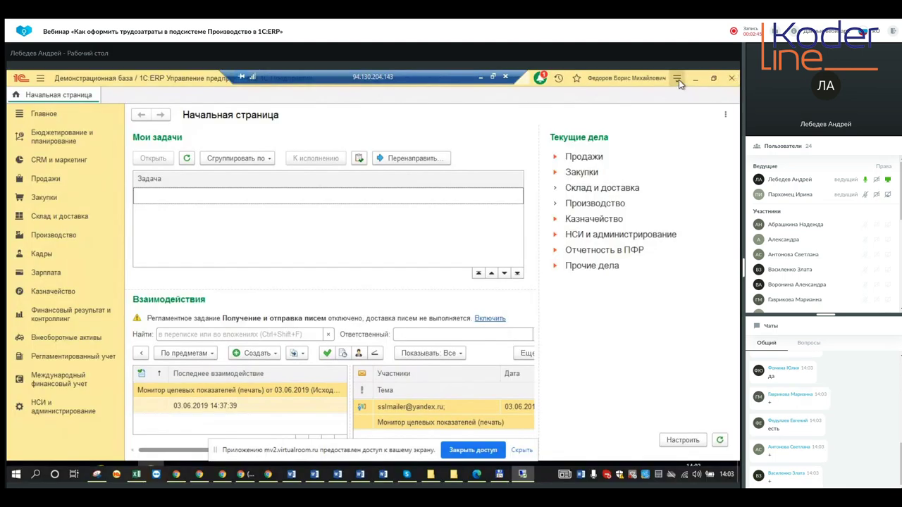
Step: Check the program's version and configuration information
left_click(678, 79)
left_click(657, 246)
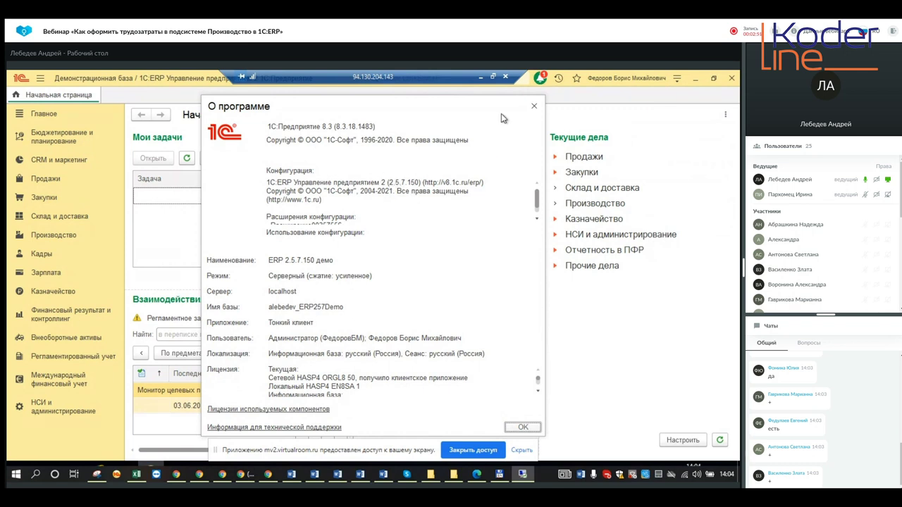
left_click(532, 107)
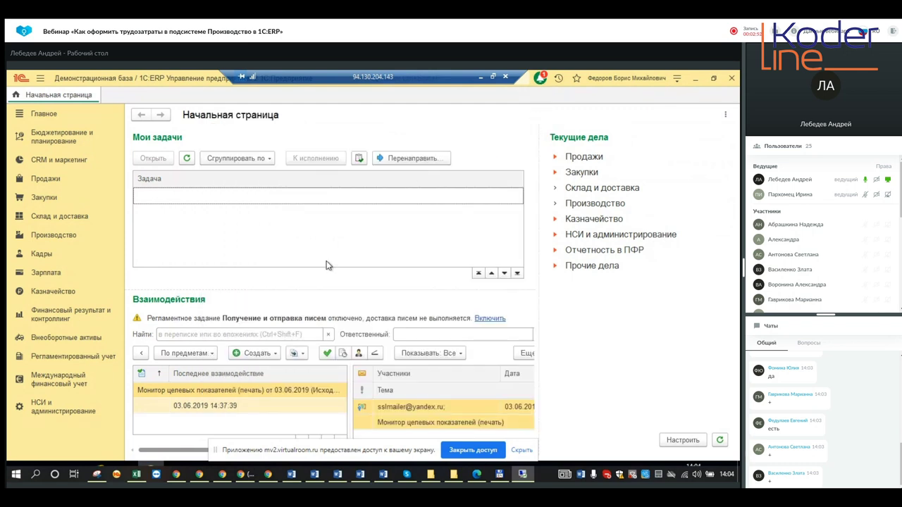
Step: Review the list of organizations and the enterprise structure with the workshops of _Производственный департамент, including _Цех №01-А
left_click(48, 408)
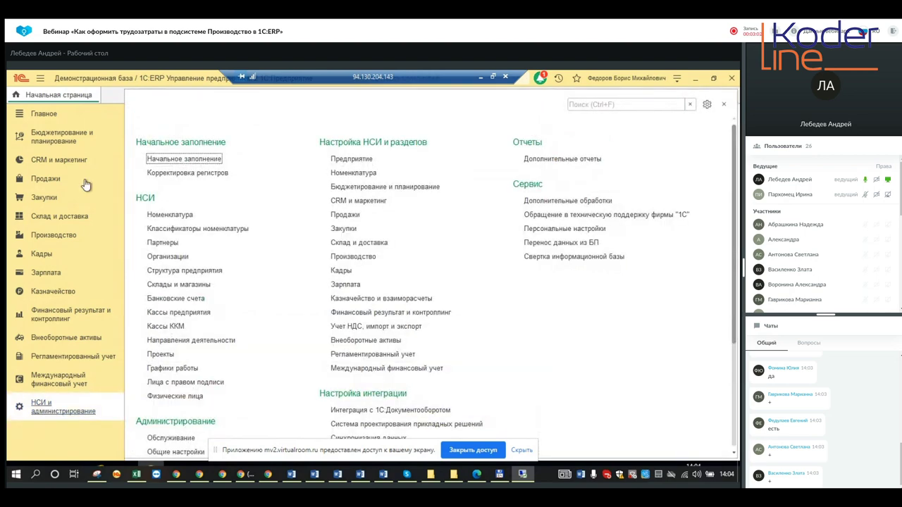
left_click(167, 257)
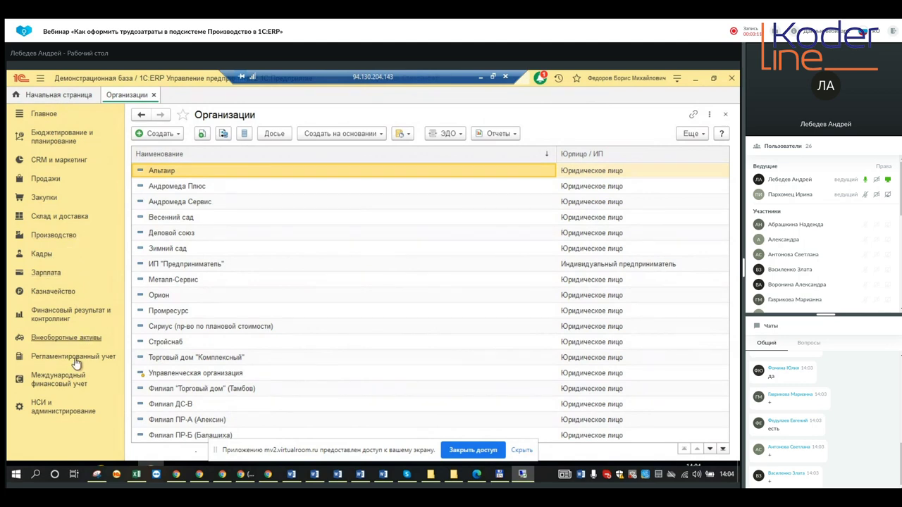
left_click(62, 407)
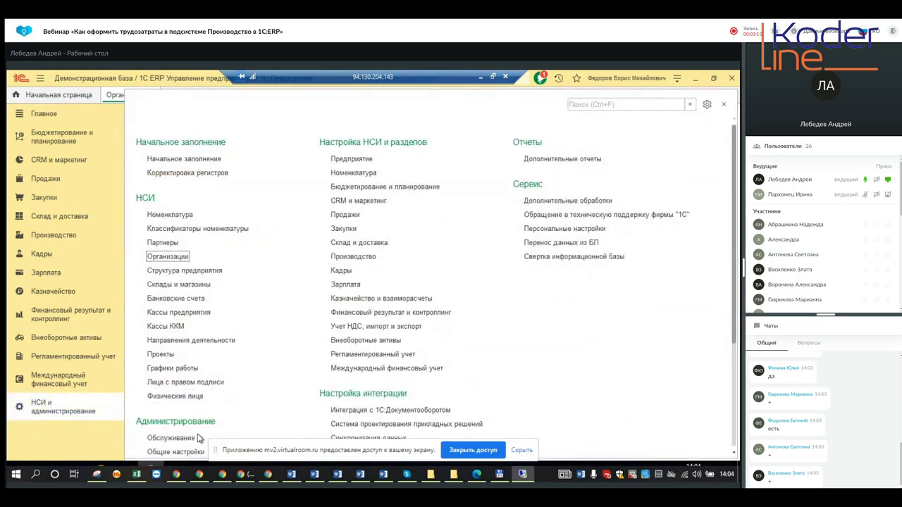
left_click(177, 272)
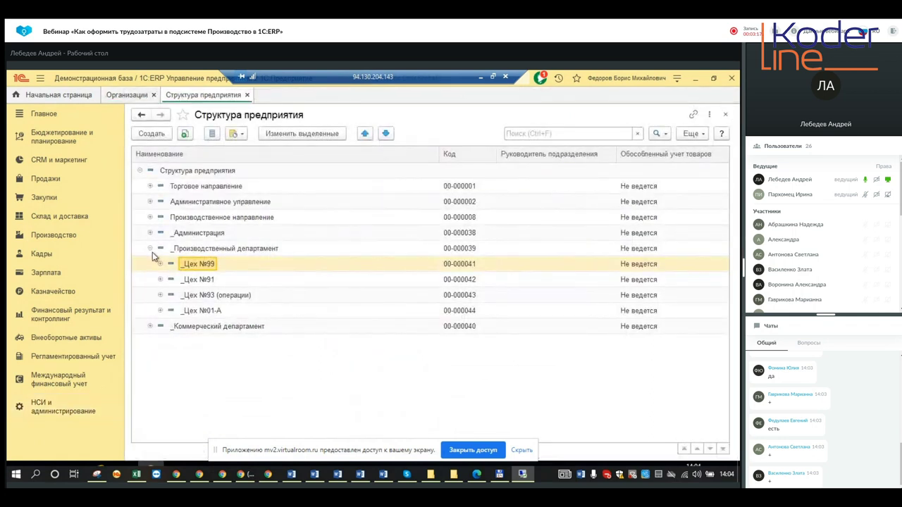
left_click(215, 311)
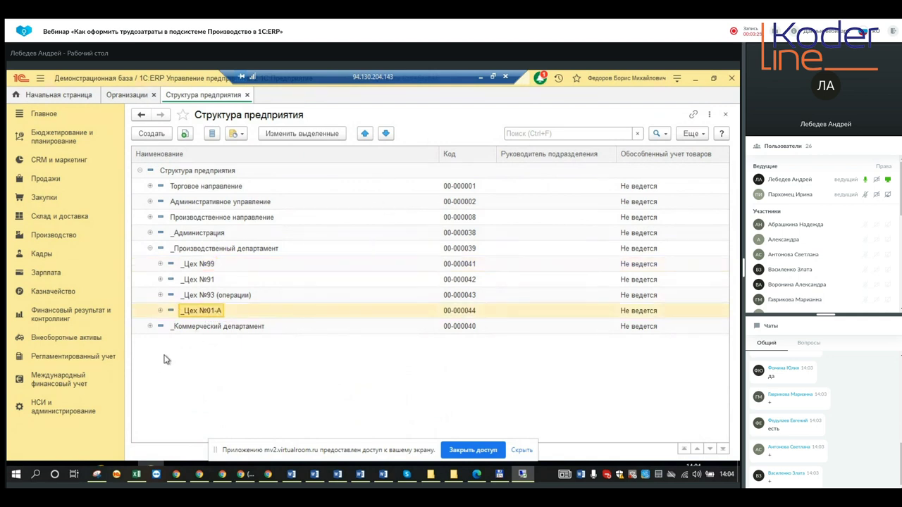
left_click(725, 114)
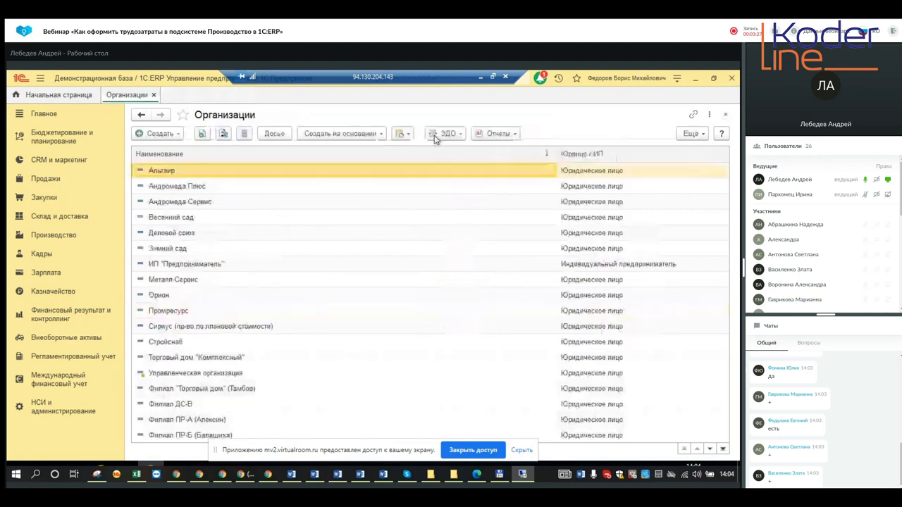
Step: Open the production resource specifications and examine the materials and labour costs of "Полка деревянная"
left_click(56, 239)
left_click(225, 214)
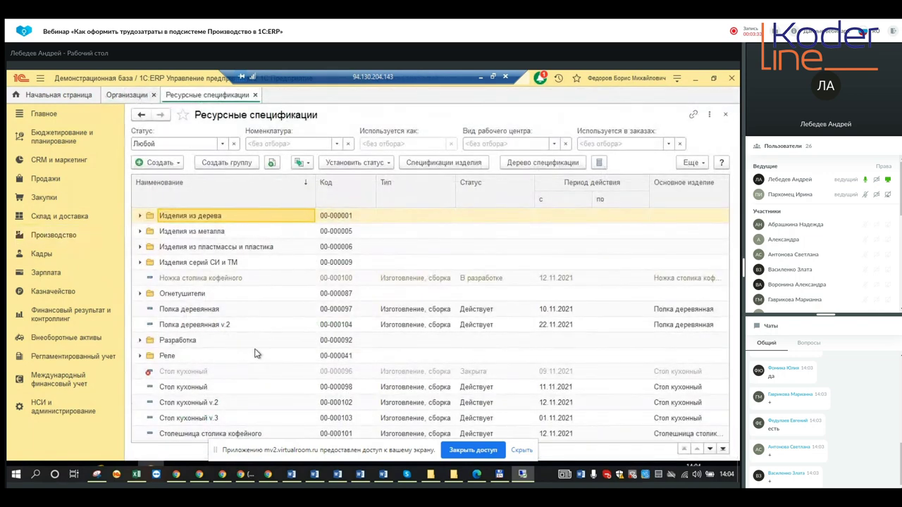
left_click(173, 308)
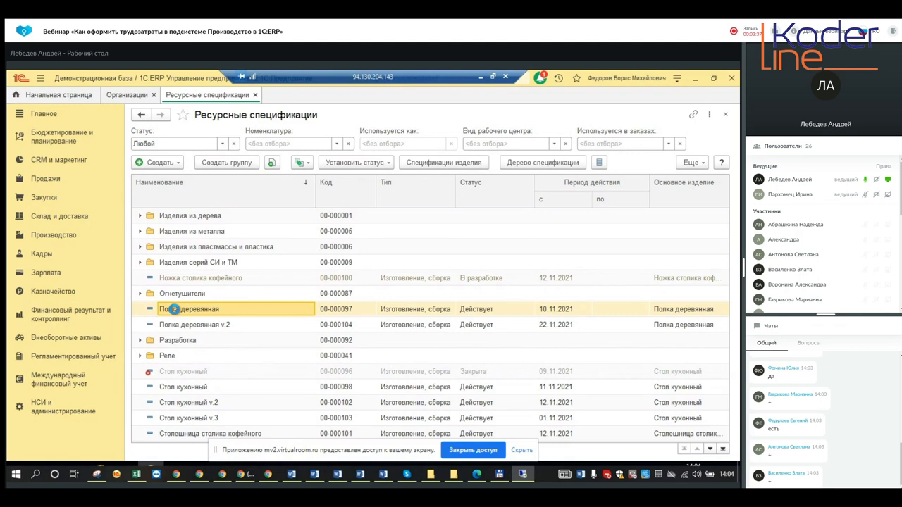
double_click(174, 309)
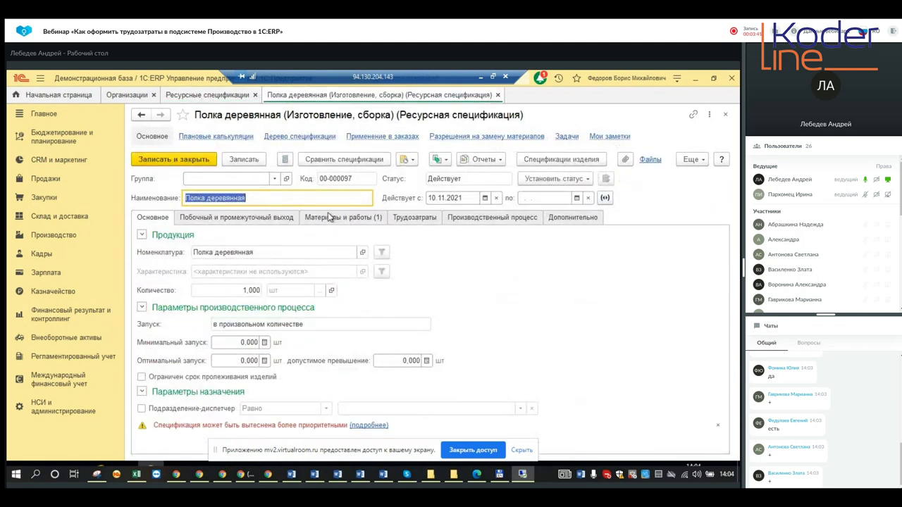
left_click(327, 215)
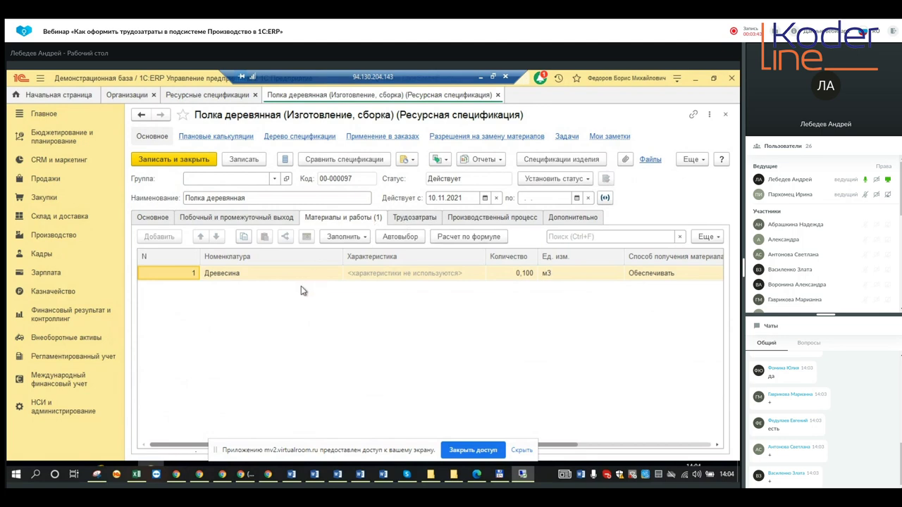
left_click(421, 220)
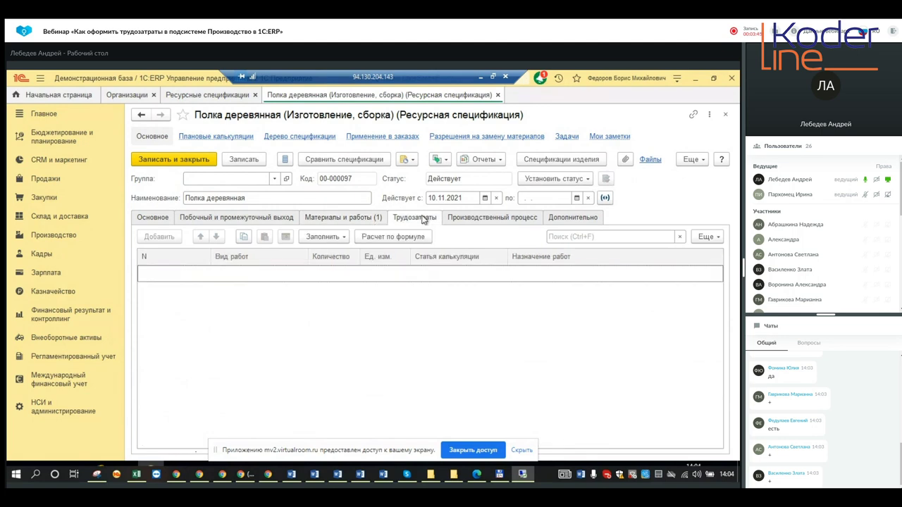
left_click(725, 115)
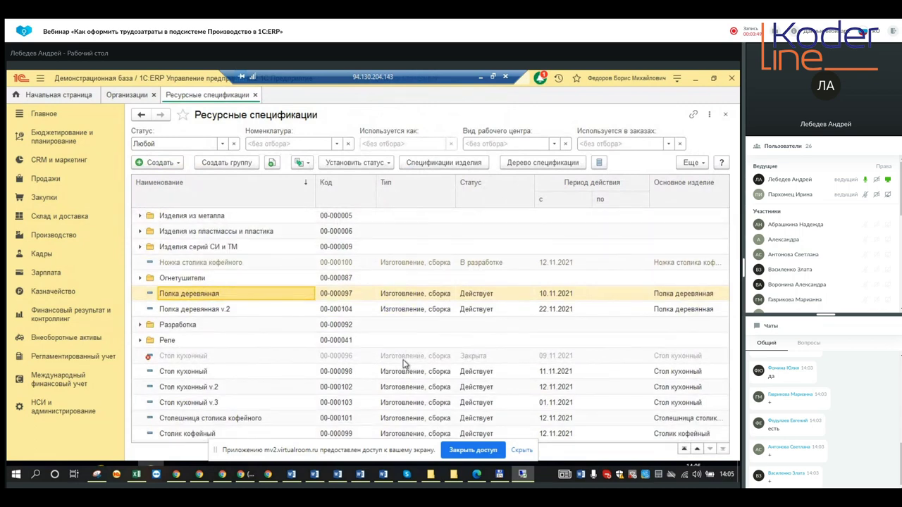
Step: Examine the labour costs and materials in the "Столик кофейный" resource specification
left_click(195, 434)
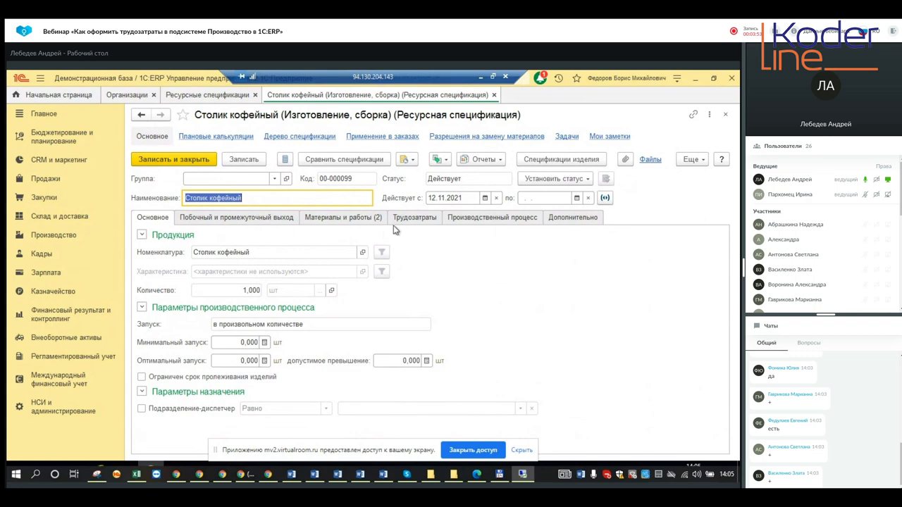
left_click(430, 220)
left_click(365, 216)
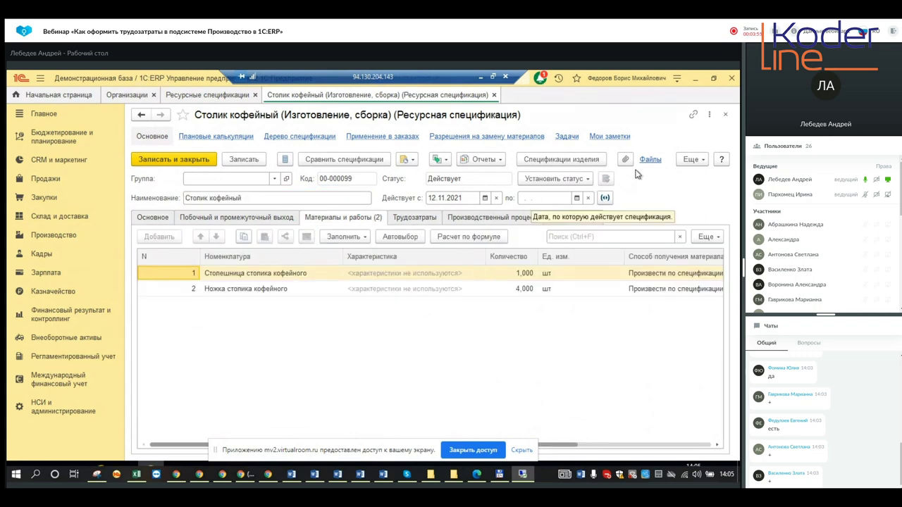
left_click(725, 114)
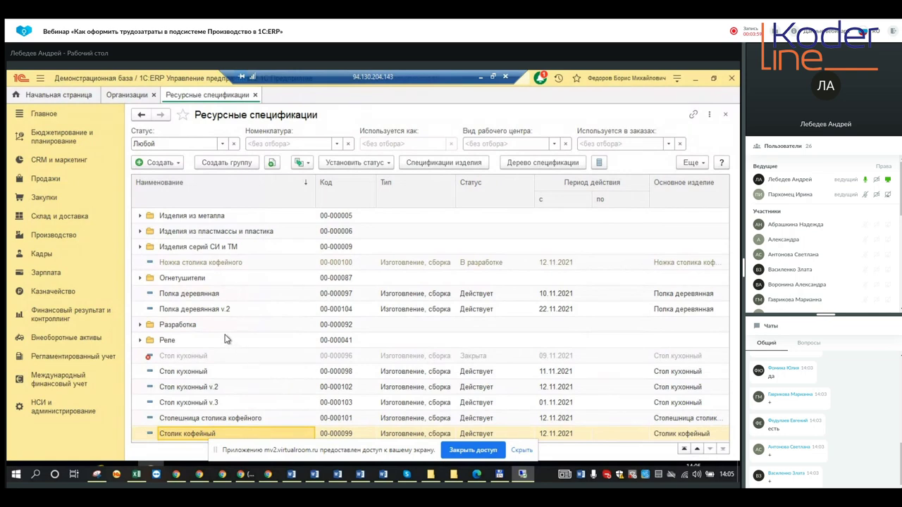
Step: Look at the main data of the "Полка деревянная v.2" resource specification
left_click(210, 309)
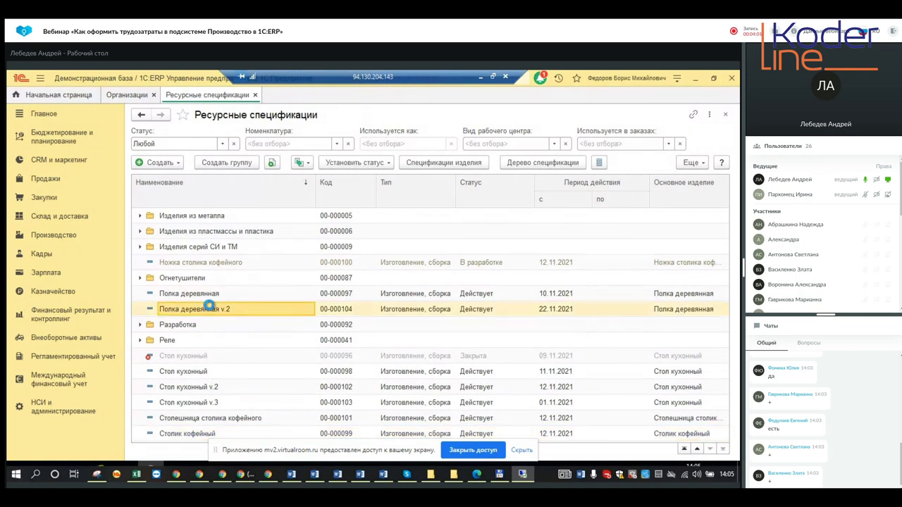
double_click(210, 307)
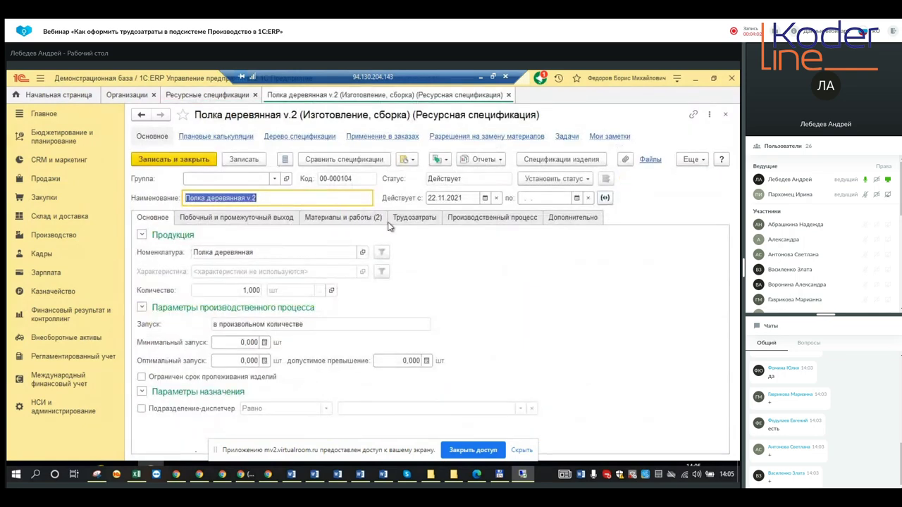
left_click(725, 114)
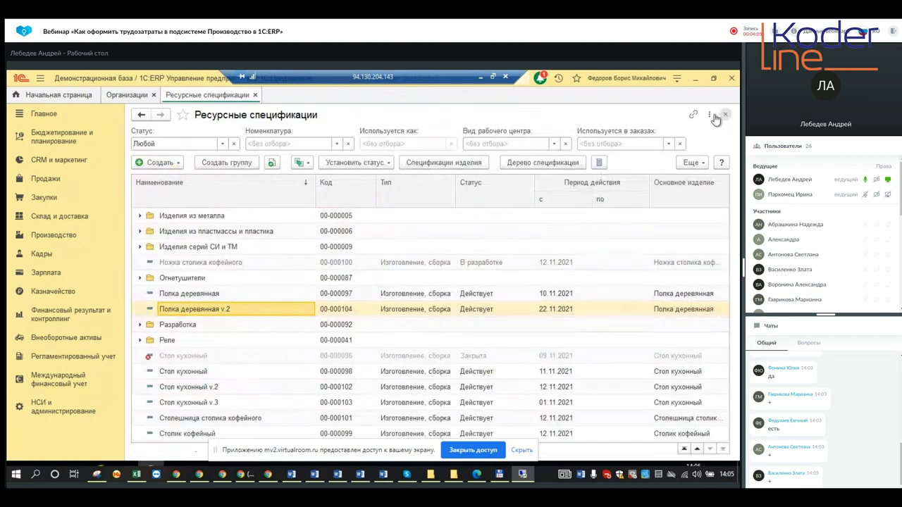
left_click(208, 293)
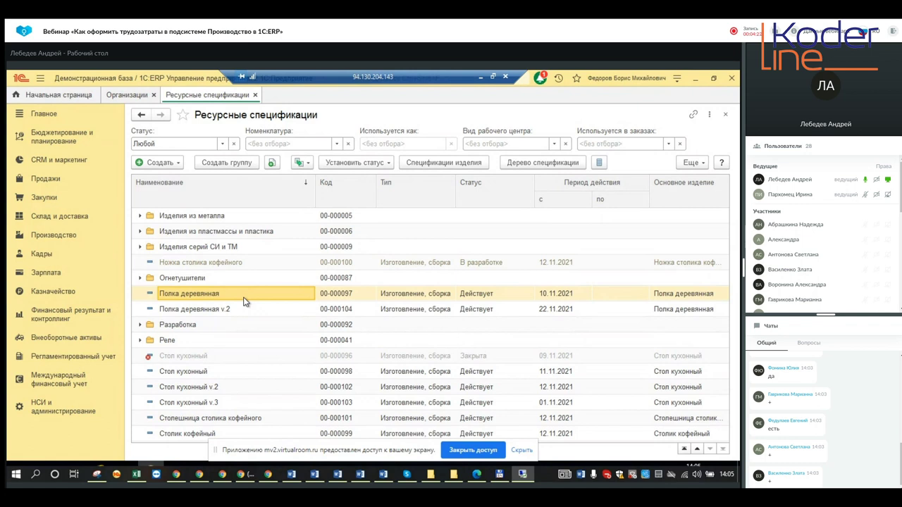
right_click(208, 298)
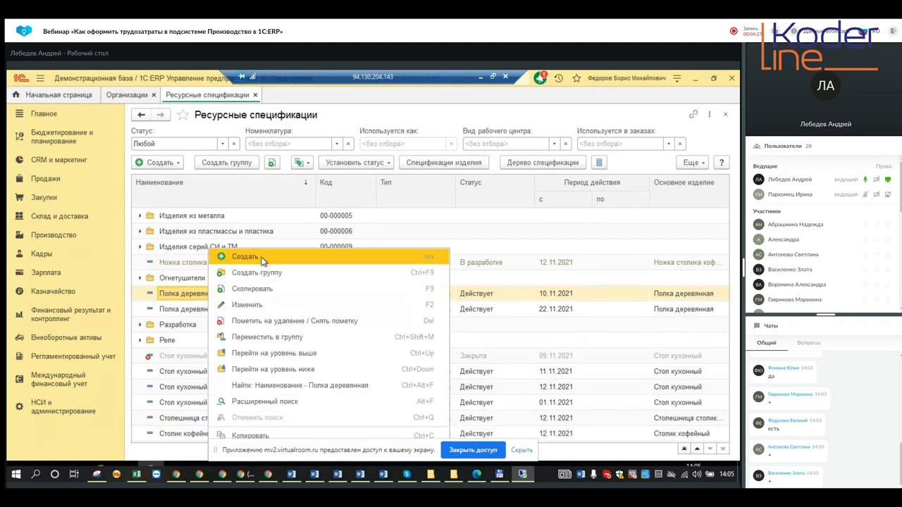
left_click(260, 257)
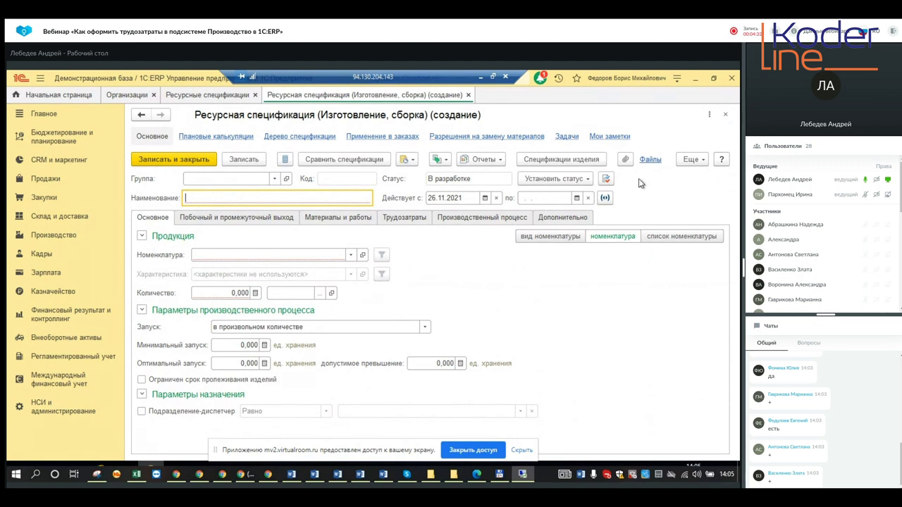
left_click(726, 115)
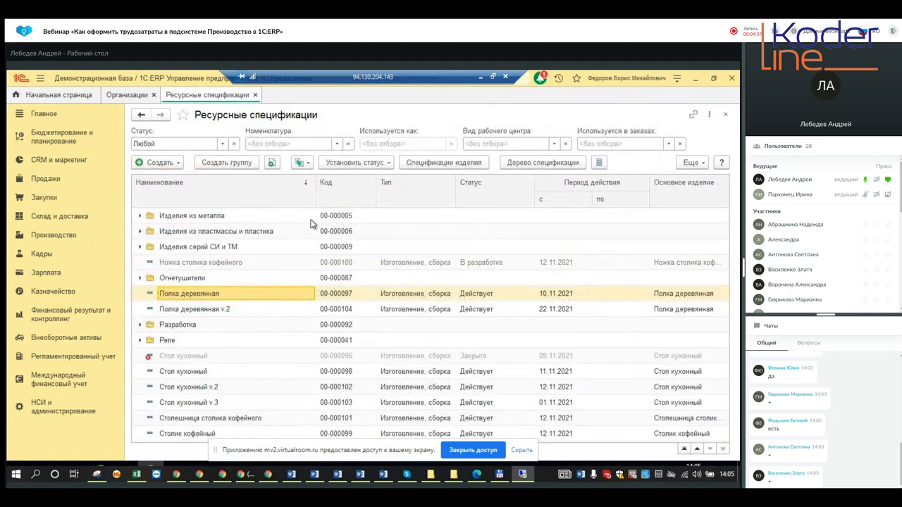
Step: Create a new resource specification by copying "Полка деревянная"
right_click(204, 296)
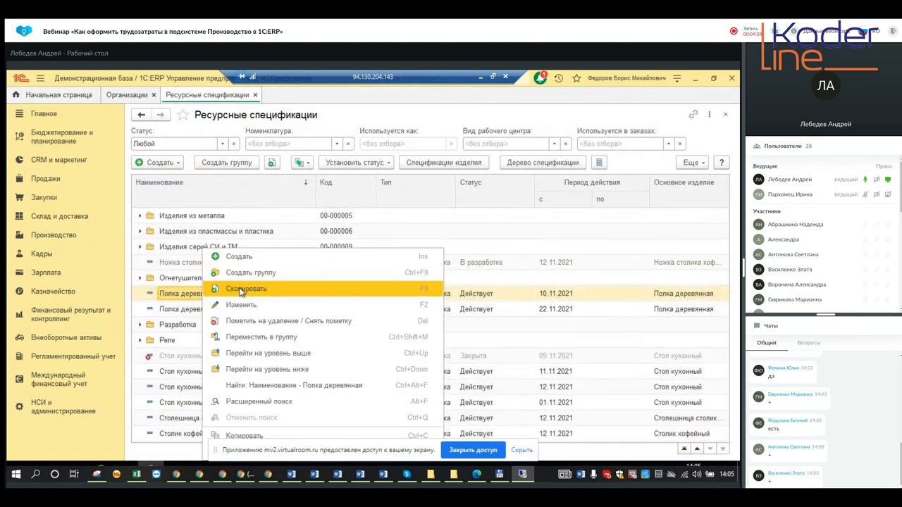
left_click(240, 294)
left_click(388, 295)
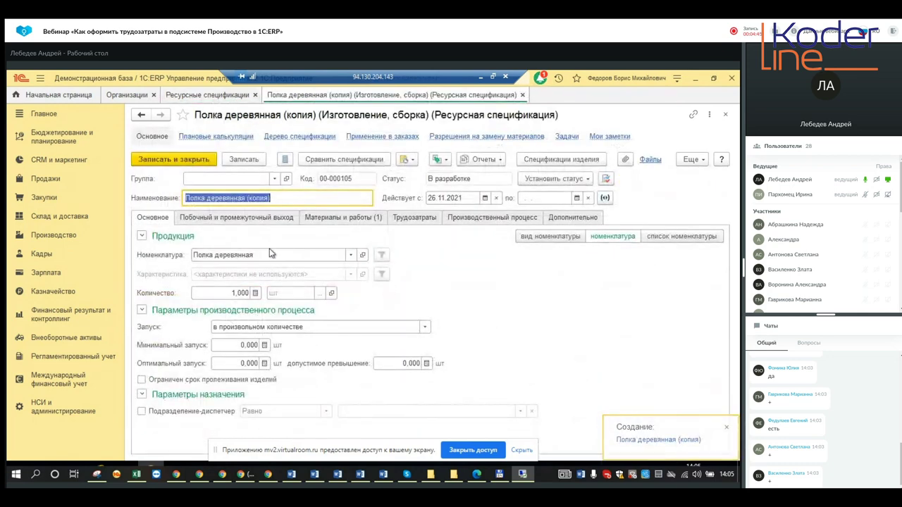
Step: Check the copy's materials and labour costs, and set the department of its production stage "Сборка" to _Цех №01-А
left_click(343, 219)
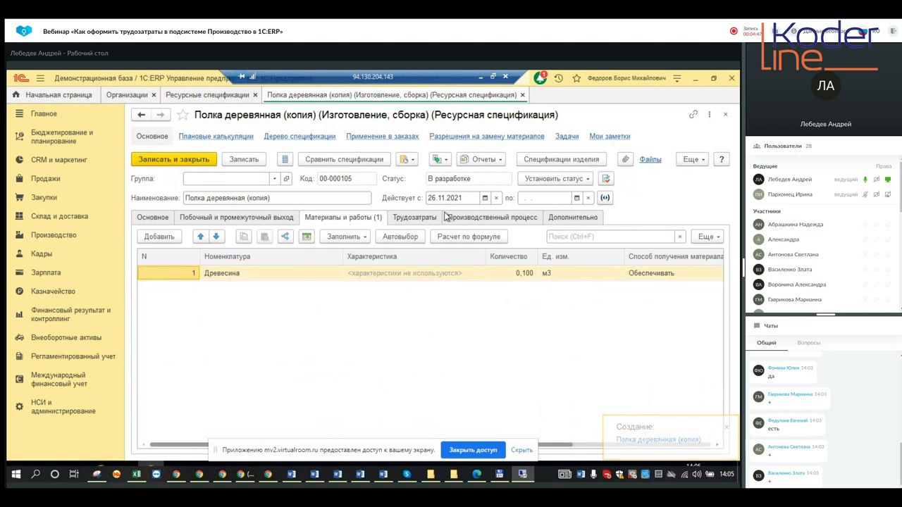
left_click(415, 220)
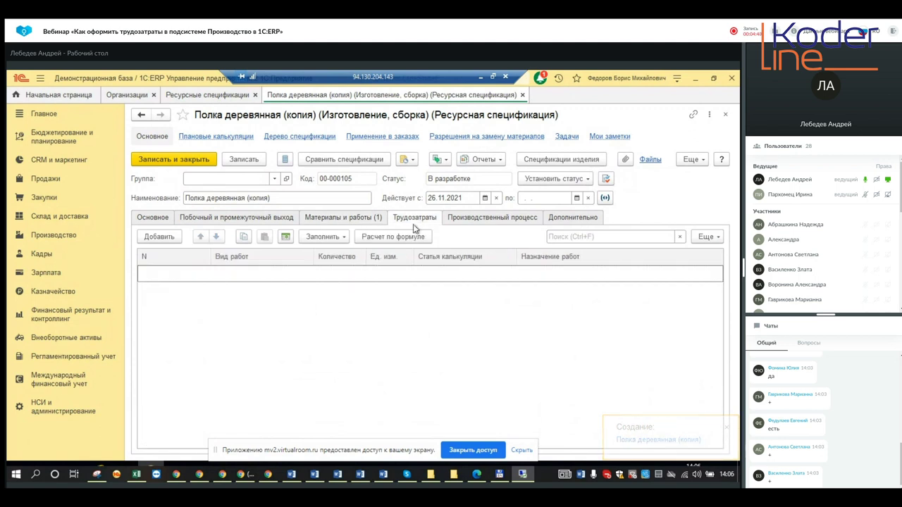
left_click(512, 219)
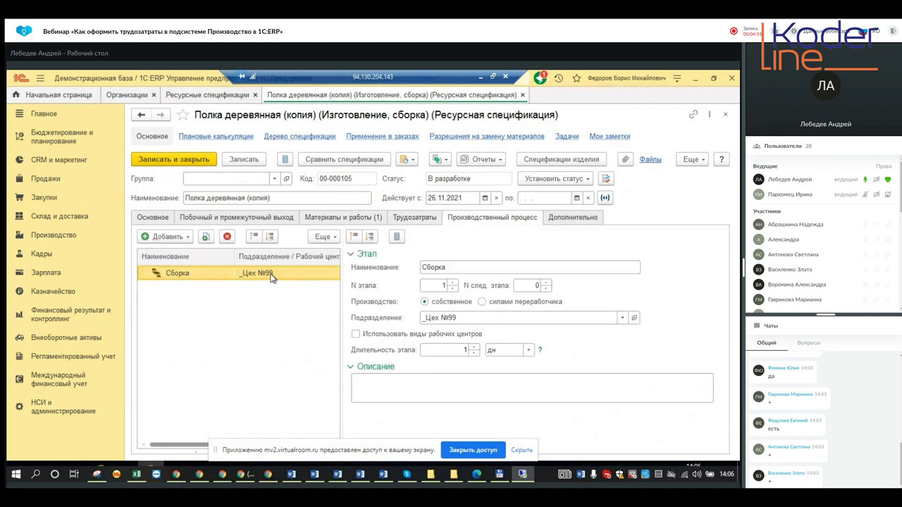
left_click(622, 318)
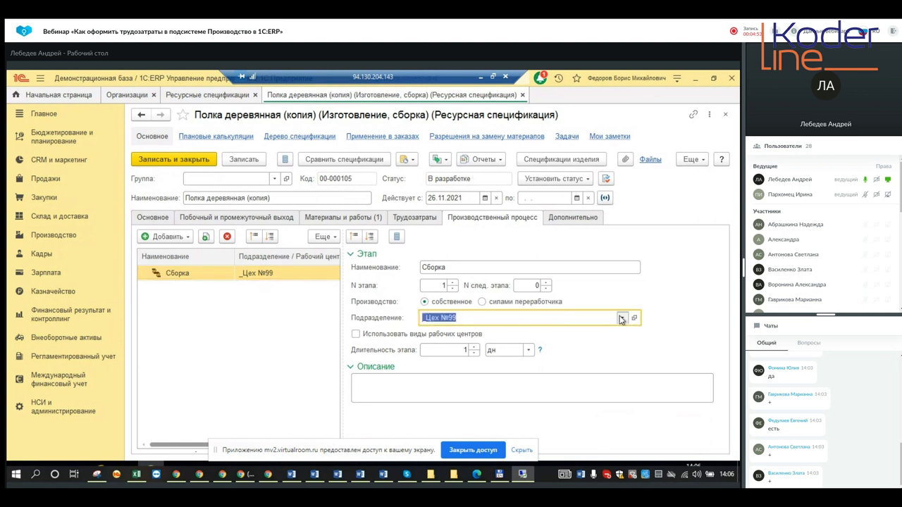
left_click(479, 334)
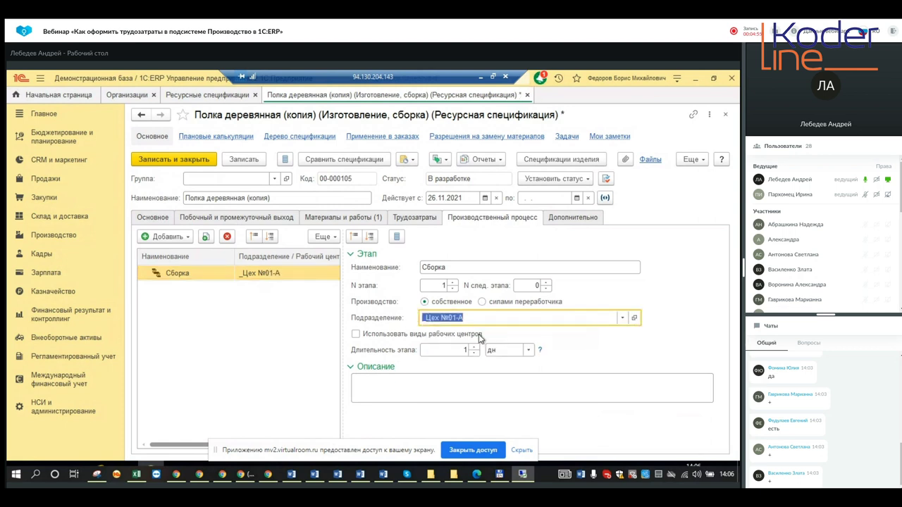
left_click(280, 331)
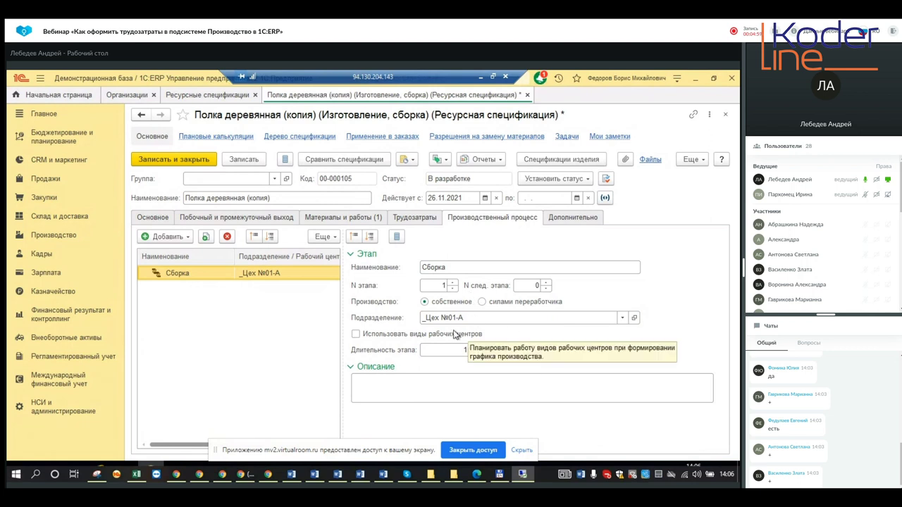
Step: Rename the copied specification to "Полка деревянная v.3" and bring up its labour costs table
left_click(282, 197)
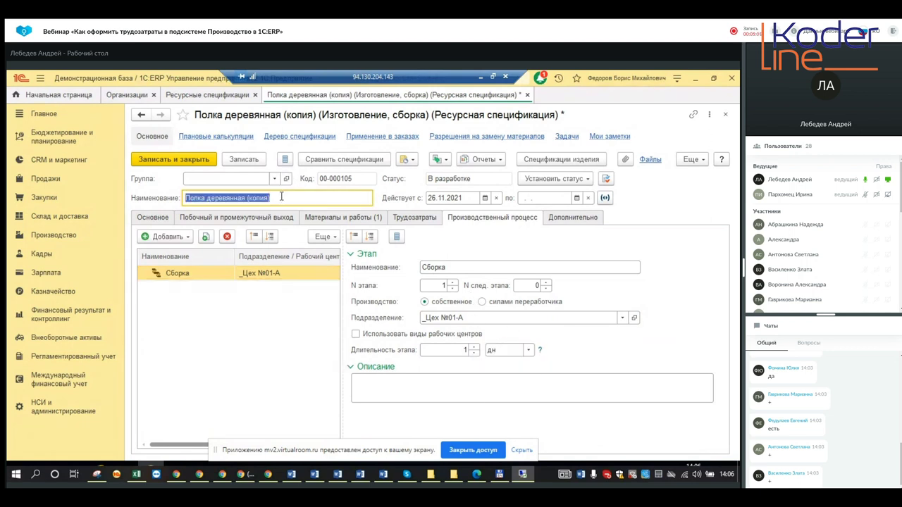
left_click(279, 199)
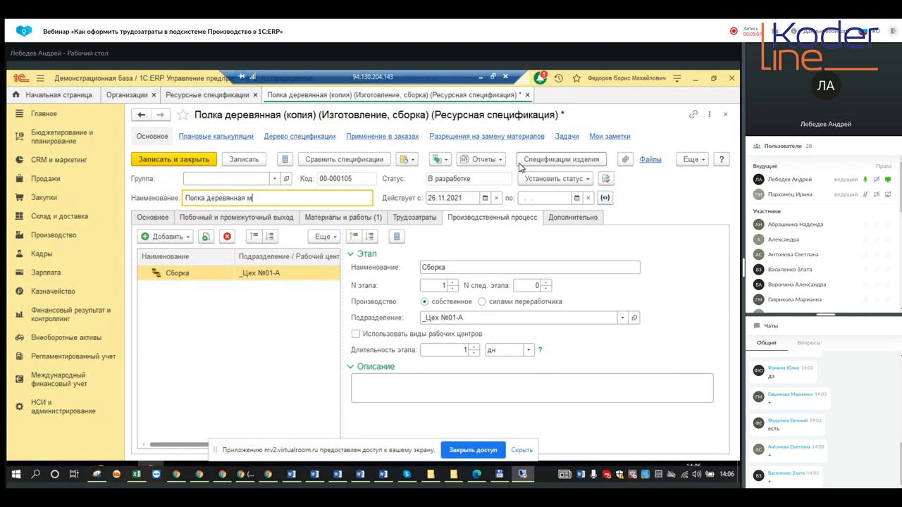
key("BackSpace")
key("BackSpace")
key("BackSpace")
left_click(375, 220)
left_click(402, 221)
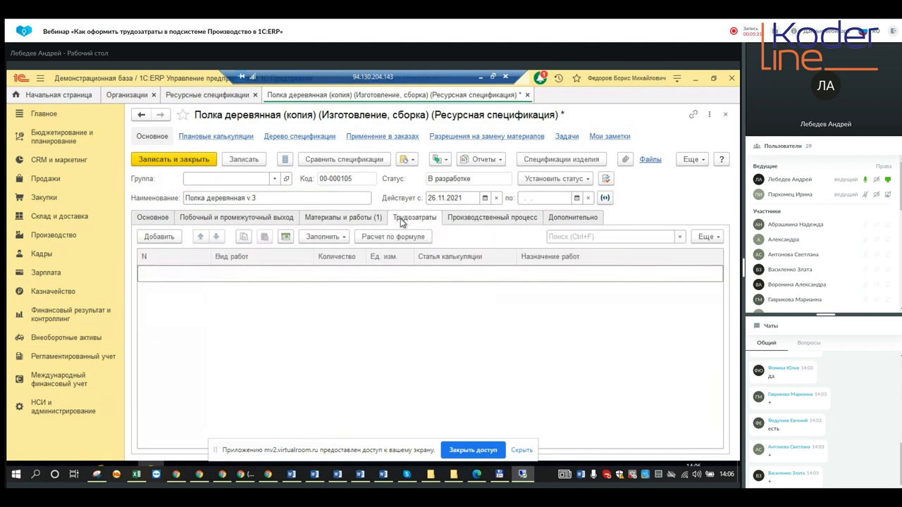
Step: Add three labour cost rows with the work types "Распиловка", "Шлифовка" and "Сборка"
left_click(151, 237)
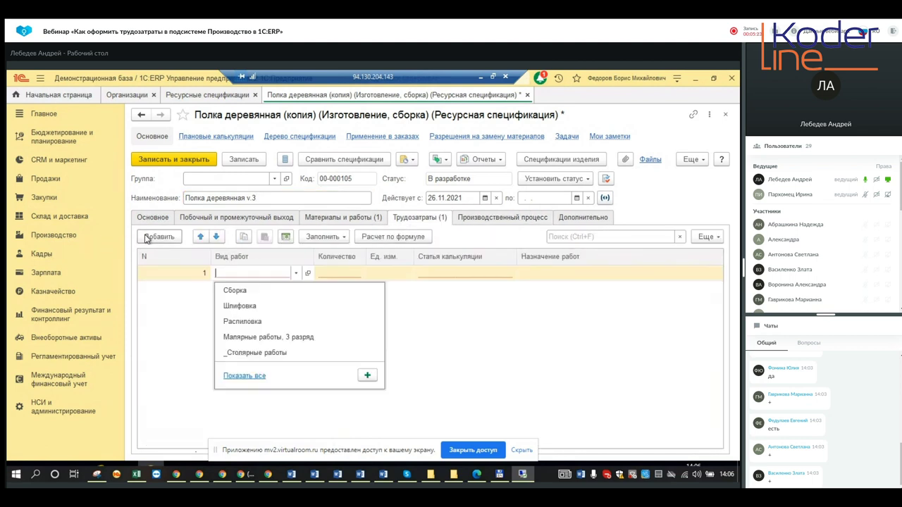
left_click(274, 322)
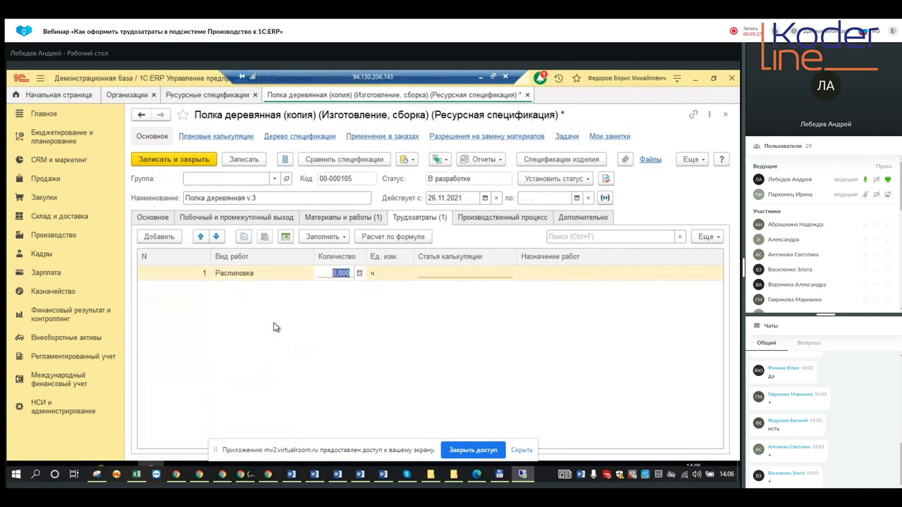
left_click(159, 237)
left_click(238, 339)
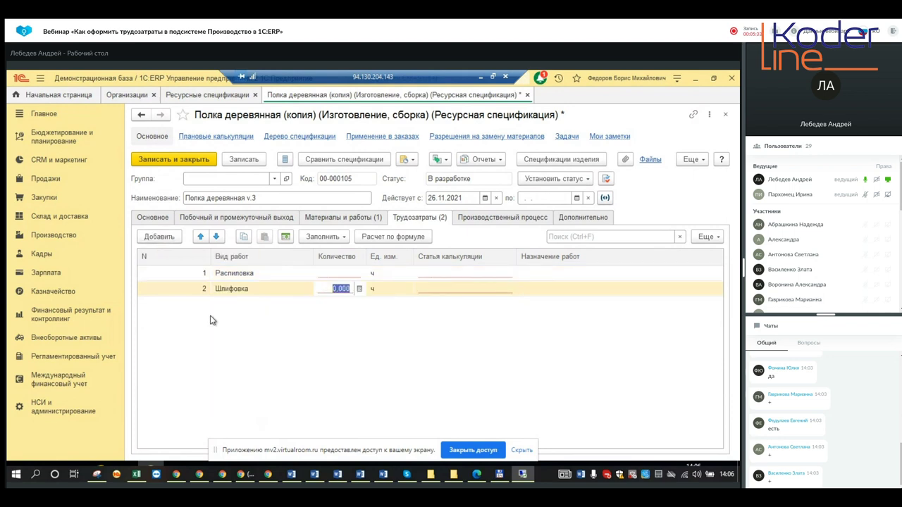
left_click(160, 237)
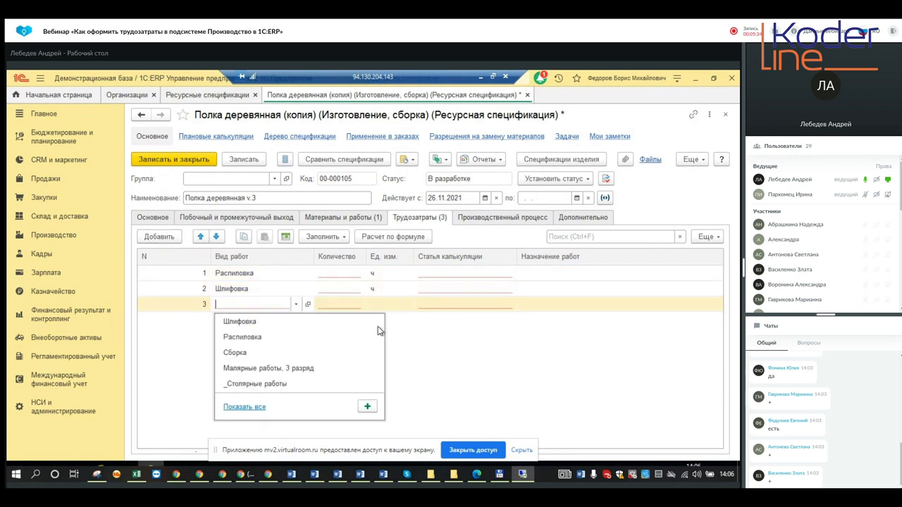
left_click(255, 352)
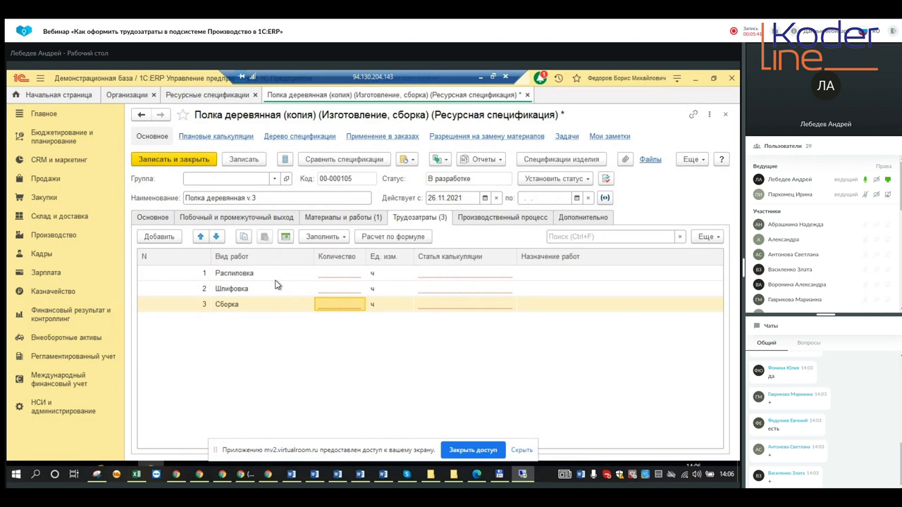
Step: Add a fourth labour cost row and, from its full list of work types, start a new one named "Покраска"
left_click(150, 237)
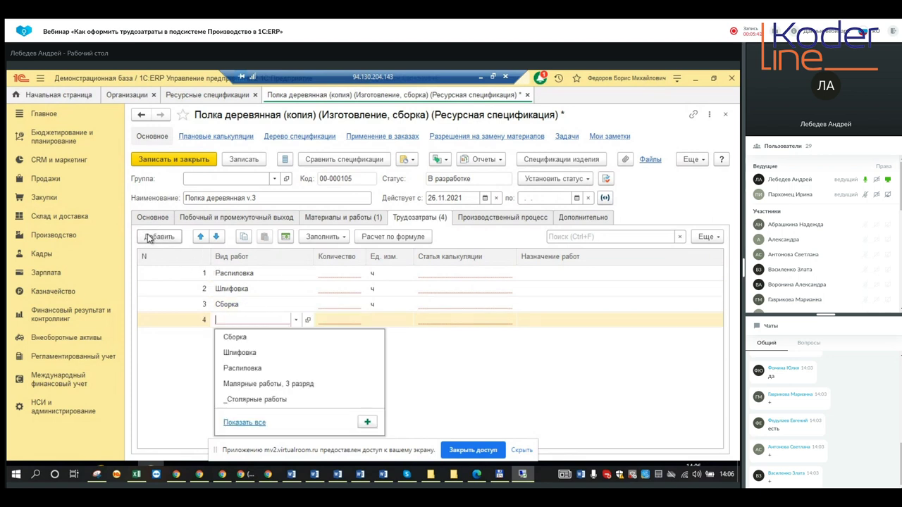
left_click(246, 422)
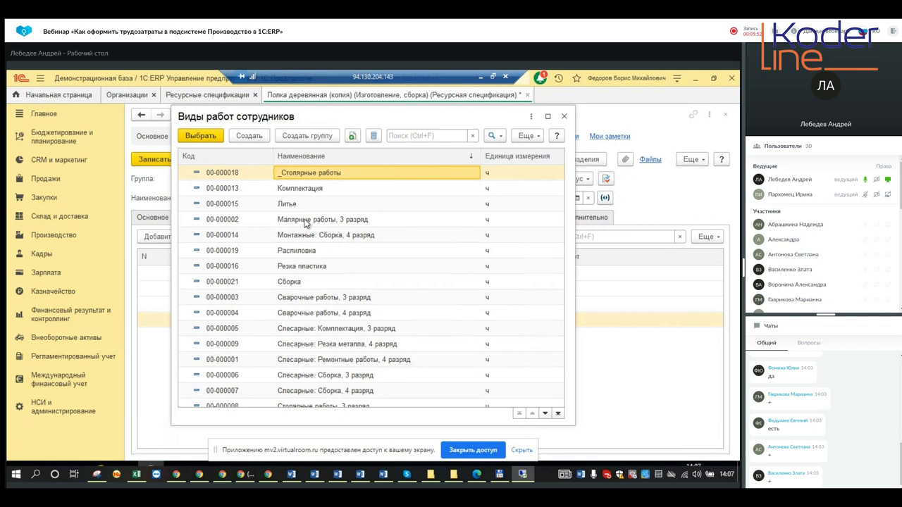
left_click(251, 138)
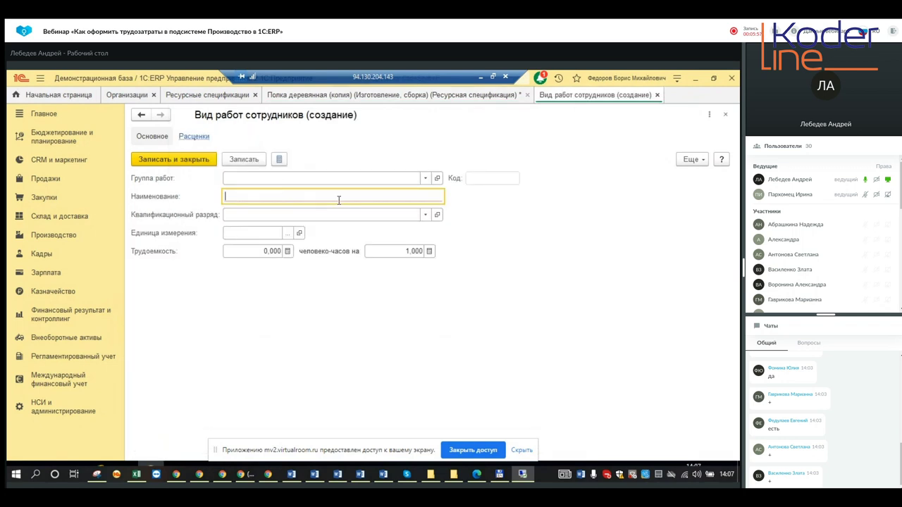
type("Gjrhfcr")
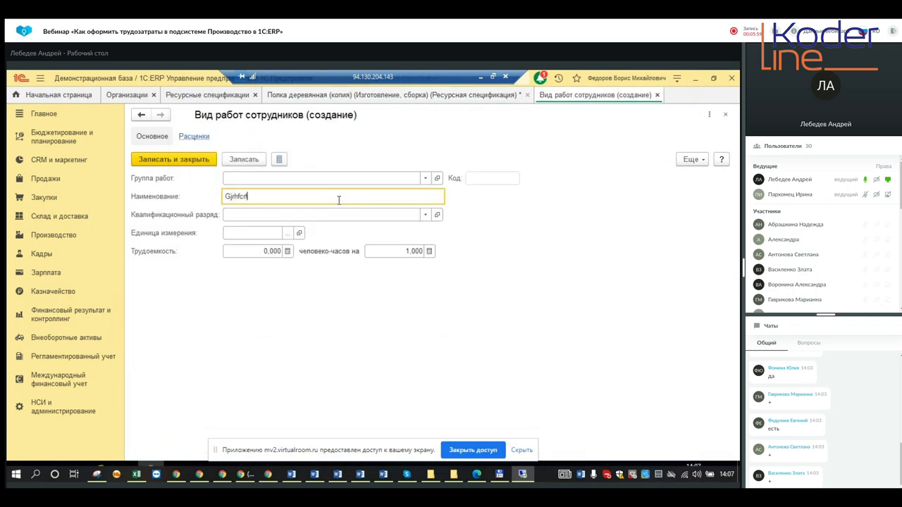
key("ctrl+a")
type("Gjrhfc")
key("ctrl+a")
type("Покраска")
Step: Set the new work type's qualification grade to "3 разряд (категория)" and its unit to "ч", and save it
left_click(425, 214)
left_click(287, 263)
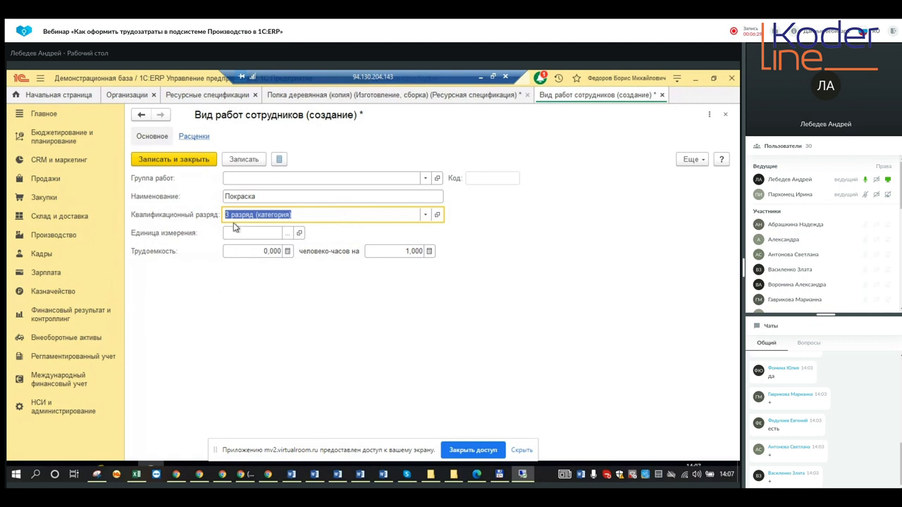
left_click(289, 234)
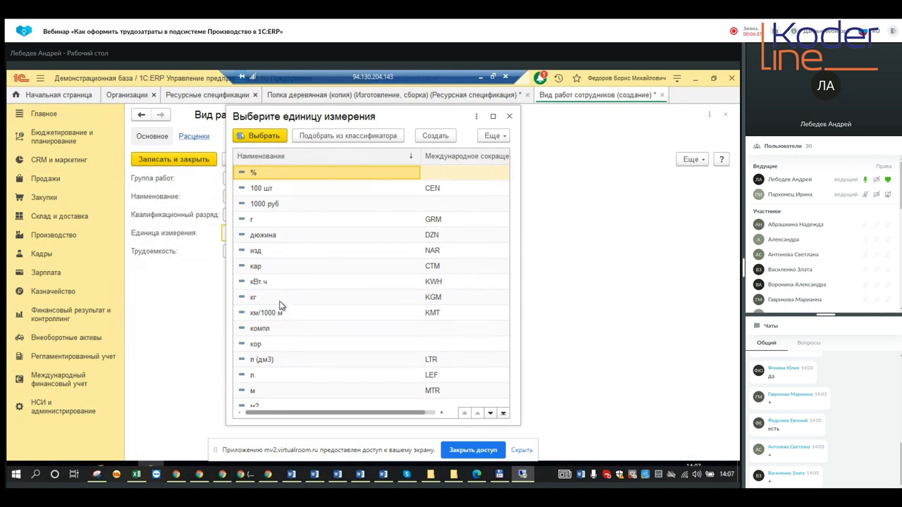
scroll(276, 311, "down", 5)
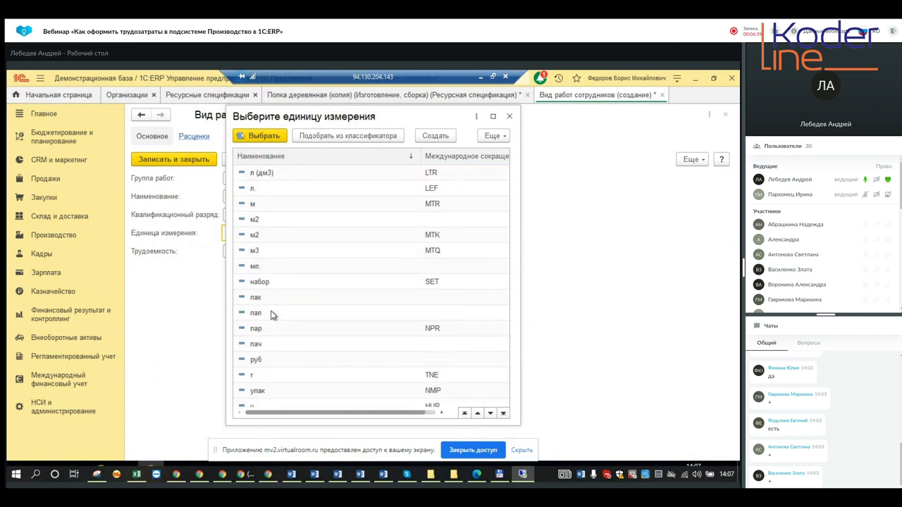
double_click(258, 360)
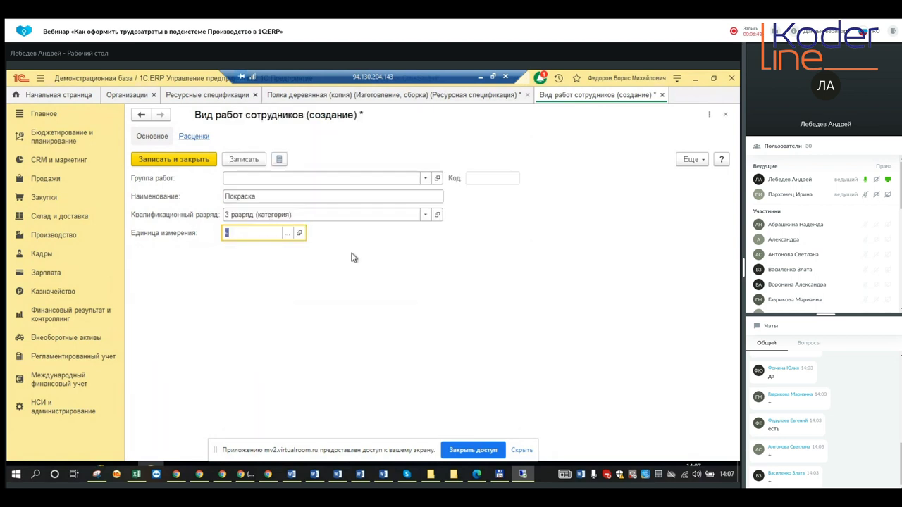
left_click(243, 161)
Step: Create a 200 RUB rate for "Покраска" from 01.11.2021 with grade "3 разряд (категория)", and select this work type in the fourth labour row
left_click(197, 137)
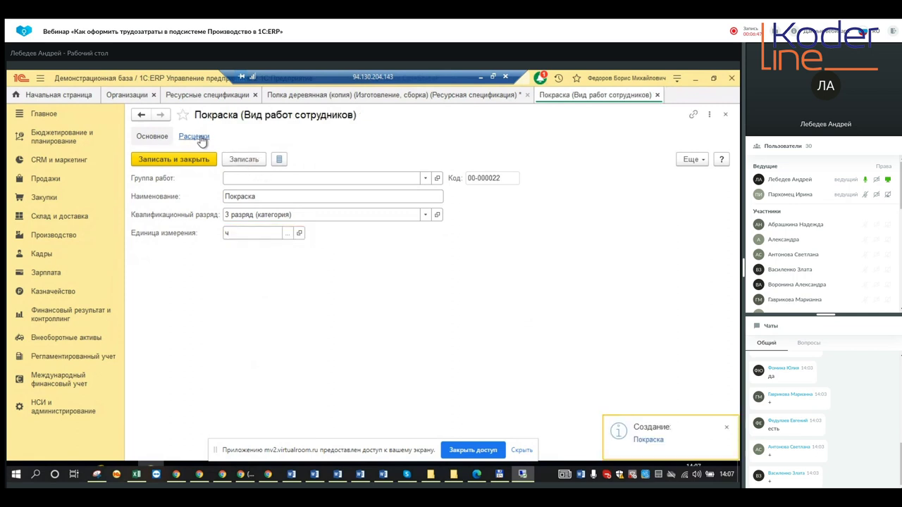
left_click(169, 176)
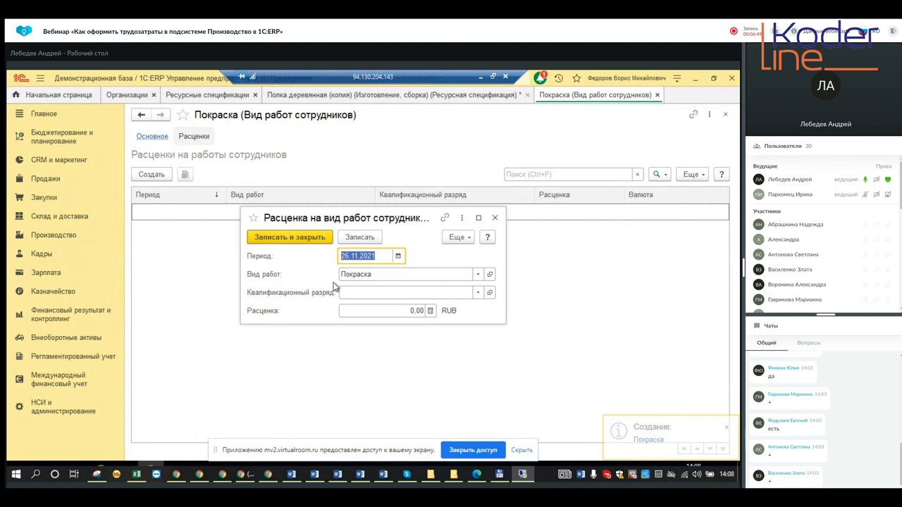
left_click(397, 256)
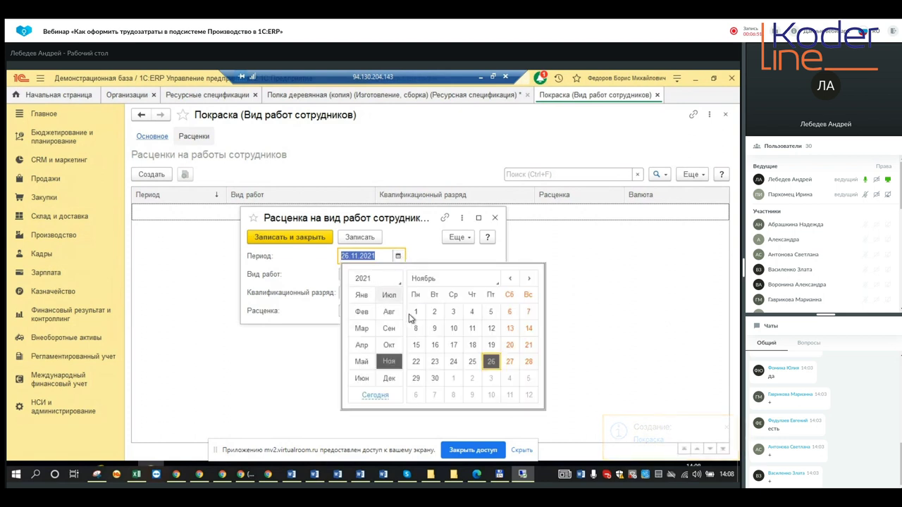
left_click(417, 312)
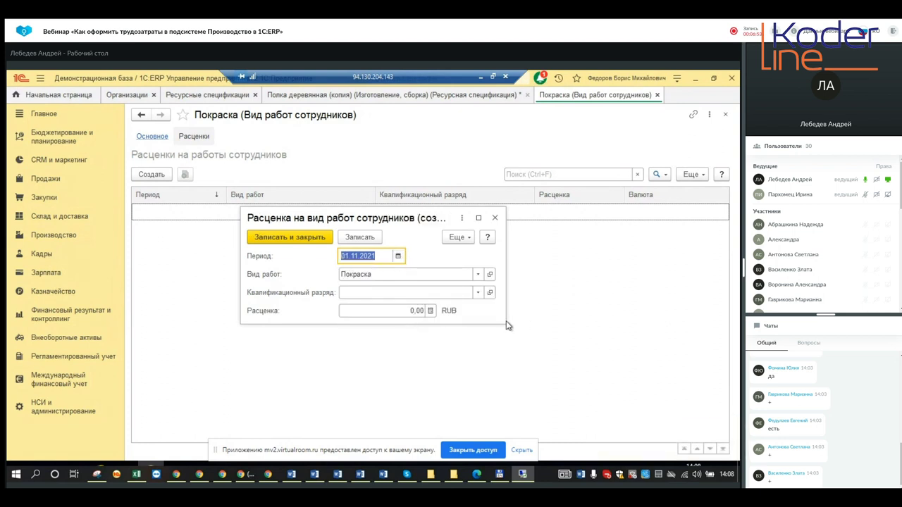
left_click(414, 317)
left_click(478, 292)
left_click(394, 348)
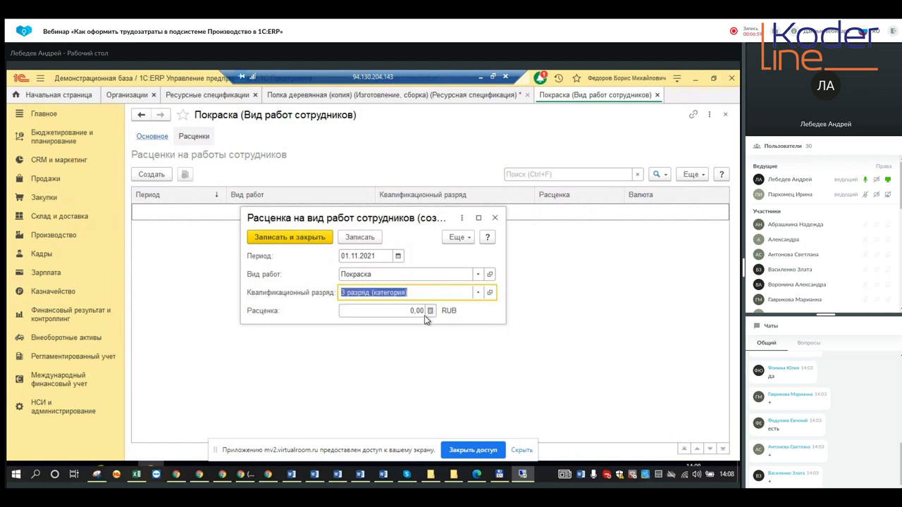
key("Tab")
type("200")
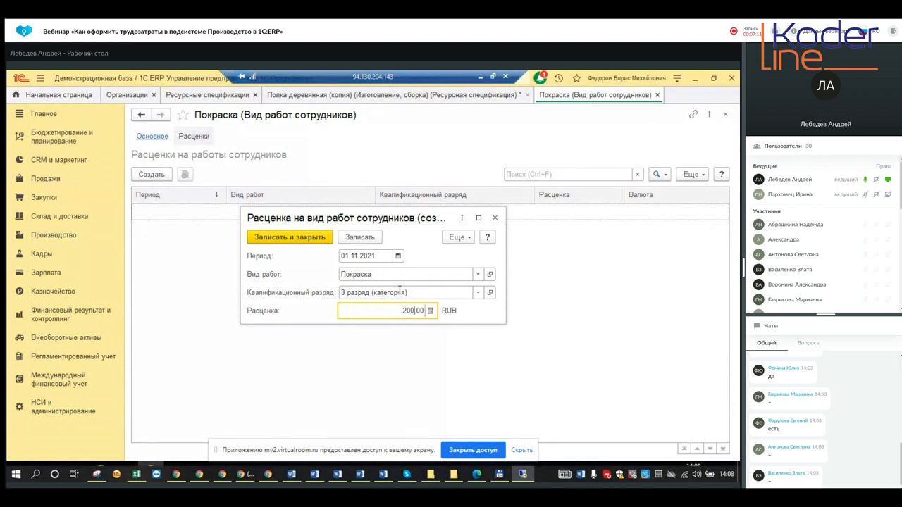
left_click(310, 238)
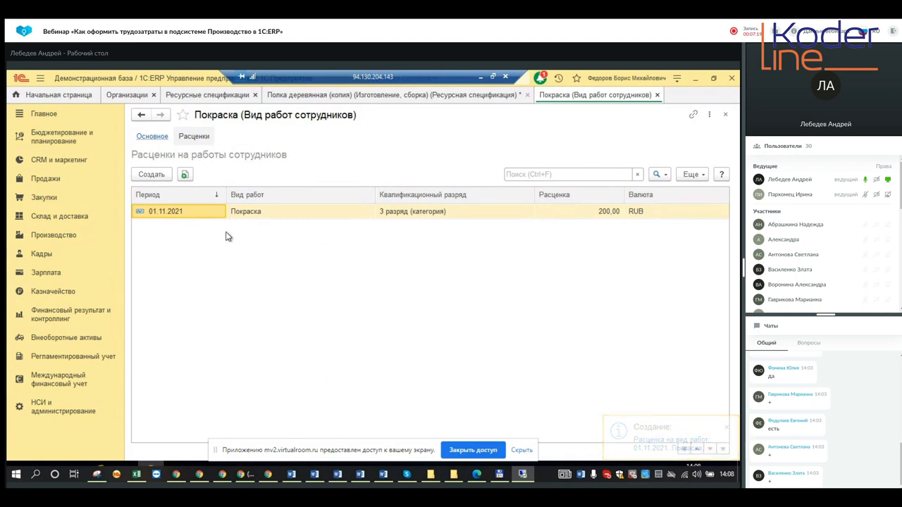
left_click(657, 95)
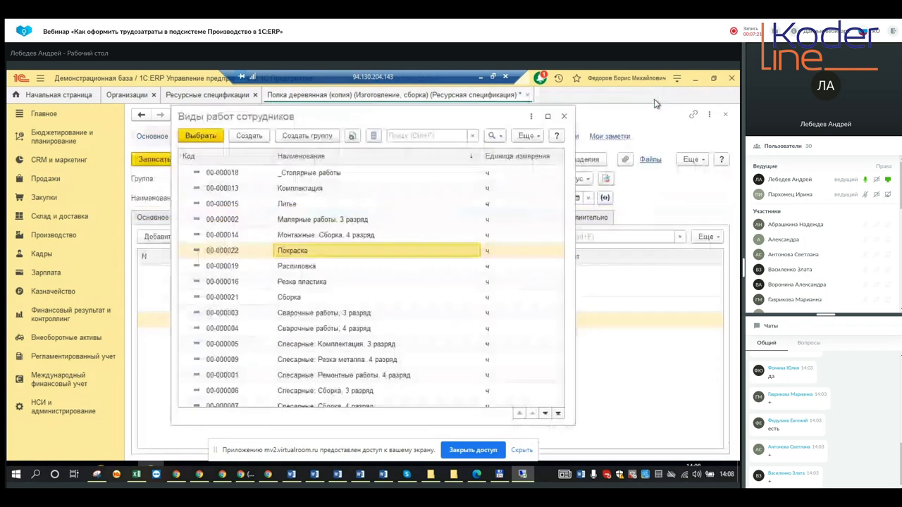
double_click(330, 249)
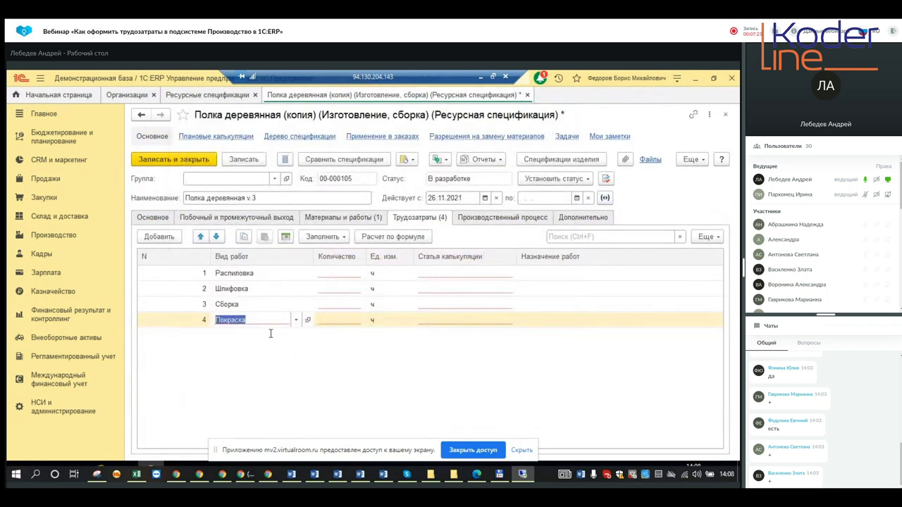
Step: Set the quantity of all four works, from "Распиловка" to "Покраска", to 0,5 hours each
left_click(359, 275)
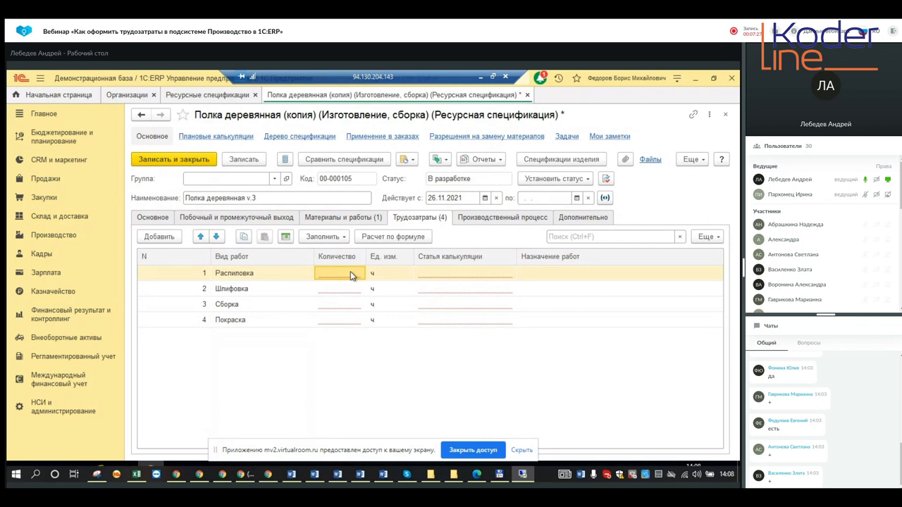
left_click(350, 272)
type("0,5")
key("Return")
key("Down")
key("Return")
type("0,5")
key("Return")
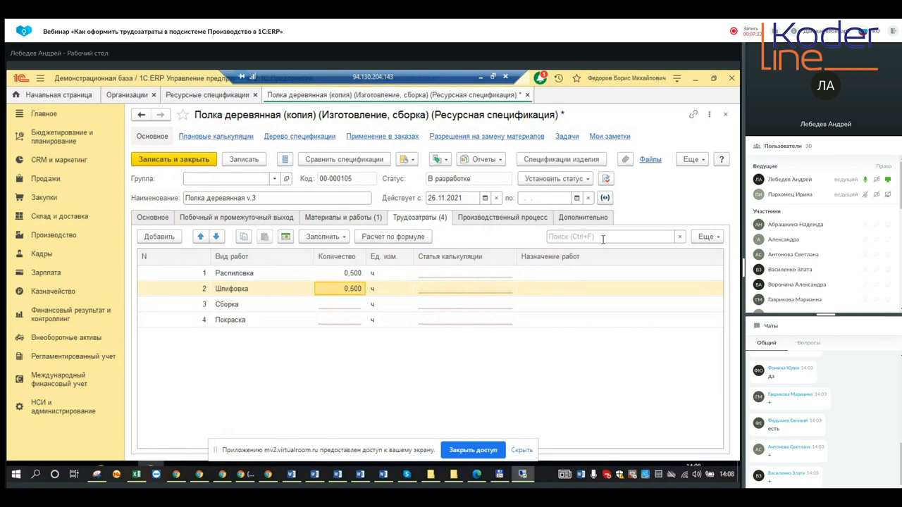
key("Down")
key("Return")
type("0,500")
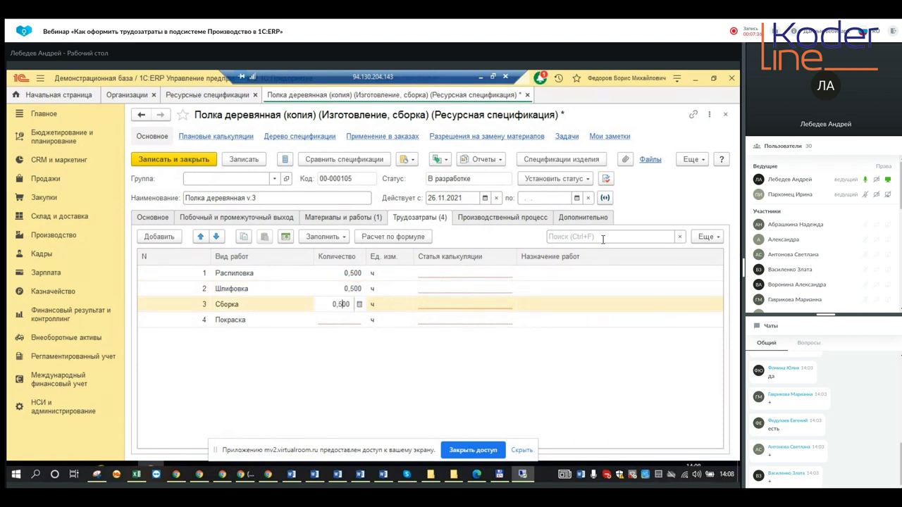
key("Return")
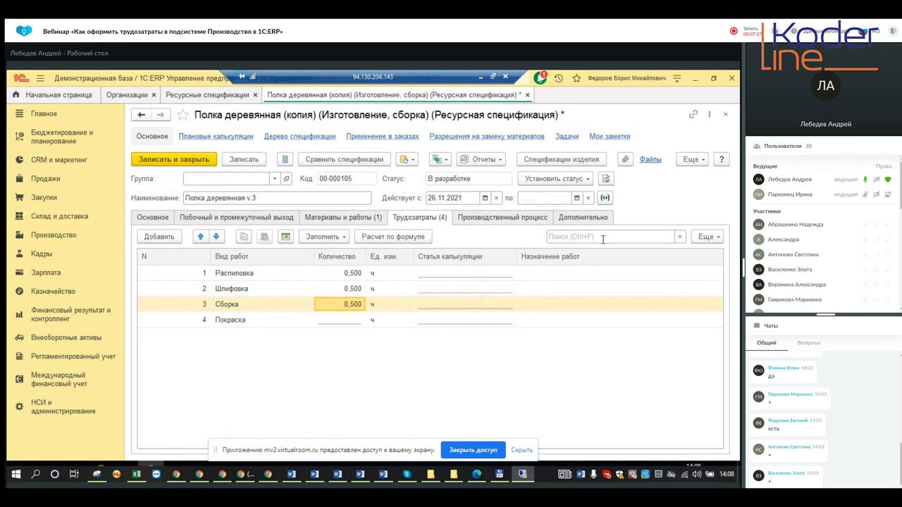
key("Down")
key("Return")
type("0")
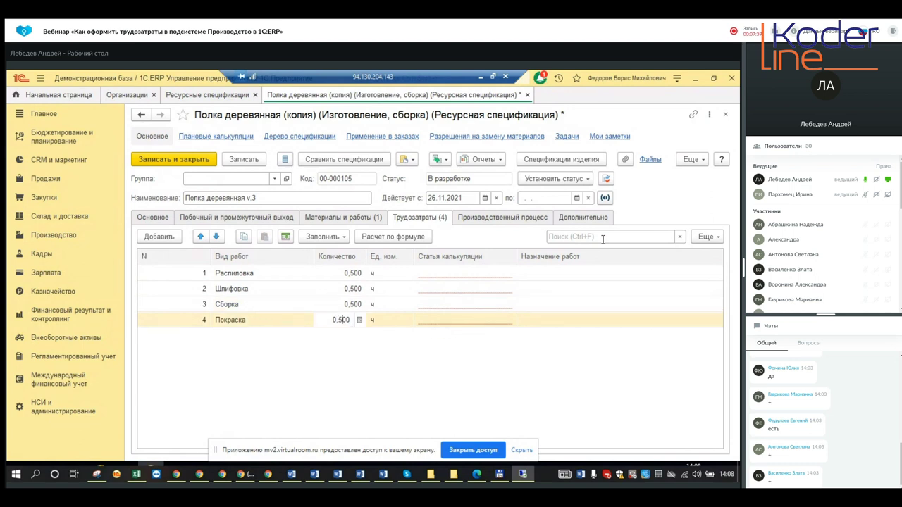
type(",5")
Step: Assign the costing item "Зарплата" to all four labour cost rows
double_click(473, 277)
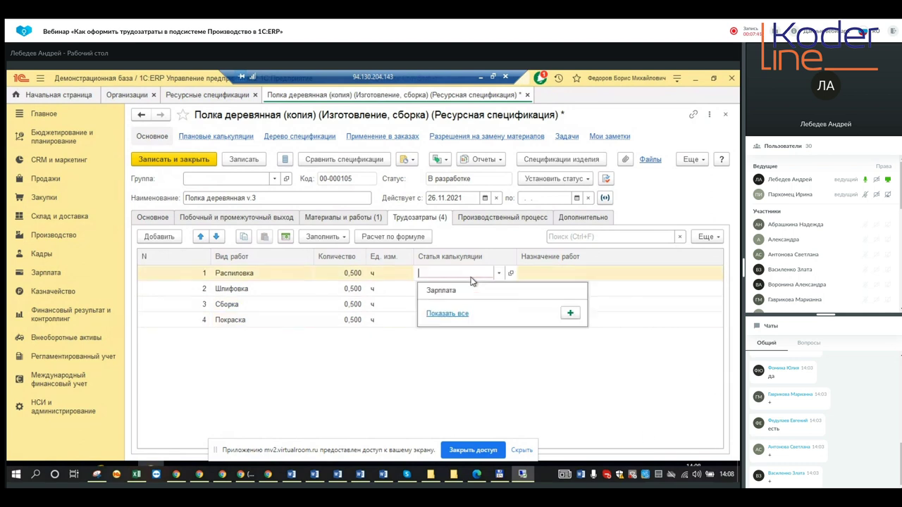
double_click(461, 289)
left_click(457, 308)
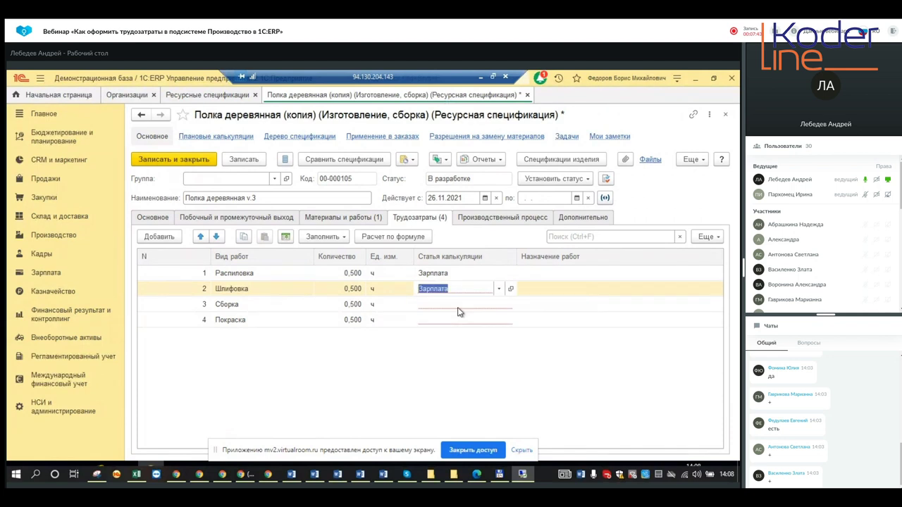
double_click(459, 305)
left_click(451, 321)
double_click(459, 320)
left_click(459, 337)
Step: Look at the card of the costing item "Зарплата", checking its cost type
left_click(512, 320)
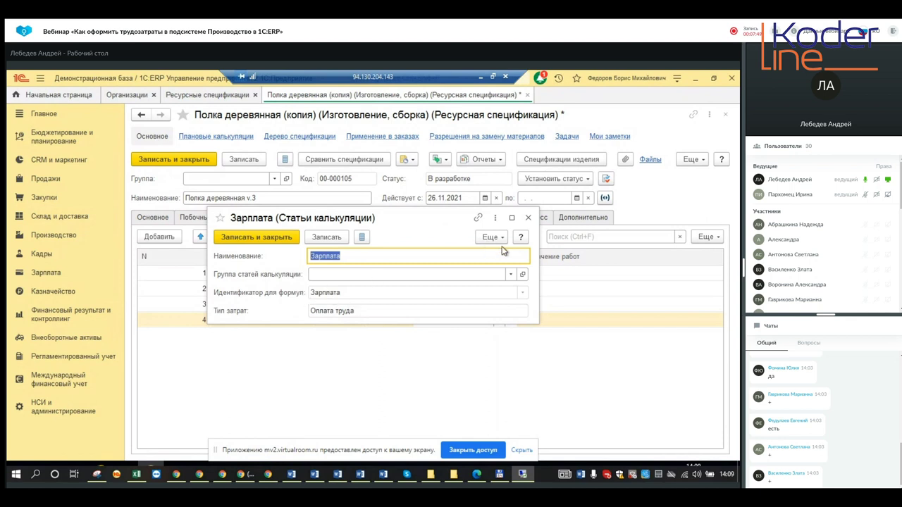
left_click(528, 218)
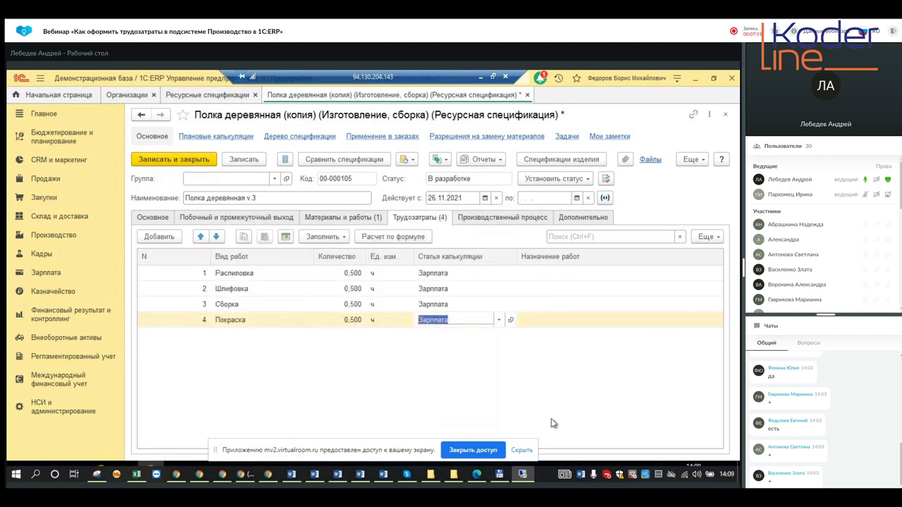
left_click(543, 388)
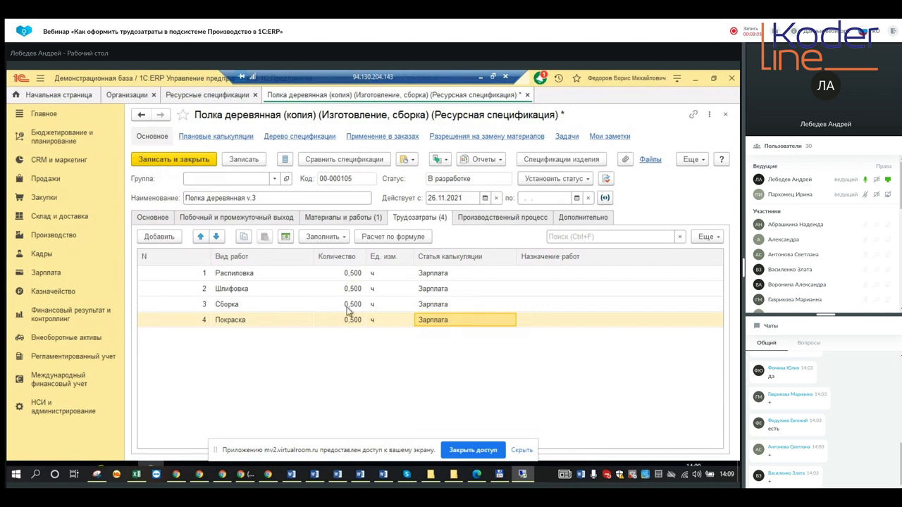
Step: Set the specification's status to "Действует", and save and close it
left_click(572, 179)
left_click(582, 209)
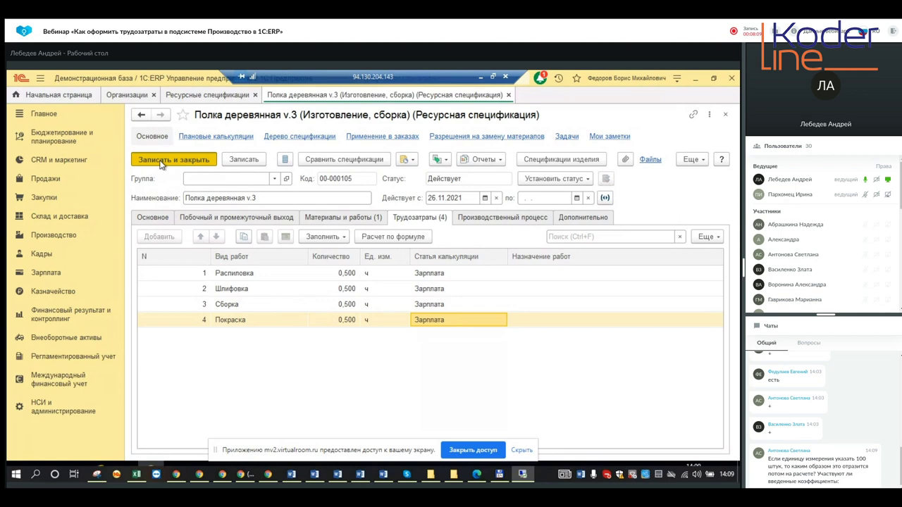
left_click(162, 162)
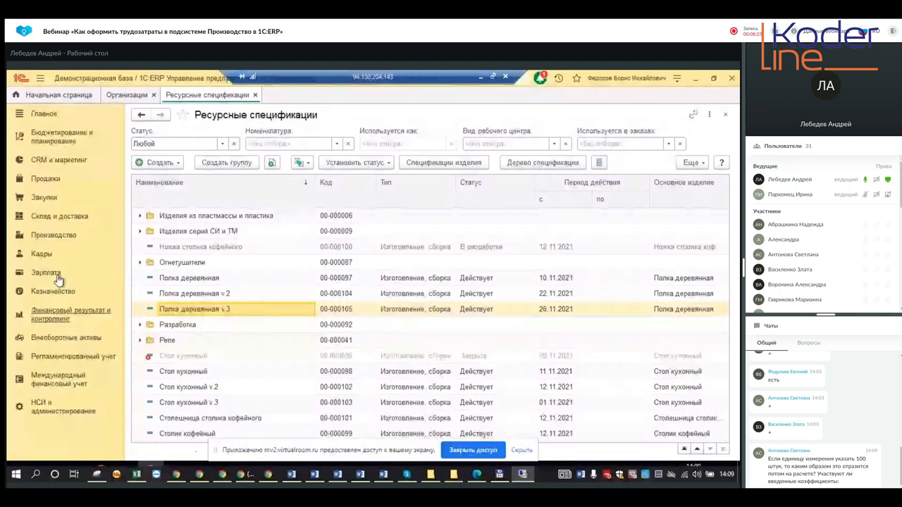
Step: Create a production order for manufacturing and assembly, and add the product "Полка деревянная" with a quantity of 5
left_click(52, 234)
left_click(169, 387)
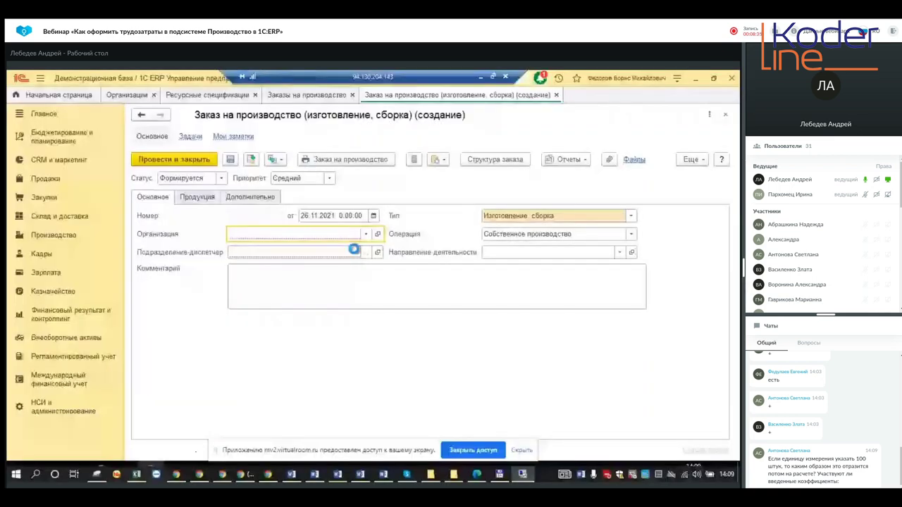
left_click(198, 197)
left_click(159, 217)
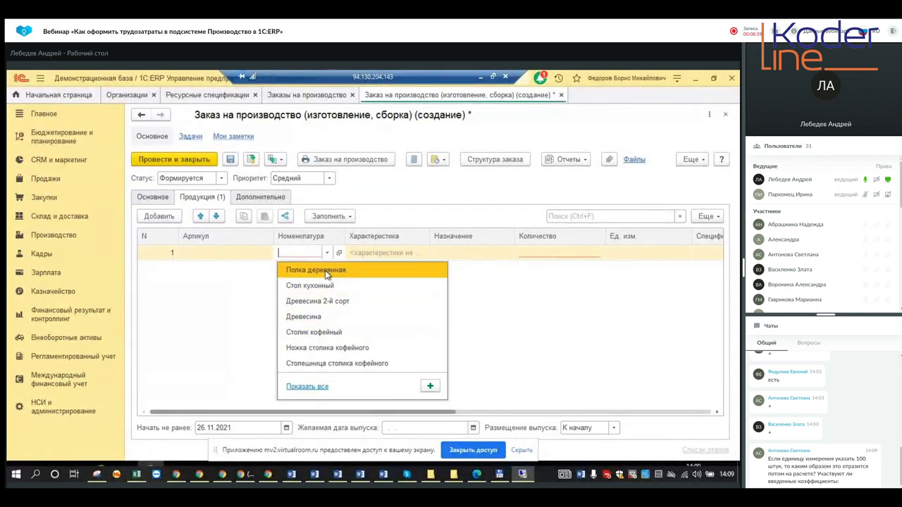
left_click(326, 270)
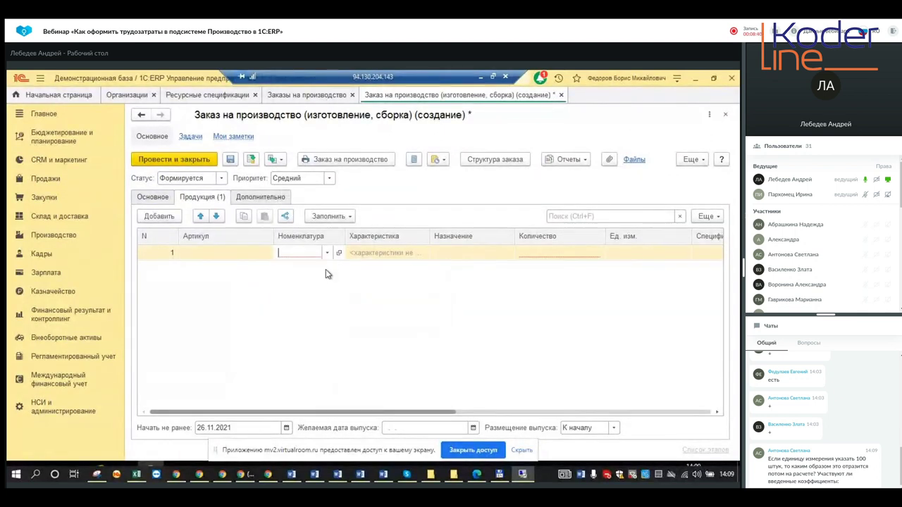
left_click(533, 256)
type("5")
key("Return")
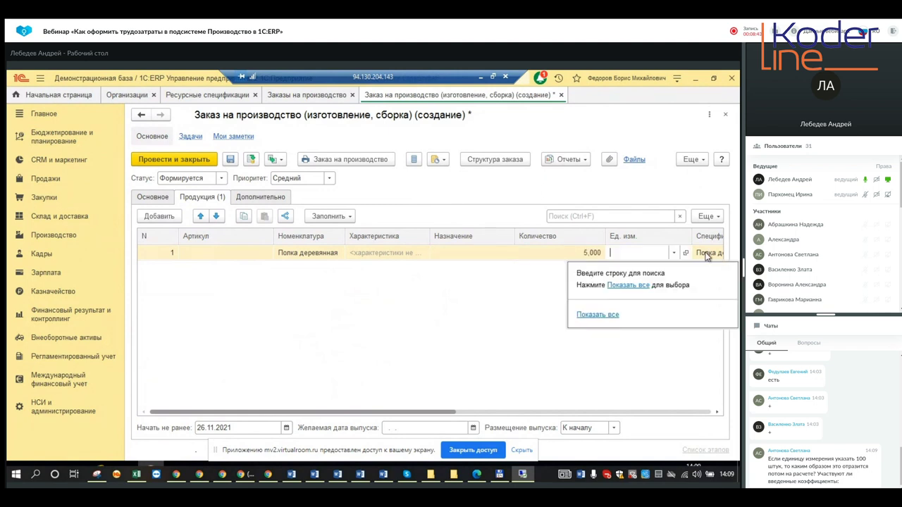
left_click(488, 327)
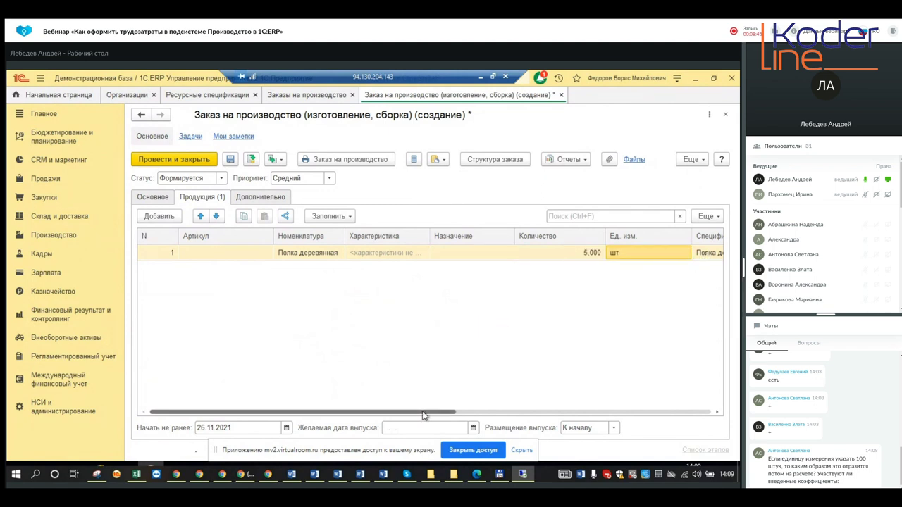
Step: Set the recipient of the "Полка деревянная" row to the warehouse "Основной склад"
left_click_drag(425, 416, 616, 412)
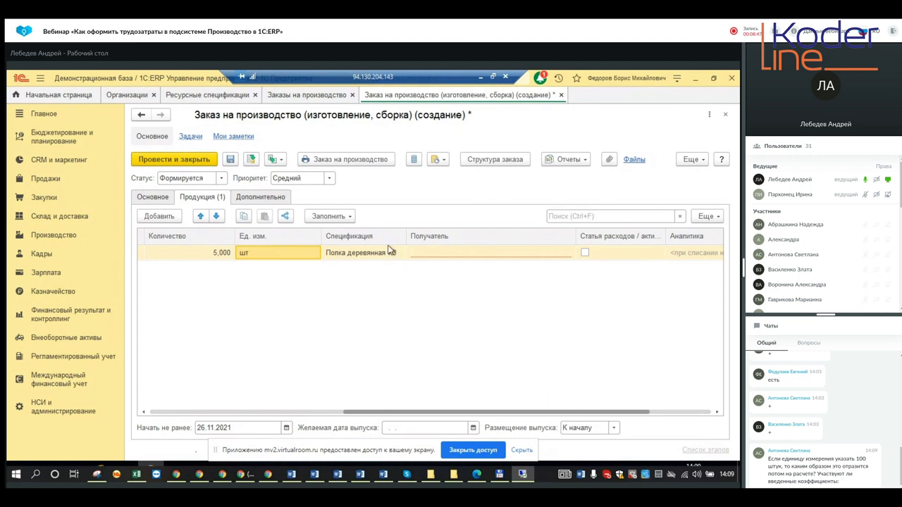
double_click(435, 250)
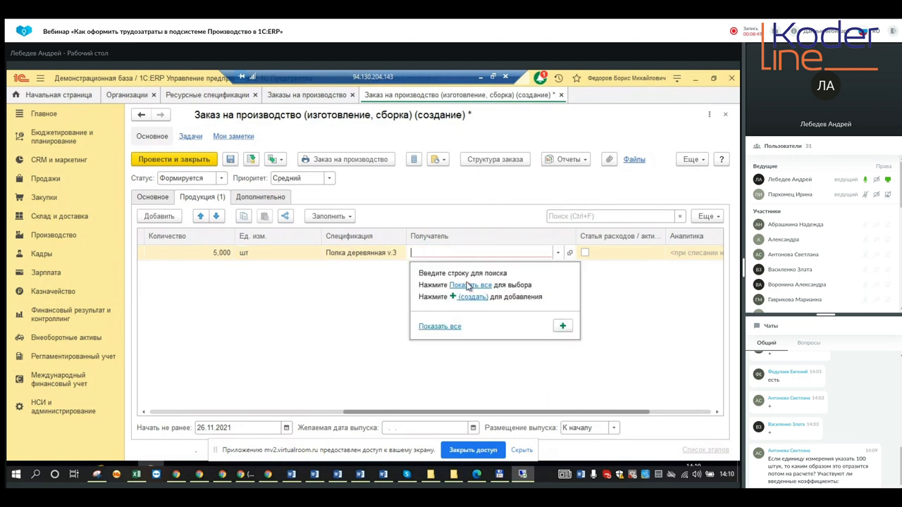
left_click(468, 286)
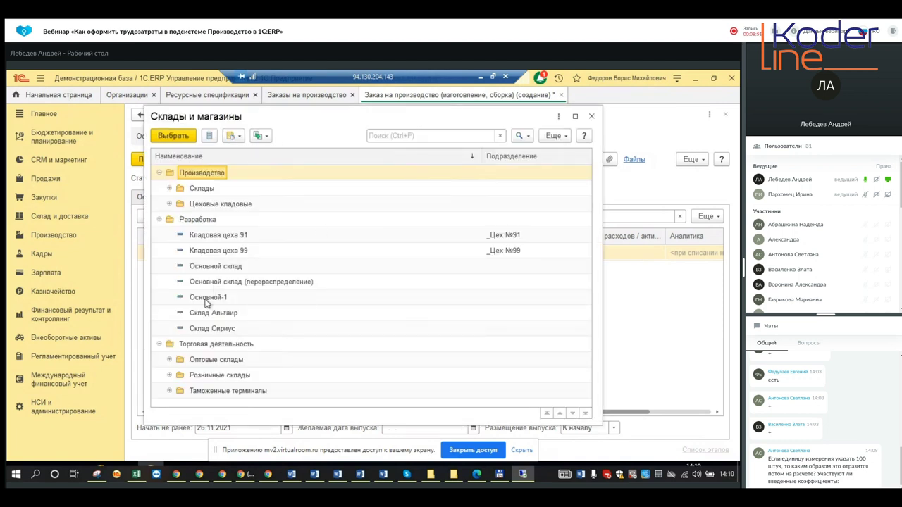
left_click(217, 267)
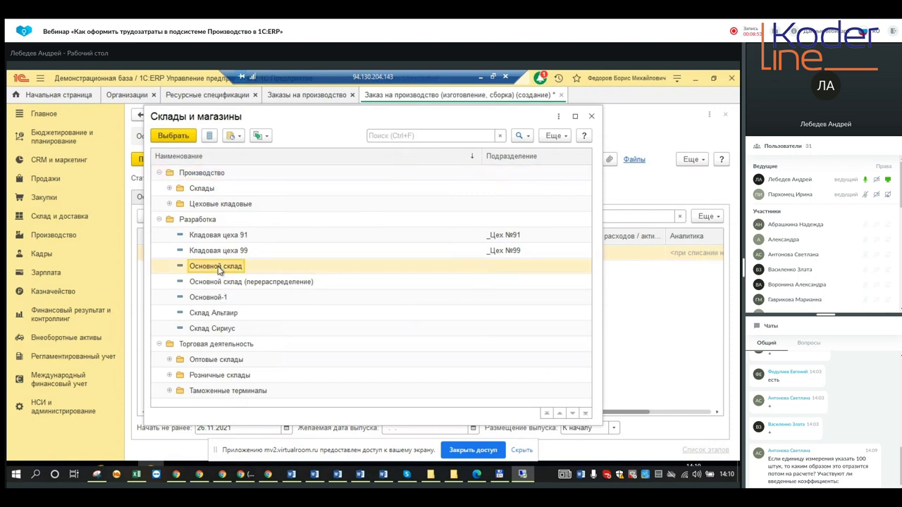
double_click(218, 268)
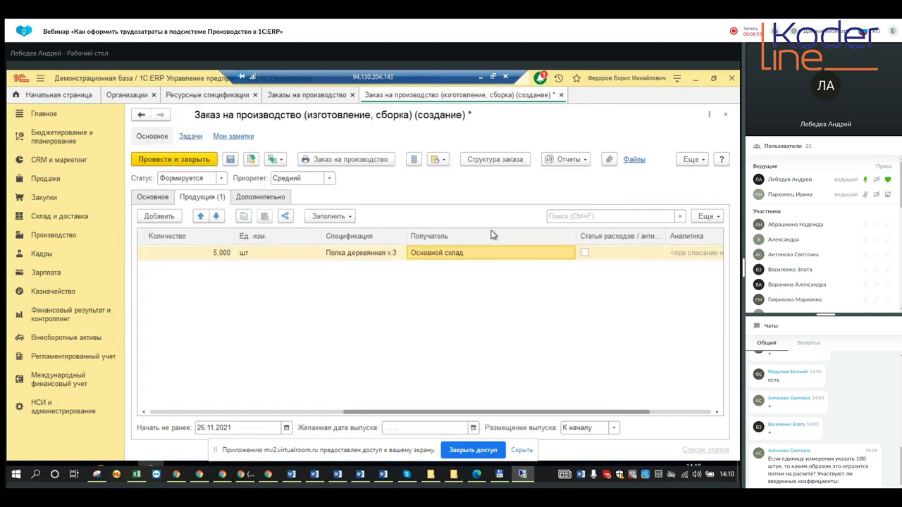
Step: Set the production order's status to "К производству", and post and close it
left_click(221, 178)
left_click(209, 211)
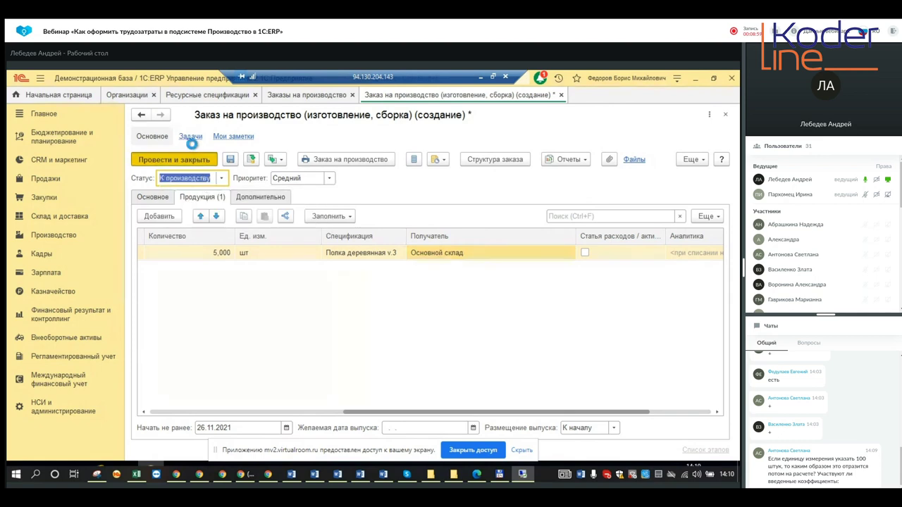
left_click(177, 160)
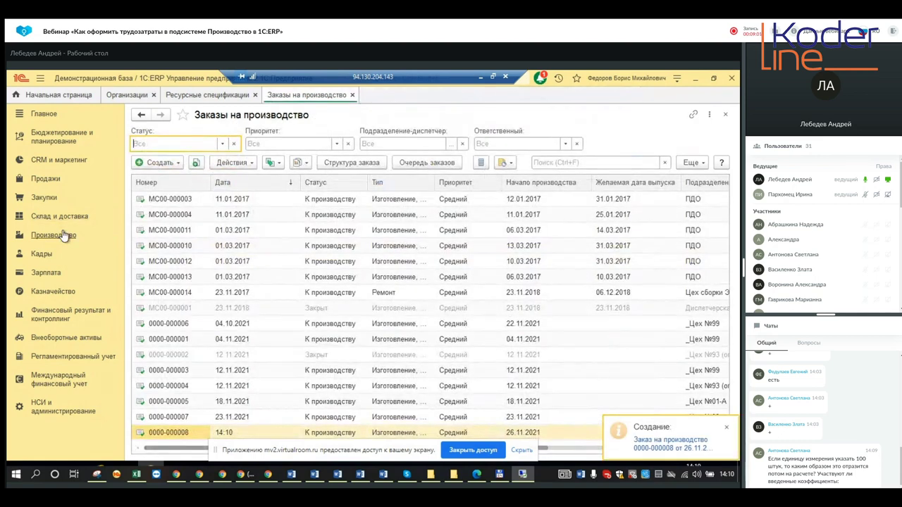
Step: Filter the production order queue by the dispatching department "_Цех №01-А" and generate the production stages for the new order
left_click(54, 235)
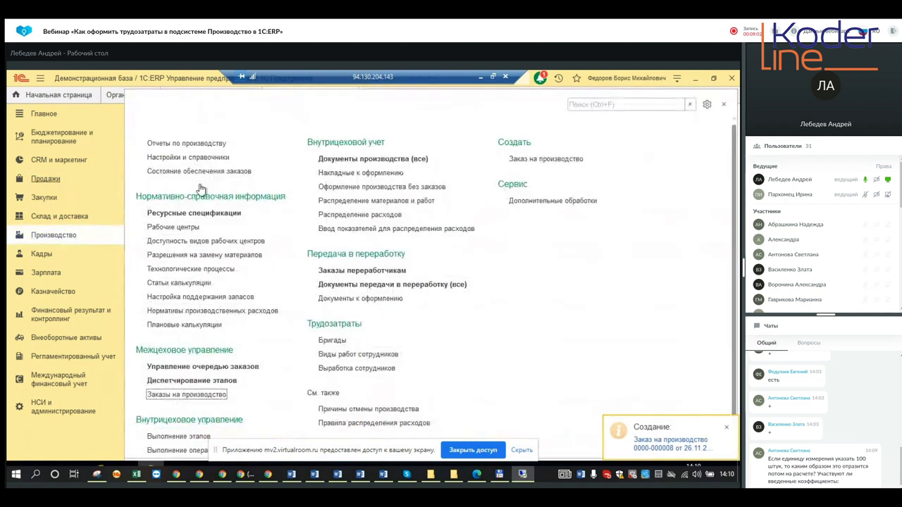
left_click(203, 367)
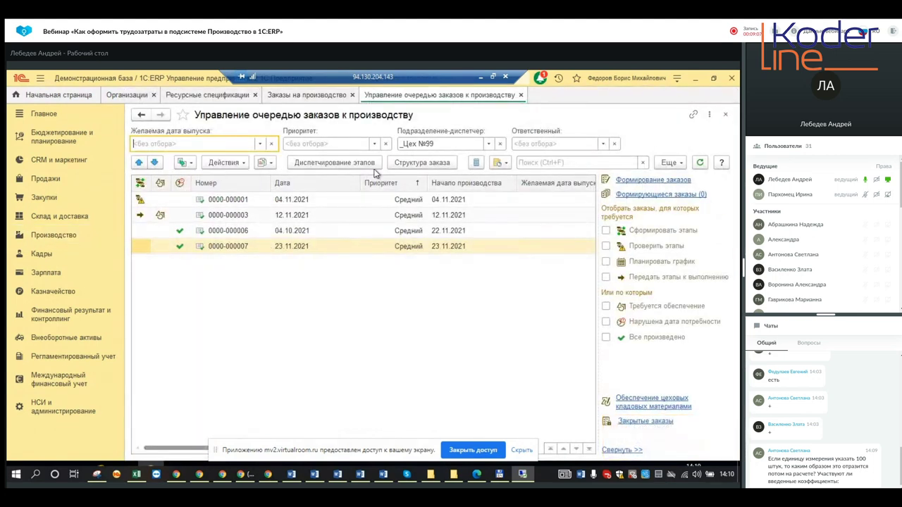
left_click(489, 143)
left_click(456, 163)
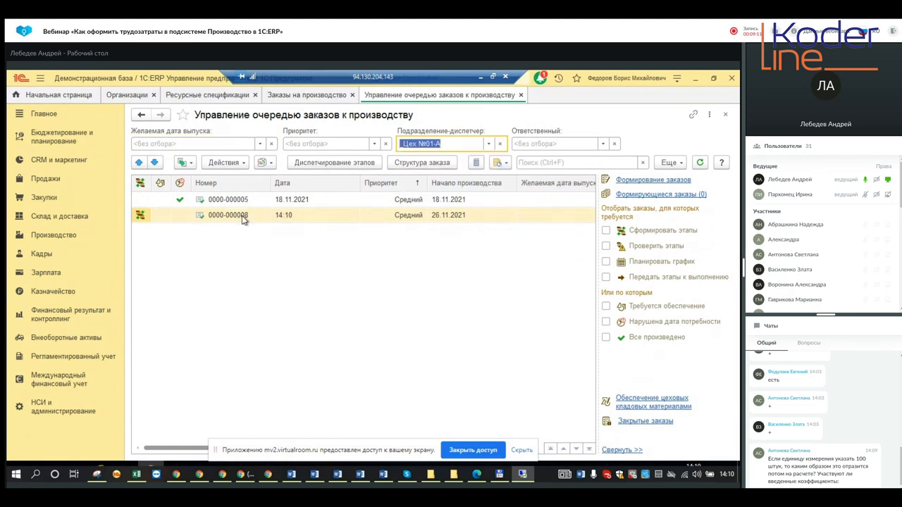
left_click(241, 163)
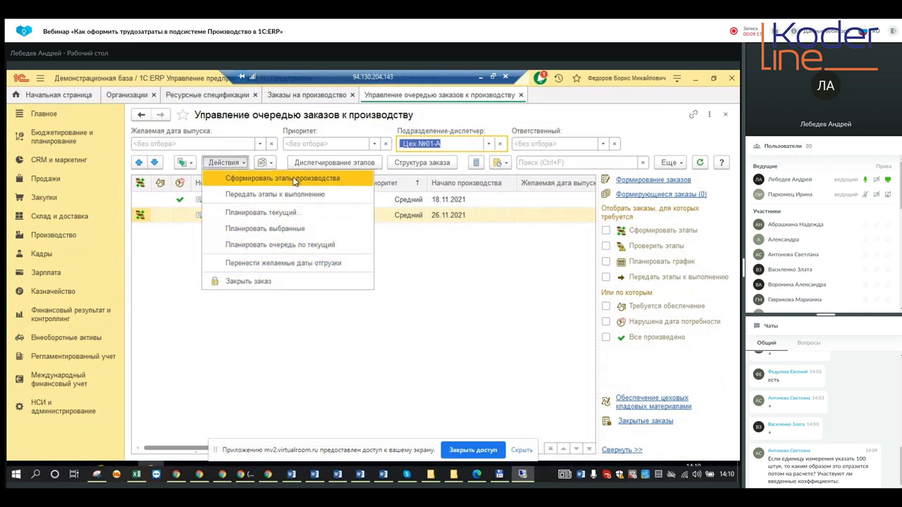
left_click(295, 180)
left_click(339, 203)
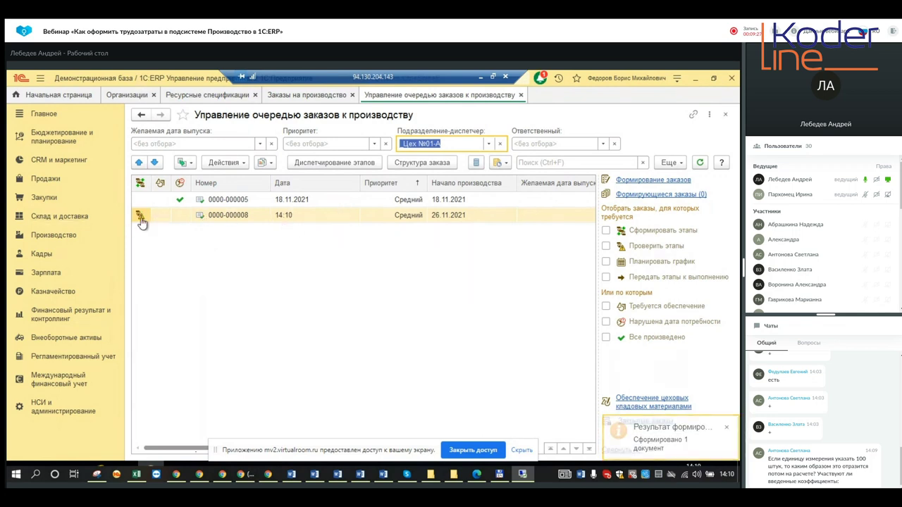
Step: Open the order's "Сборка" stage from stage dispatching and allocate its 0,500 m3 of "Древесина" from "Склад Альтаир"
left_click(322, 163)
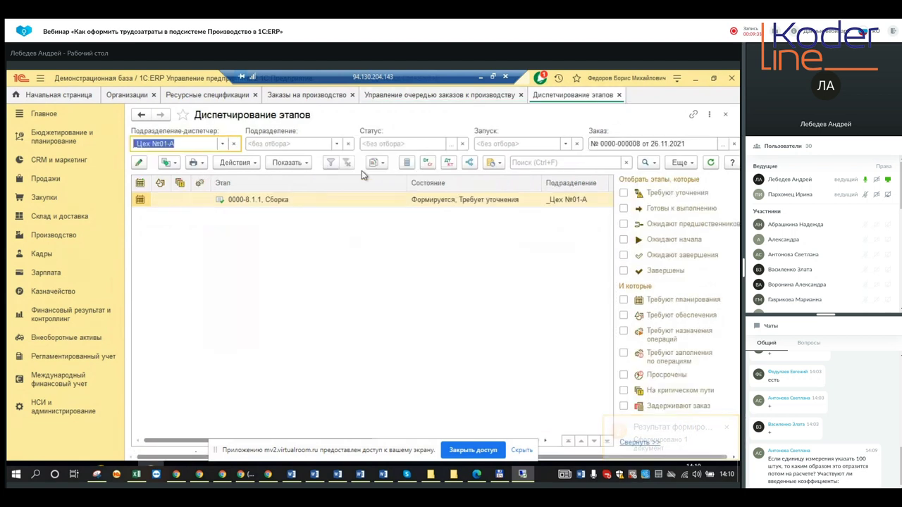
left_click(368, 198)
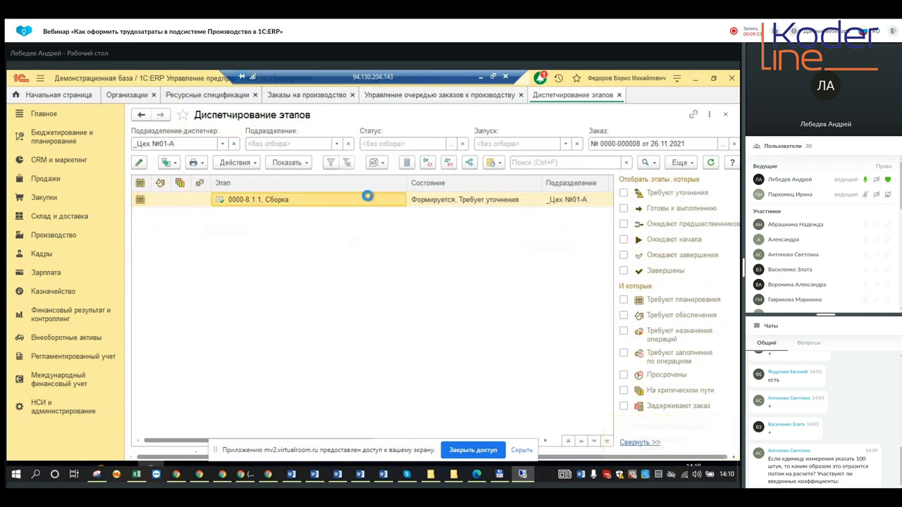
double_click(367, 198)
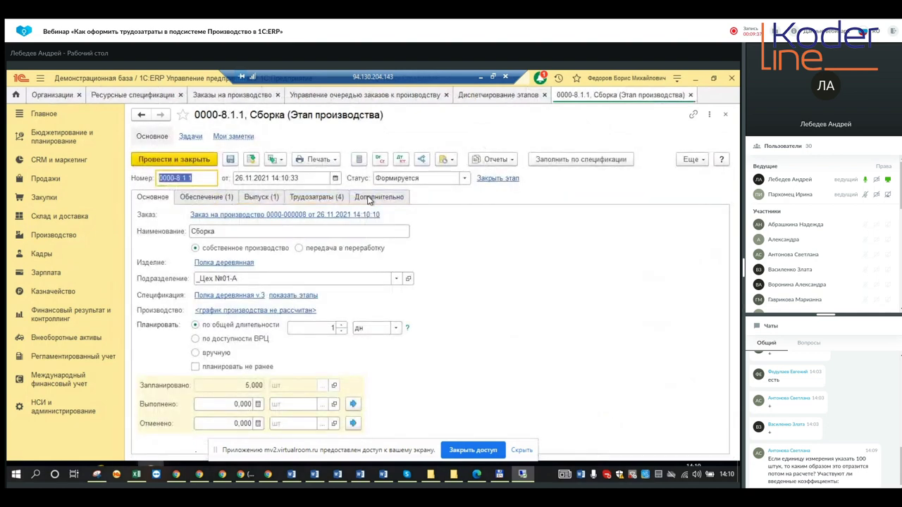
left_click(190, 199)
left_click(525, 253)
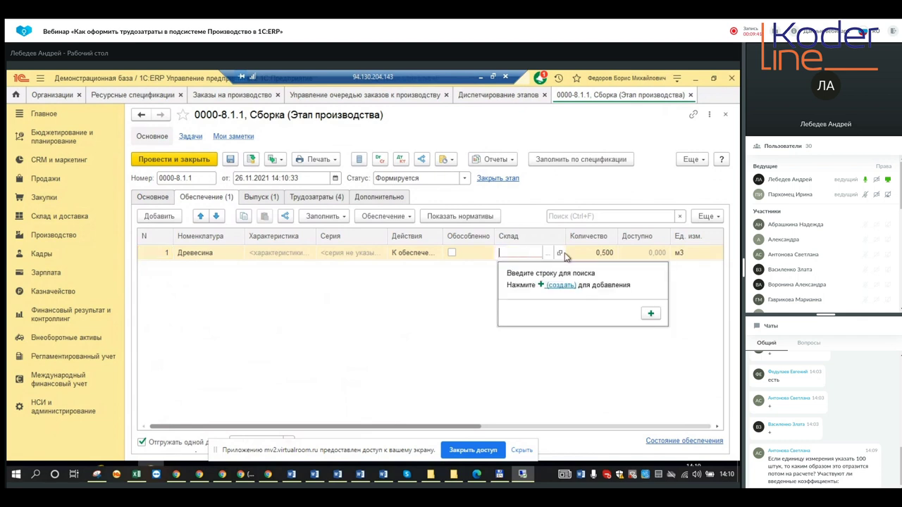
left_click(547, 253)
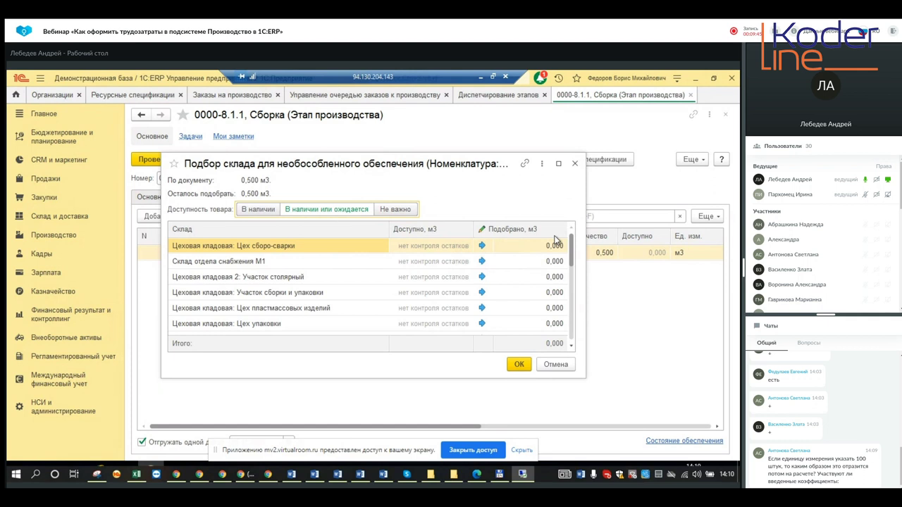
scroll(520, 278, "down", 3)
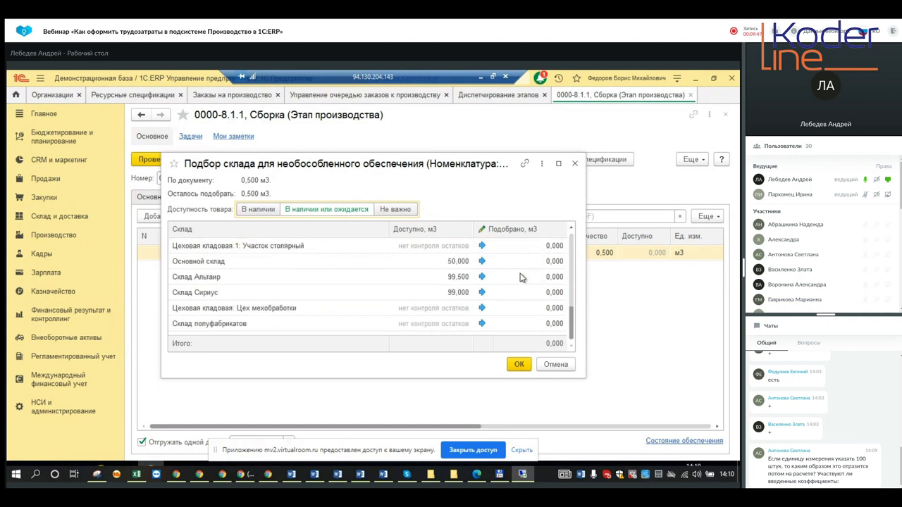
left_click(482, 277)
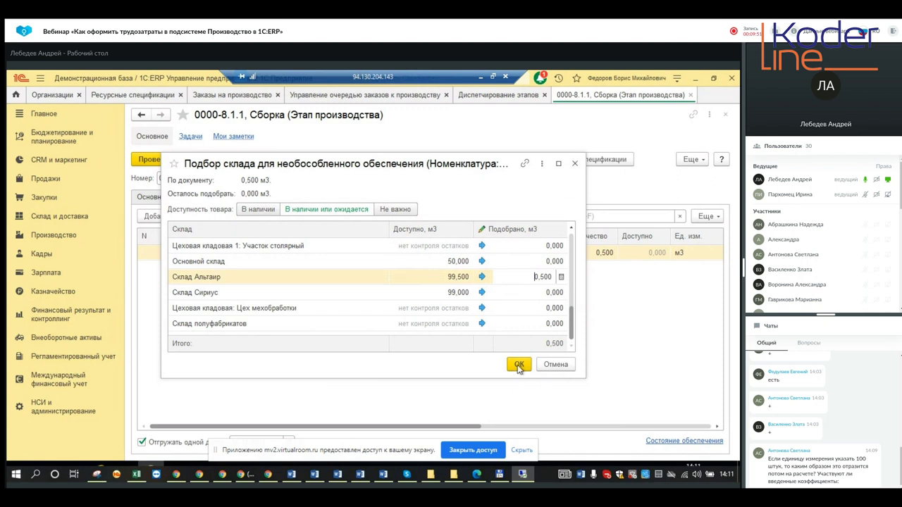
left_click(519, 365)
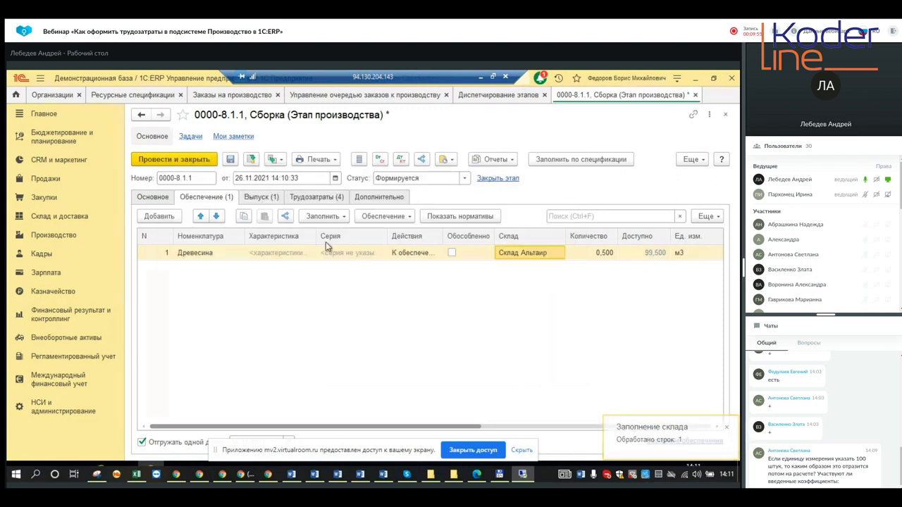
Step: Set the "Сборка" stage's status to "К выполнению", and post and close it
left_click(465, 178)
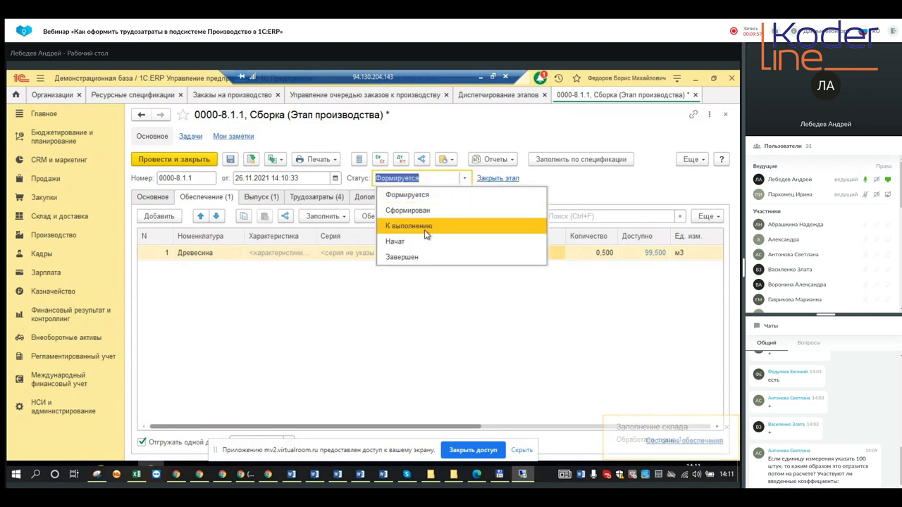
left_click(424, 226)
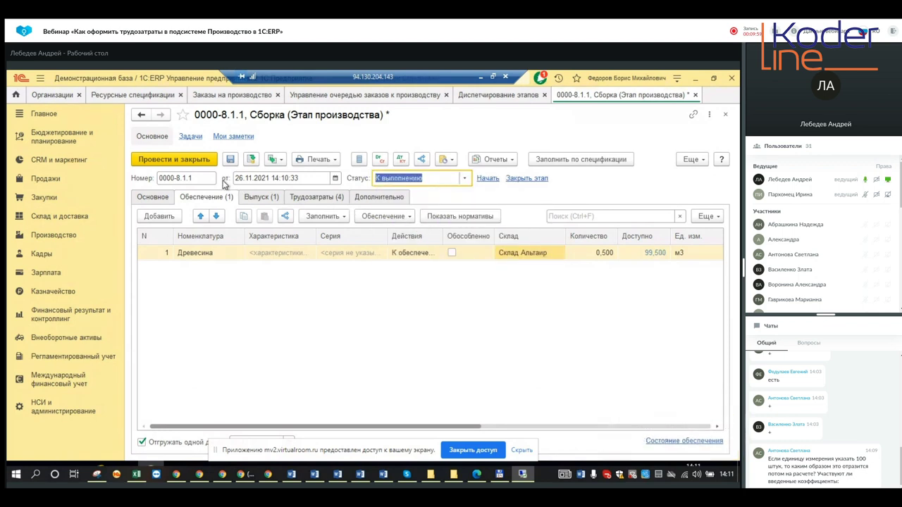
left_click(182, 160)
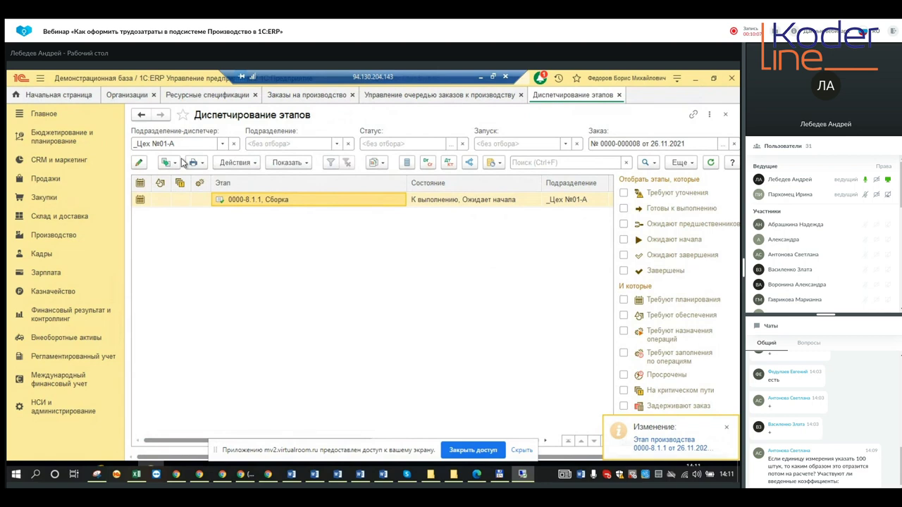
Step: Reopen the "Сборка" stage to examine its labour cost rows and their performer column, and close it
double_click(465, 203)
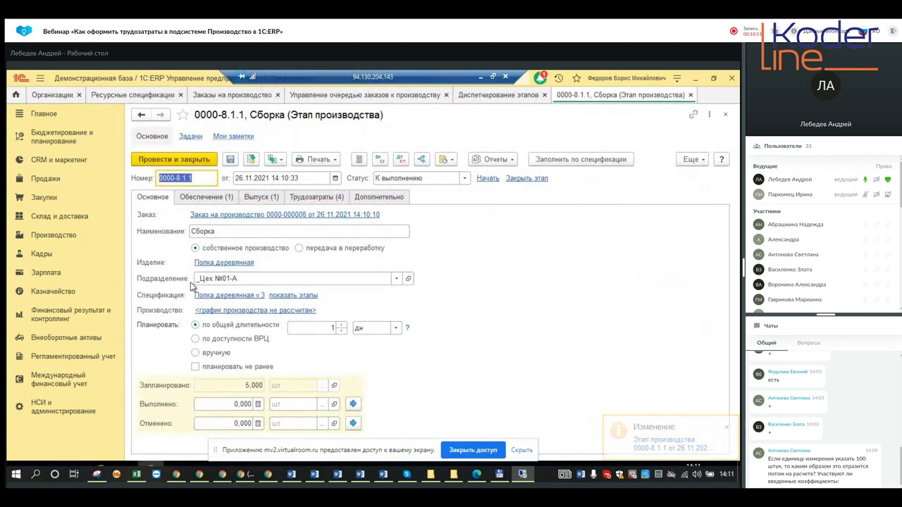
left_click(296, 200)
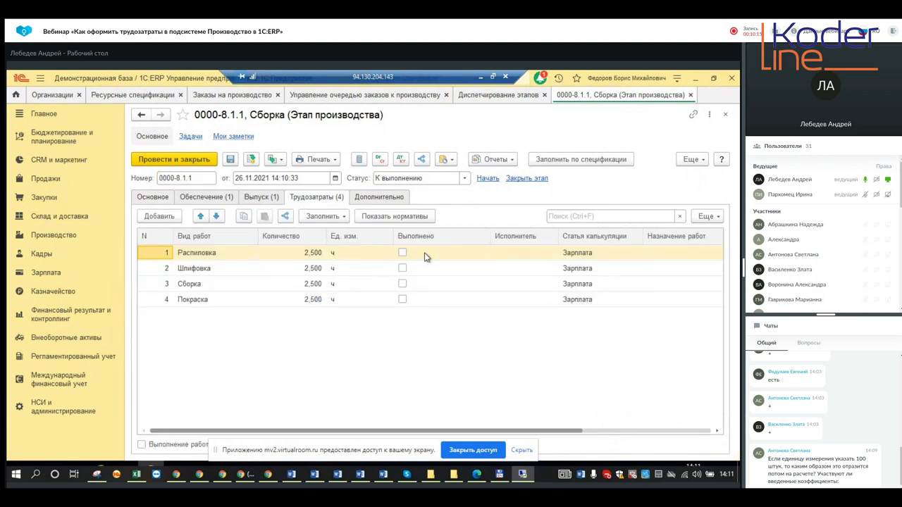
left_click(528, 255)
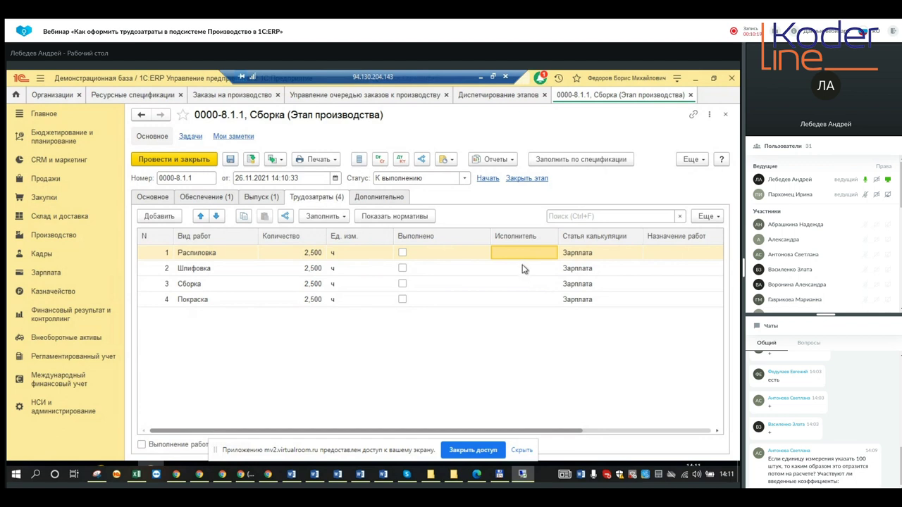
left_click(691, 95)
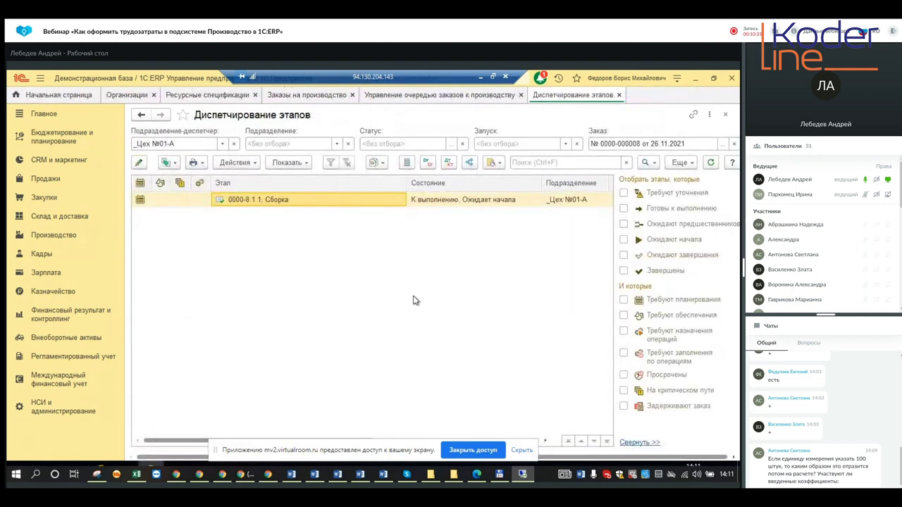
Step: Switch to the webinar room in the browser, enlarge the chat area, and check the participants' messages and questions
left_click(480, 77)
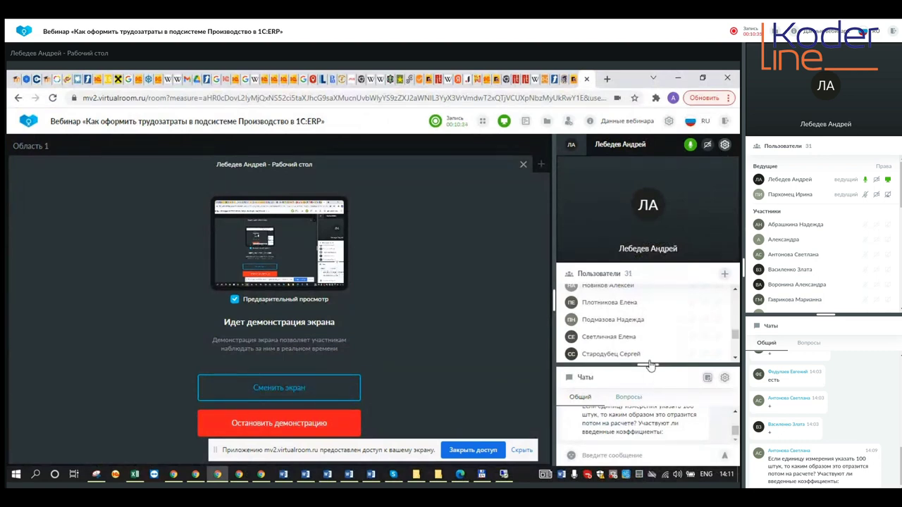
left_click_drag(652, 363, 661, 287)
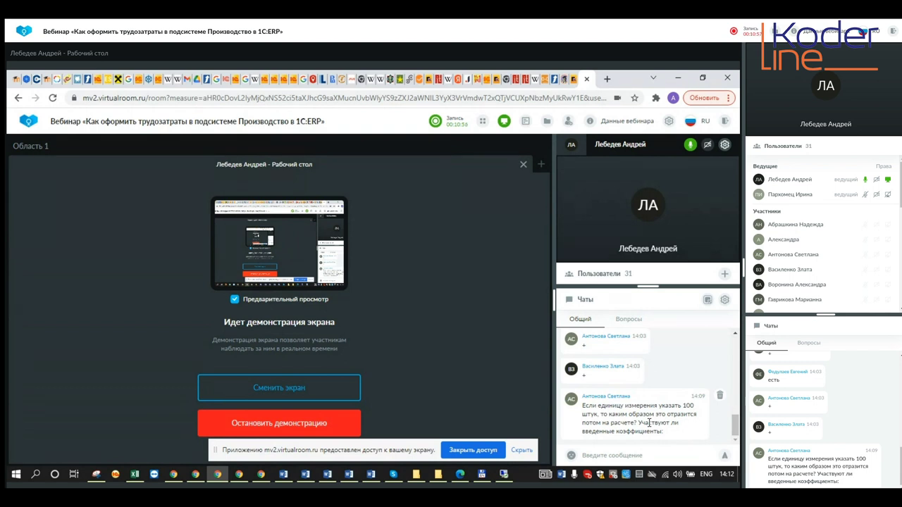
left_click(626, 321)
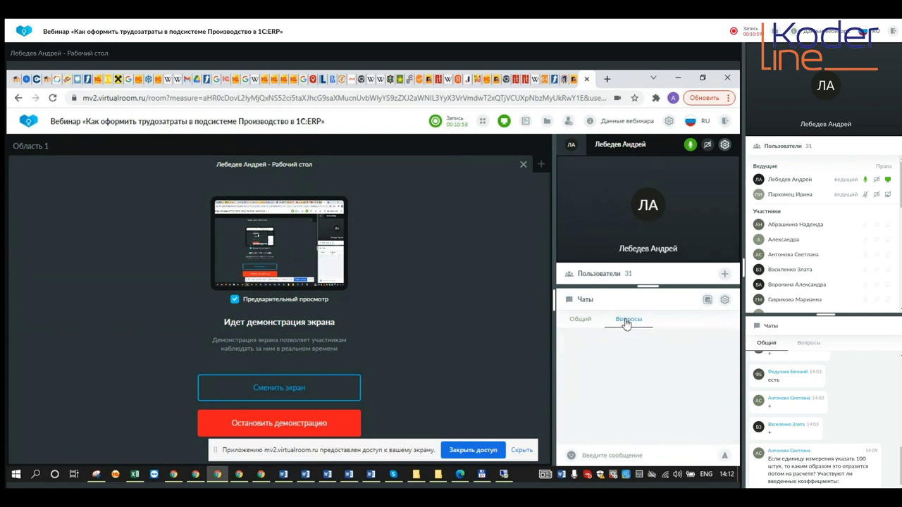
Step: Check the general webinar chat, switch back to 1C:ERP on the remote desktop, and open the production brigades list
left_click(588, 321)
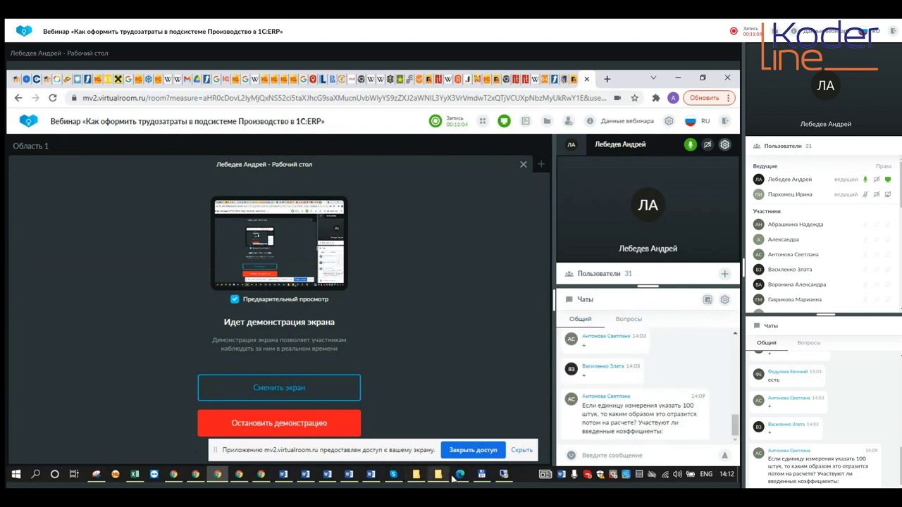
left_click(503, 475)
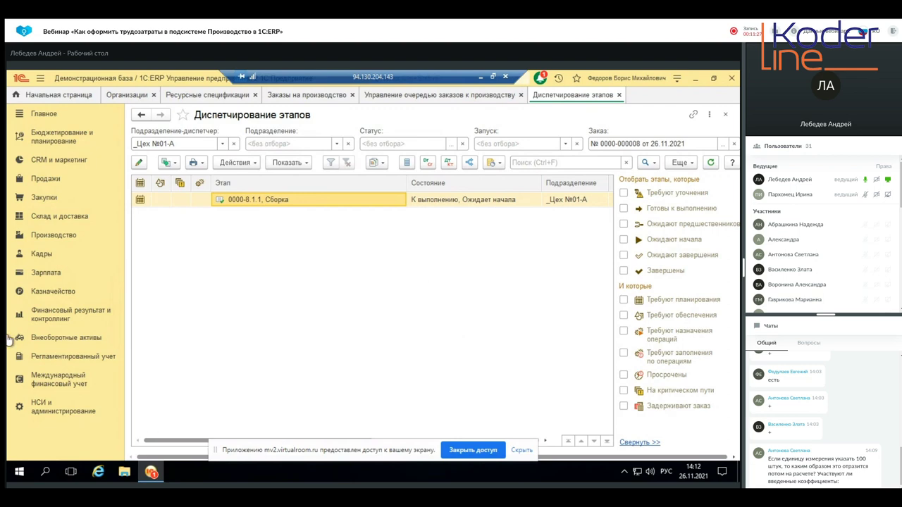
left_click(54, 235)
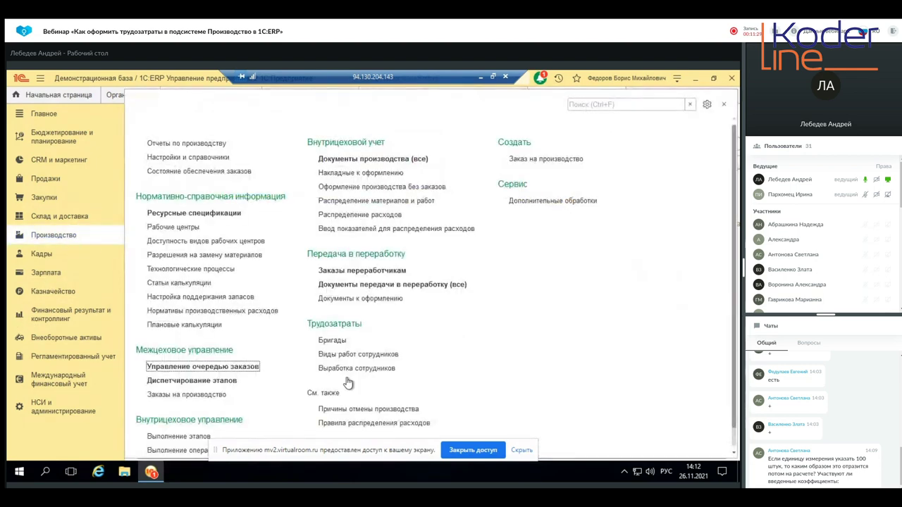
left_click(332, 341)
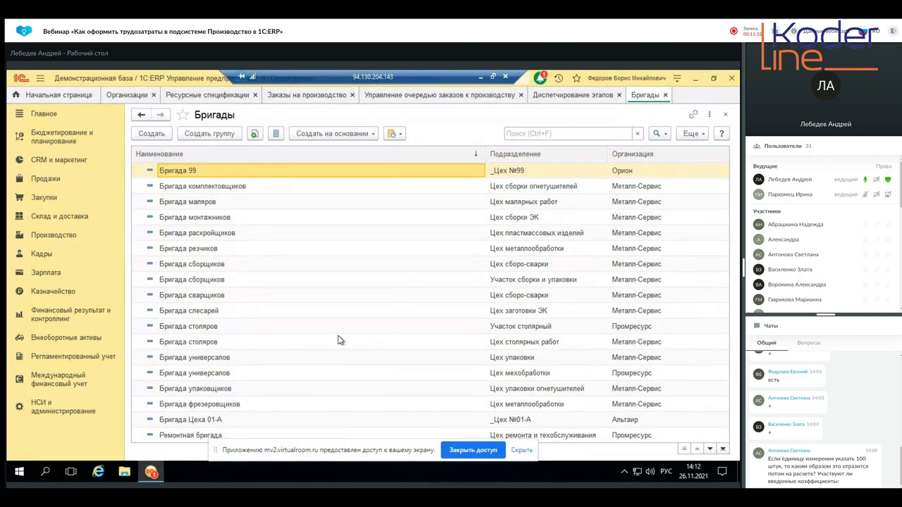
scroll(341, 339, "down", 1)
scroll(342, 338, "up", 1)
Step: Copy "Бригада Цеха 01-А" as a new brigade named "Бригада Цеха 01-А - 2", and save and close it
left_click(210, 425)
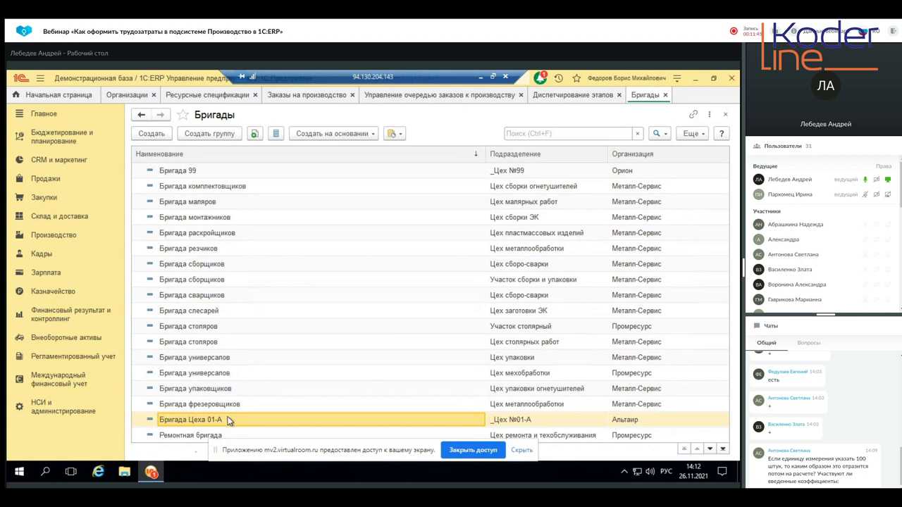
right_click(232, 420)
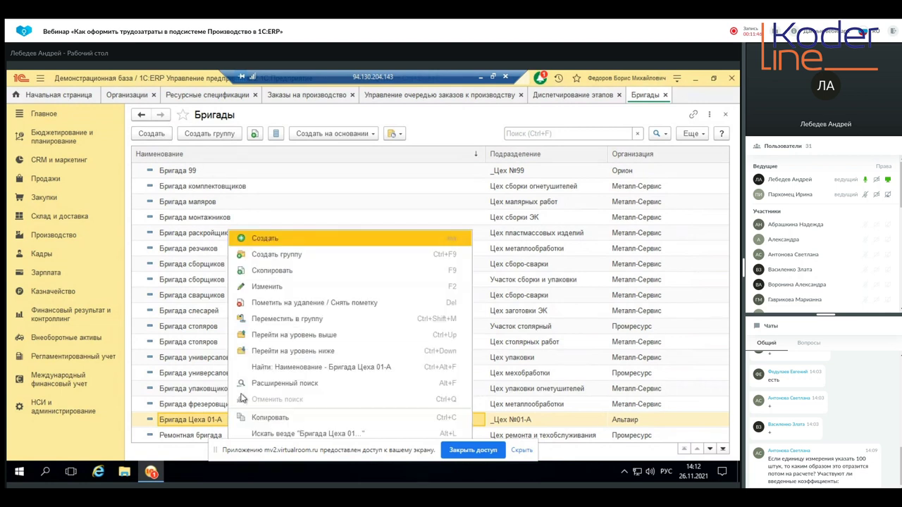
left_click(262, 271)
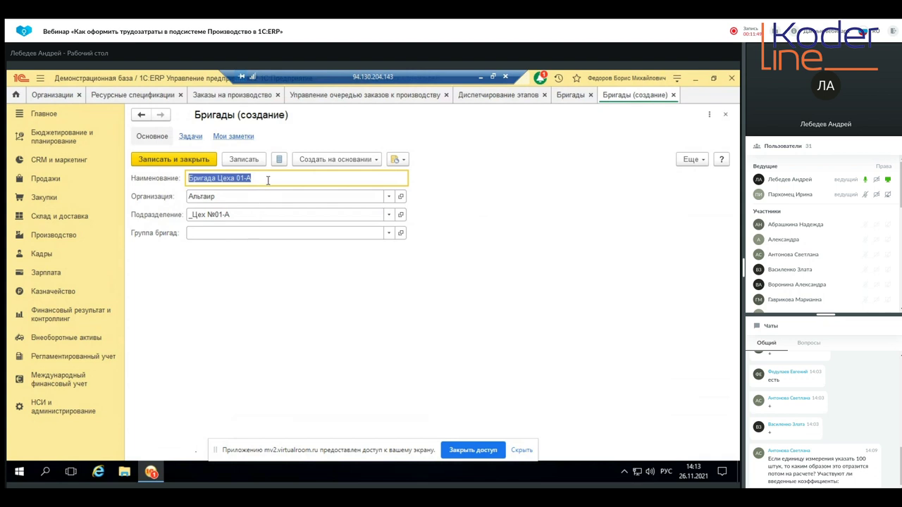
left_click(269, 179)
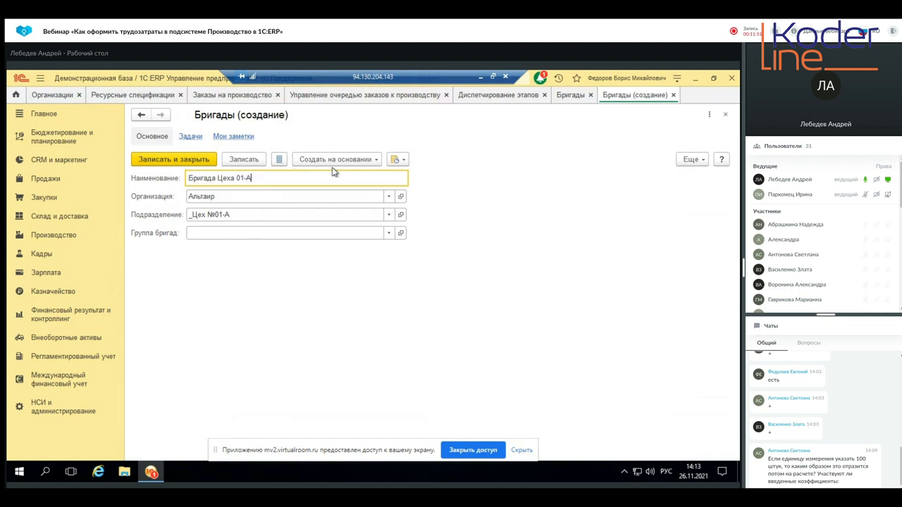
type("- 2")
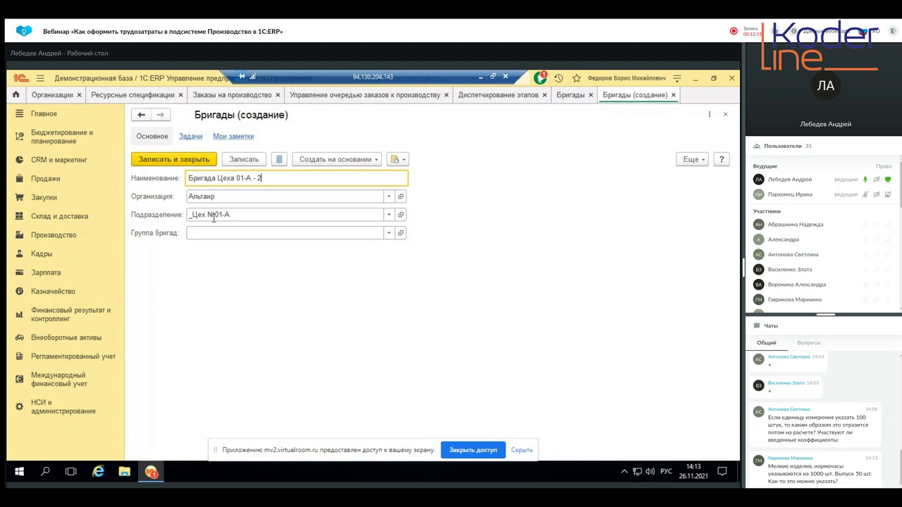
left_click(187, 162)
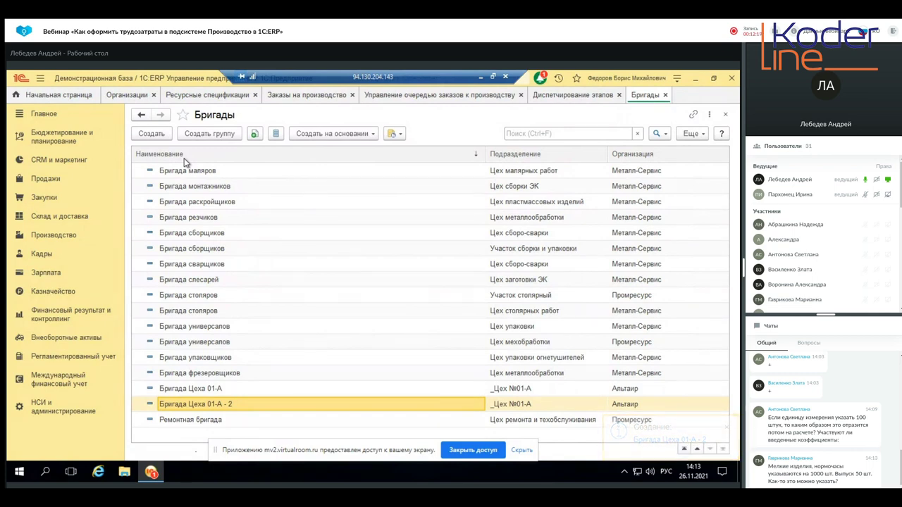
Step: Open "_Цех №01-А" from the enterprise structure, examine its employee work accounting parameters, and close it
left_click(39, 412)
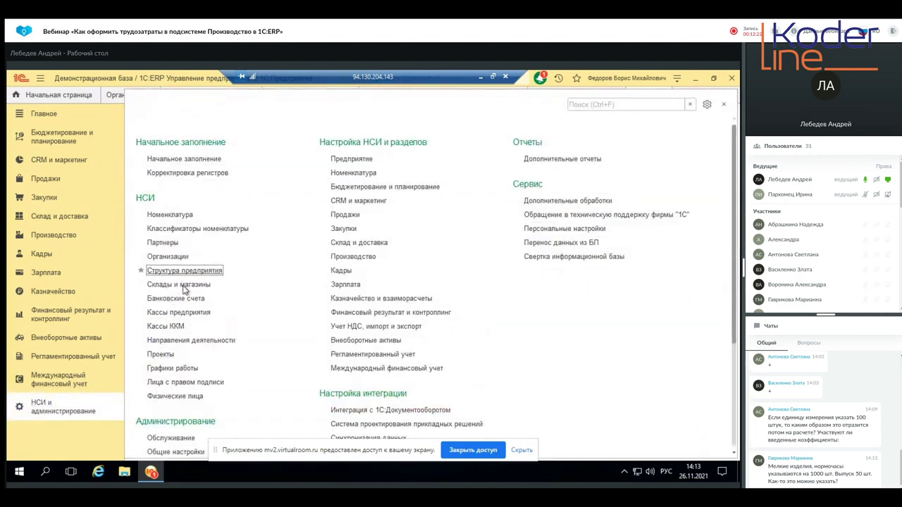
double_click(203, 312)
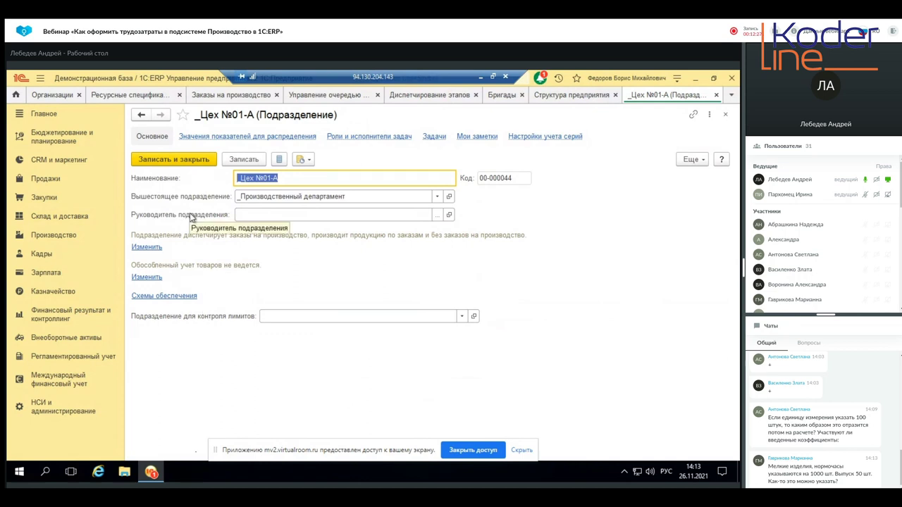
left_click(157, 247)
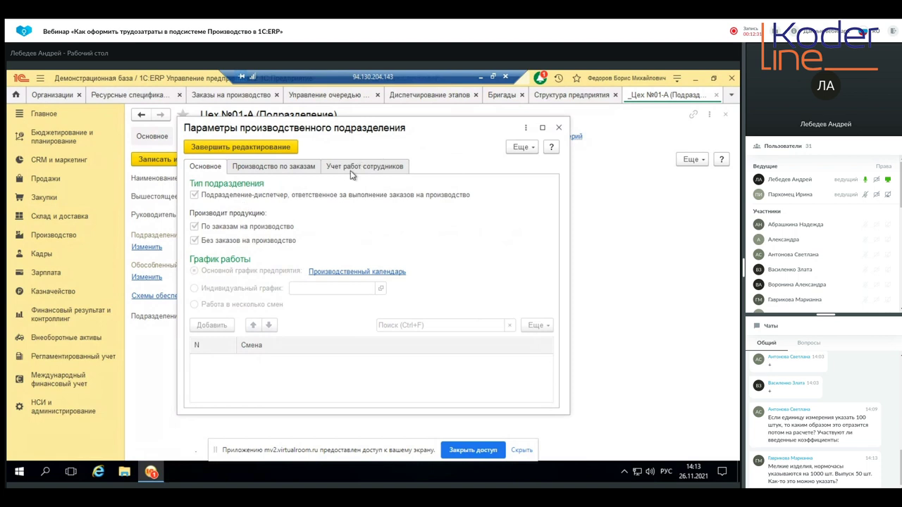
left_click(355, 172)
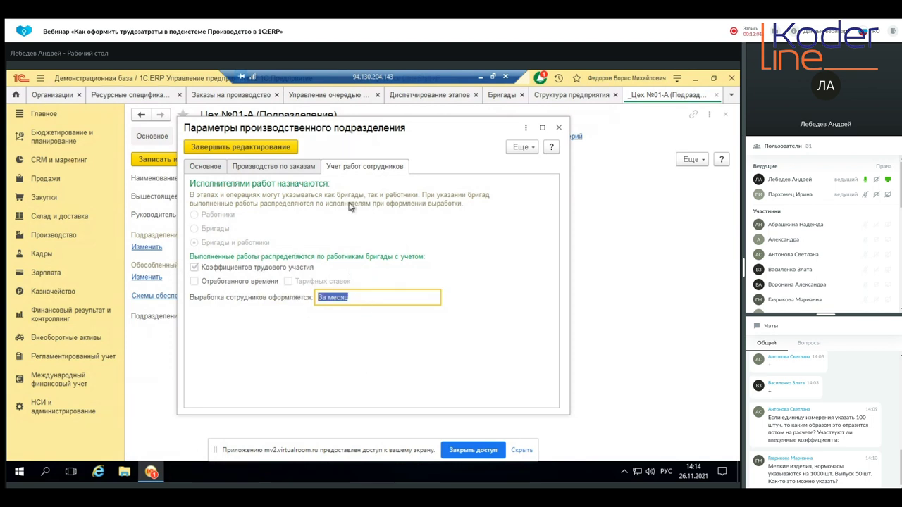
left_click(559, 127)
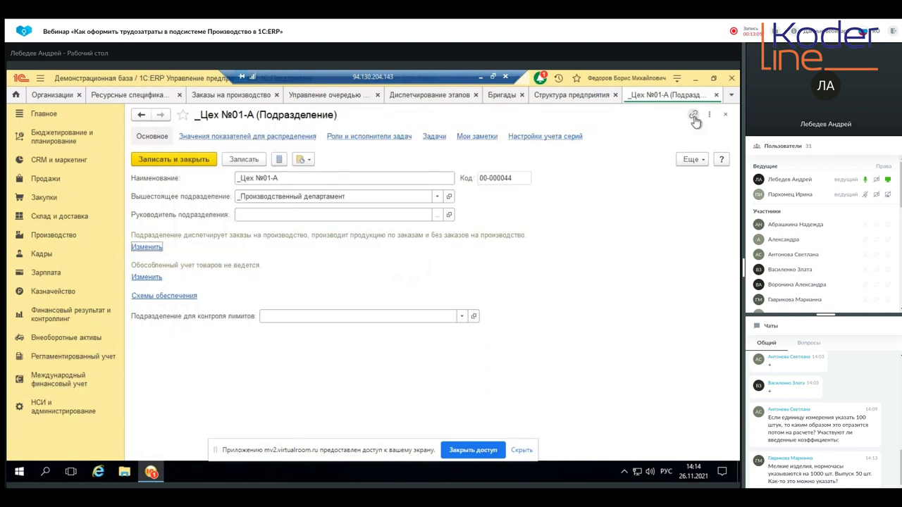
left_click(725, 115)
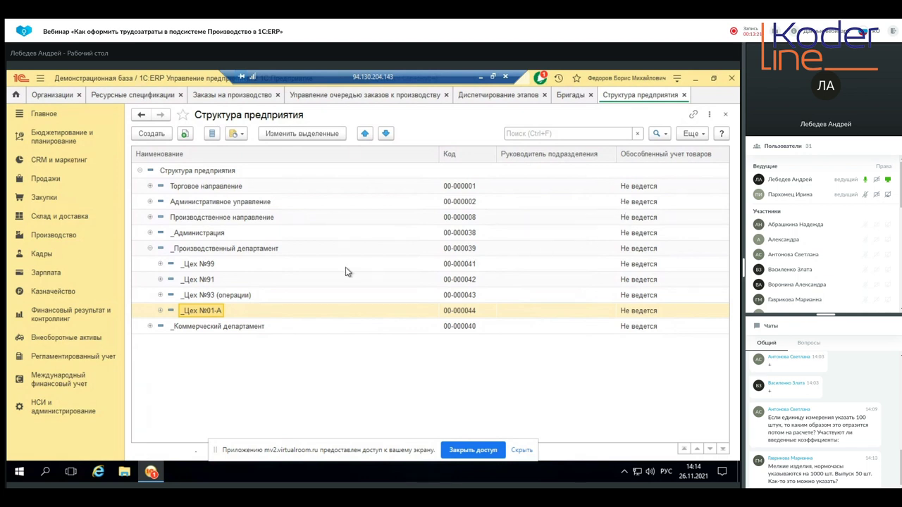
Step: Open the "Столяр" position from the HR positions list and examine its pay grade choices
left_click(40, 257)
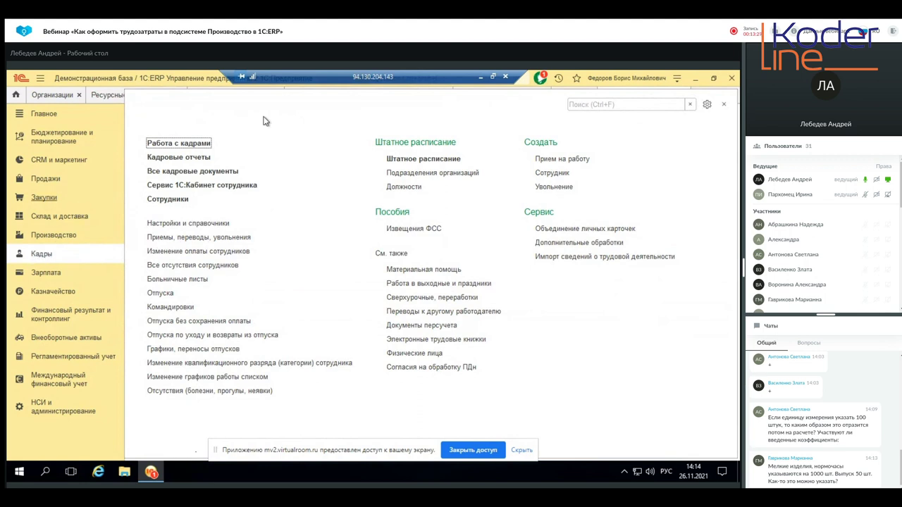
left_click(400, 188)
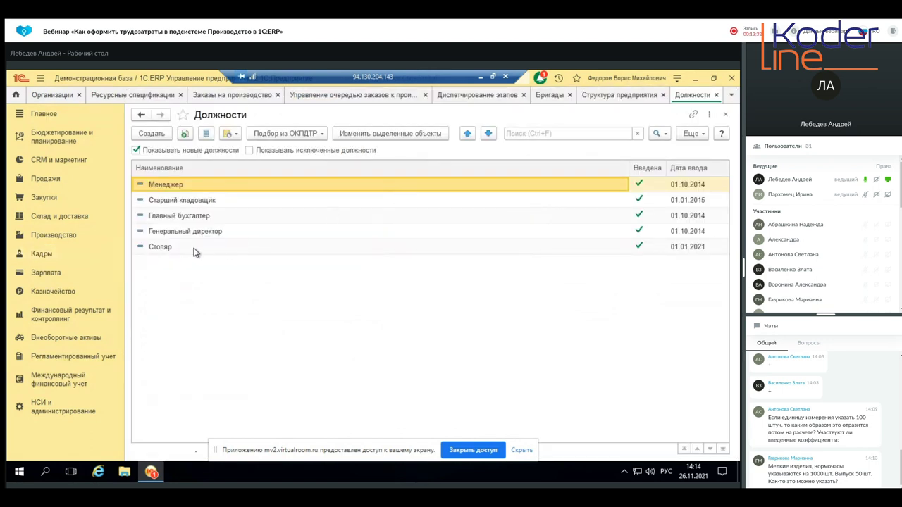
left_click(206, 248)
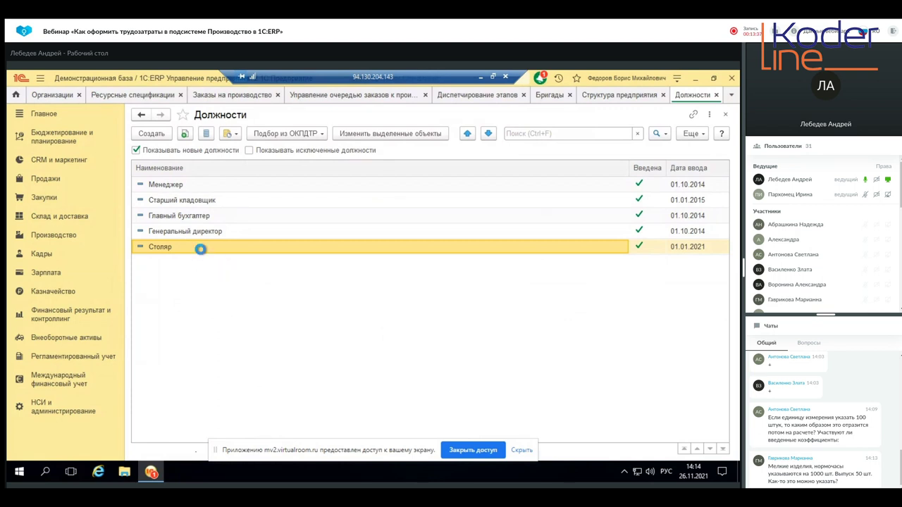
double_click(202, 253)
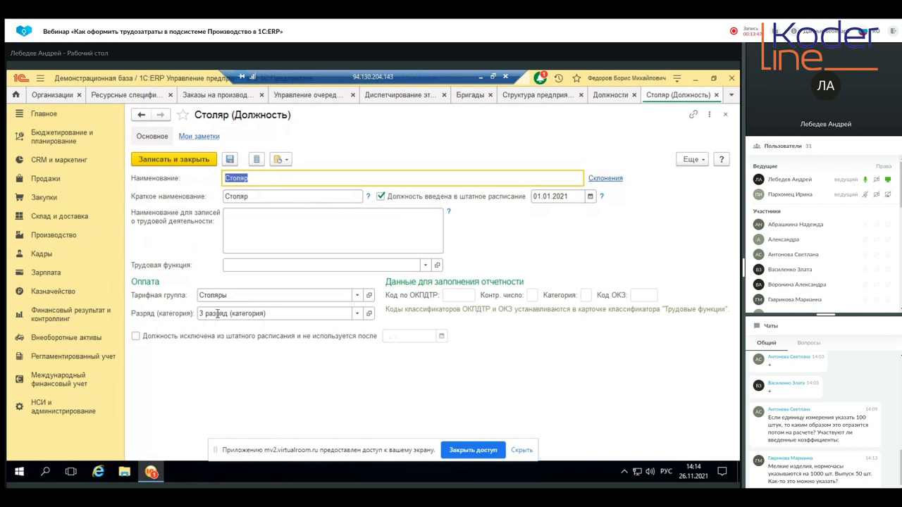
left_click(357, 315)
left_click(355, 316)
Step: Examine the grade tariffs of the "Столяры" tariff group, and close the group, the "Столяр" position and the positions list
left_click(369, 296)
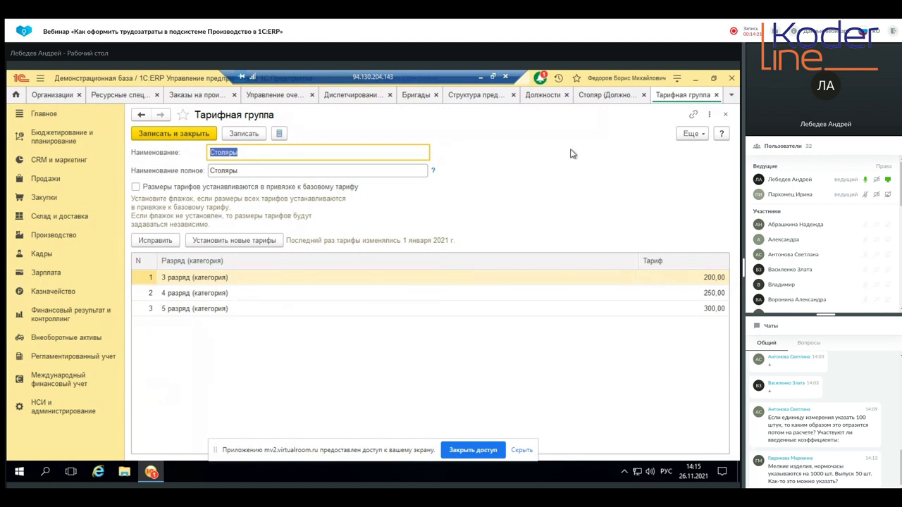
left_click(198, 135)
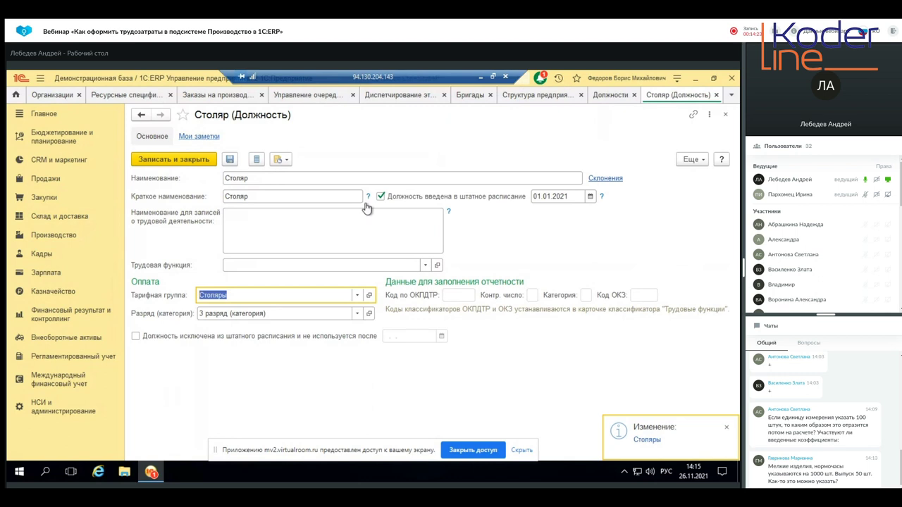
left_click(725, 115)
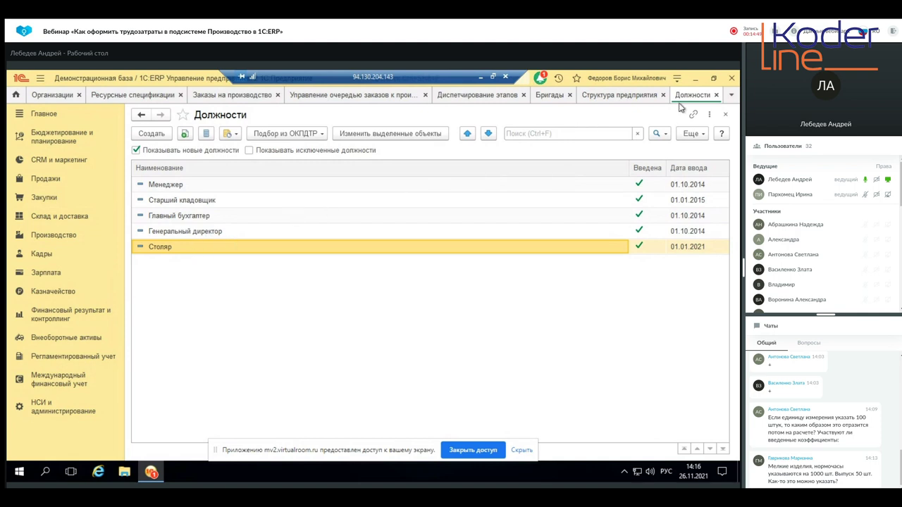
left_click(716, 95)
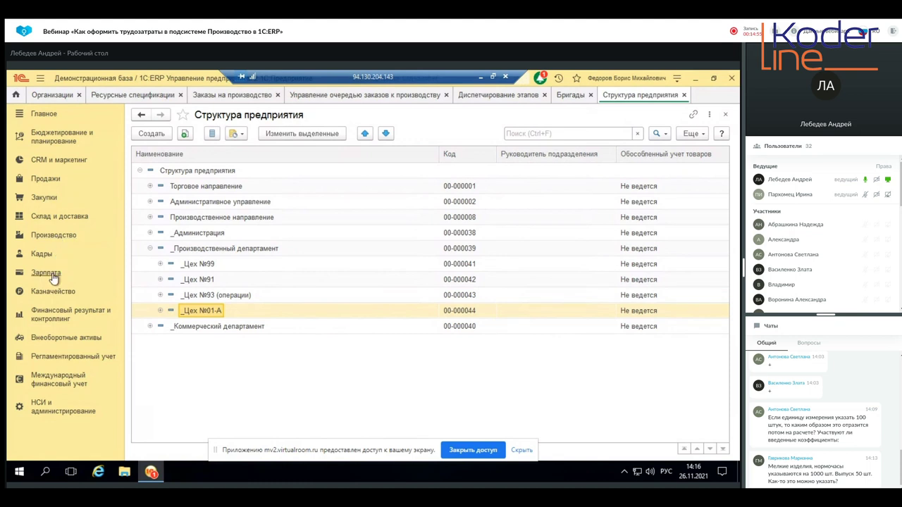
Step: Open the "Столяр /_Цех №01-А/" staffing position and examine its tariff group and its linked department in the enterprise structure
left_click(97, 254)
left_click(431, 159)
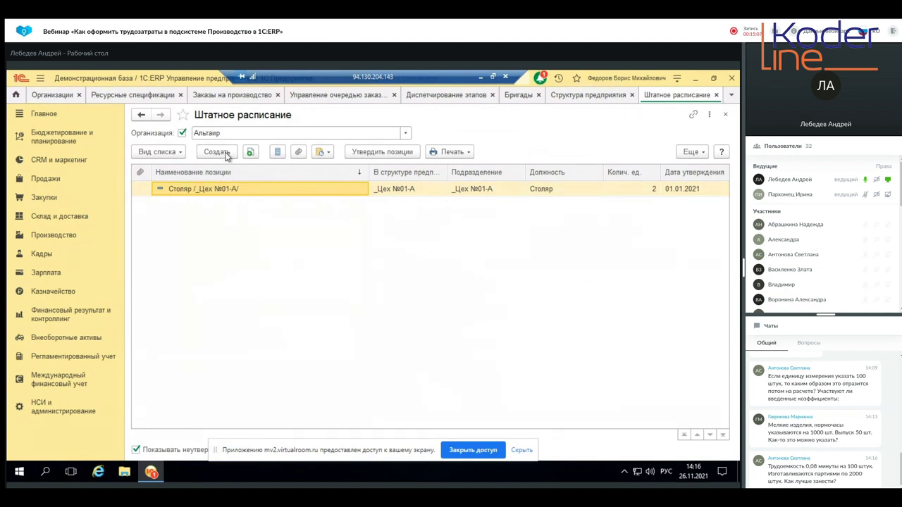
double_click(227, 191)
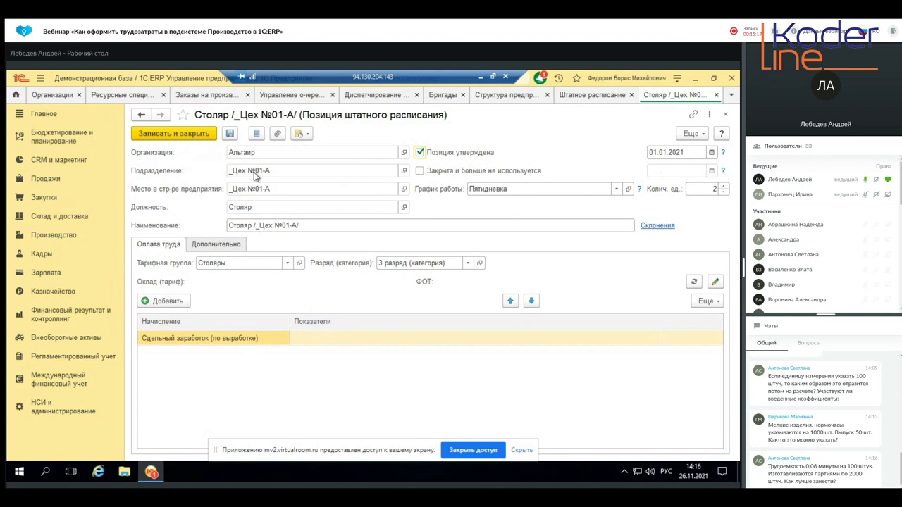
left_click(228, 263)
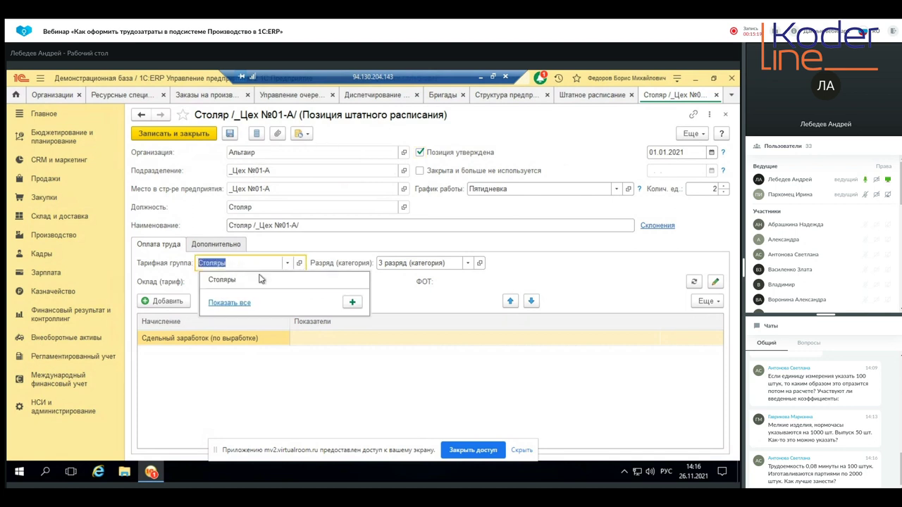
left_click(499, 239)
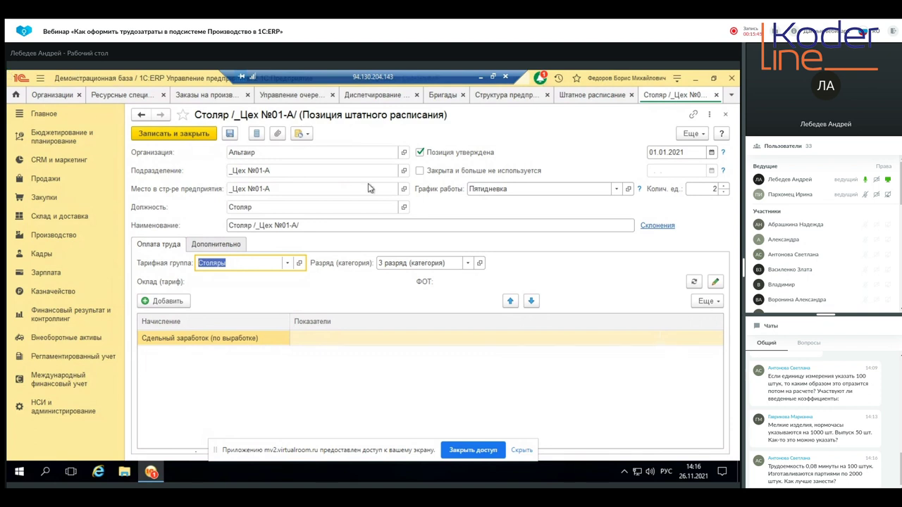
left_click(405, 190)
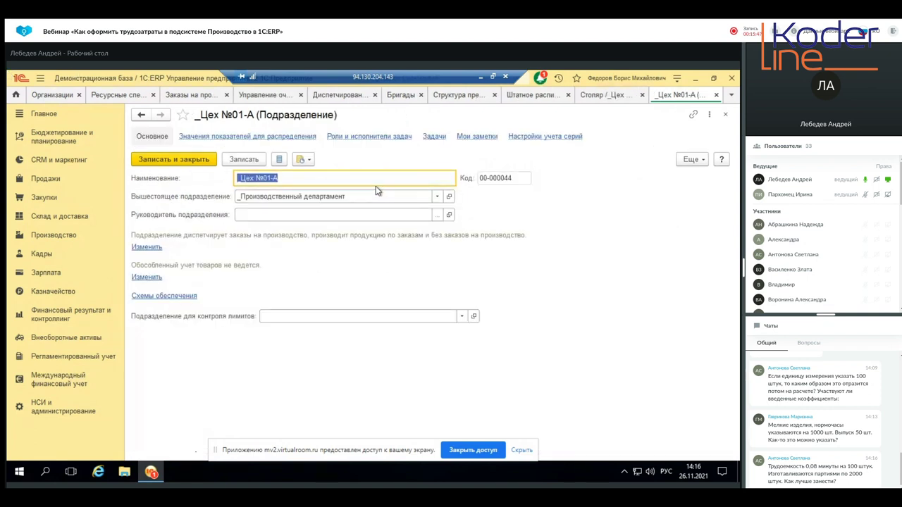
left_click(726, 114)
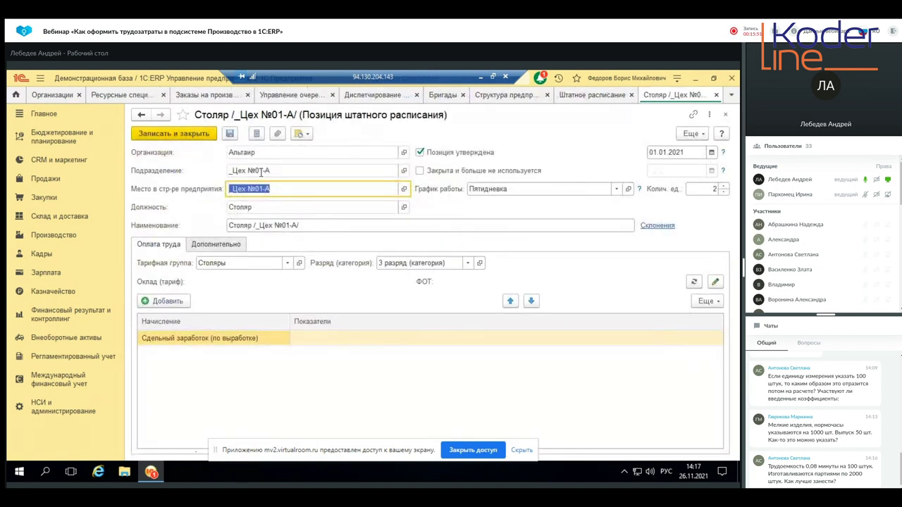
Step: Rename the staffing position's organisation subdivision to "_Цех №01-А (кадры)", and save and close it
left_click(261, 173)
left_click(405, 173)
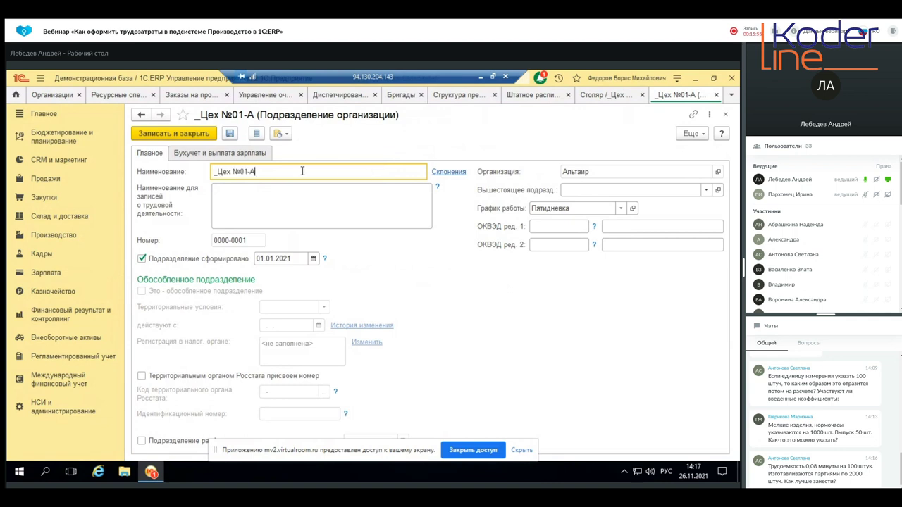
type("кадры")
key("BackSpace")
key("BackSpace")
key("BackSpace")
type("дры)")
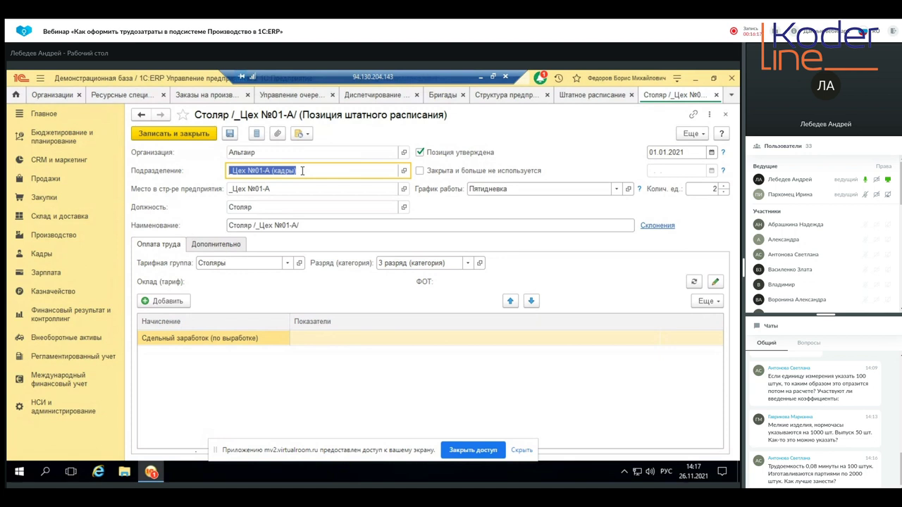
Step: Compare the "_Цех №01-А" department in the enterprise structure with the regulated subdivisions of the organisation "Альтаир", and return to the "Столяр" staffing position
left_click(49, 412)
left_click(201, 273)
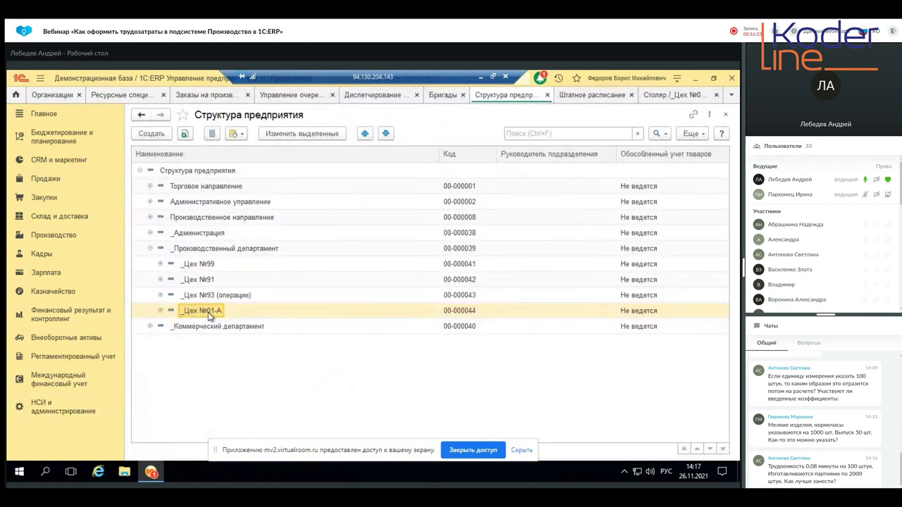
left_click(50, 407)
left_click(185, 258)
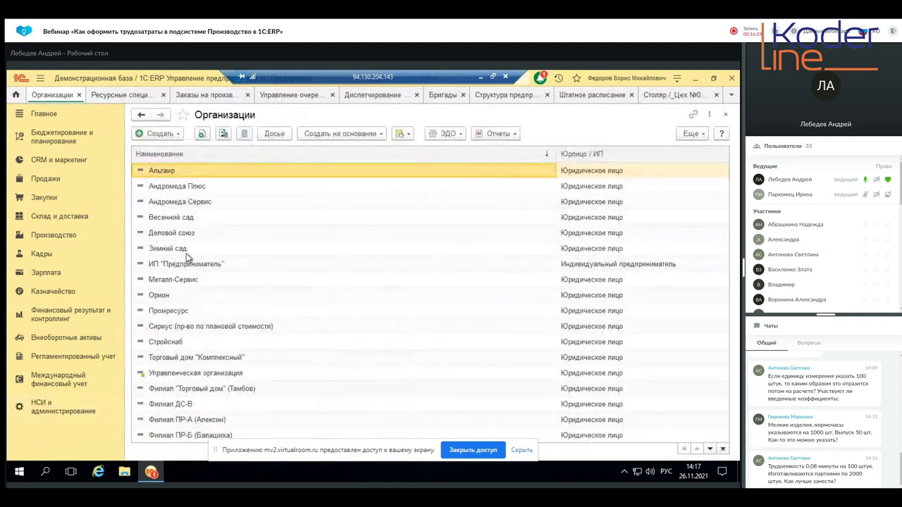
double_click(167, 179)
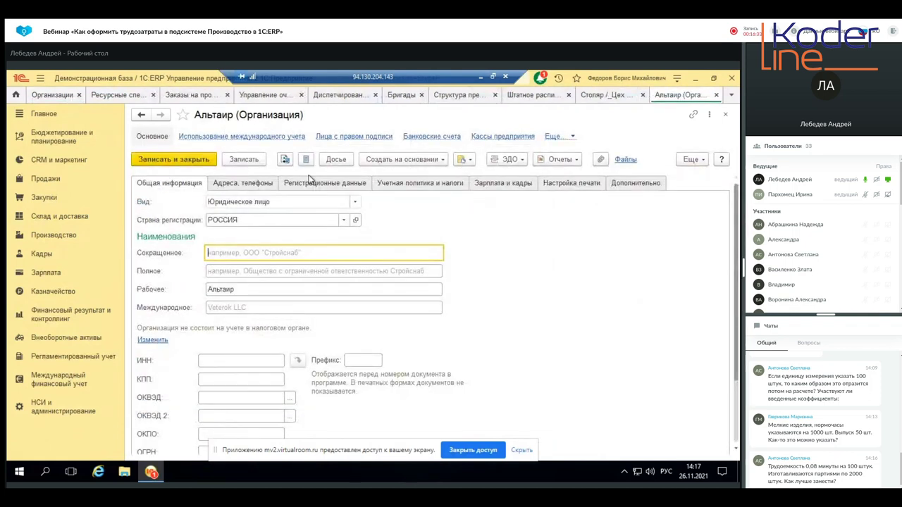
left_click(149, 341)
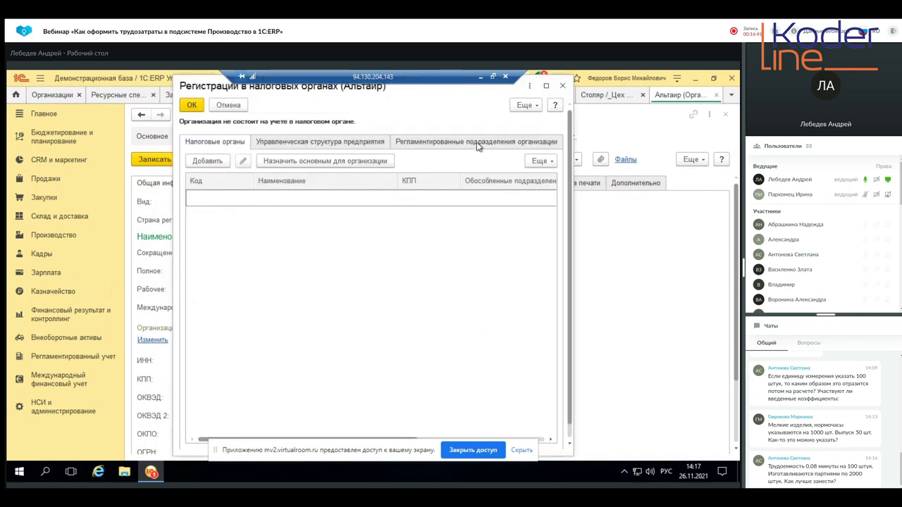
left_click(477, 143)
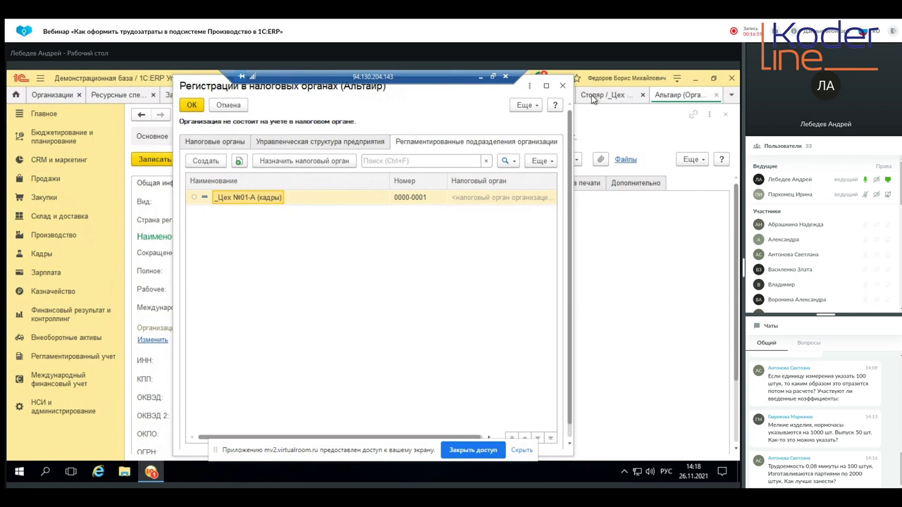
left_click(563, 86)
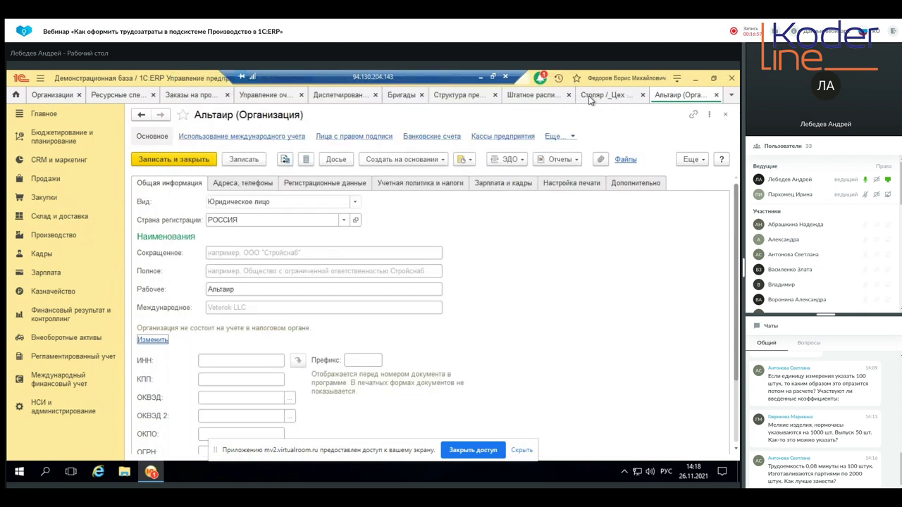
left_click(717, 97)
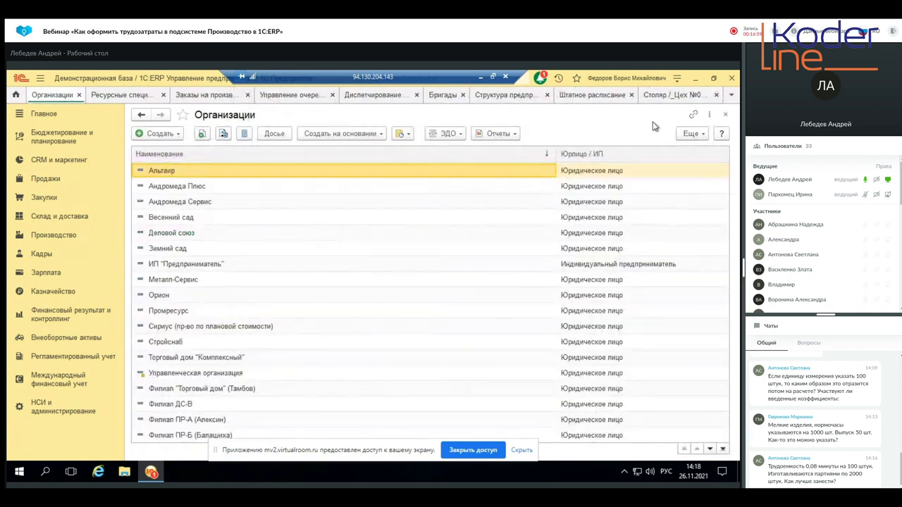
left_click(656, 96)
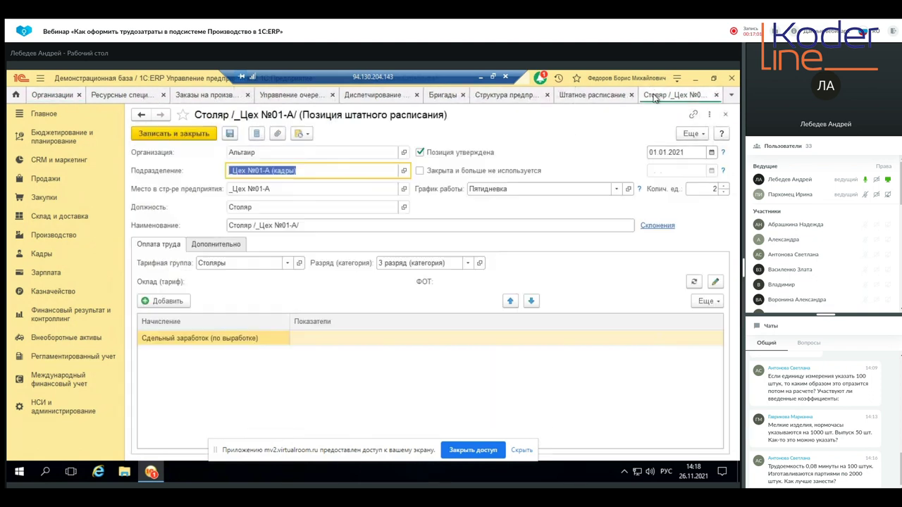
left_click(272, 190)
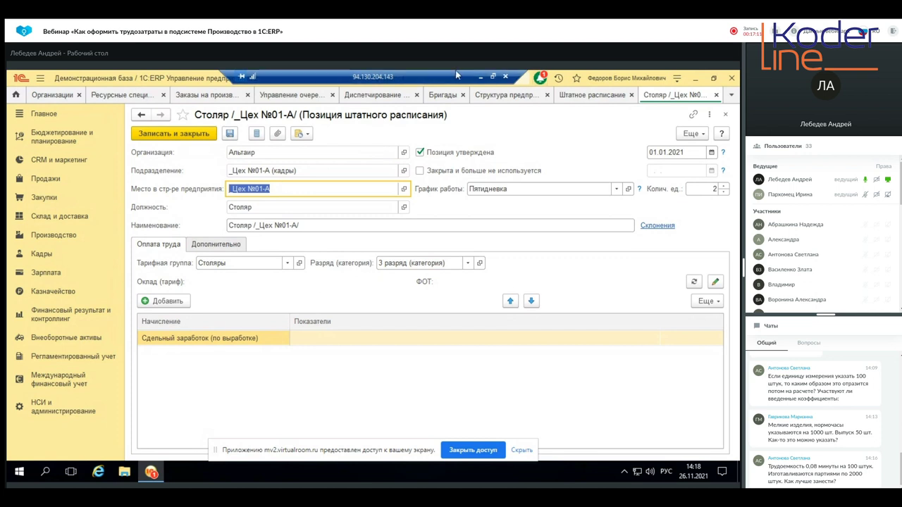
Step: Switch to the webinar browser window, check the general chat and the questions, and return to the remote 1C:ERP session
left_click(480, 76)
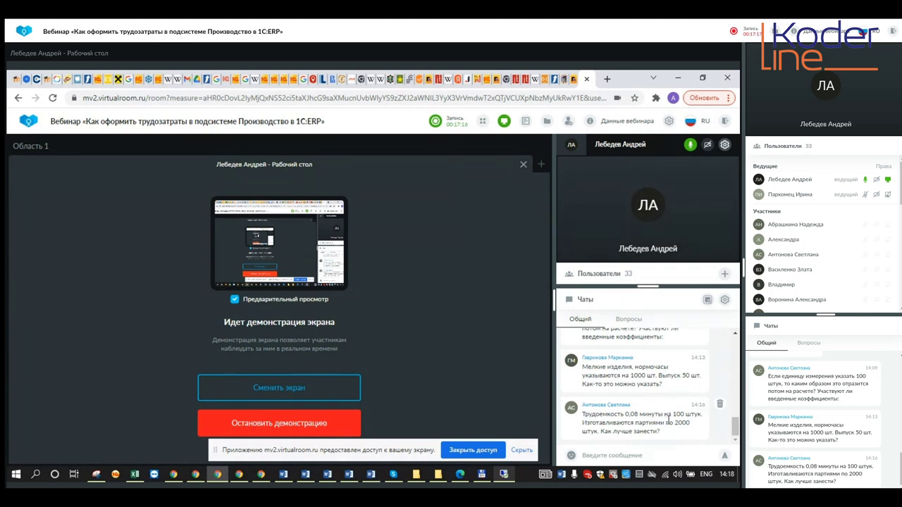
left_click(643, 325)
left_click(587, 321)
left_click(505, 475)
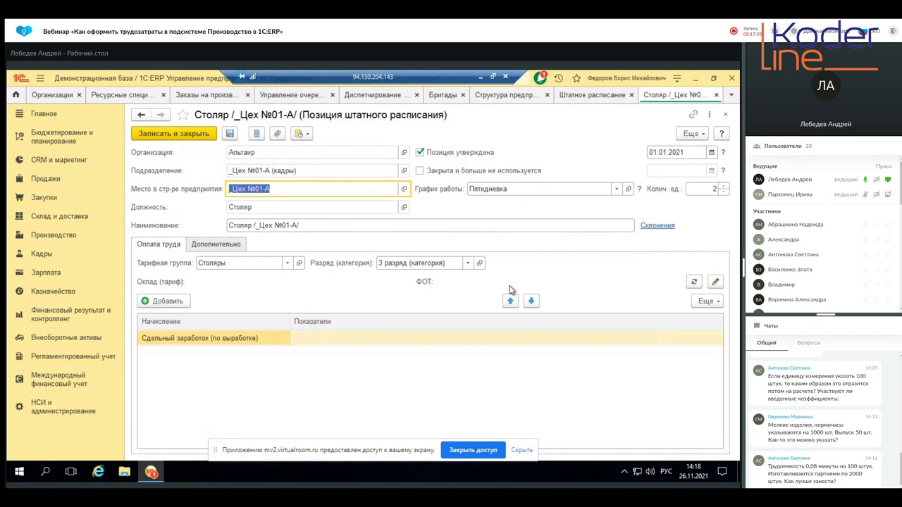
Step: Set the number of units of the "Столяр /_Цех №01-А/" staffing position to 4
left_click(261, 202)
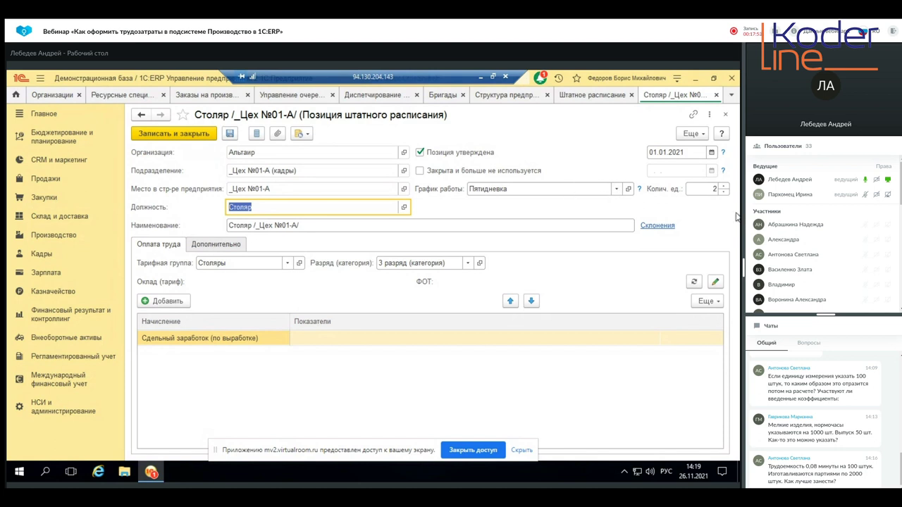
left_click(713, 189)
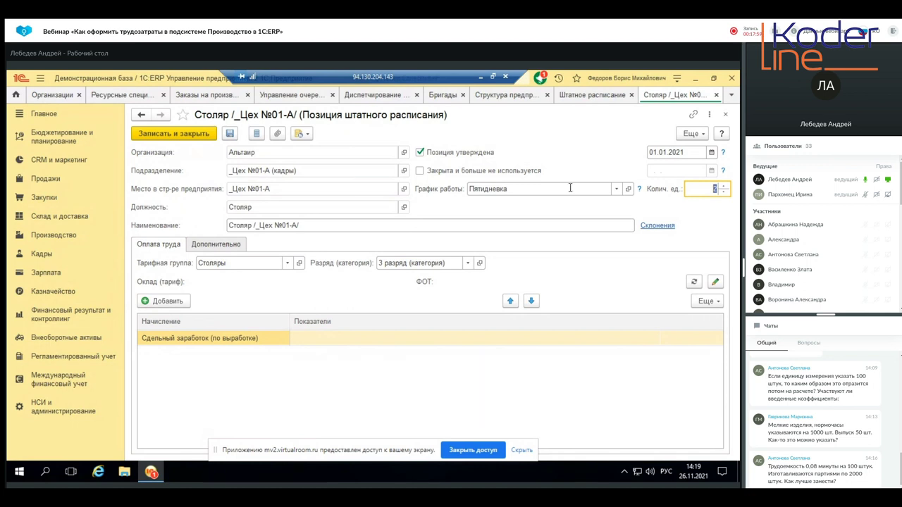
left_click(724, 187)
Step: Open the "Сдельный заработок (по выработке)" accrual of the staffing position, examine its calculation settings, and close it
double_click(215, 339)
left_click(284, 339)
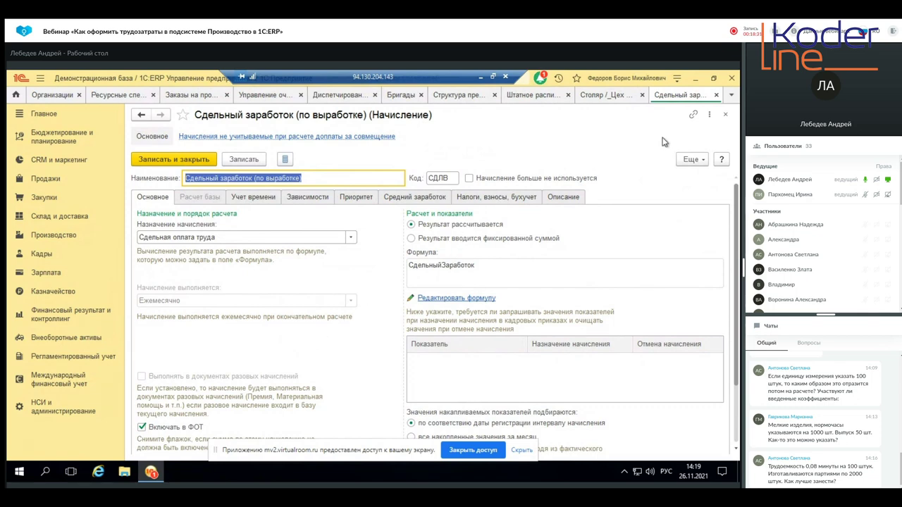
left_click(725, 114)
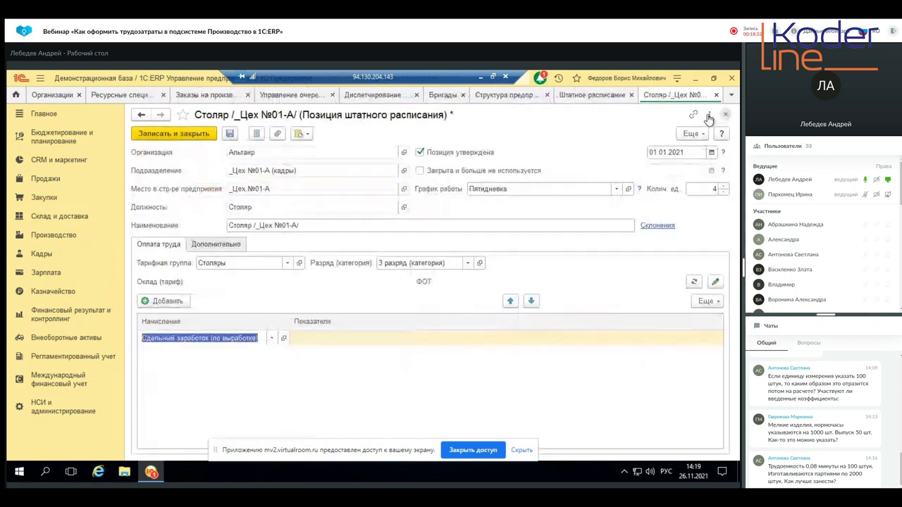
Step: Add a second accrual row to the staffing position and highlight "Сдельный заработок (по выработке)" among the available accruals
left_click(169, 304)
left_click(171, 394)
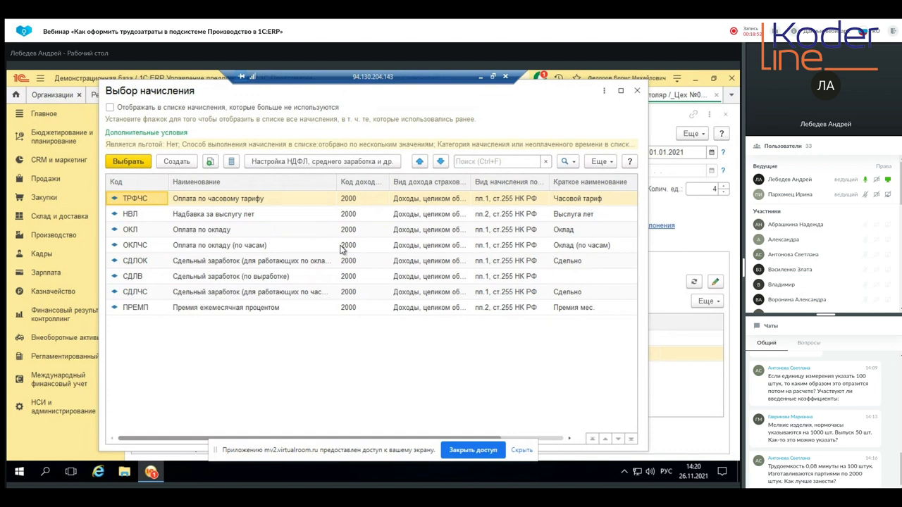
left_click(235, 279)
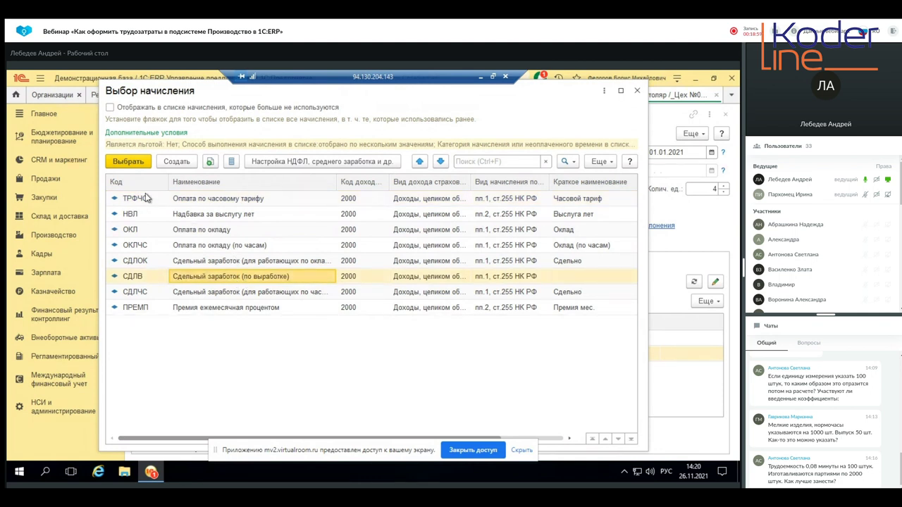
Step: Draft a new accrual with the formula "СдельныйЗаработок" built from the indicator list, and close it without saving
left_click(175, 162)
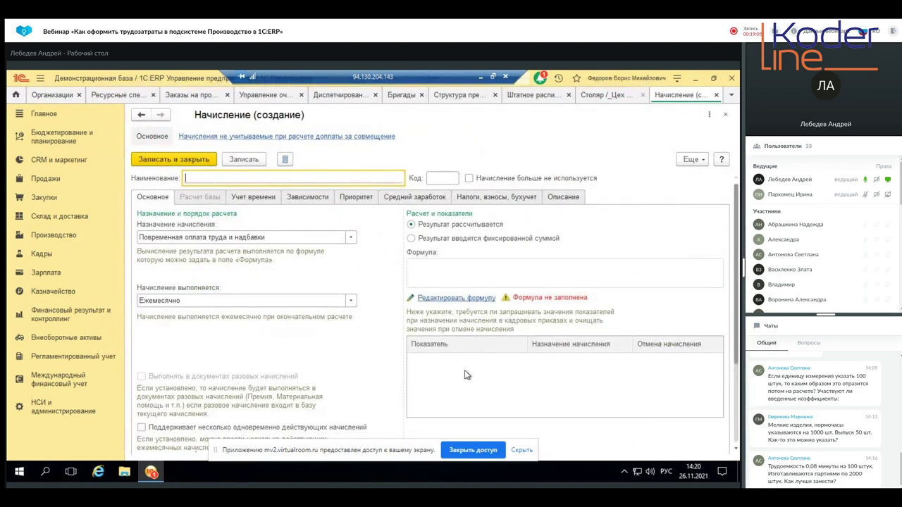
scroll(475, 358, "down", 3)
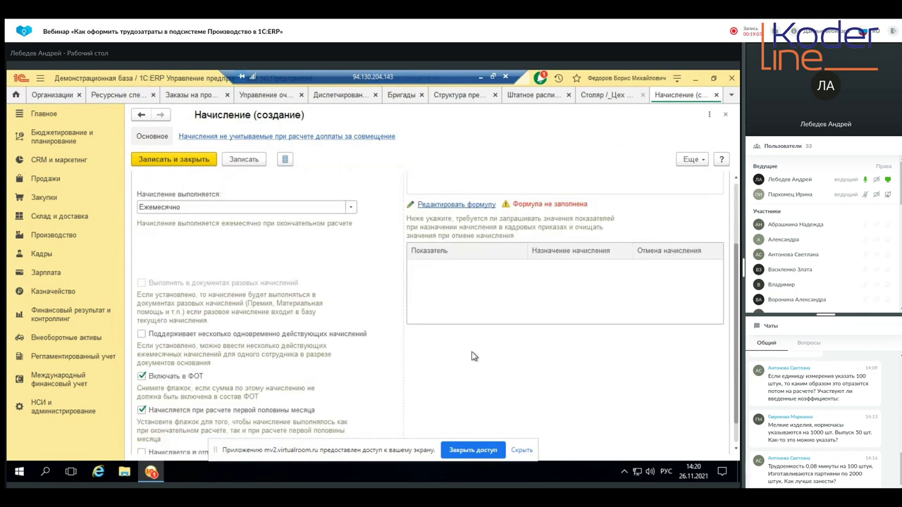
scroll(472, 356, "up", 3)
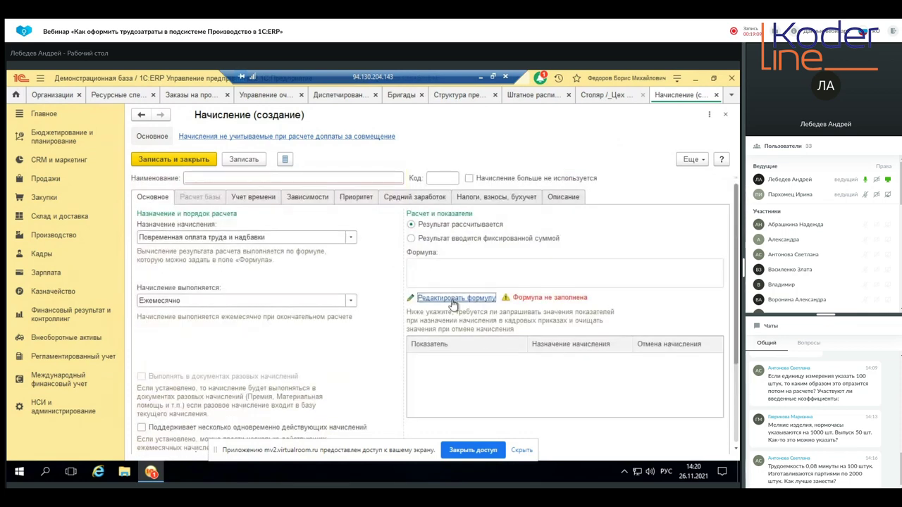
left_click(452, 298)
scroll(317, 322, "down", 10)
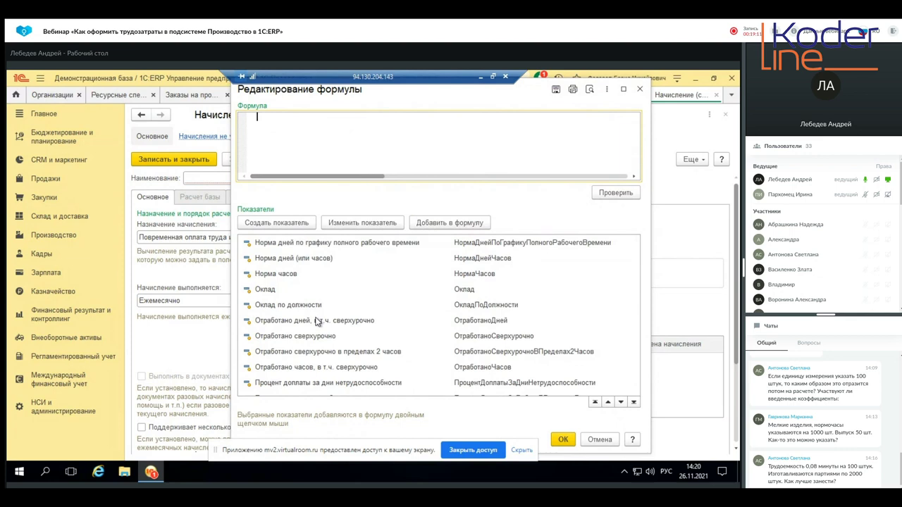
scroll(318, 323, "down", 4)
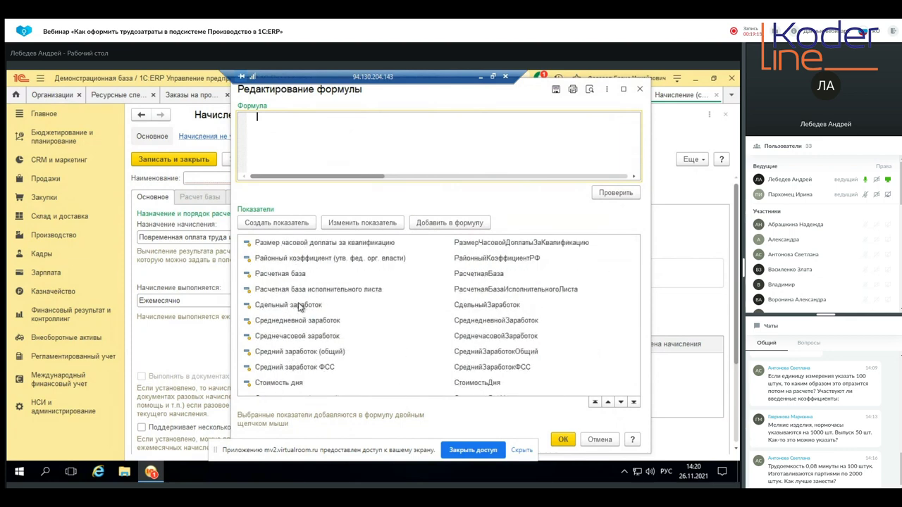
double_click(298, 305)
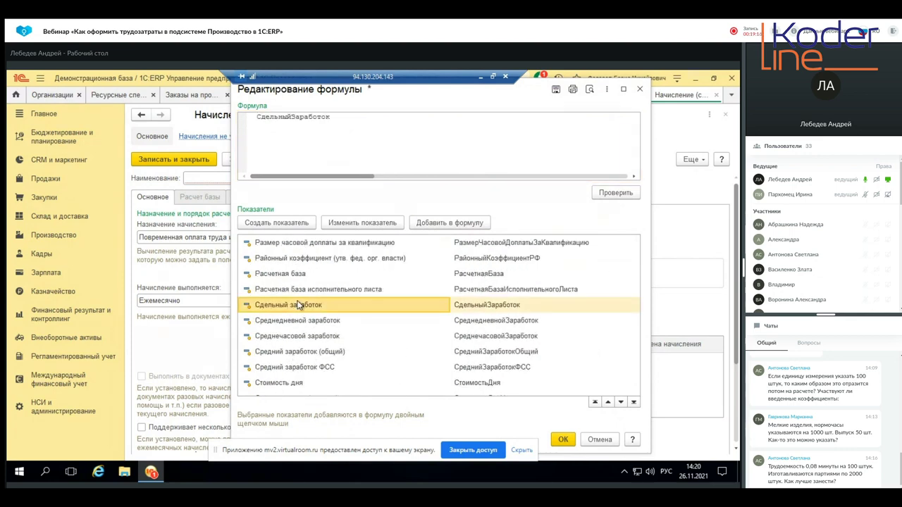
left_click(563, 440)
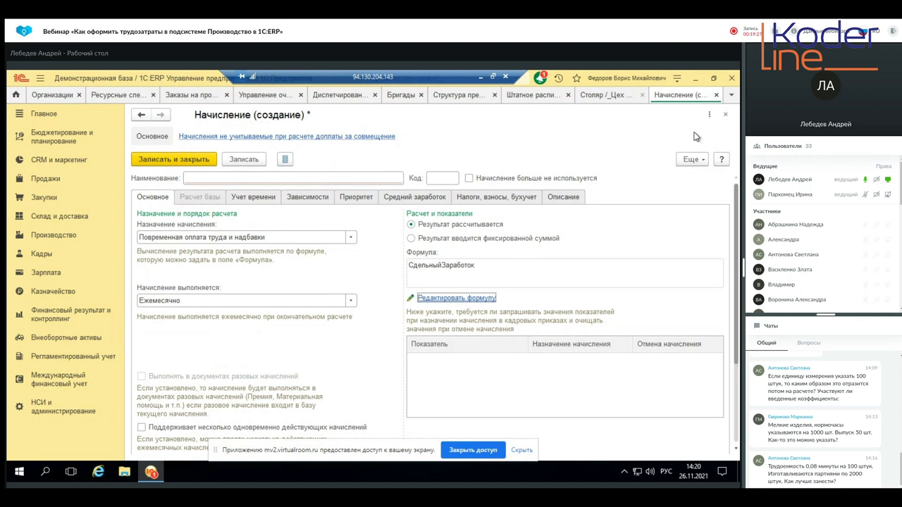
left_click(726, 115)
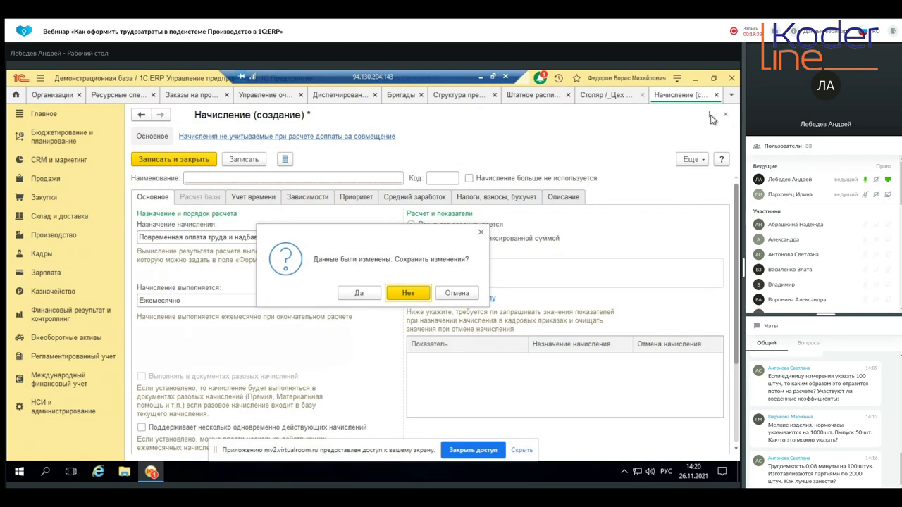
left_click(408, 291)
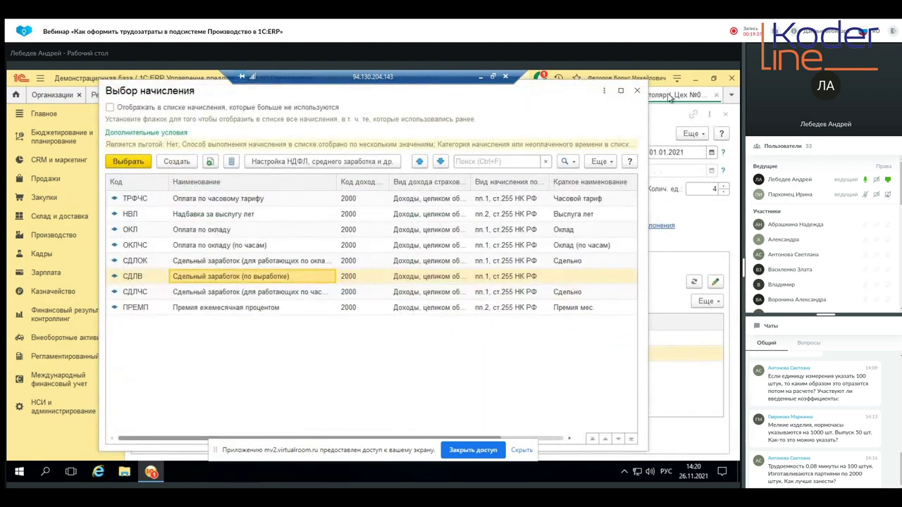
Step: Close the accrual selection without choosing one, and delete the empty accrual row from the staffing position
left_click(637, 91)
left_click(226, 385)
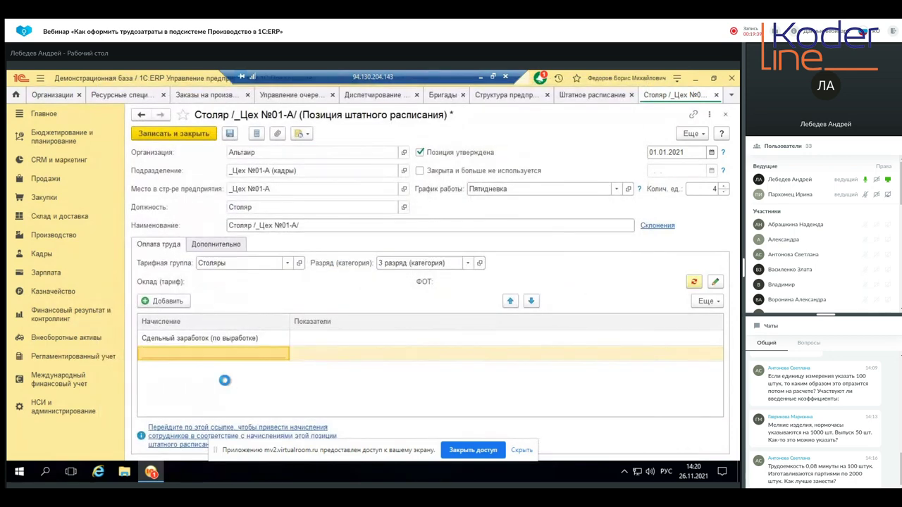
key("Escape")
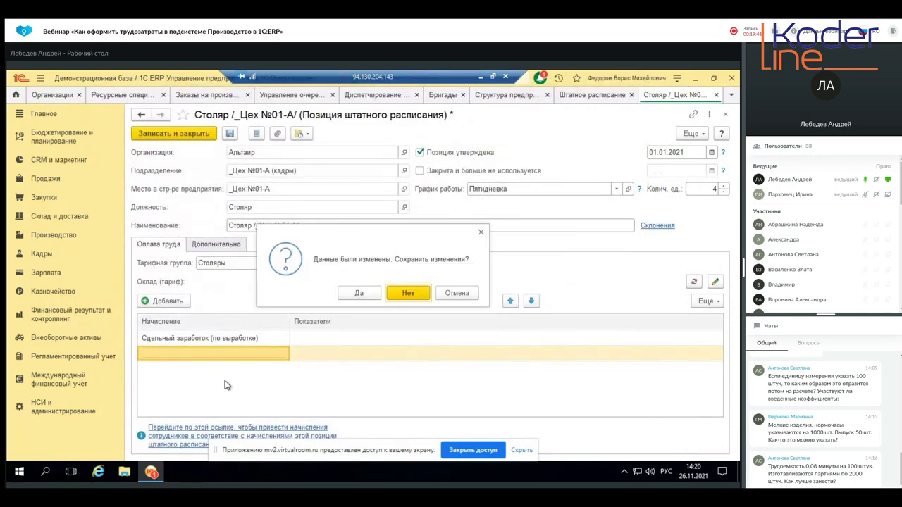
left_click(469, 293)
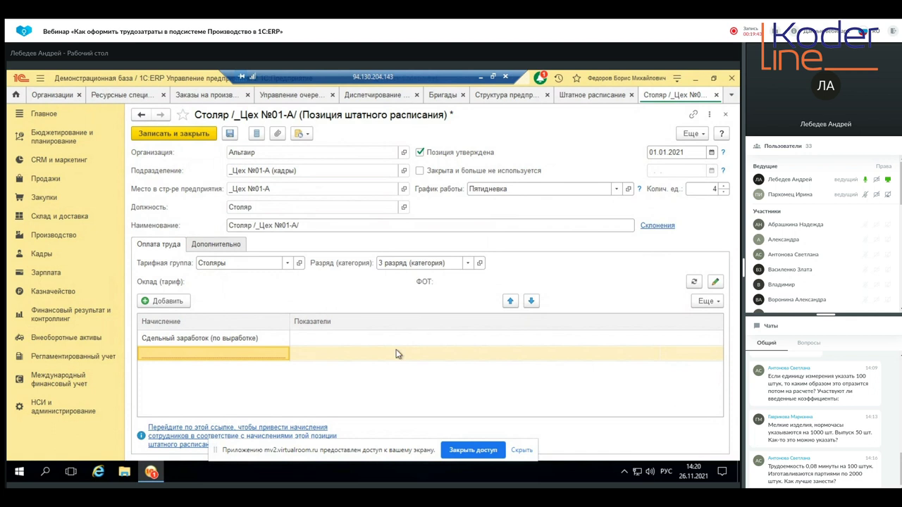
left_click(333, 352)
right_click(333, 353)
left_click(358, 317)
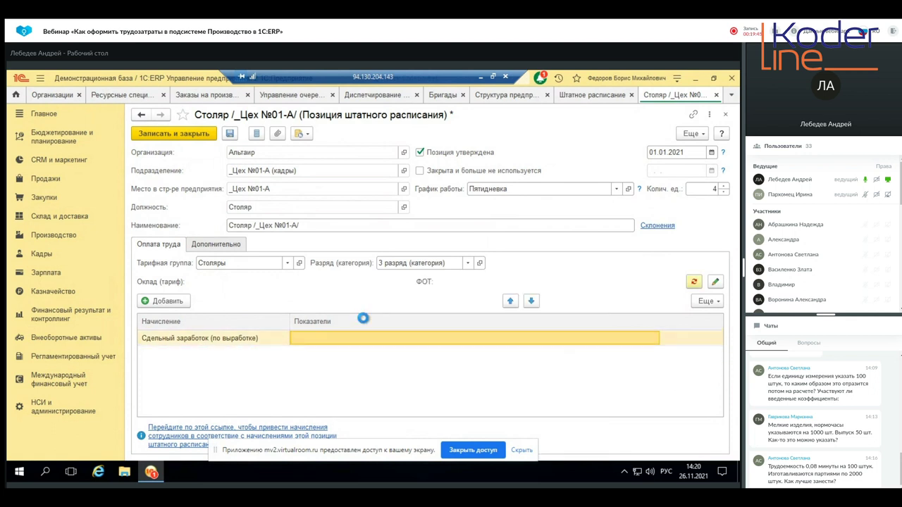
Step: Examine the formula of the "Сдельный заработок (по выработке)" accrual, close it, and save and close the staffing position
left_click(237, 341)
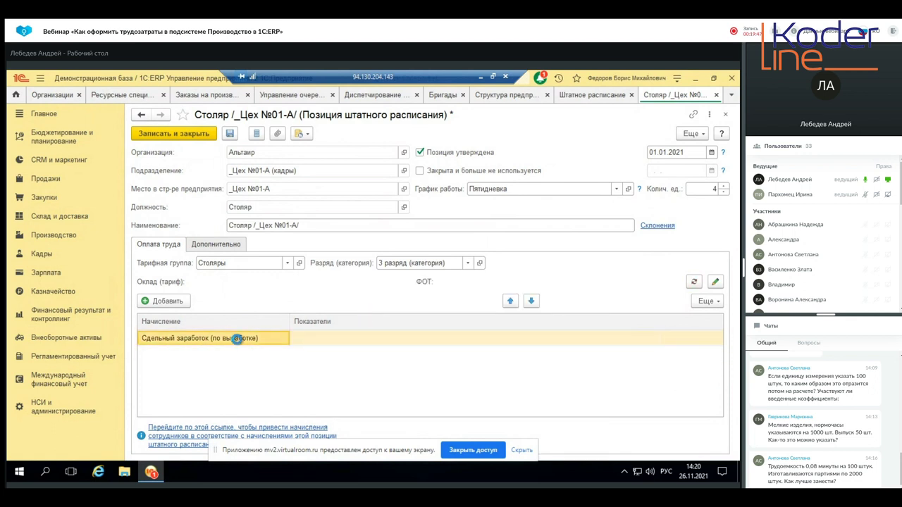
left_click(240, 339)
left_click(283, 338)
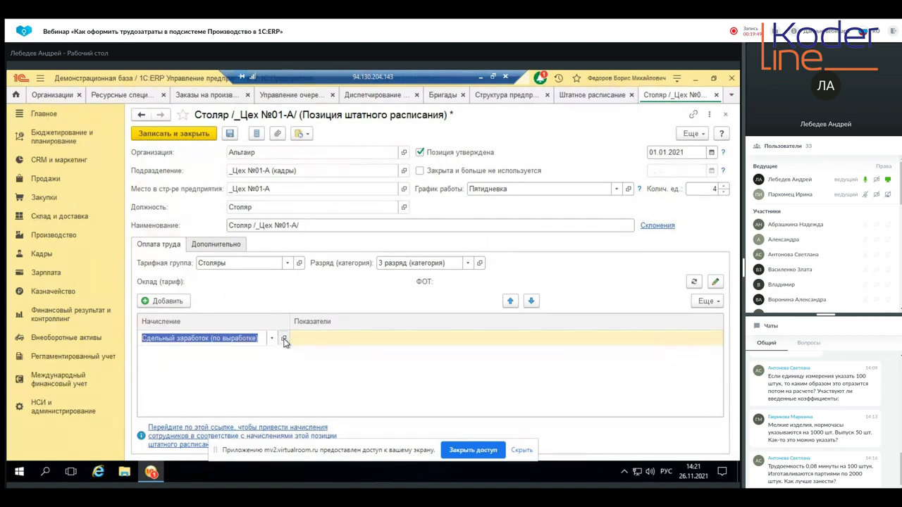
left_click(283, 339)
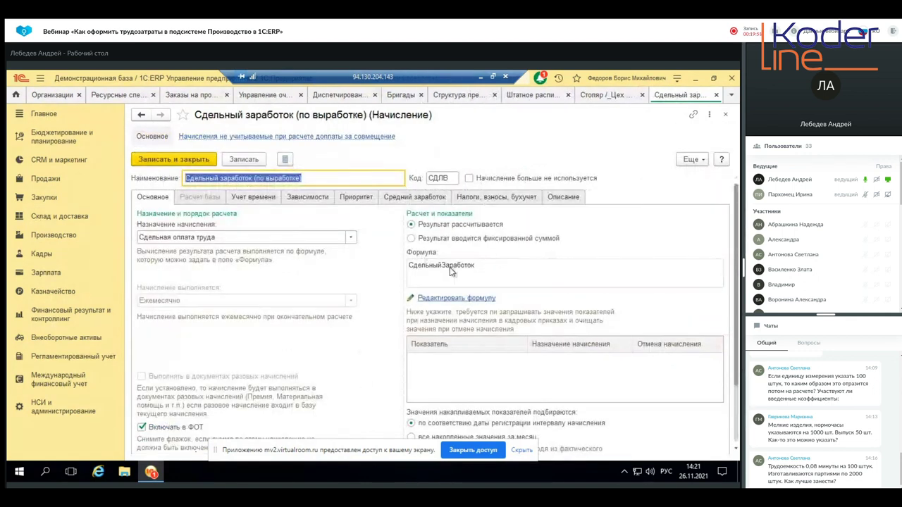
left_click(726, 114)
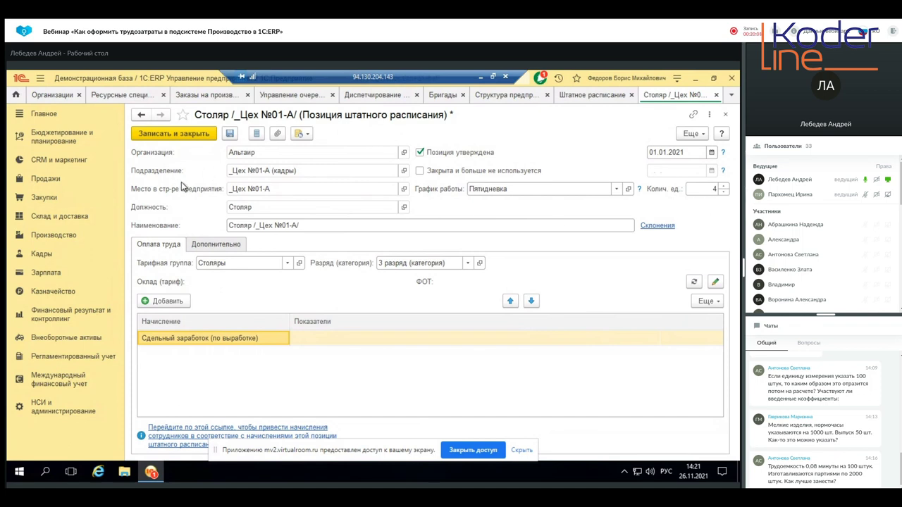
left_click(174, 135)
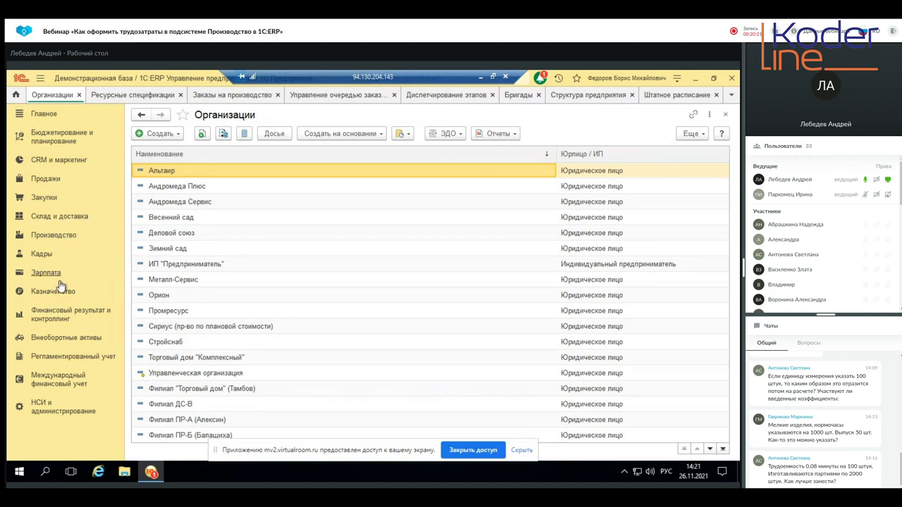
Step: Create a new employee record in the HR workspace for the organization "Альтаир" and enter the employee's full name
left_click(42, 257)
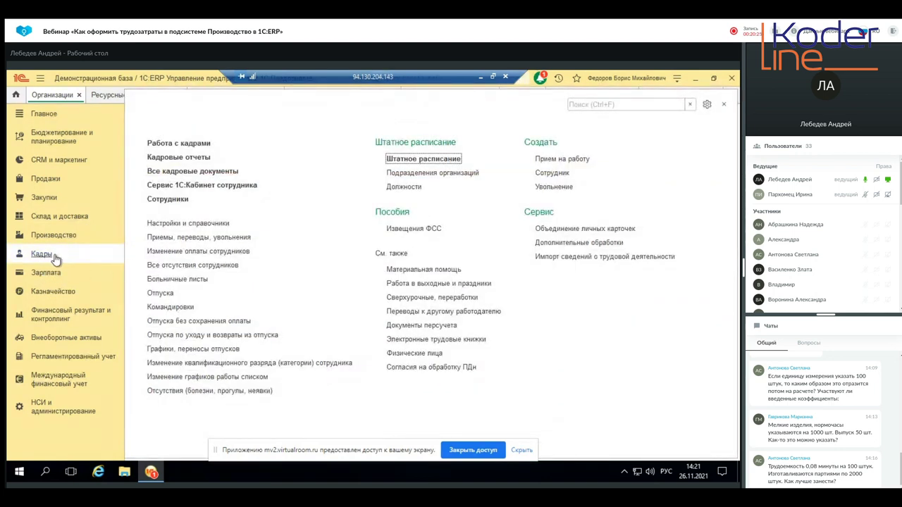
left_click(187, 143)
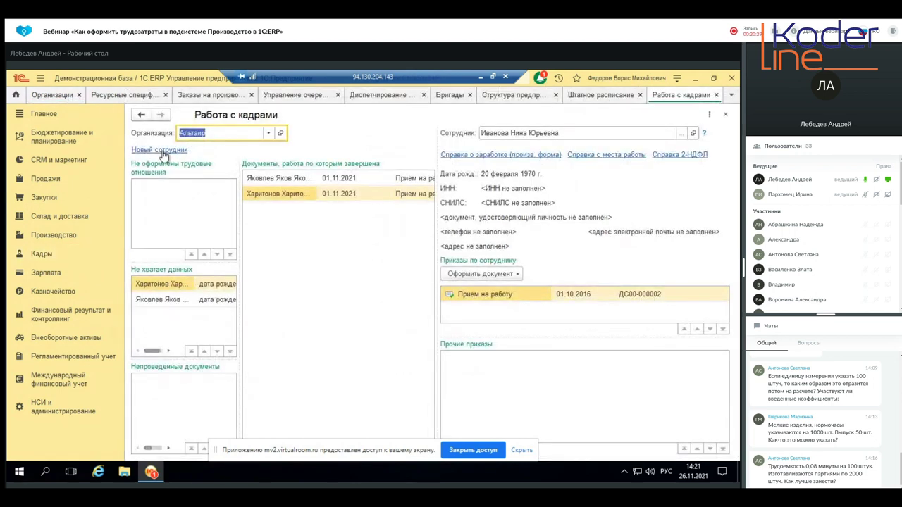
left_click(161, 150)
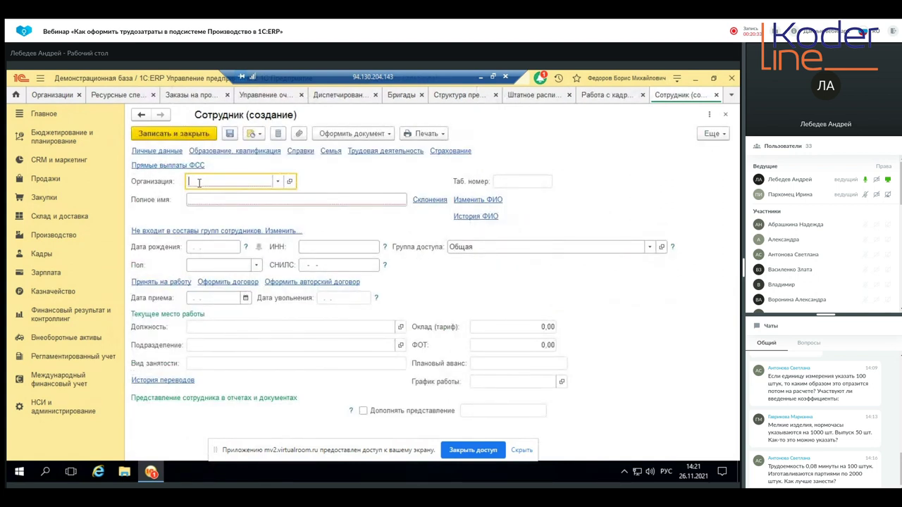
type("а")
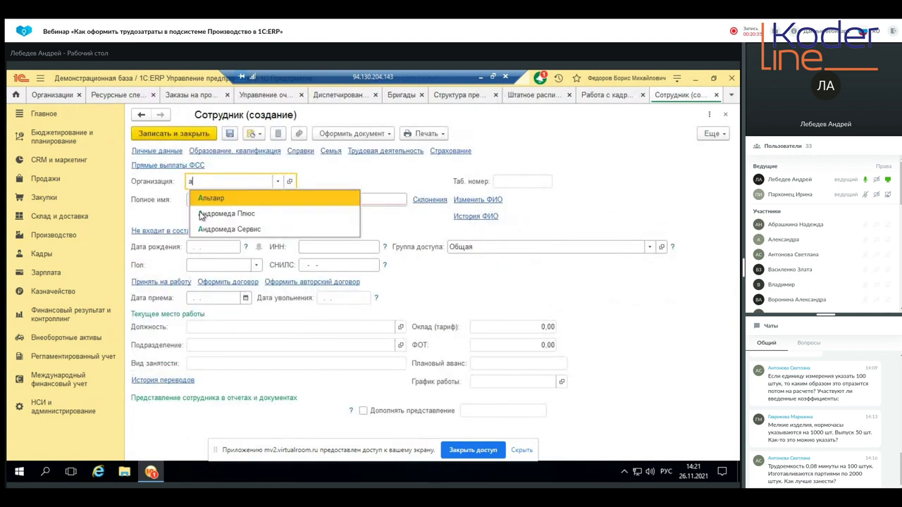
left_click(219, 200)
left_click(219, 198)
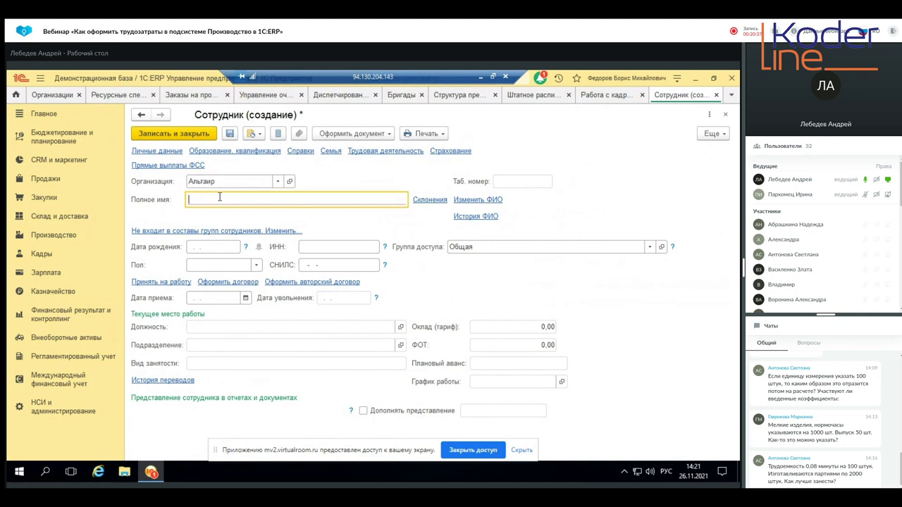
type("Андреев Анд")
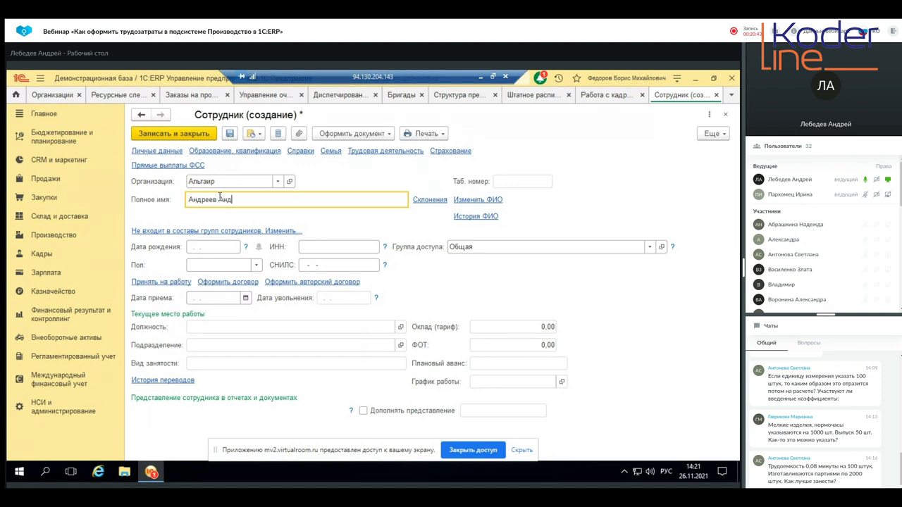
type("рей Андреевич")
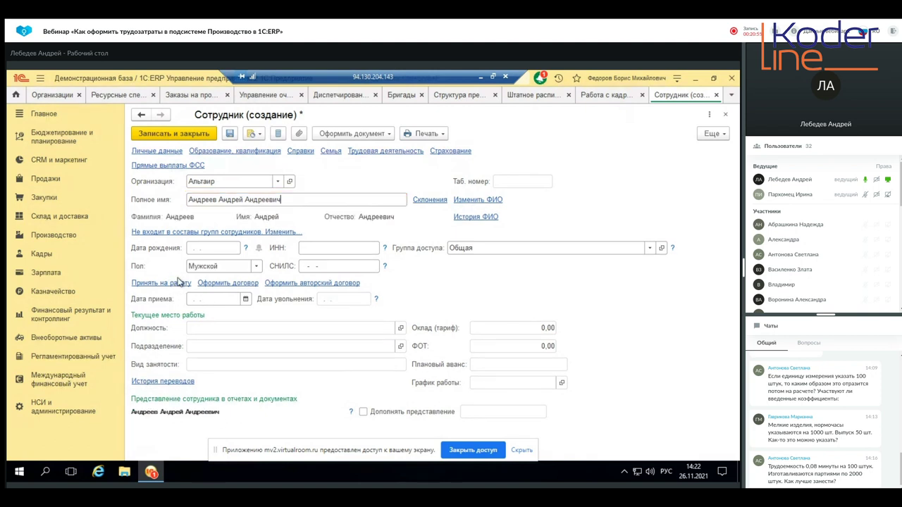
Step: Save the employee record, start a hiring document for the employee, and assign the position "Столяр /_Цех №01-А/"
left_click(179, 283)
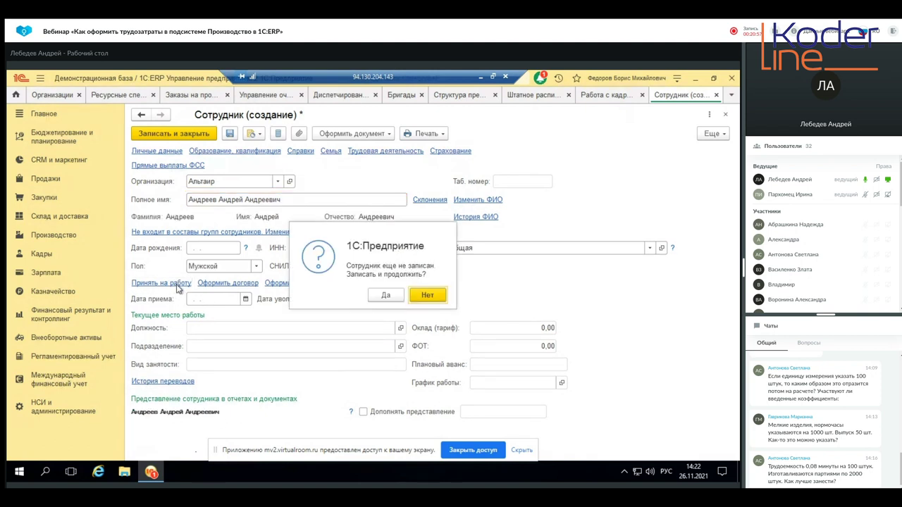
left_click(384, 295)
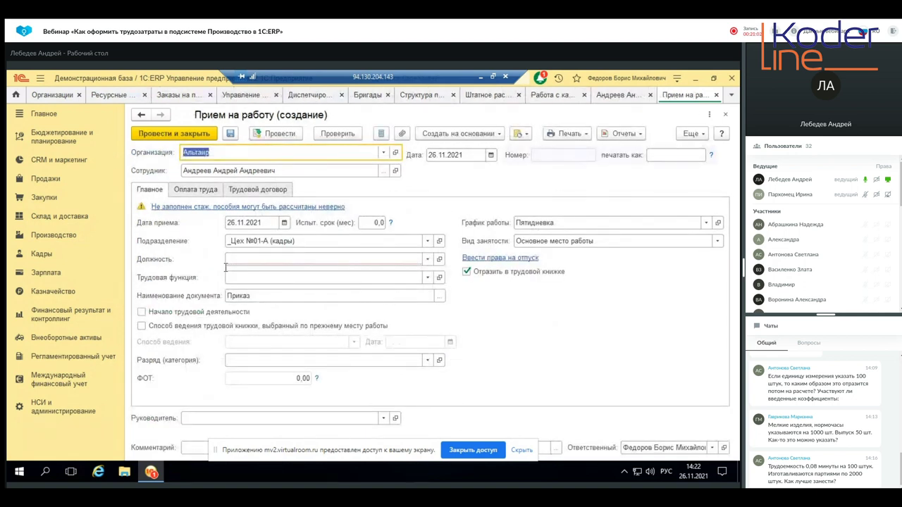
left_click(253, 263)
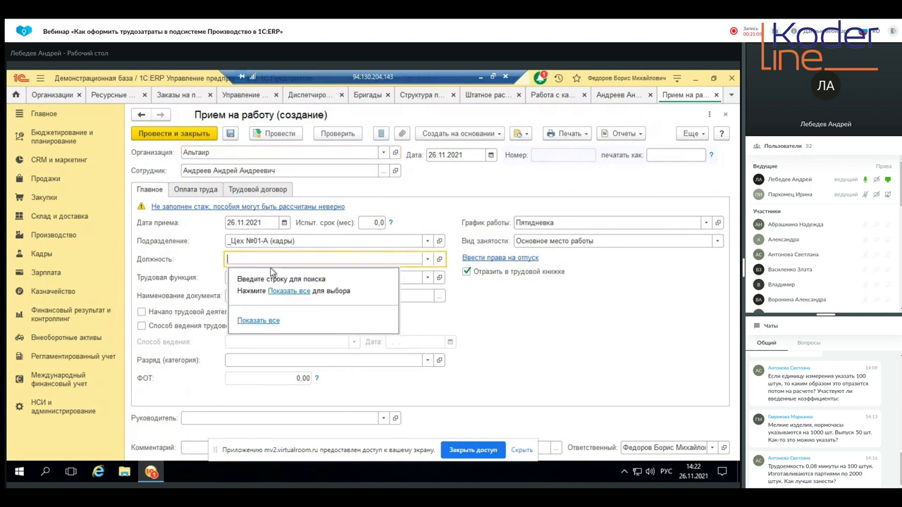
type("с")
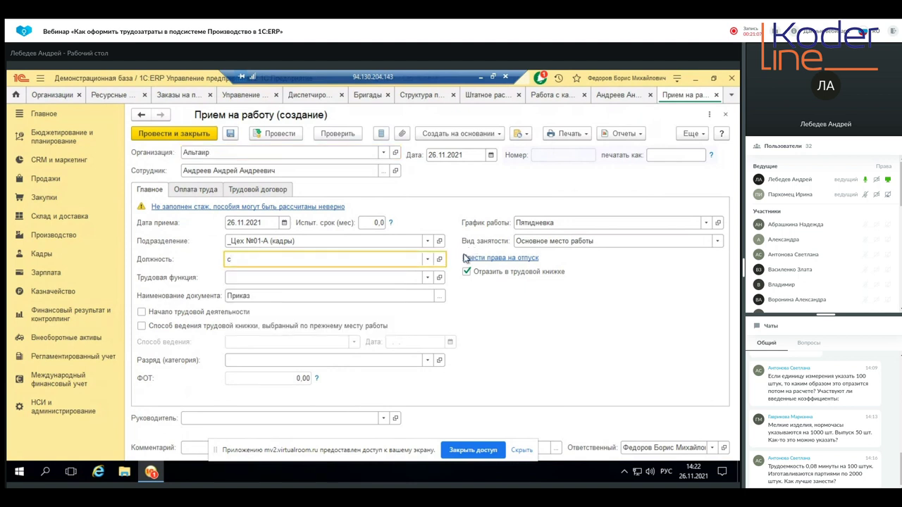
key("Return")
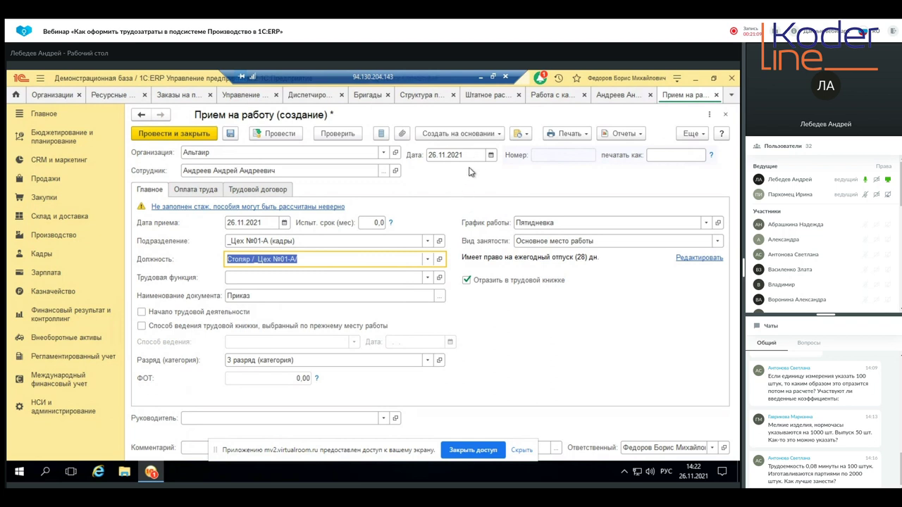
Step: Set the hiring document's date and the hire date to 01.11.2021, post and close it, then save and close the employee record
left_click(490, 155)
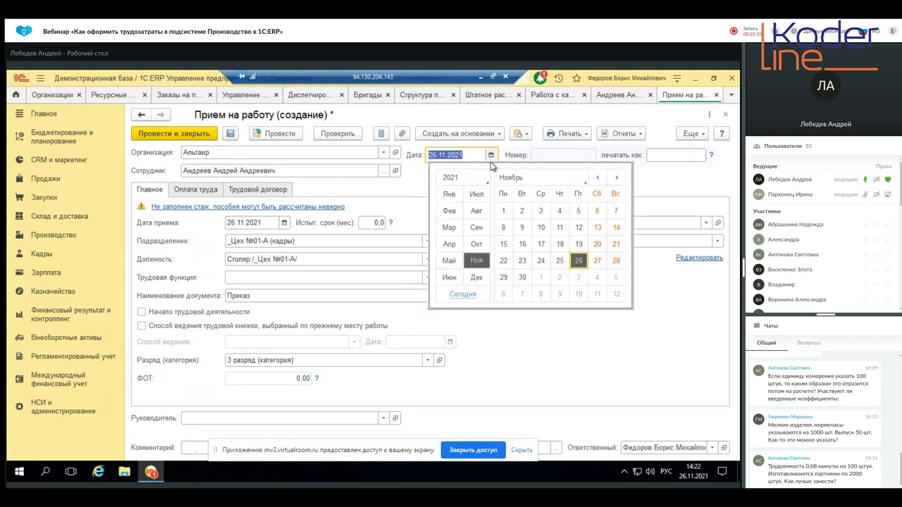
left_click(504, 211)
left_click(285, 223)
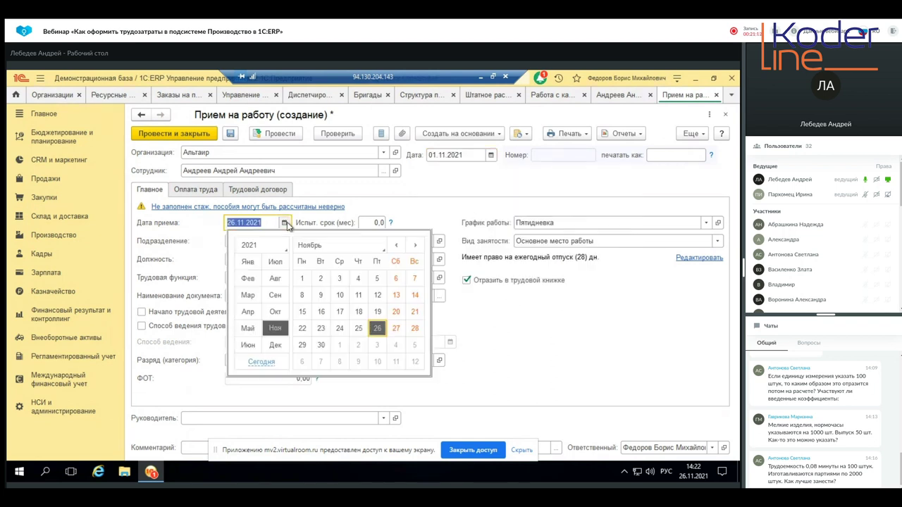
key("Escape")
type("01112021")
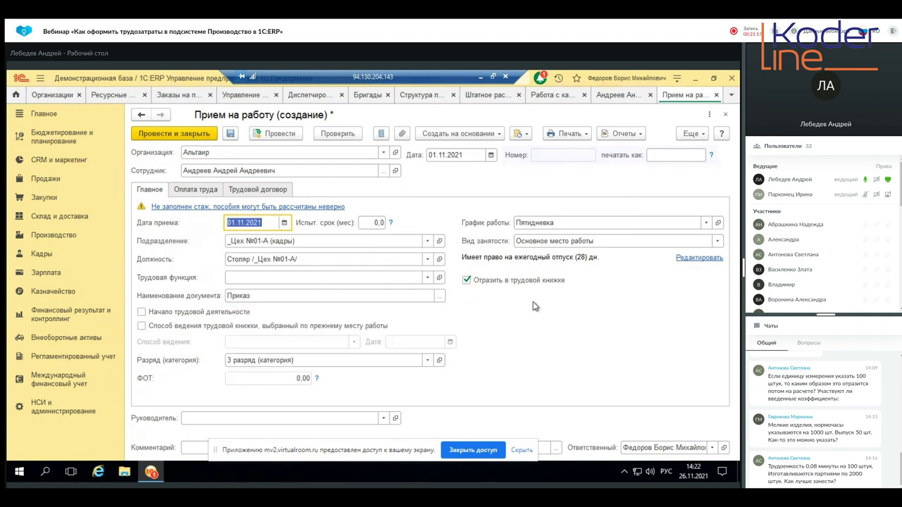
left_click(175, 134)
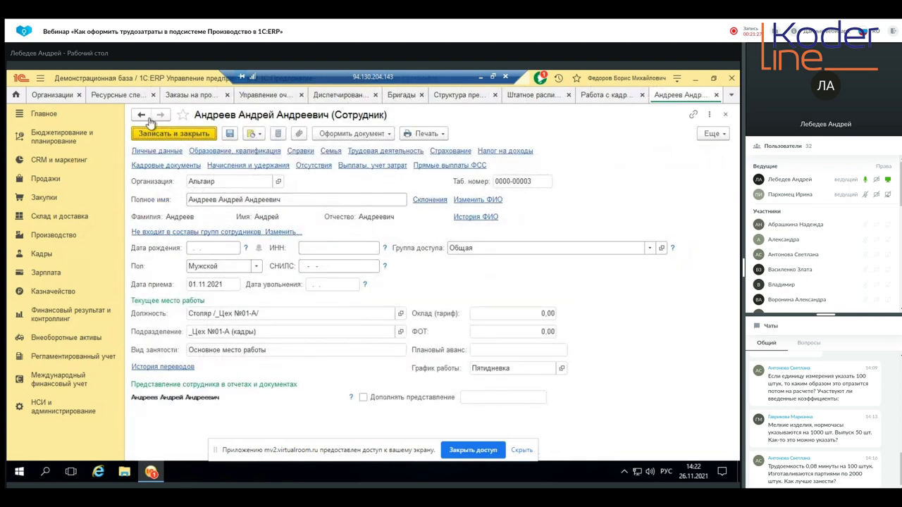
left_click(155, 134)
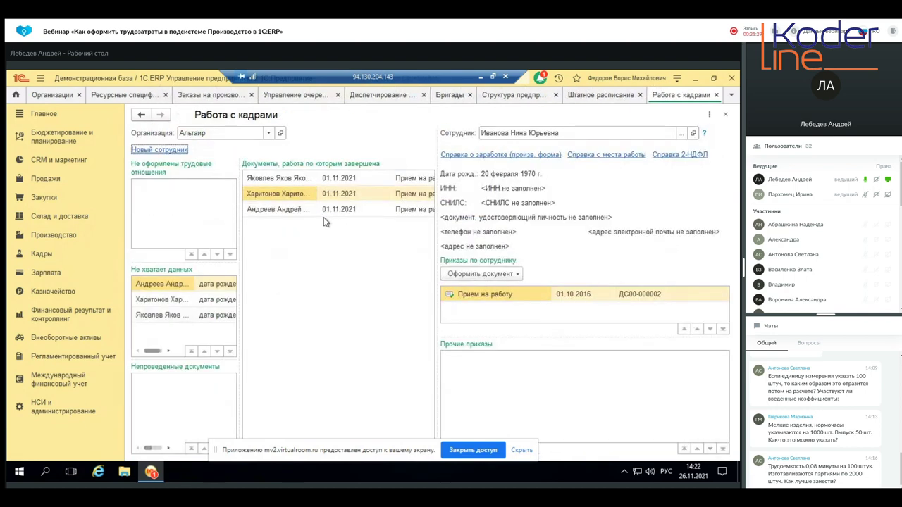
Step: Create a second employee record for the organization "Альтаир" and enter that employee's full name
left_click(150, 150)
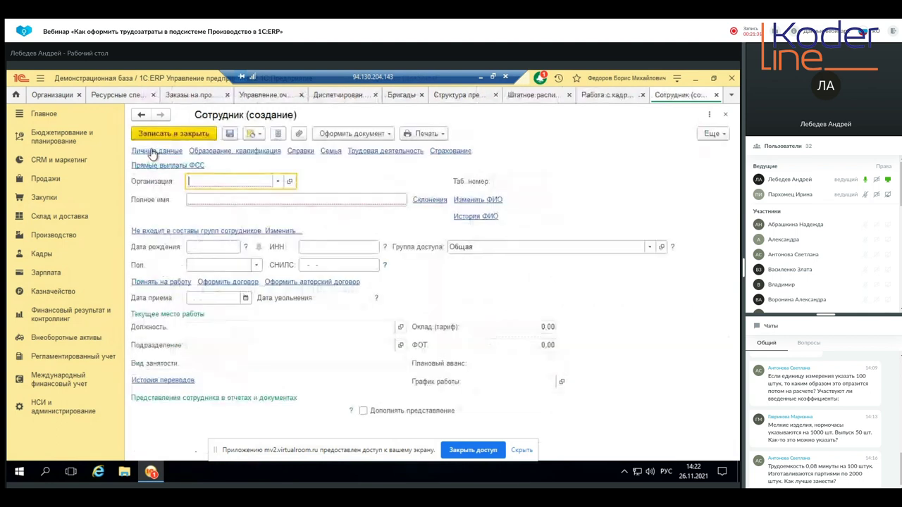
type("а")
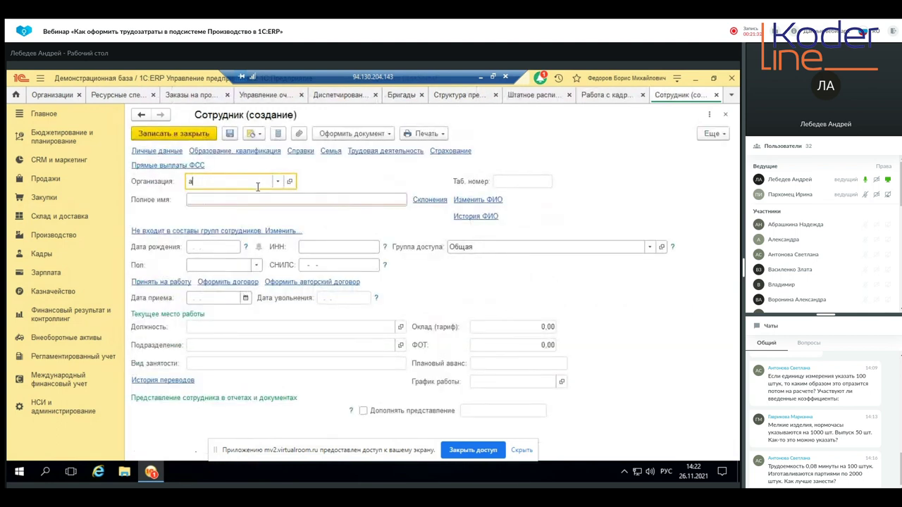
left_click(226, 196)
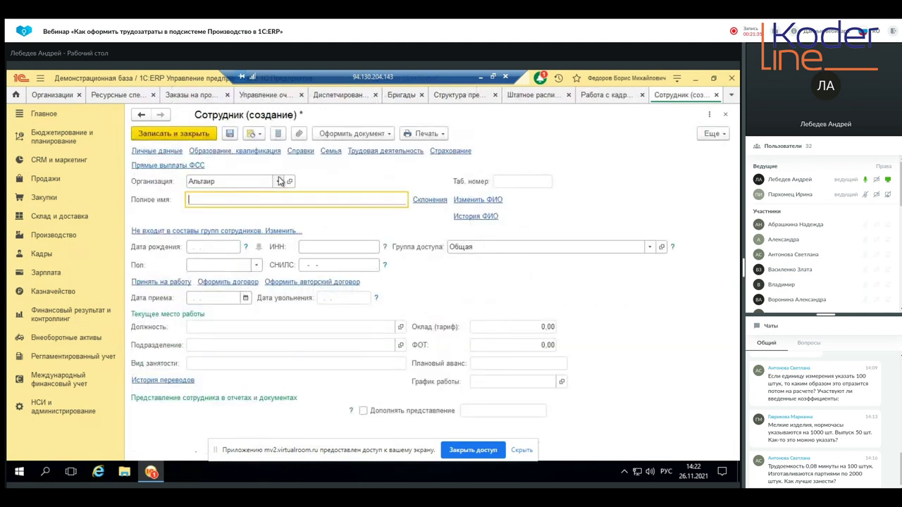
type("Борисов Борис Борисович")
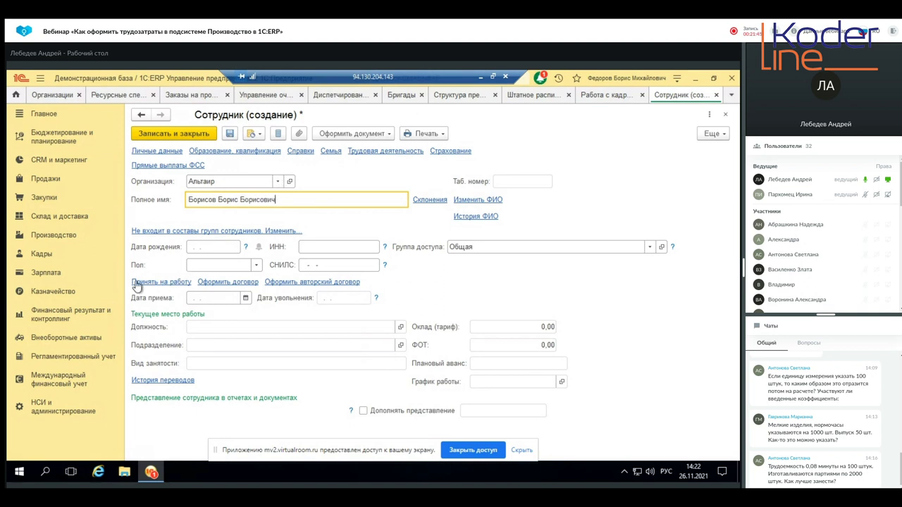
Step: Save the second employee record and start its hiring document with the position "Столяр /_Цех №01-А/"
left_click(139, 284)
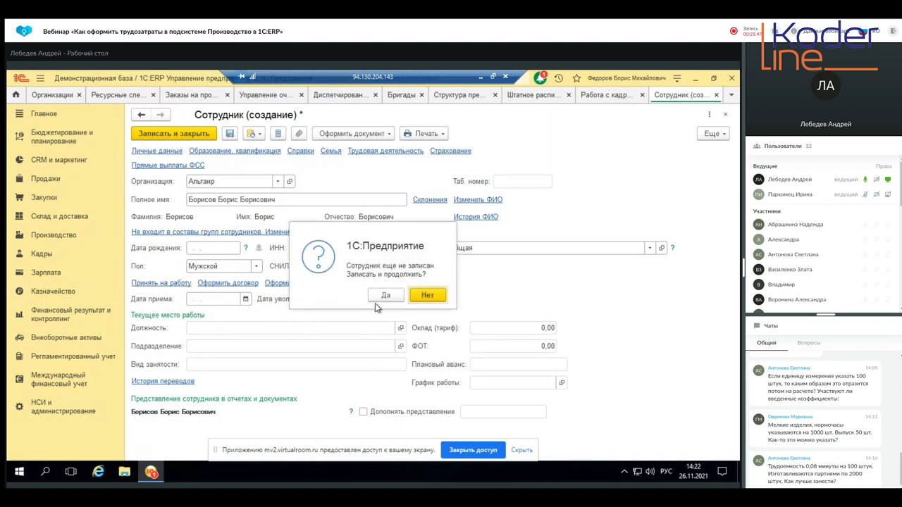
left_click(384, 297)
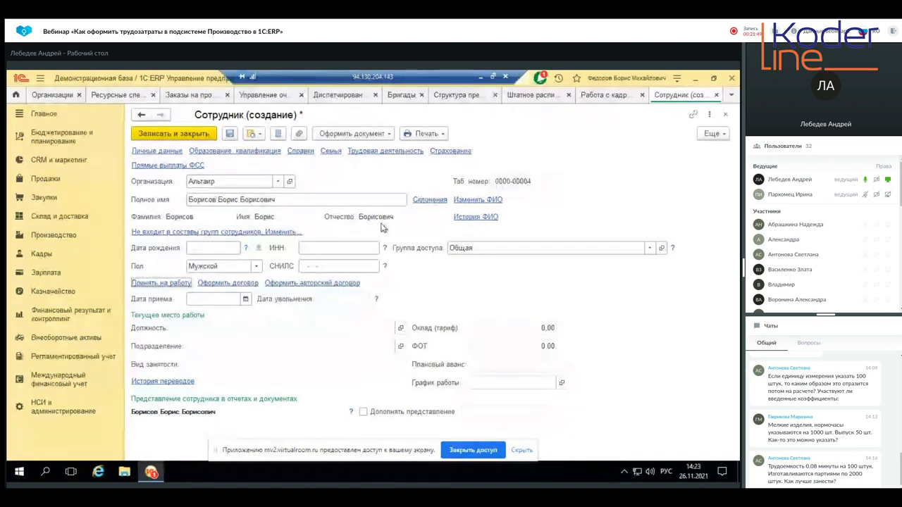
left_click(284, 260)
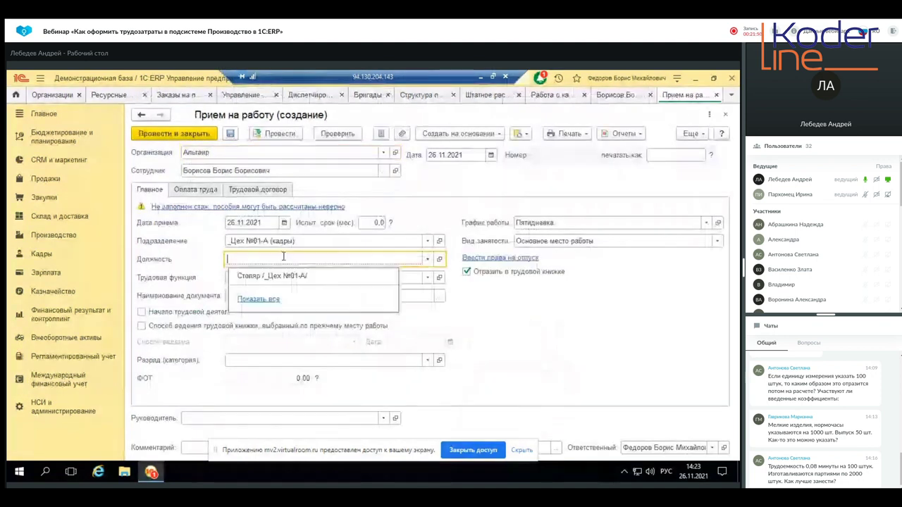
left_click(289, 276)
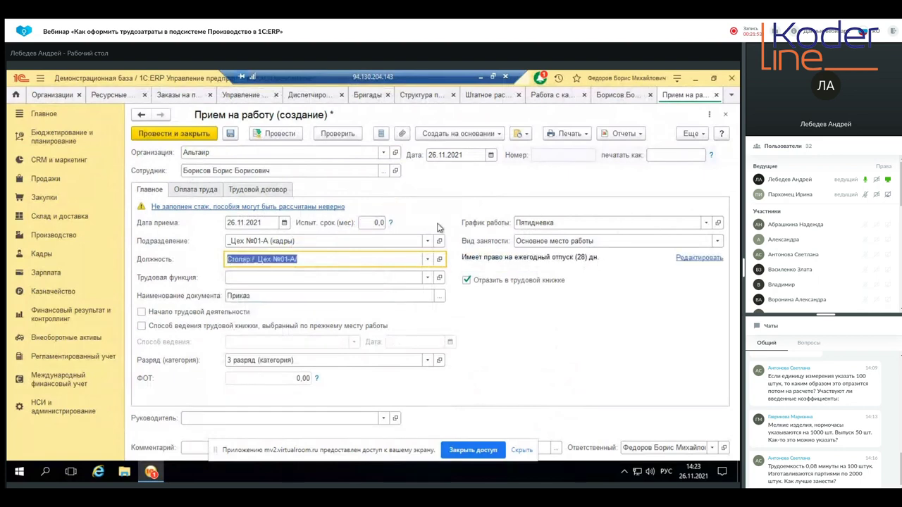
Step: Date the second hiring document and the hire itself 01.11.2021, post and close it, and close the employee record
left_click(491, 155)
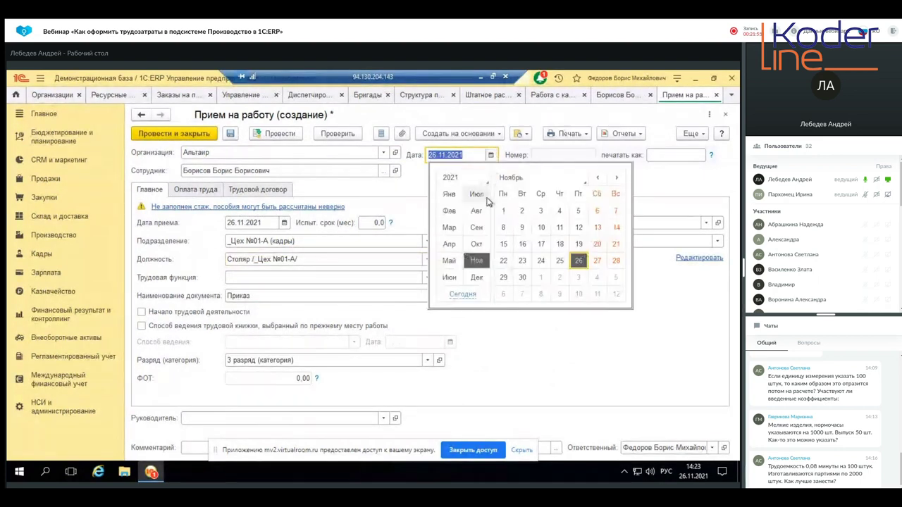
left_click(503, 211)
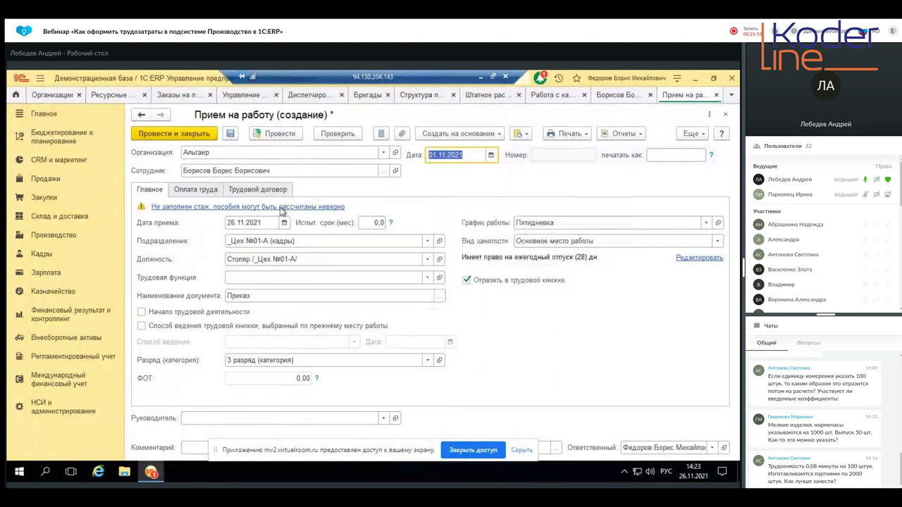
left_click(284, 222)
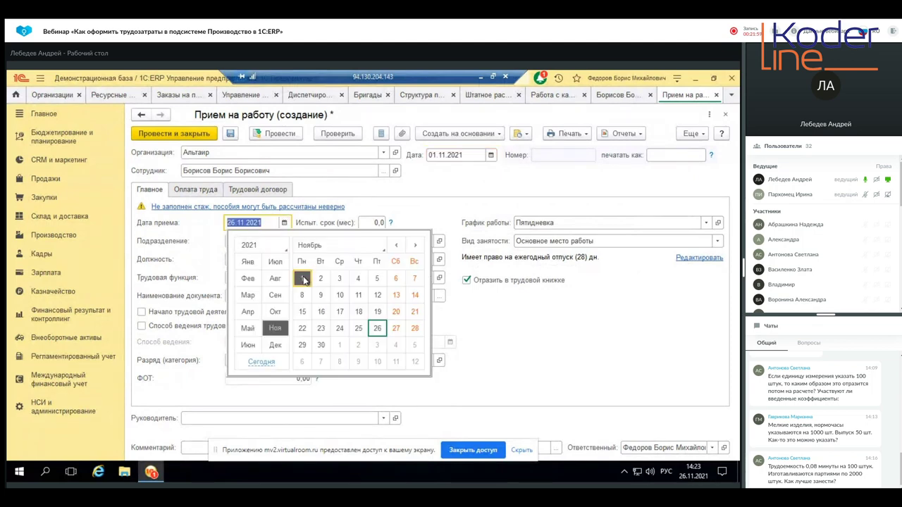
left_click(302, 279)
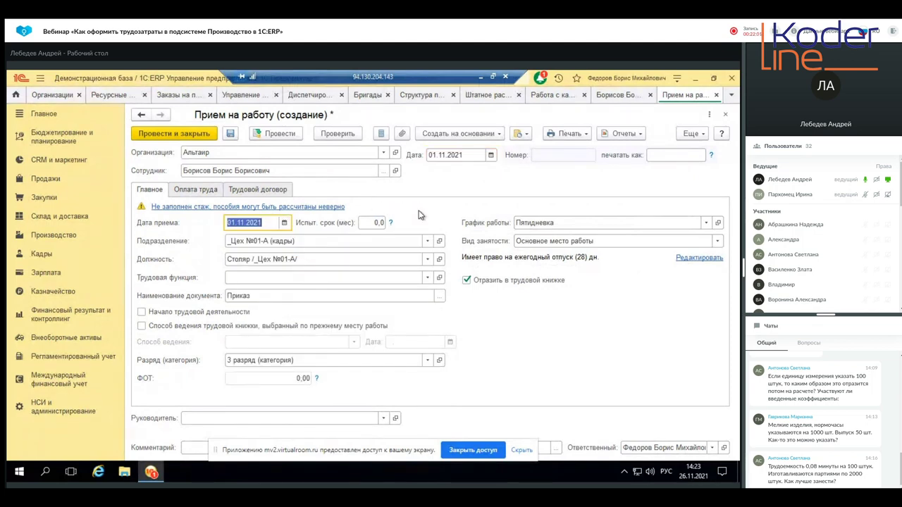
left_click(194, 135)
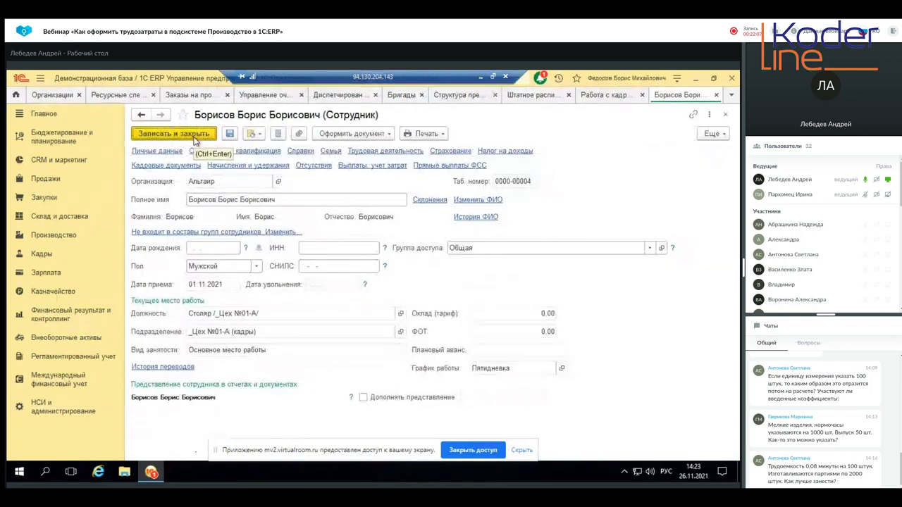
left_click(716, 95)
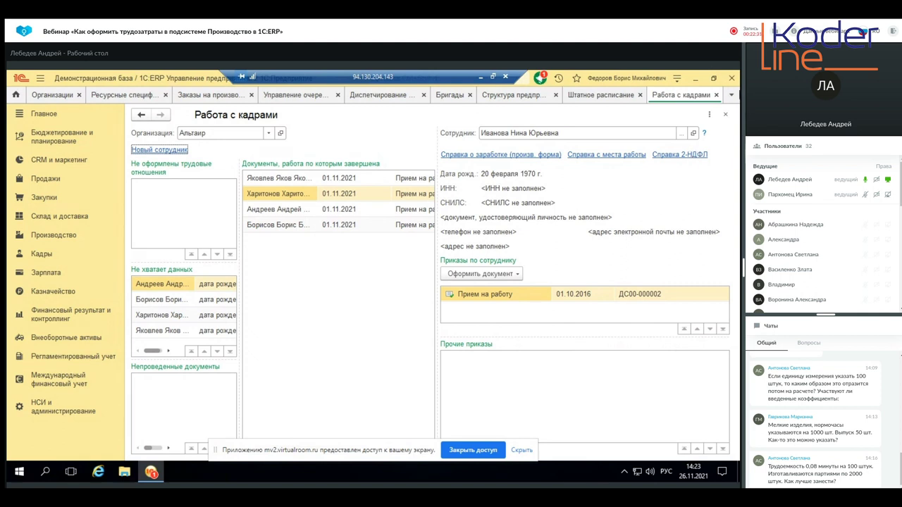
Step: Close the HR workspace, the staffing schedule, the enterprise structure and the brigades list
left_click(717, 95)
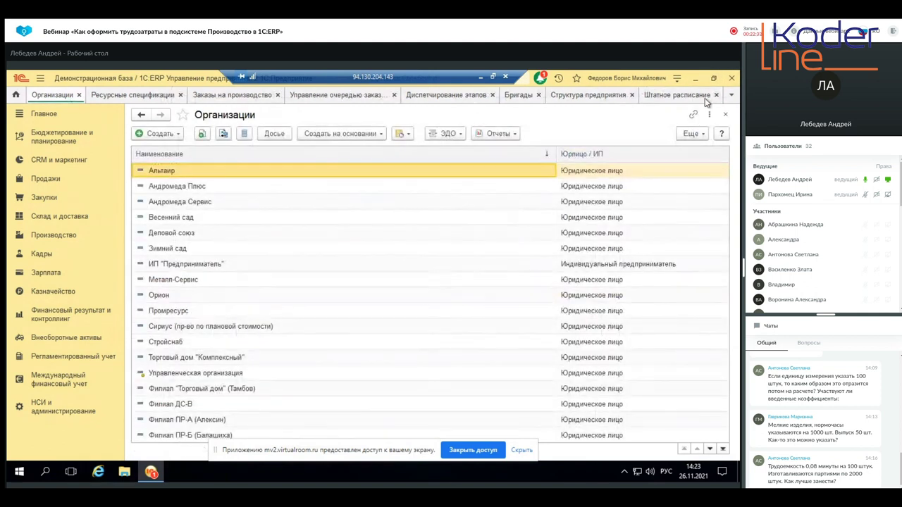
left_click(716, 96)
left_click(684, 95)
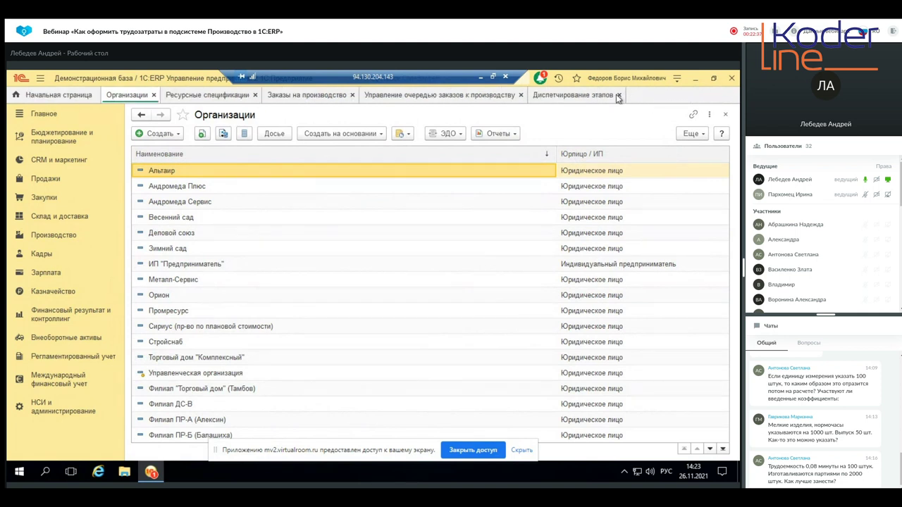
Step: Open the "Сборка" production stage from stage dispatching, set its status to "Начат" and try to post it
left_click(589, 97)
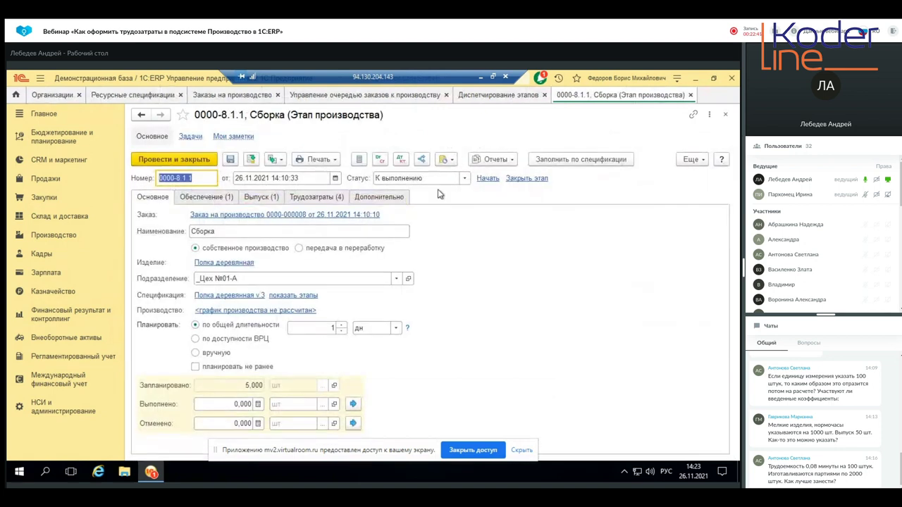
left_click(464, 178)
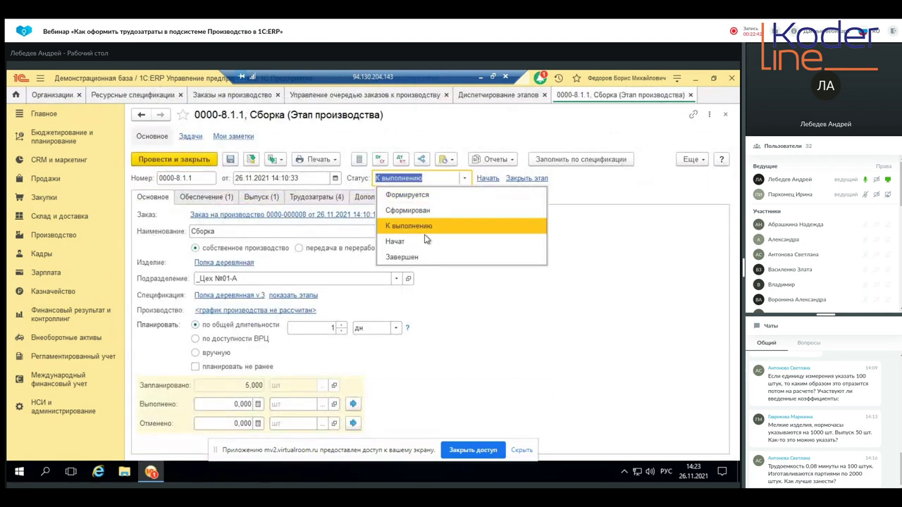
left_click(446, 244)
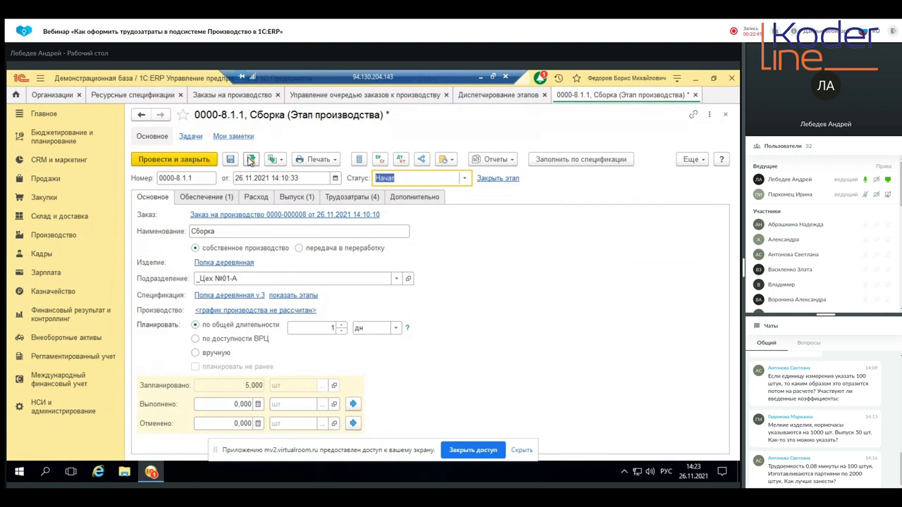
left_click(250, 160)
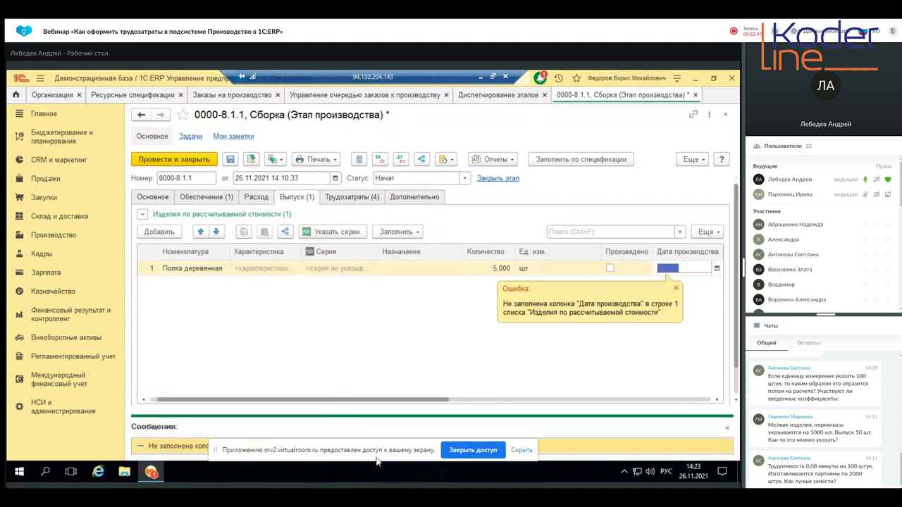
Step: Set the production date of the "Полка деревянная" output line to 26.11.2021 and post the stage
left_click(716, 268)
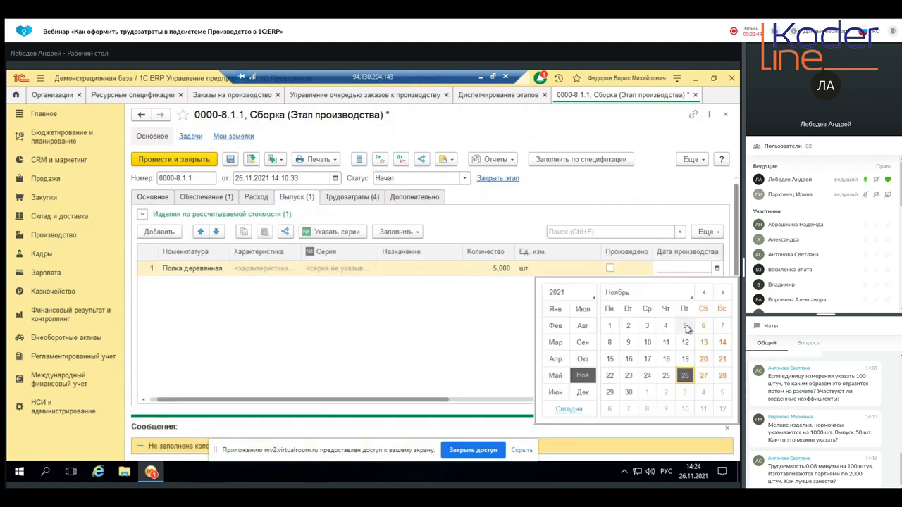
left_click(688, 375)
left_click(250, 159)
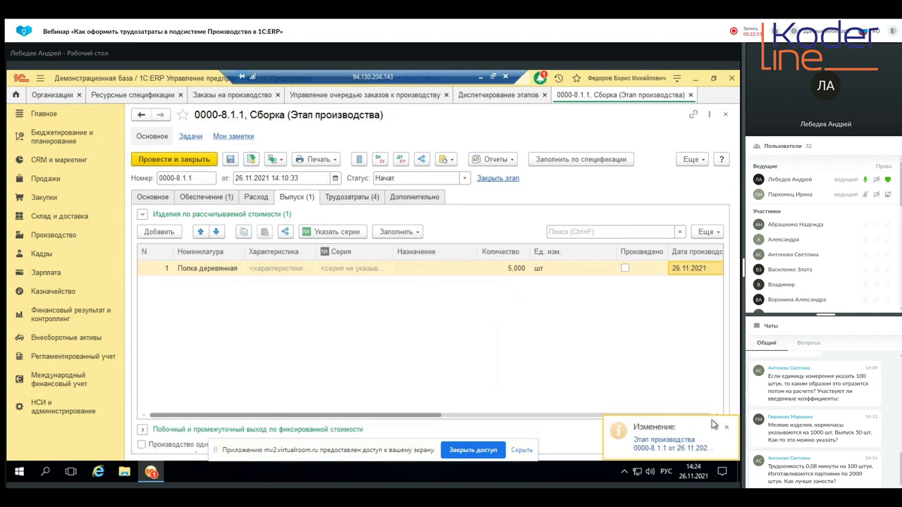
Step: Set the supply action for "Древесина" to "Отгрузить" with 0,500 m3 from "Склад Альтаир", and post the stage
left_click(200, 199)
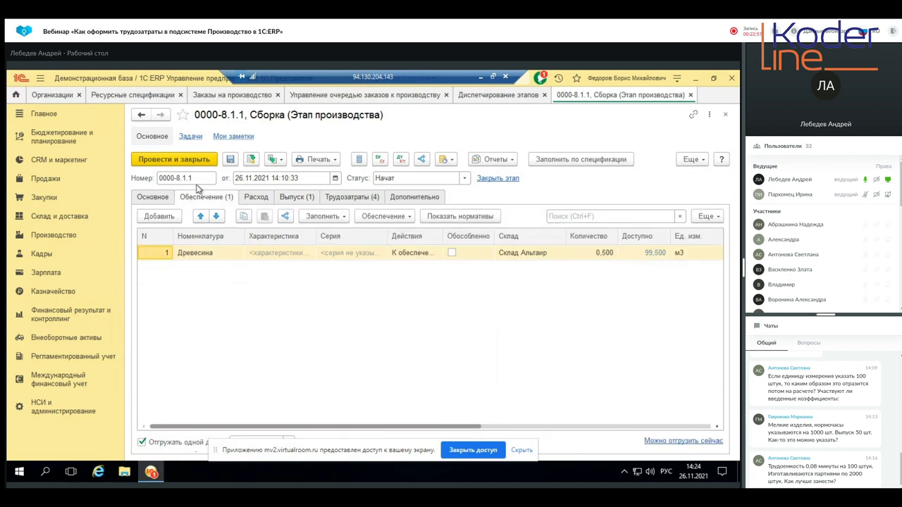
left_click(403, 254)
left_click(405, 253)
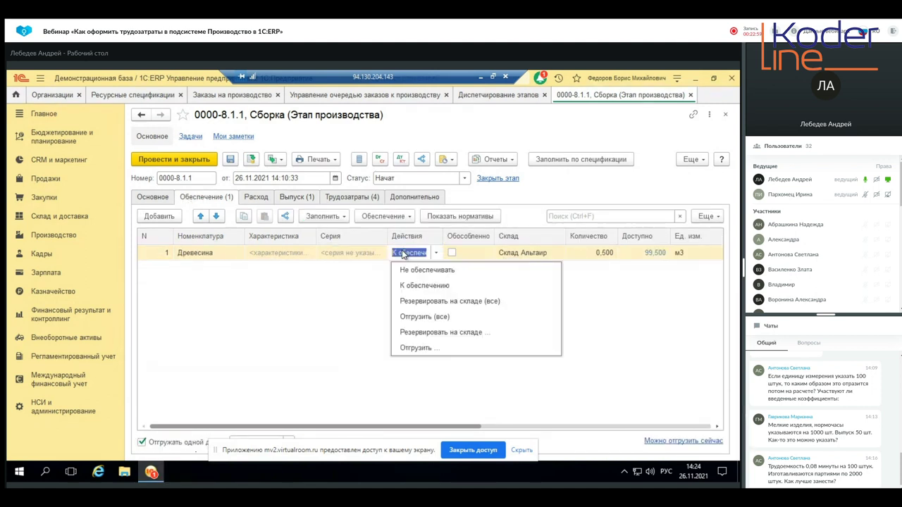
left_click(433, 348)
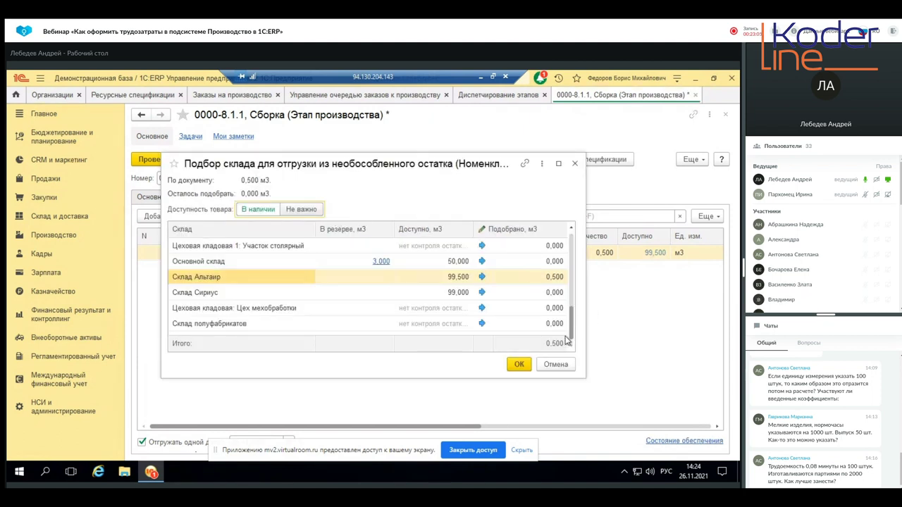
left_click(519, 364)
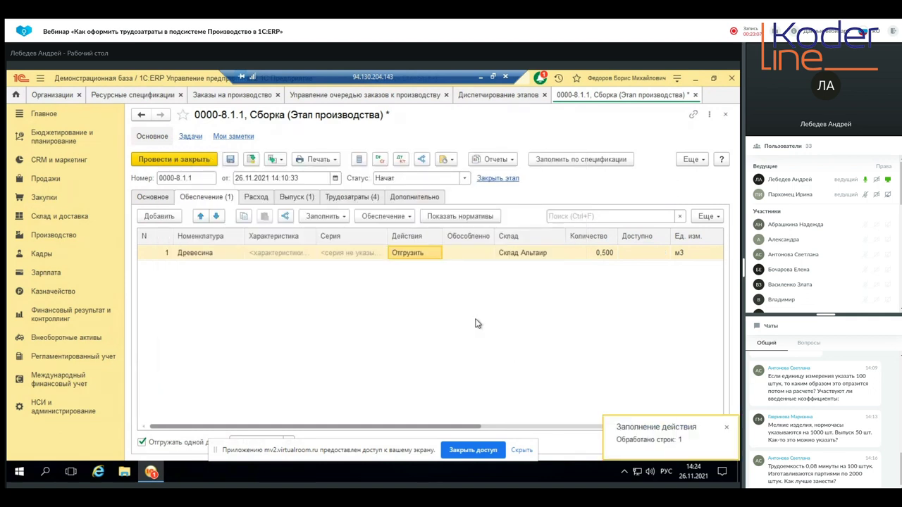
left_click(251, 159)
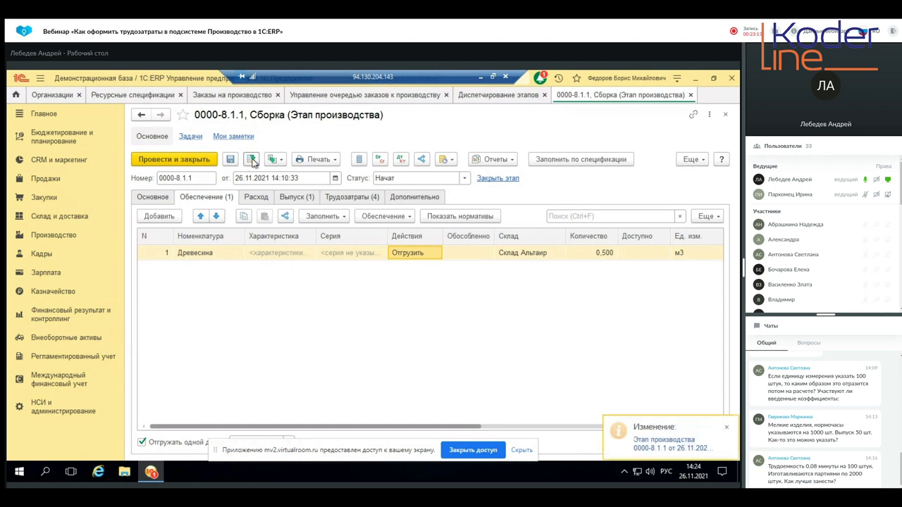
Step: Open the choice of documents to create on the basis of the "Сборка" stage
left_click(273, 159)
left_click(308, 255)
left_click(275, 161)
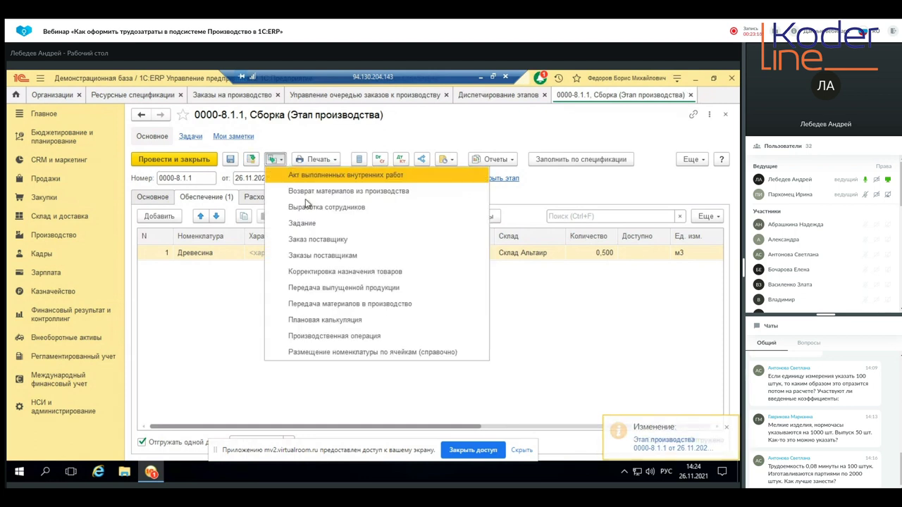
Step: Create the transfer of materials to production (Передача материалов в производство) from the stage, and mark all four labour operations as completed
left_click(347, 307)
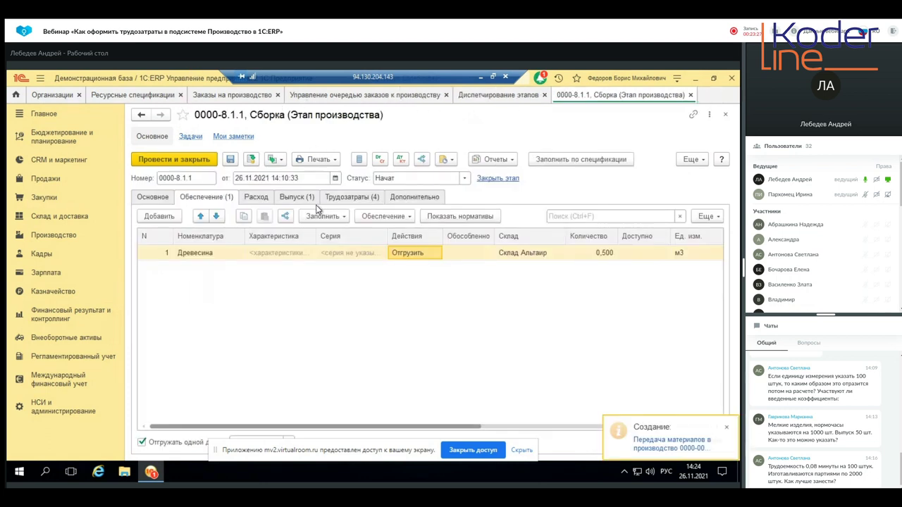
left_click(342, 200)
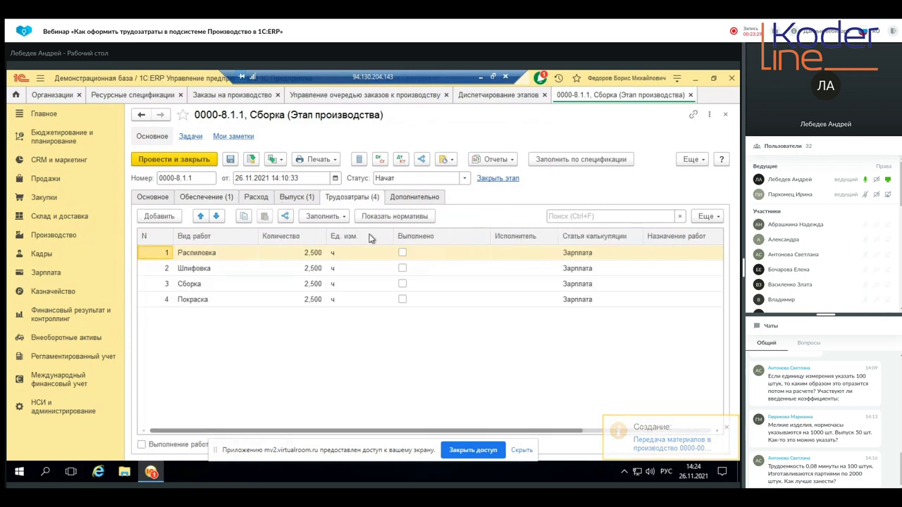
left_click(402, 252)
left_click(402, 268)
left_click(403, 283)
left_click(404, 284)
left_click(403, 298)
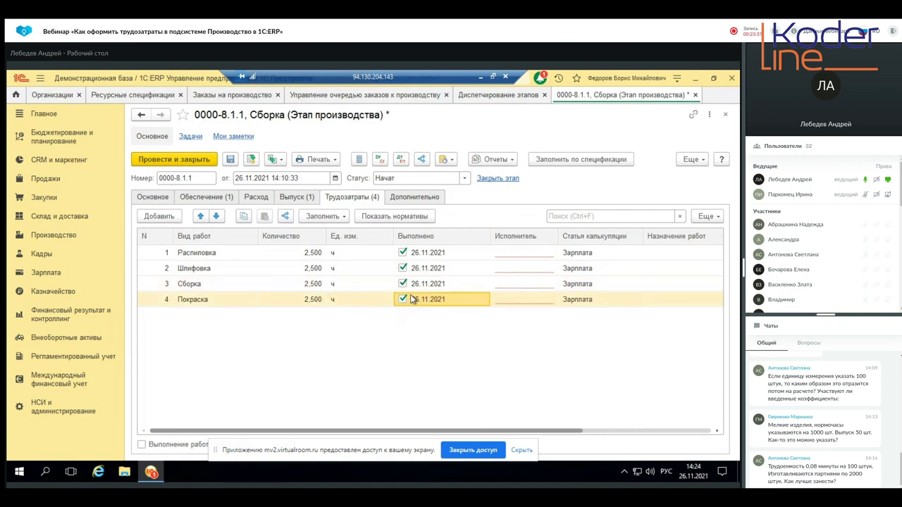
Step: Assign the first listed workshop employee as performer of Распиловка and the second listed employee as performer of Шлифовка
double_click(506, 256)
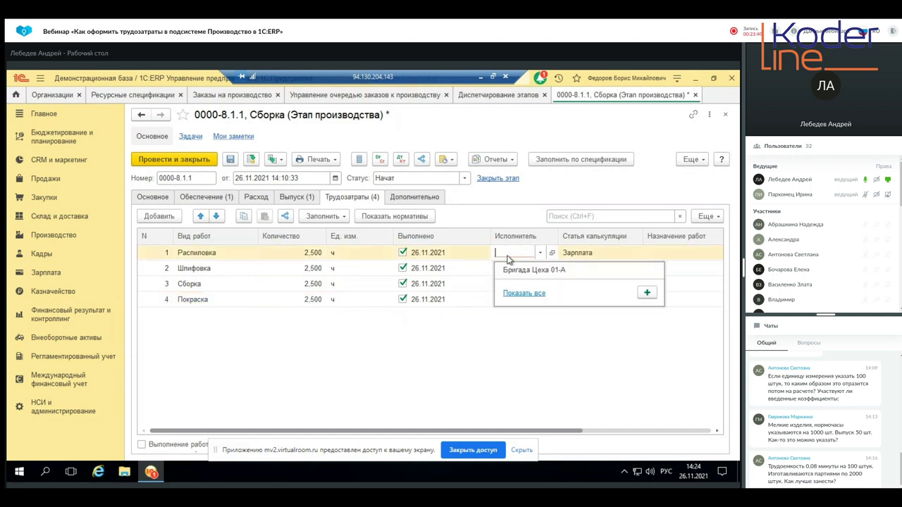
left_click(520, 295)
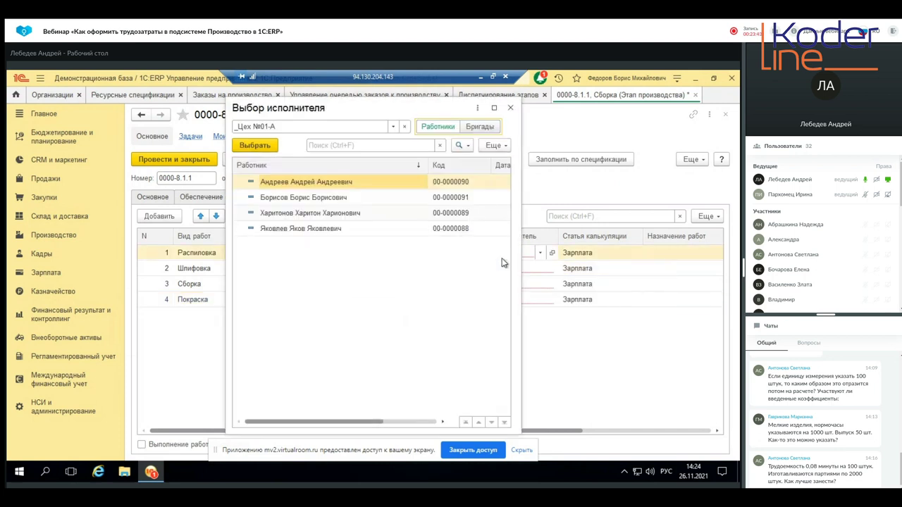
double_click(306, 182)
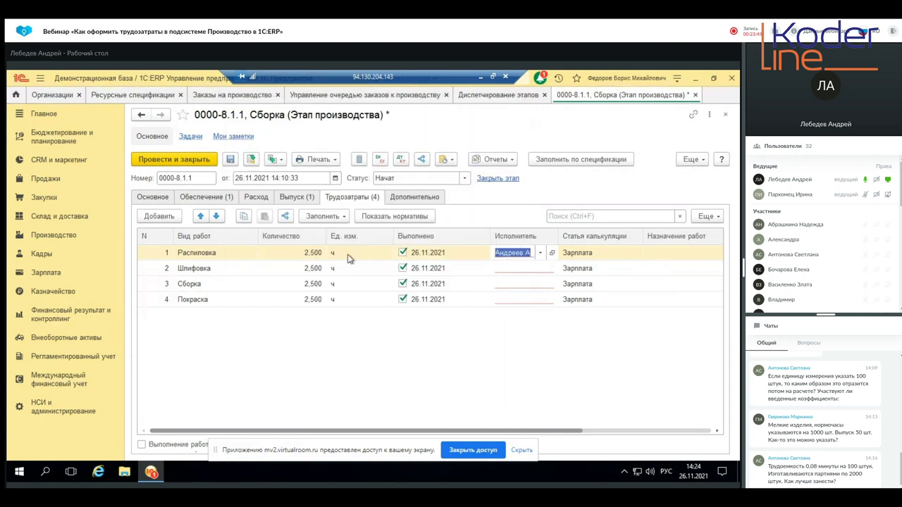
double_click(522, 264)
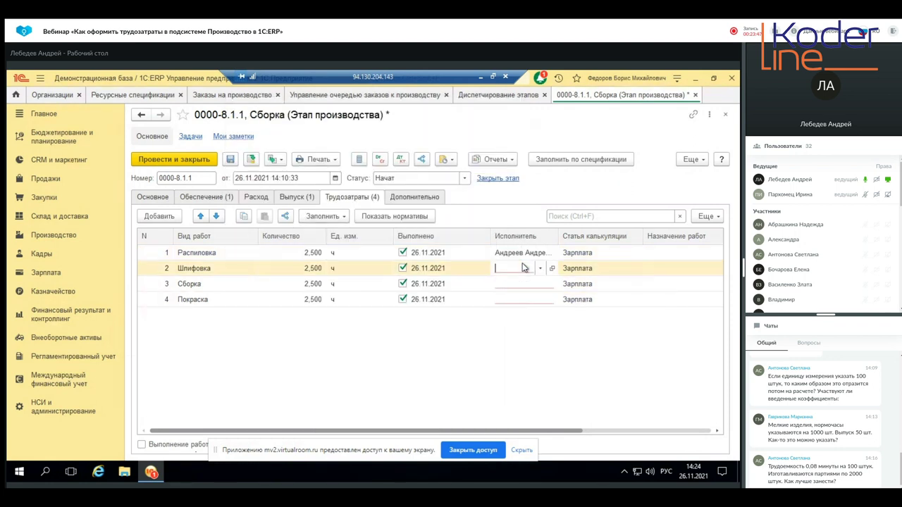
left_click(540, 268)
left_click(527, 310)
double_click(345, 200)
Step: Assign the brigade Бригада Цеха 01-А - 2 as performer of both Сборка and Покраска
double_click(506, 284)
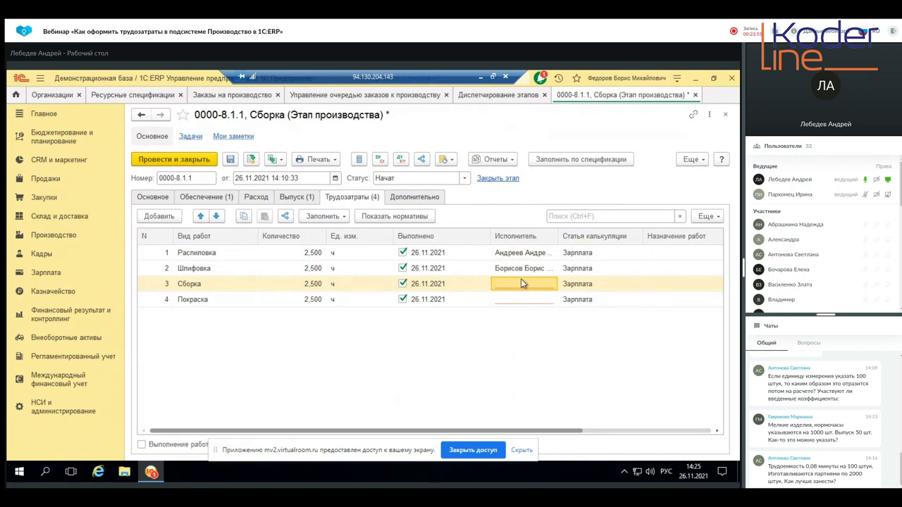
left_click(521, 283)
left_click(530, 327)
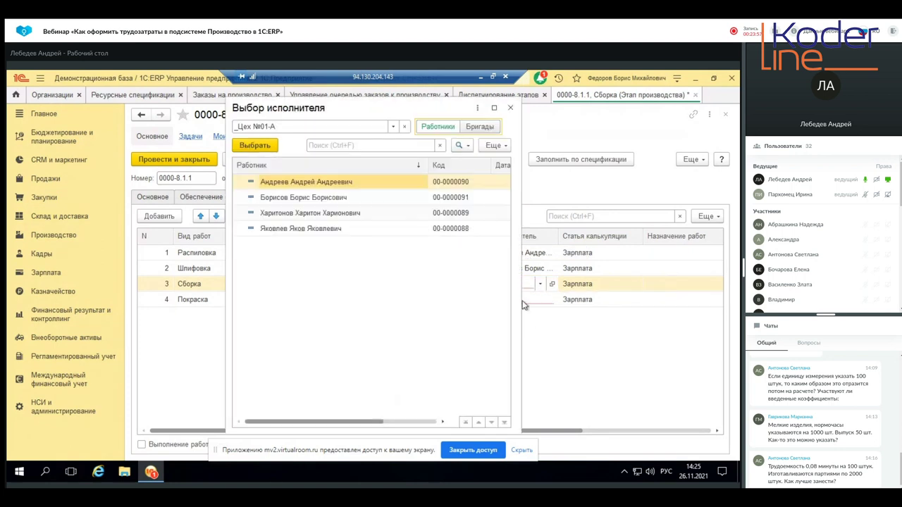
left_click(482, 129)
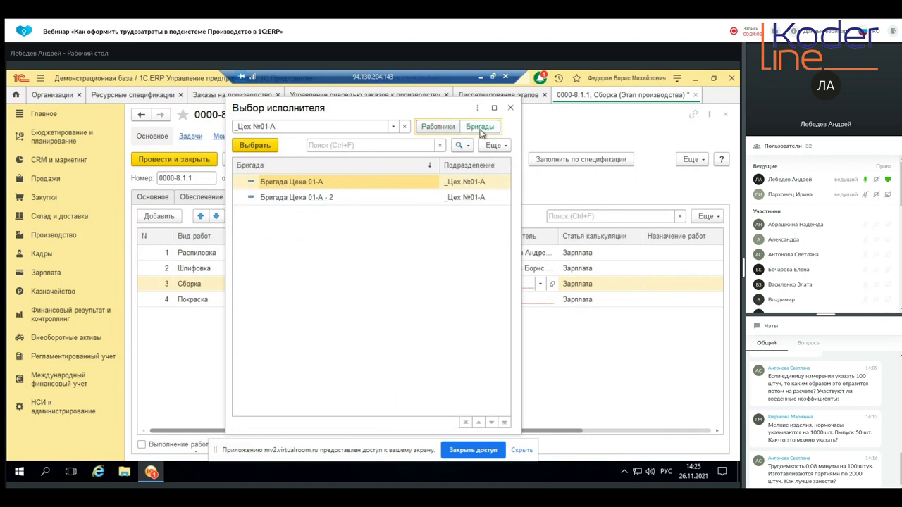
double_click(329, 197)
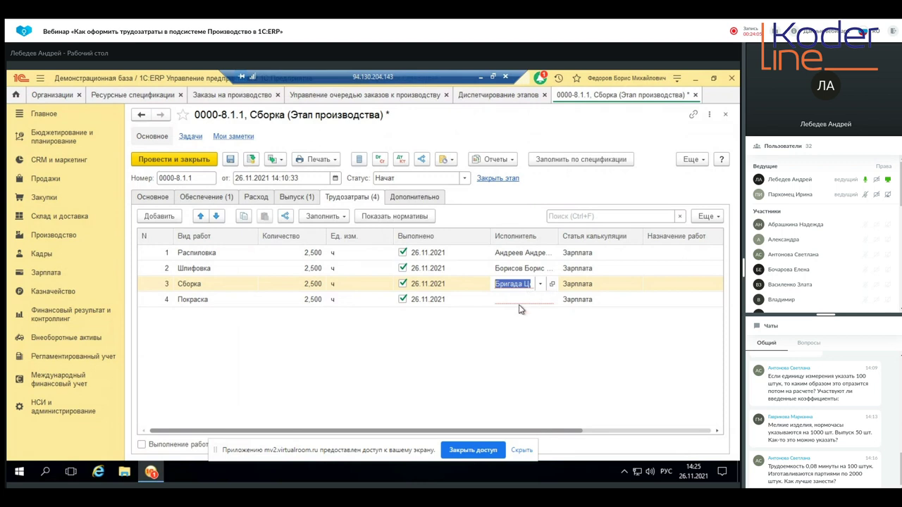
left_click(521, 302)
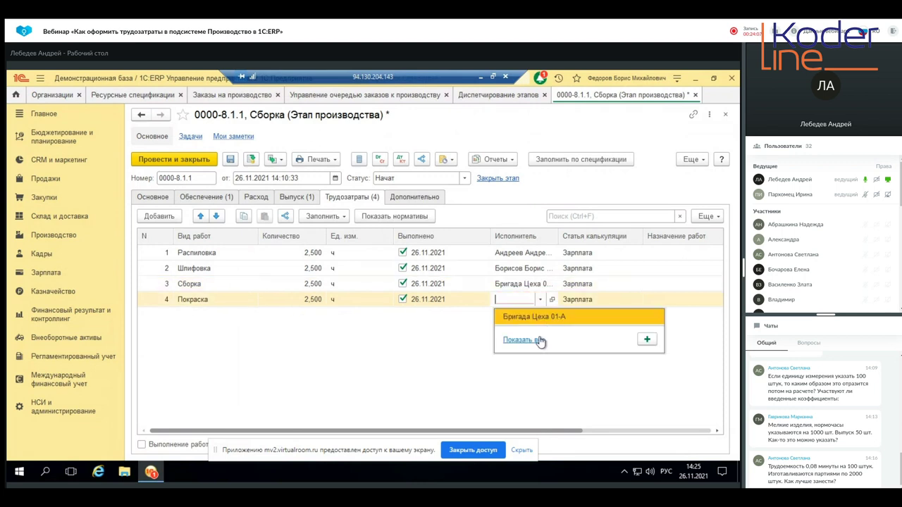
left_click(538, 341)
left_click(486, 127)
double_click(331, 198)
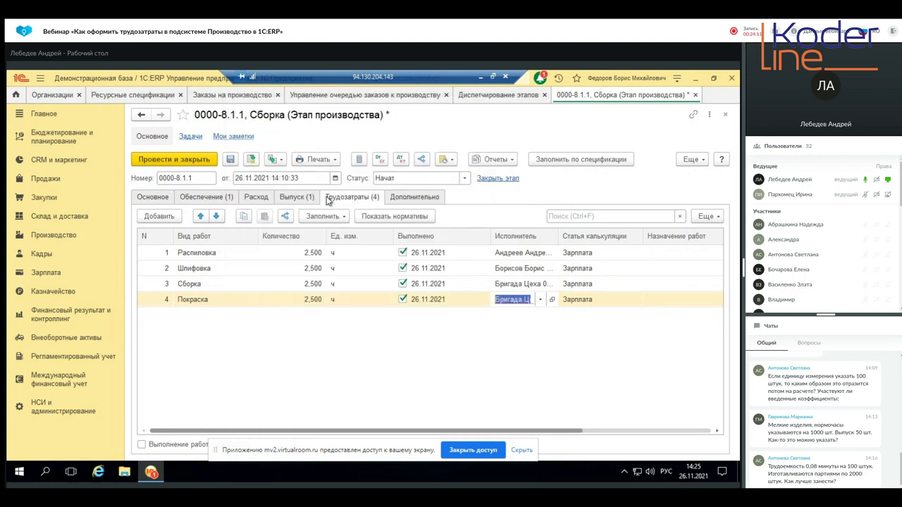
left_click(493, 384)
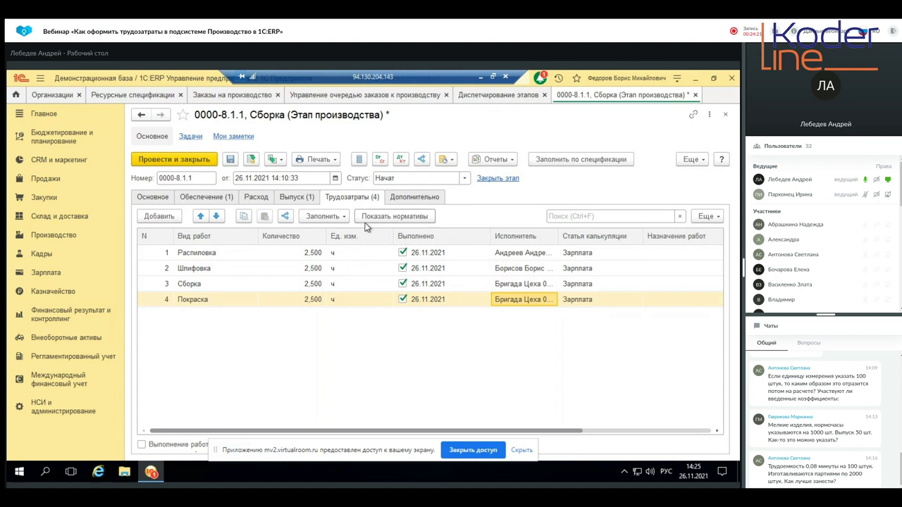
Step: Set the production stage's status to Завершен, check its output and material consumption, and post the stage
left_click(465, 177)
left_click(429, 256)
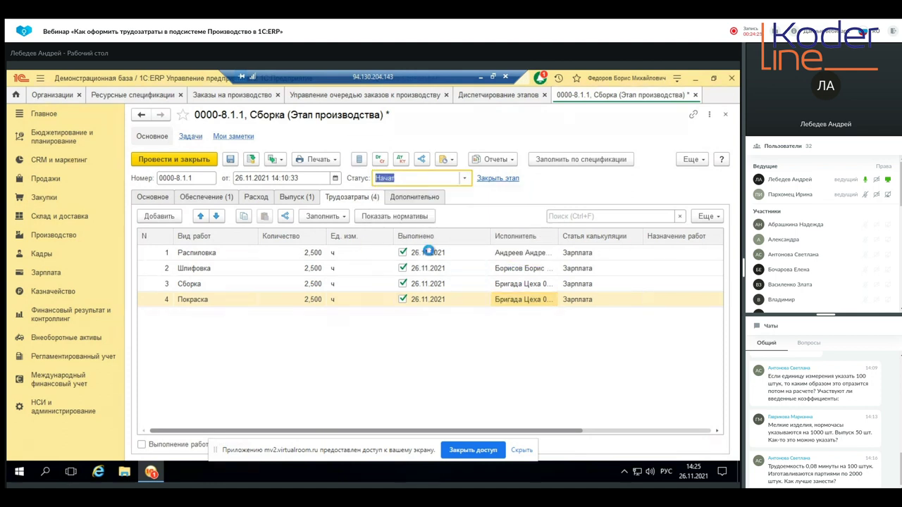
left_click(310, 200)
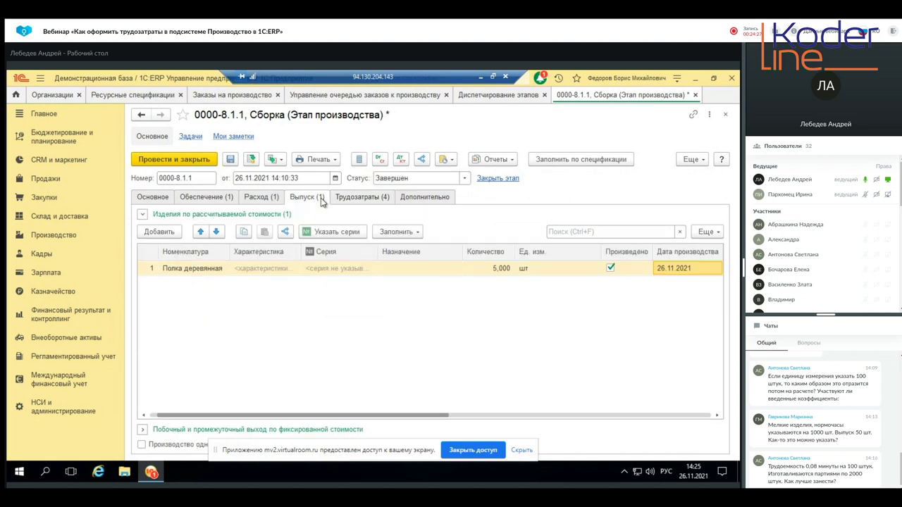
left_click(269, 199)
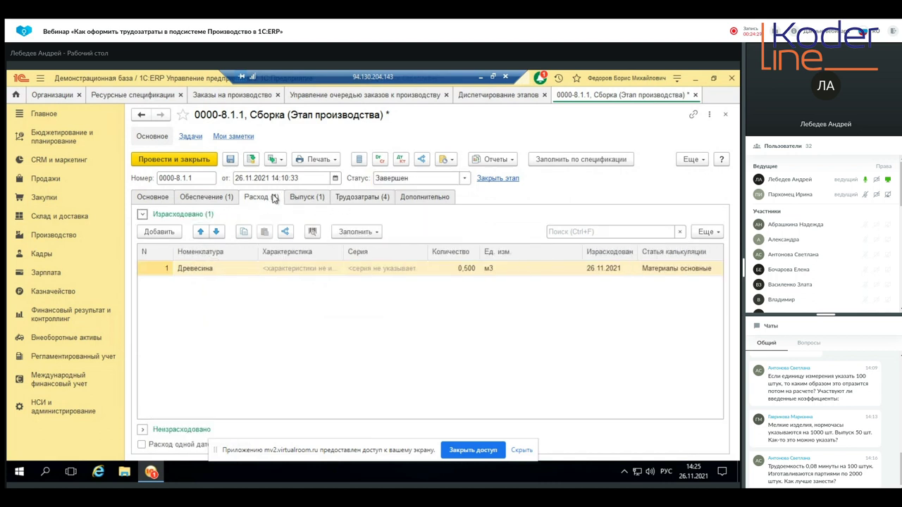
left_click(255, 160)
left_click(253, 159)
Step: Create the transfer of finished products (Передача выпущенной продукции) from the stage, and post and close it
left_click(281, 160)
left_click(324, 289)
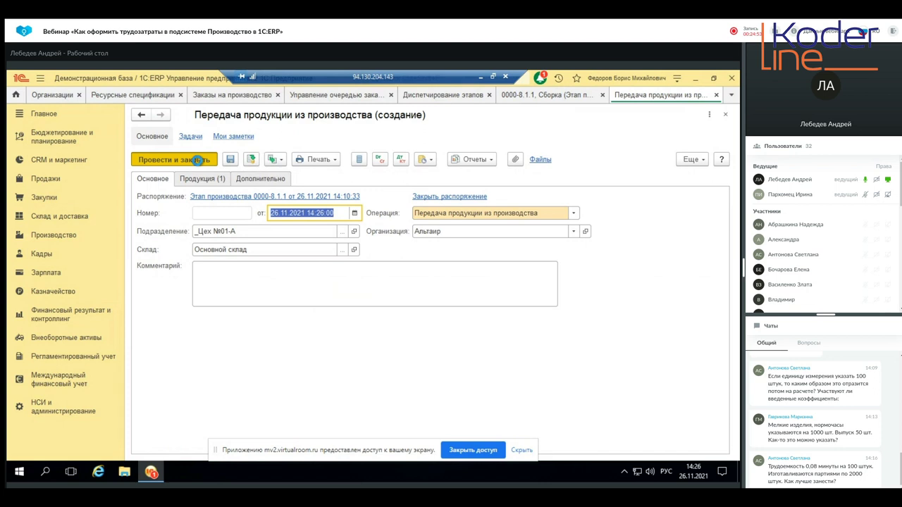
left_click(198, 160)
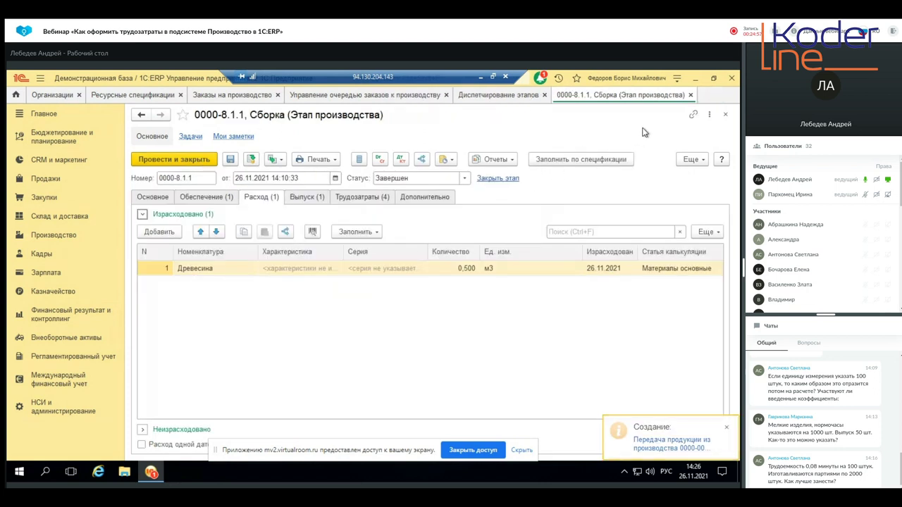
Step: Close the production stage and the stage dispatching list, and open the month-end closing operations (Закрытие месяца)
left_click(690, 95)
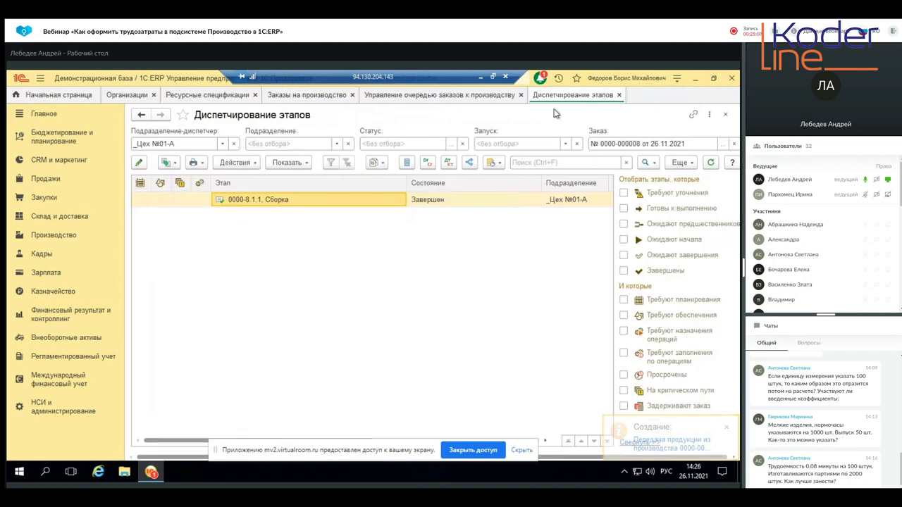
left_click(619, 95)
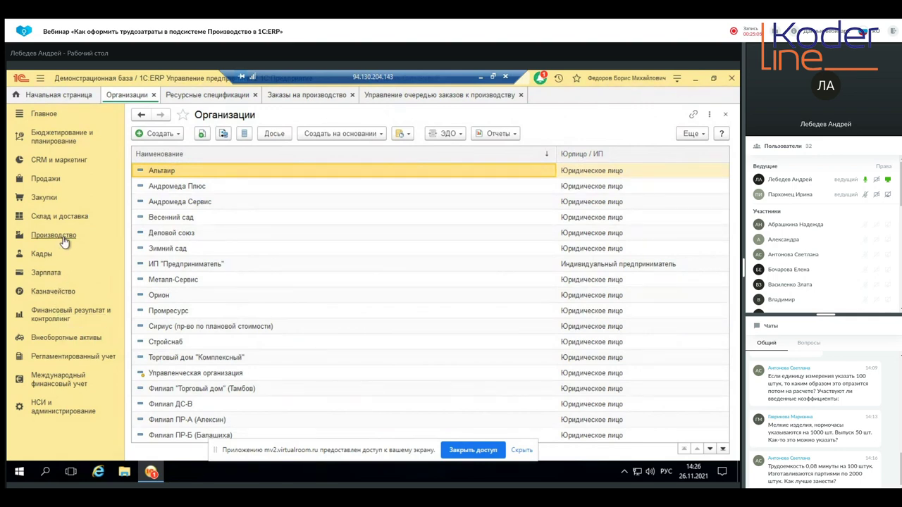
left_click(60, 320)
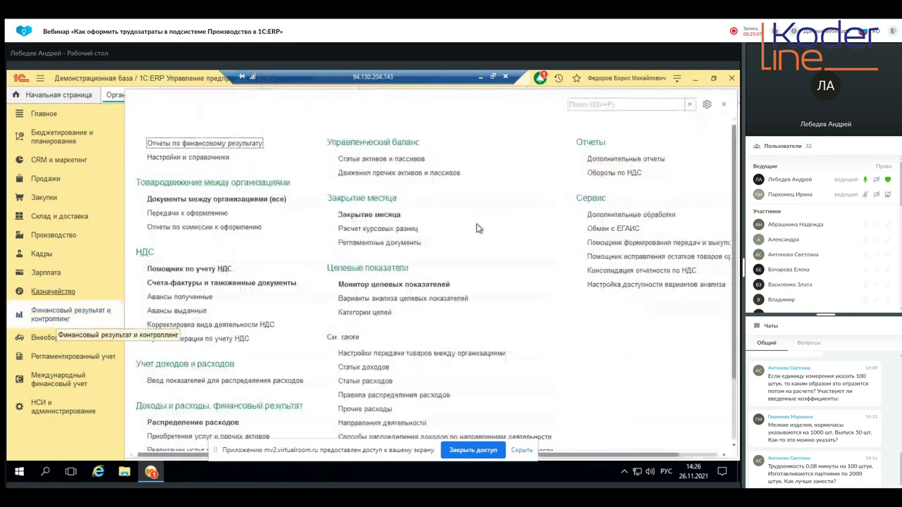
left_click(380, 212)
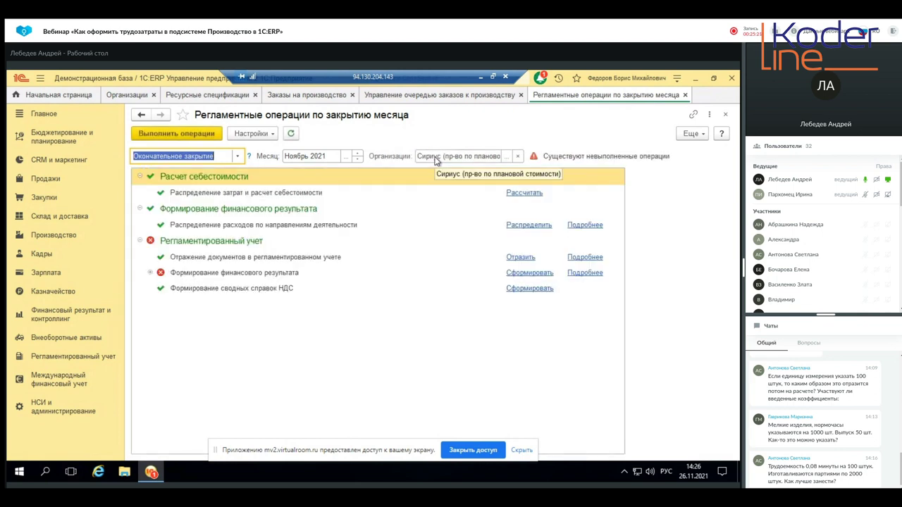
Step: Select only Альтаир as the organization for month-end closing, deselecting Сириус
left_click(434, 161)
left_click(510, 158)
left_click(229, 211)
left_click(229, 368)
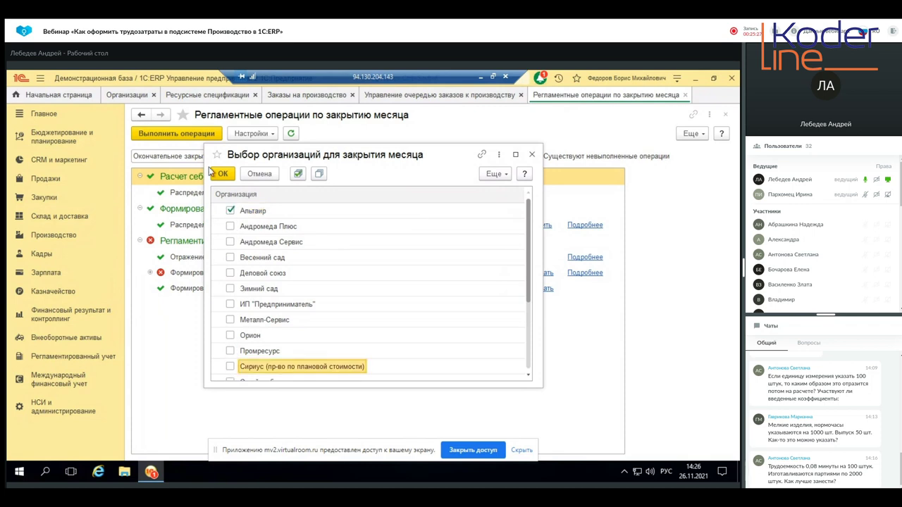
left_click(221, 174)
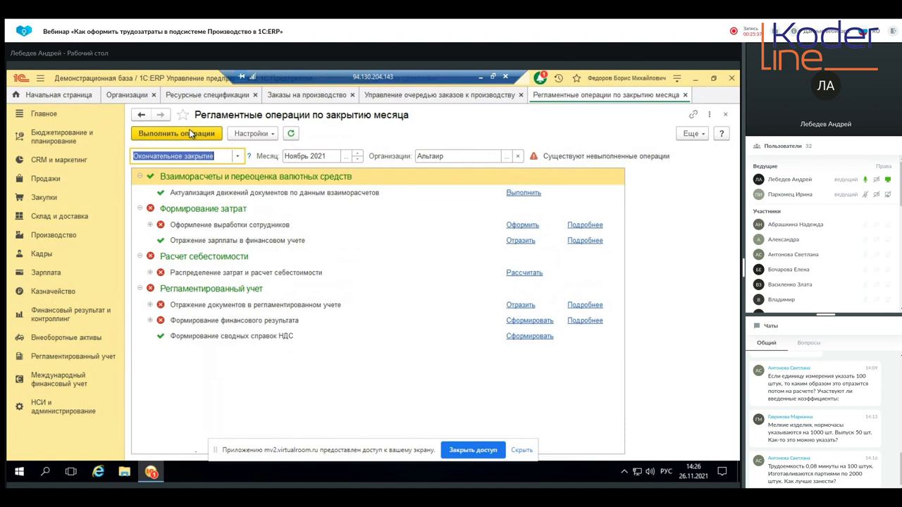
Step: Run the November 2021 closing operations for Альтаир, and cancel the run during the reflection of documents in regulated accounting
left_click(210, 134)
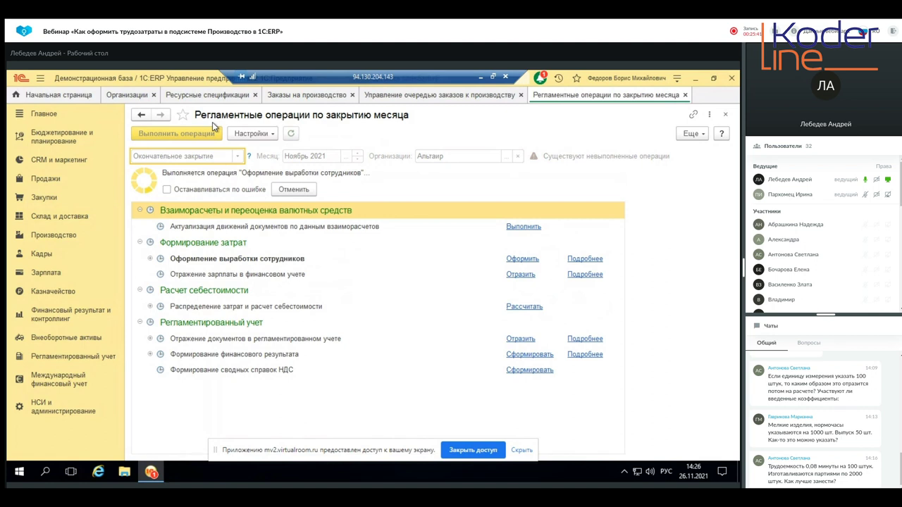
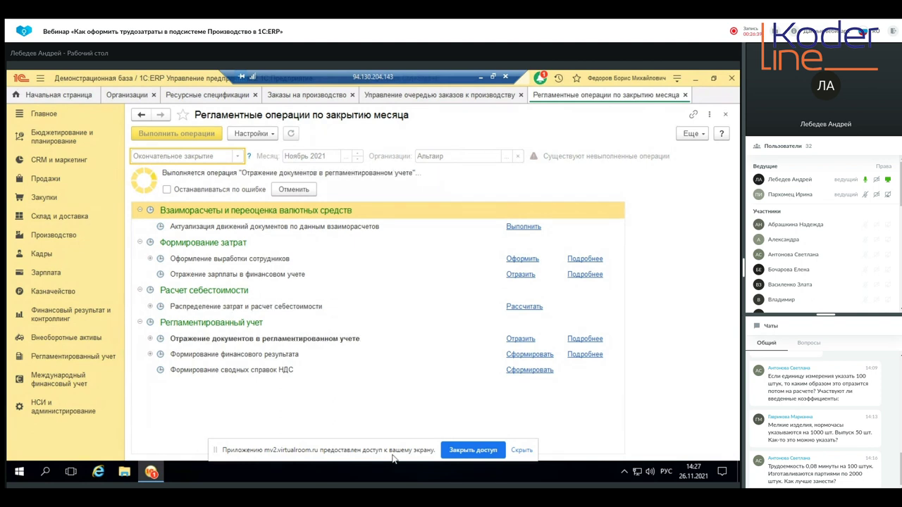
left_click(285, 189)
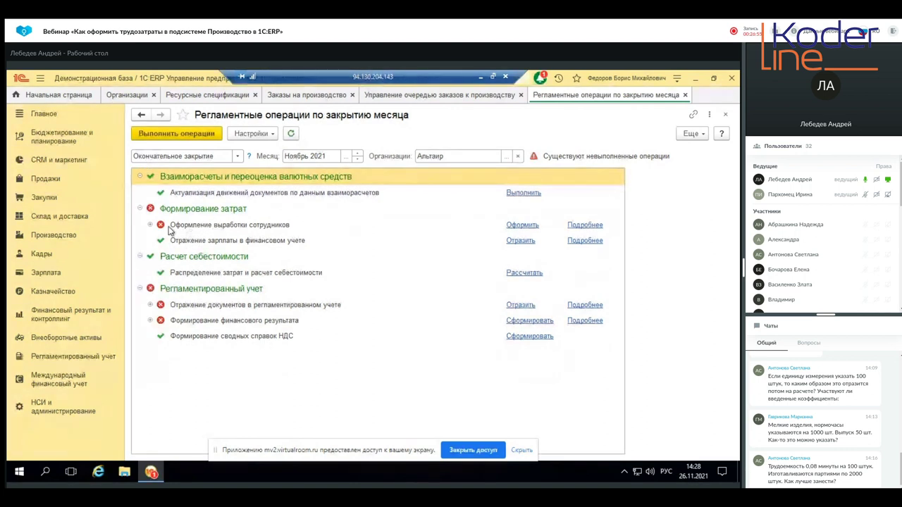
Step: Open Выработка сотрудников and review the brigade output awaiting registration and the existing output documents for _Цех №01-А
left_click(74, 236)
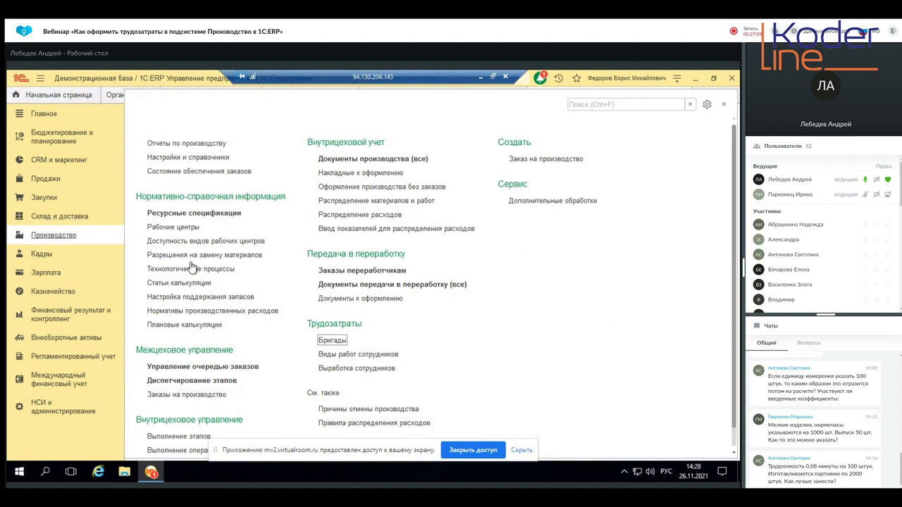
left_click(366, 367)
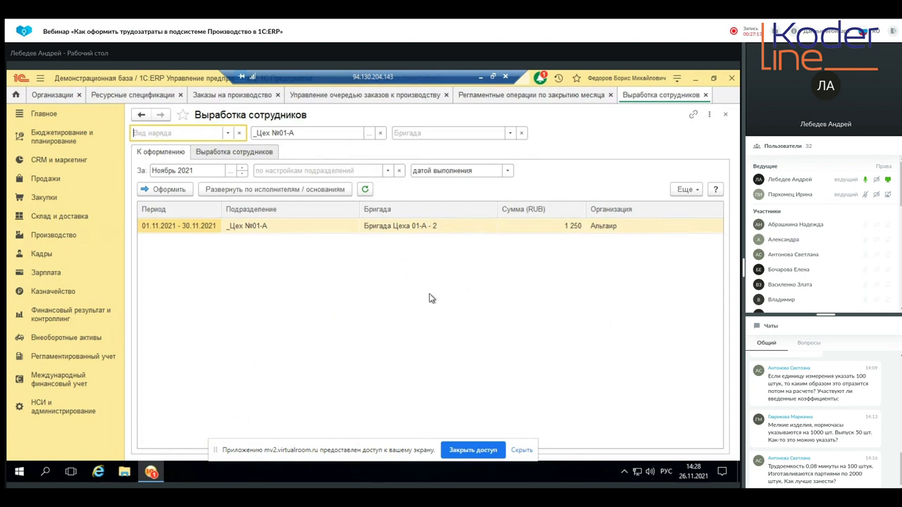
left_click(336, 230)
left_click(449, 229)
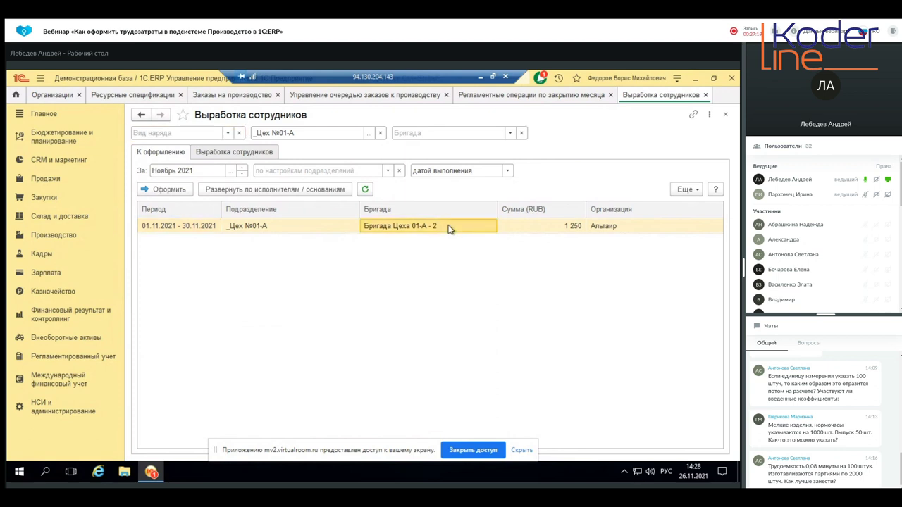
left_click(185, 225)
left_click(220, 154)
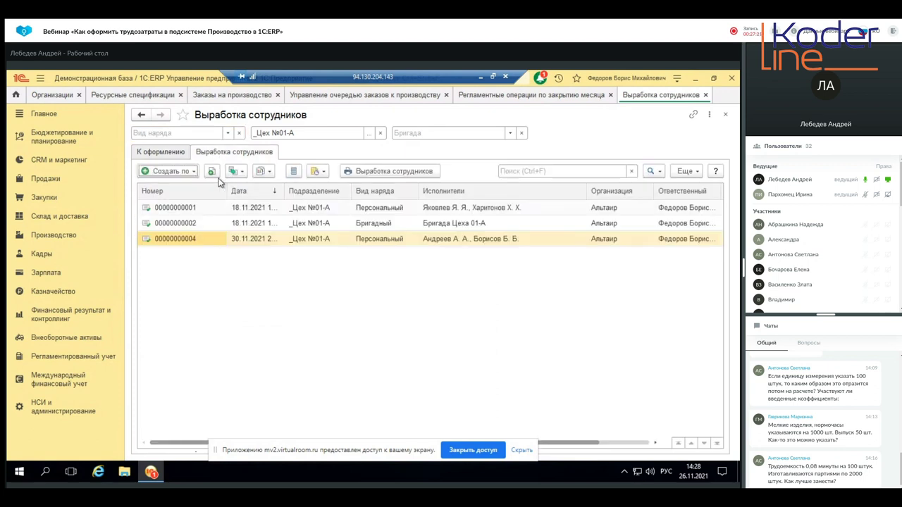
left_click(165, 152)
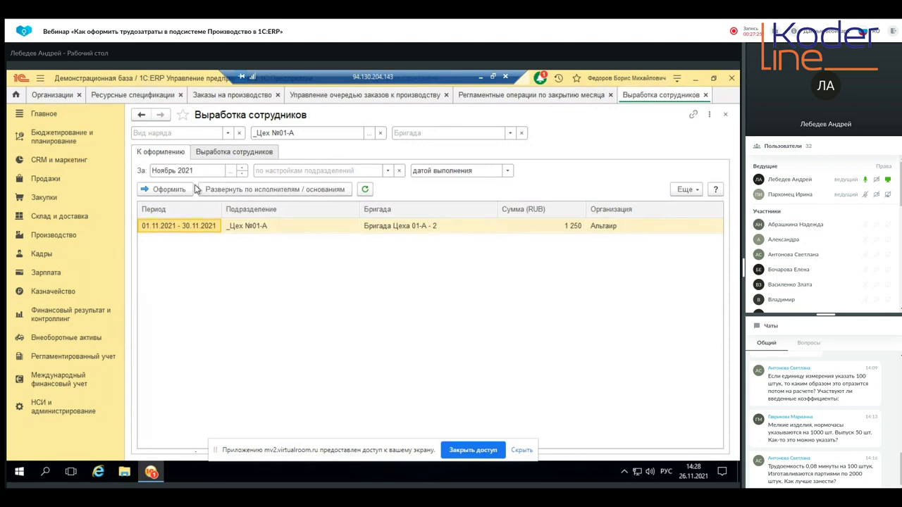
Step: Create the November 2021 employee output document for Бригада Цеха 01-А - 2 and review its performed works
left_click(169, 191)
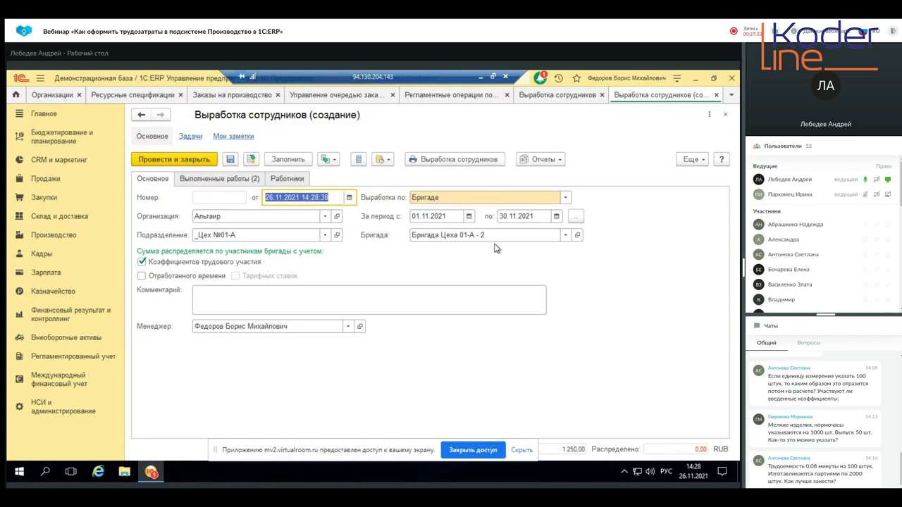
left_click(245, 179)
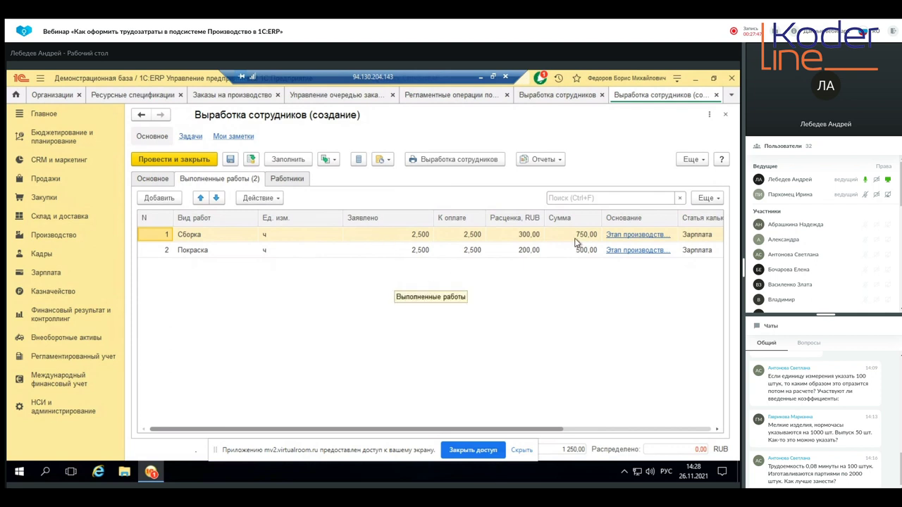
Step: Add two workers to the brigade's output document, choosing each from the full list of individuals (Физические лица)
left_click(295, 180)
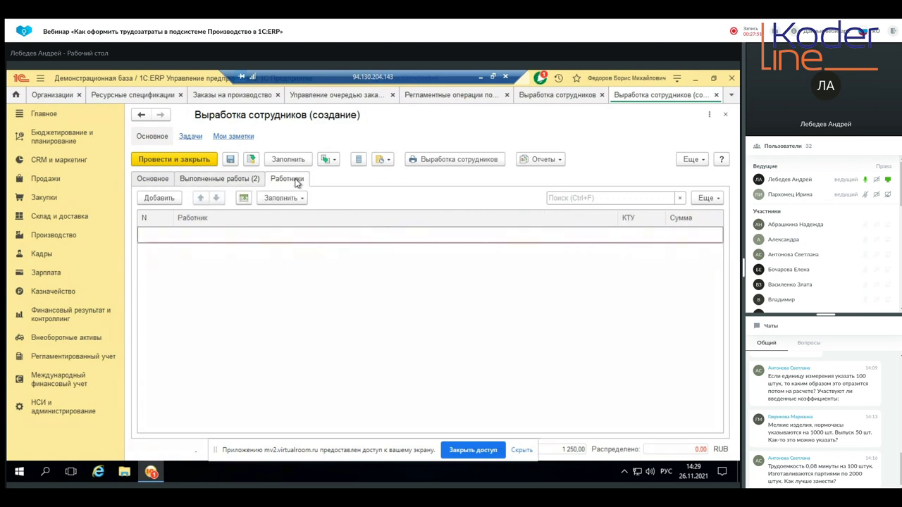
left_click(289, 197)
left_click(157, 198)
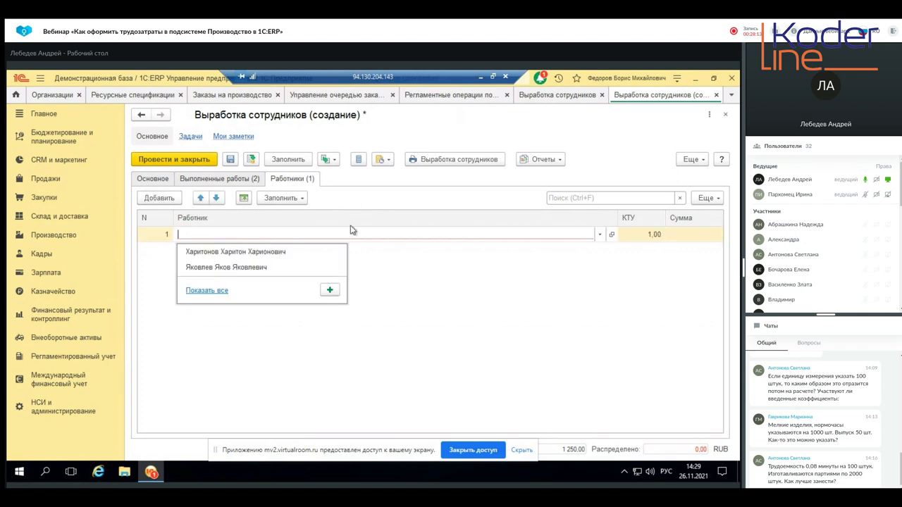
left_click(213, 290)
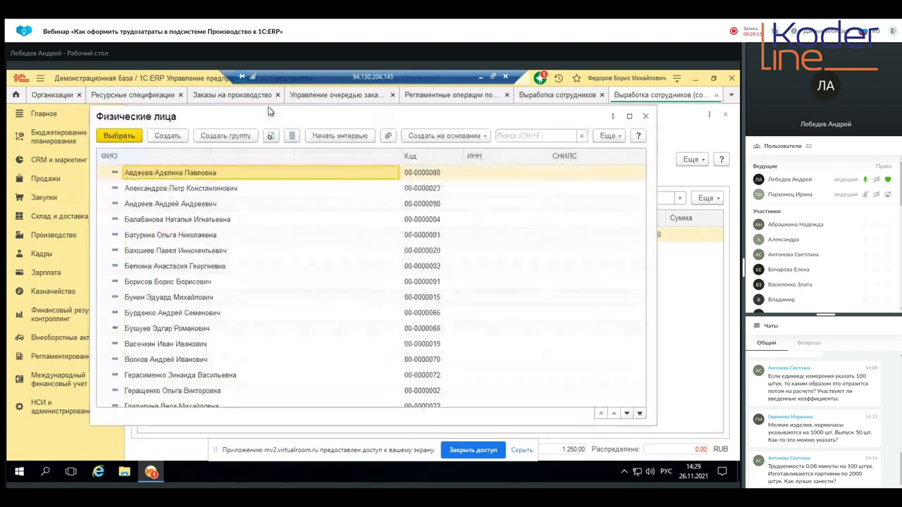
double_click(186, 203)
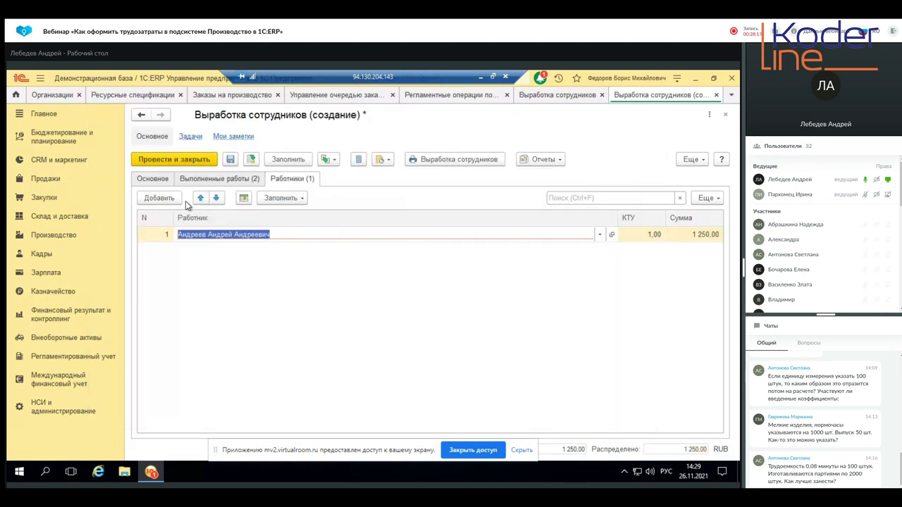
key("Return")
left_click(159, 198)
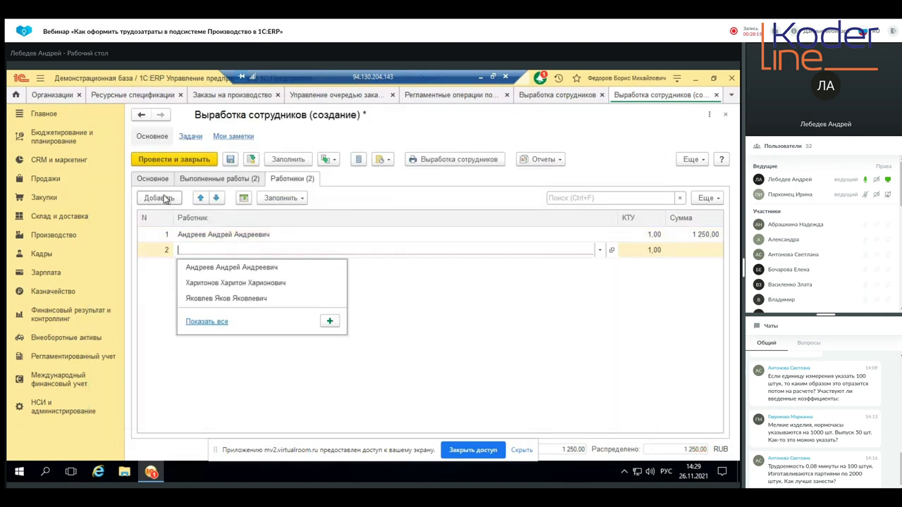
left_click(203, 318)
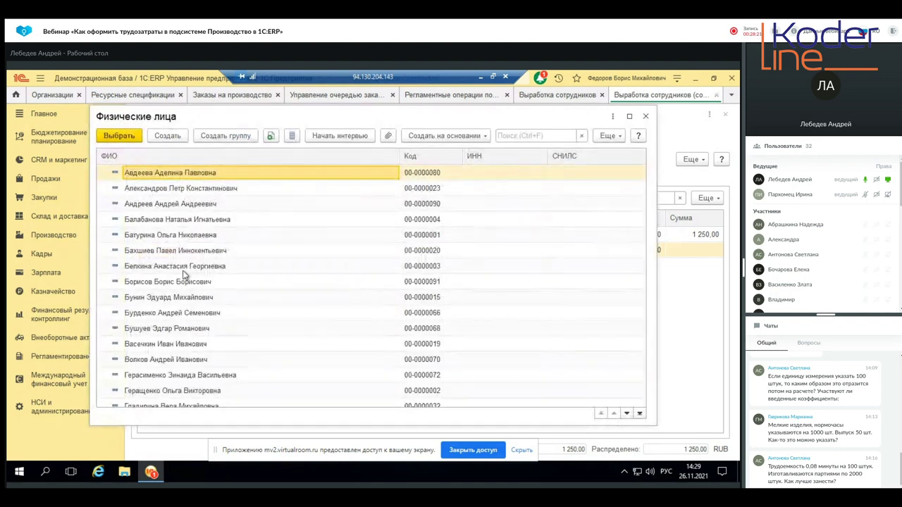
double_click(171, 285)
key("Return")
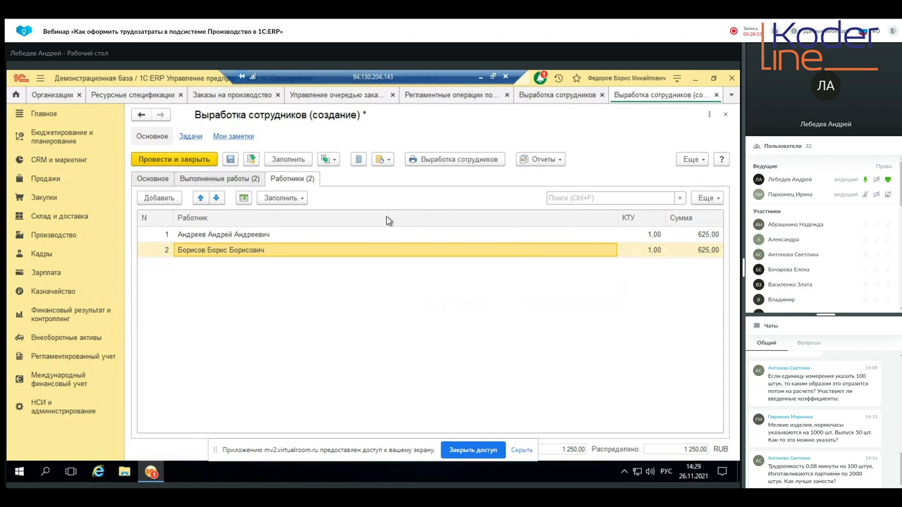
Step: Check the performed works, workers and main details of the brigade's output document, and post and close it
left_click(242, 178)
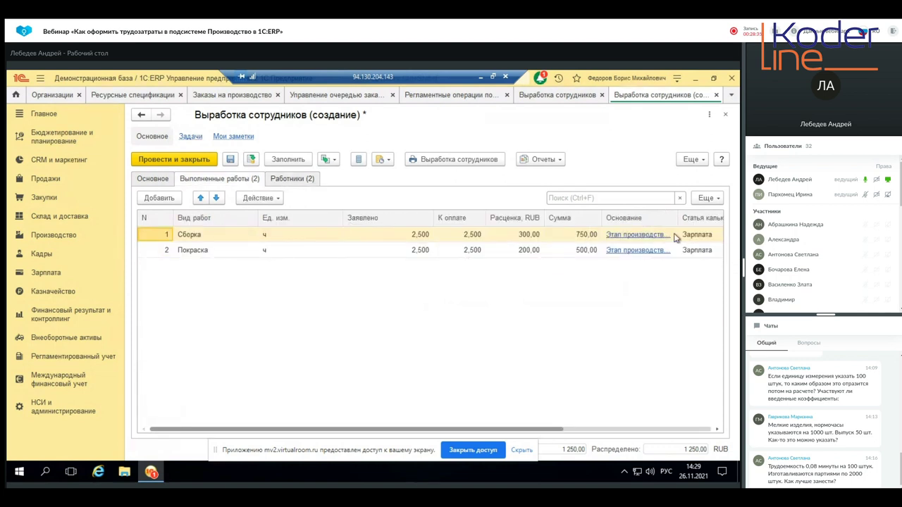
left_click(310, 179)
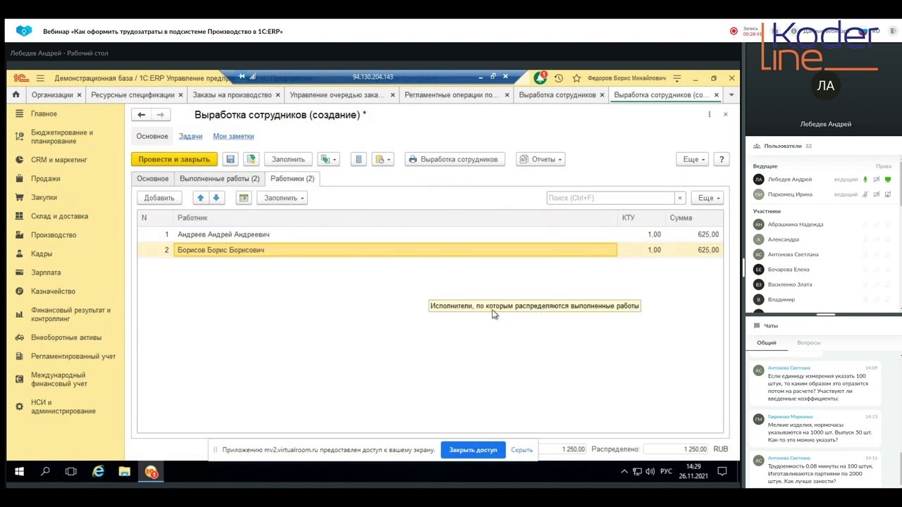
left_click(160, 180)
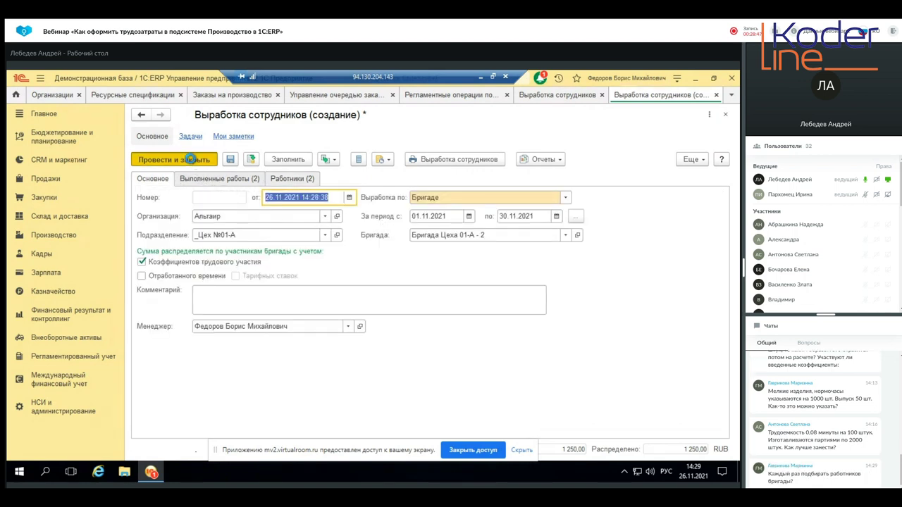
left_click(191, 160)
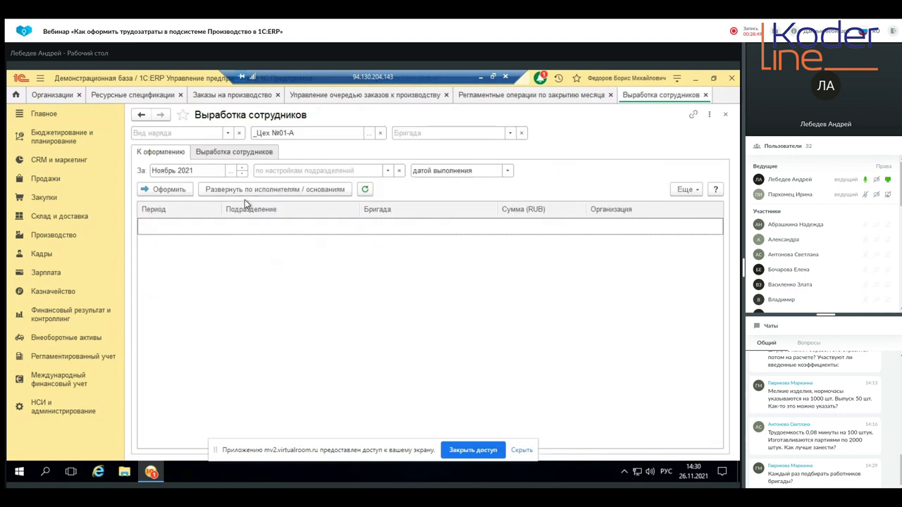
Step: Examine the performed works in the personal output document dated 30.11.2021 for _Цех №01-А, and close it
left_click(227, 154)
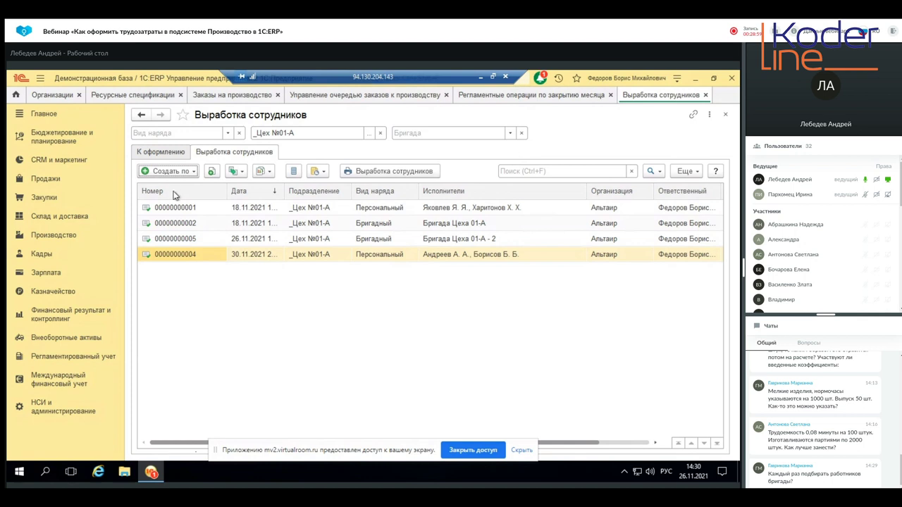
double_click(256, 260)
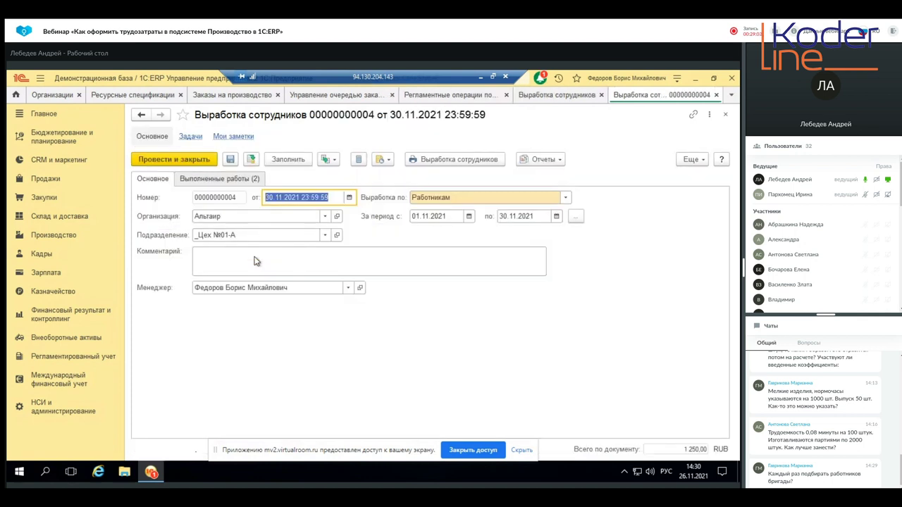
left_click(217, 179)
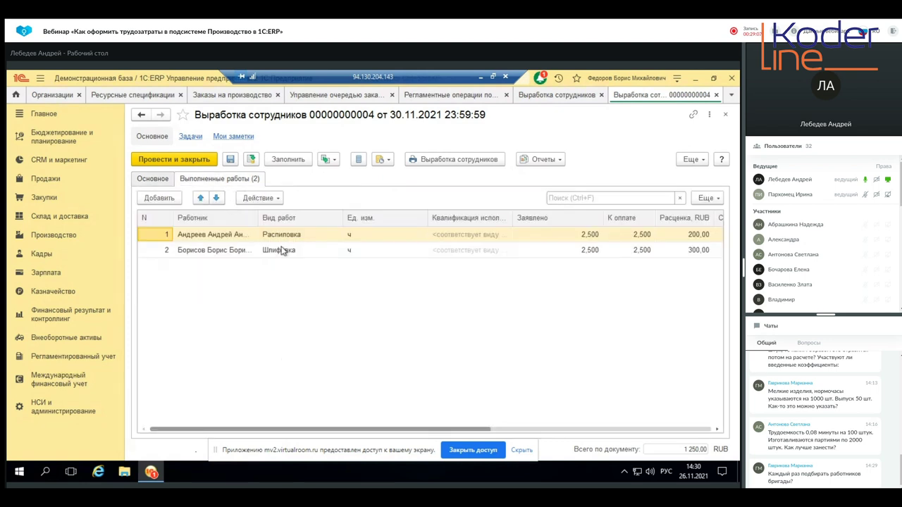
left_click(726, 115)
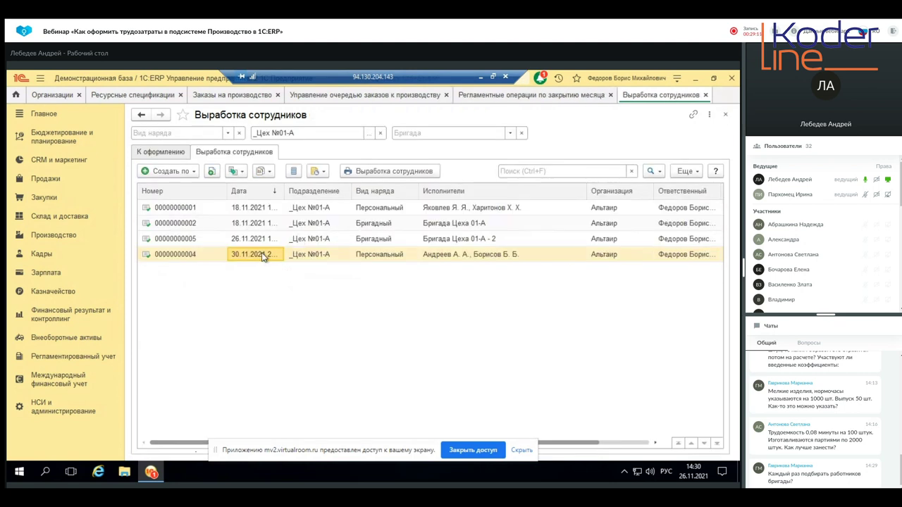
Step: Reopen the 30.11.2021 personal output document, check all columns of its performed works, and post and close it
left_click(337, 257)
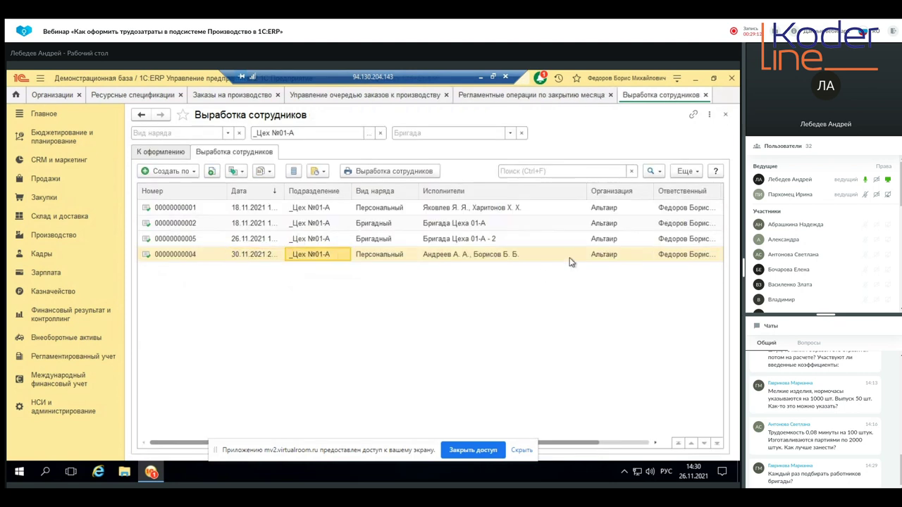
double_click(255, 258)
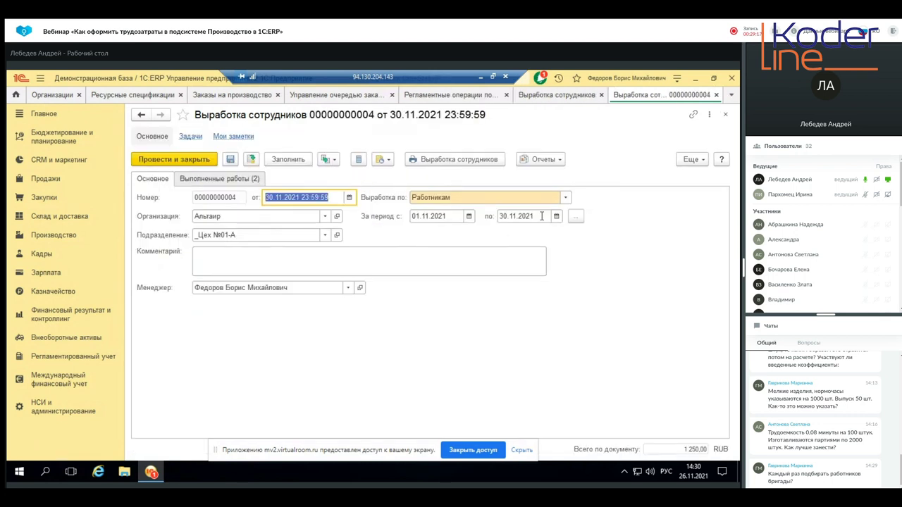
left_click(233, 181)
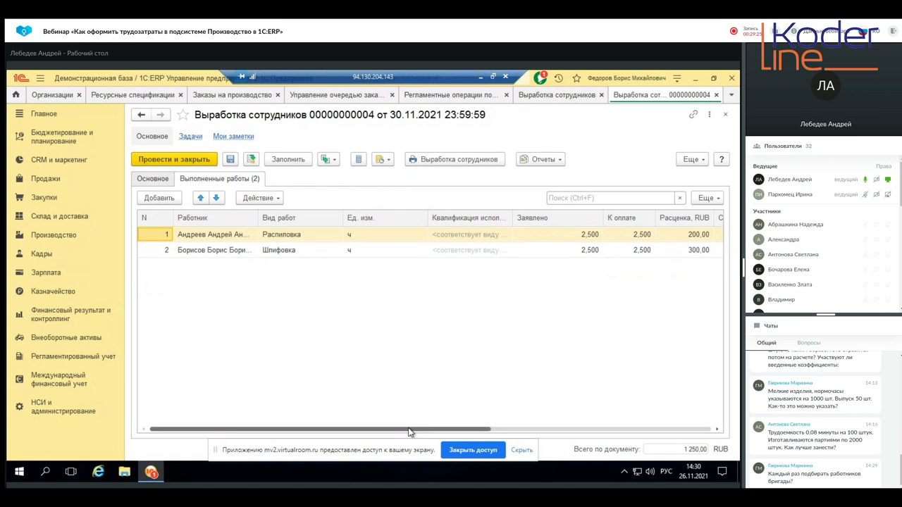
left_click_drag(413, 430, 634, 429)
scroll(395, 402, "left", 10)
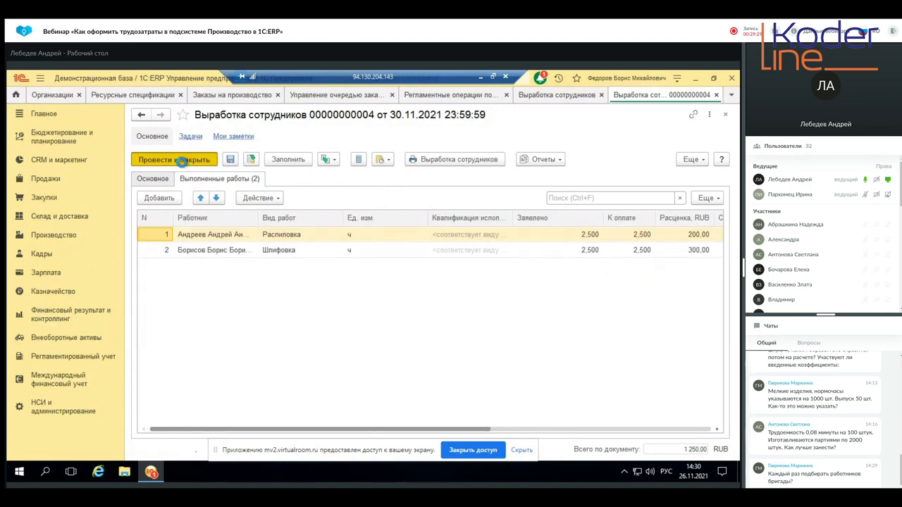
left_click(182, 161)
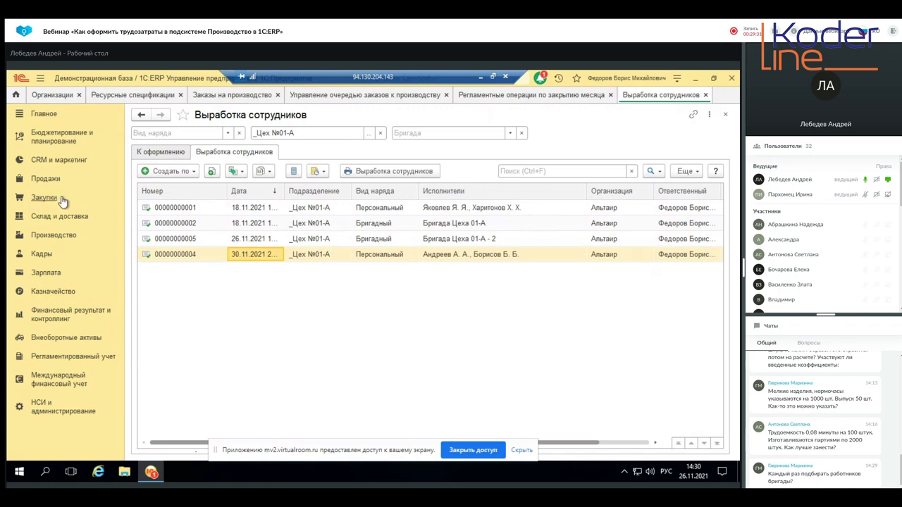
Step: Return to month-end closing, and run employee output registration (Оформление выработки сотрудников) and the cost distribution and calculation for Альтаир
left_click(706, 95)
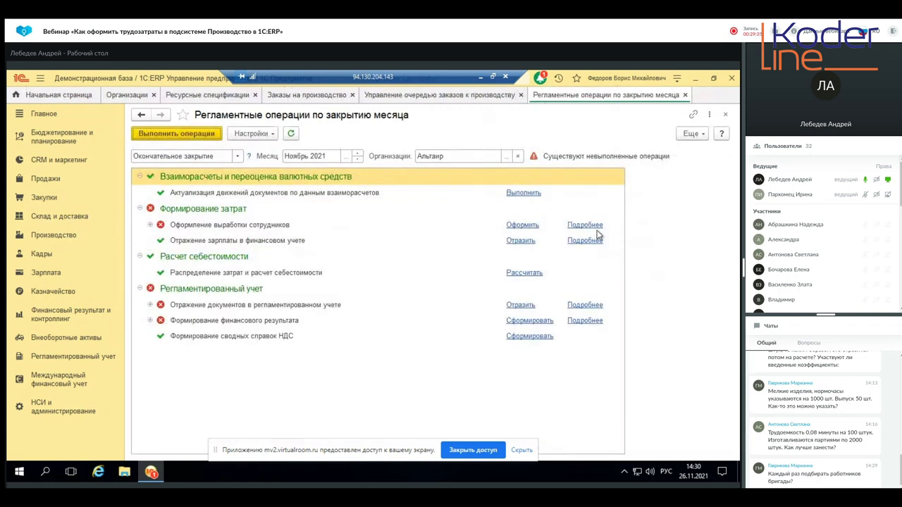
left_click(534, 226)
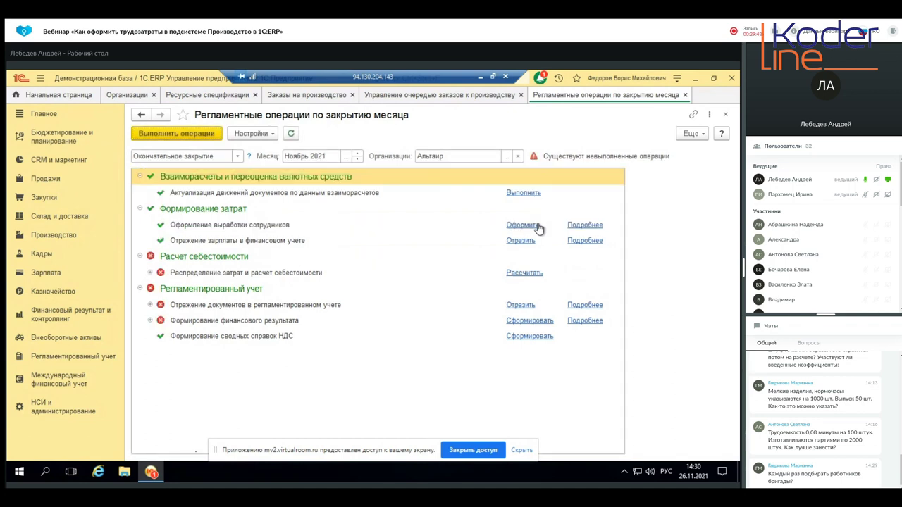
left_click(533, 274)
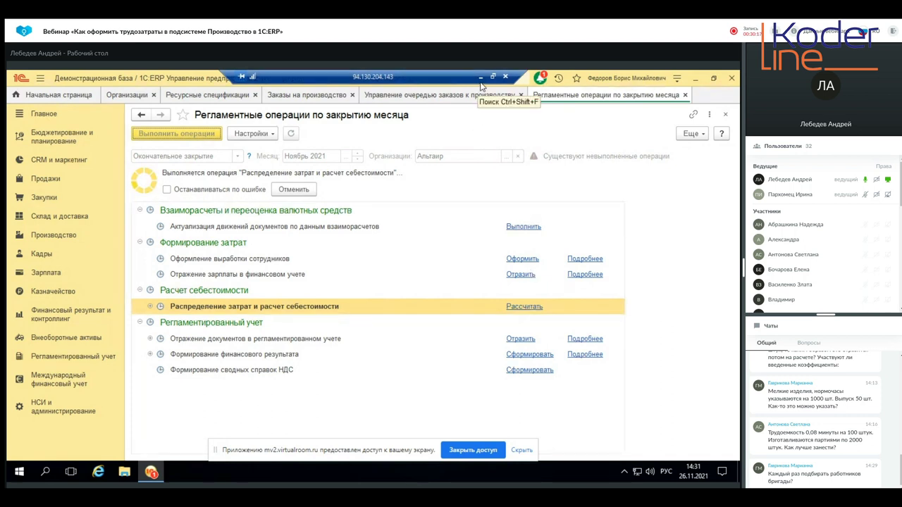
left_click(482, 77)
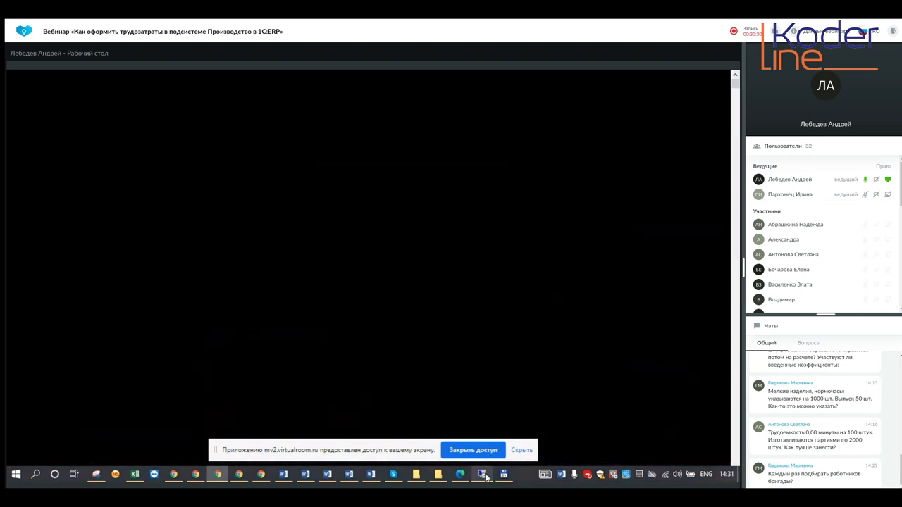
left_click(483, 476)
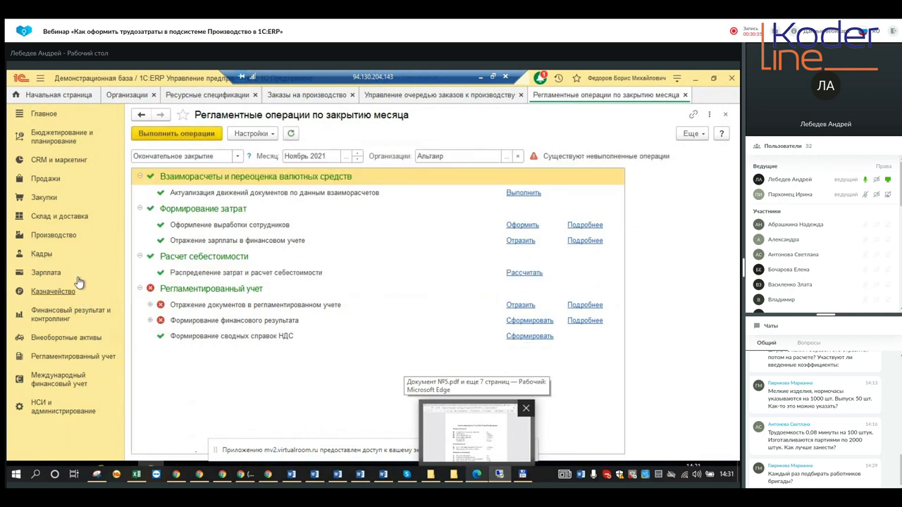
Step: Open the output document of Бригада Цеха 01-А - 2, examine the option for filling workers by the previous composition, and close it
left_click(70, 240)
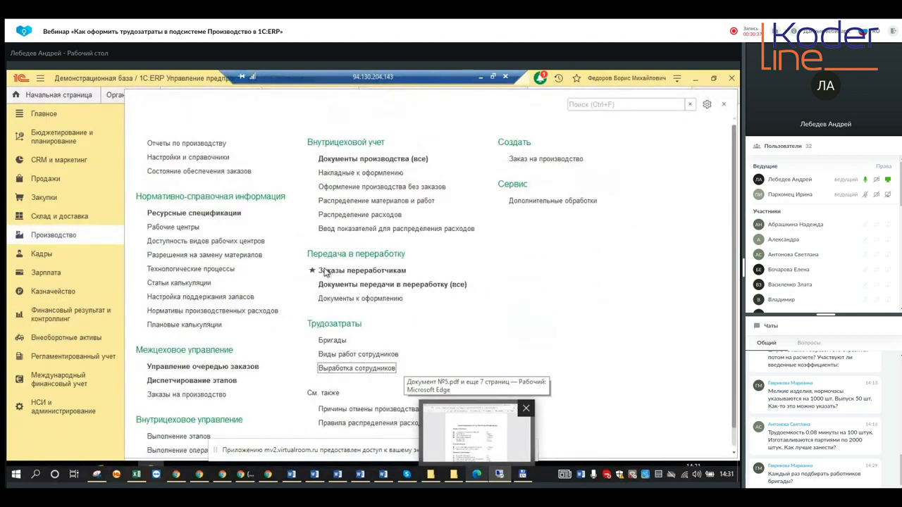
left_click(364, 366)
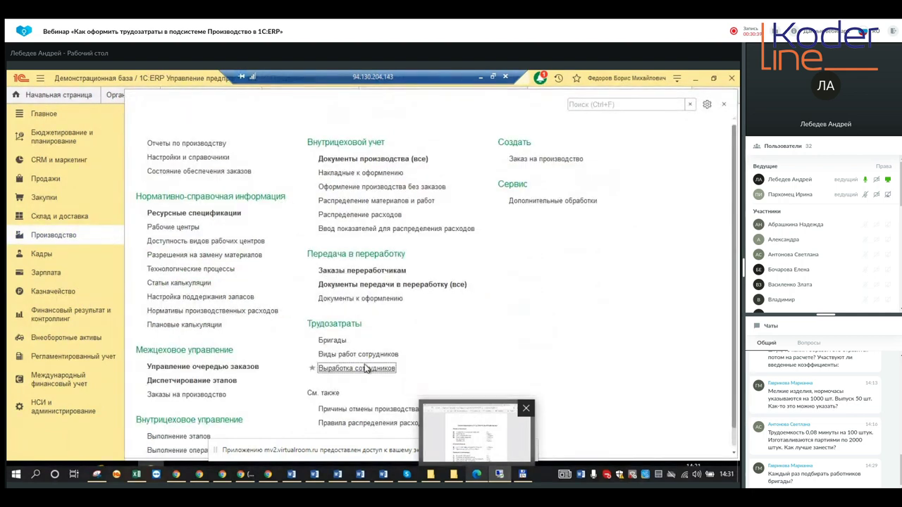
left_click(236, 153)
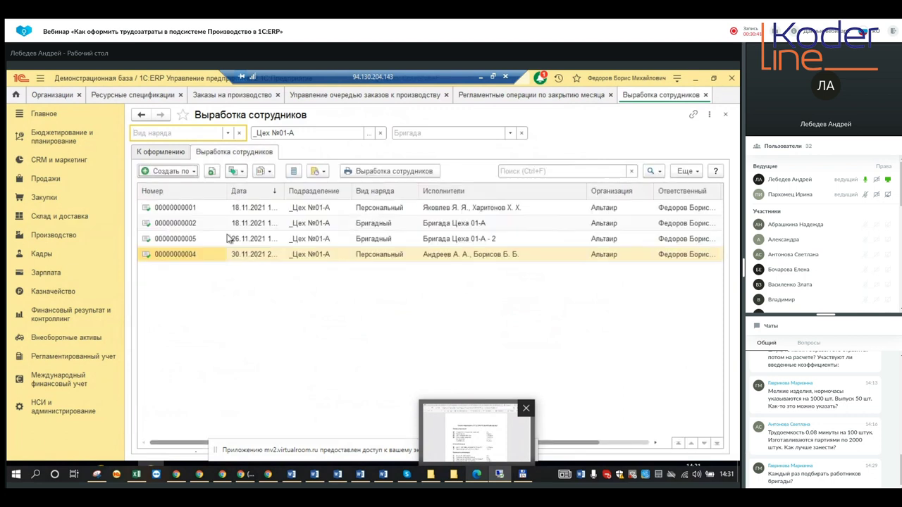
double_click(479, 239)
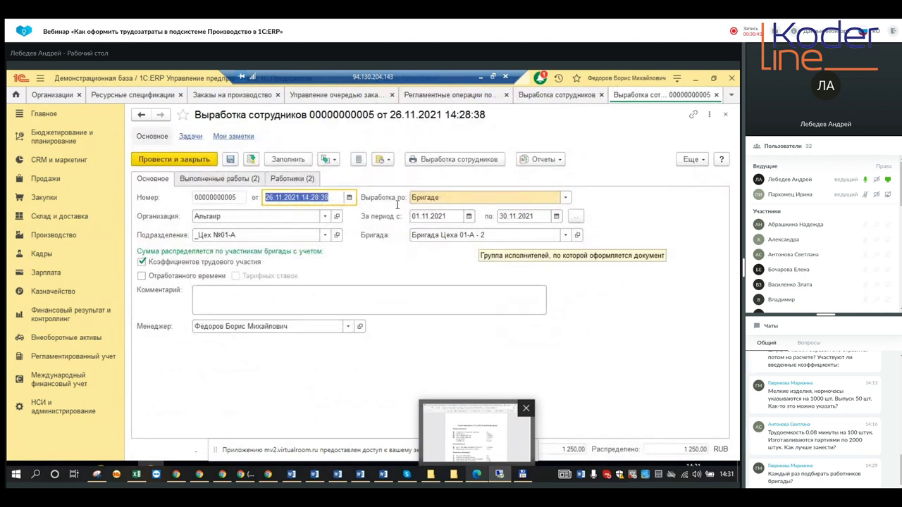
left_click(290, 182)
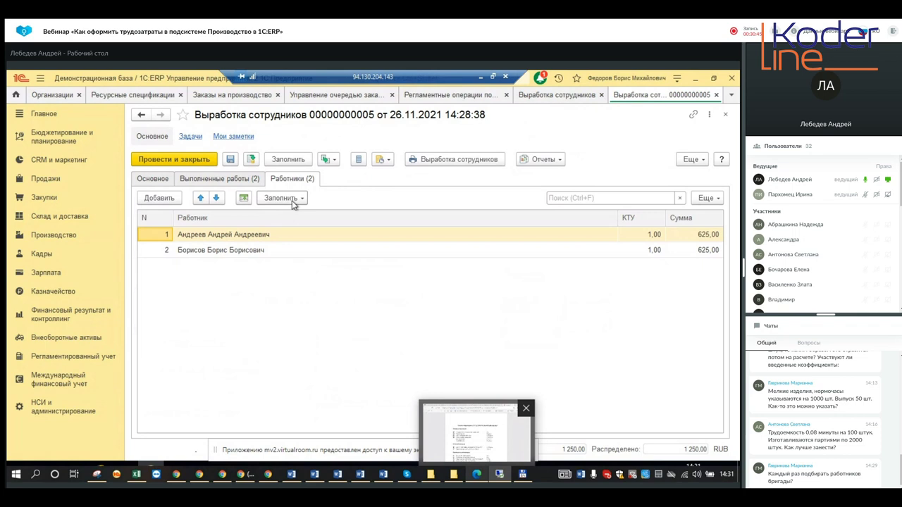
left_click(302, 199)
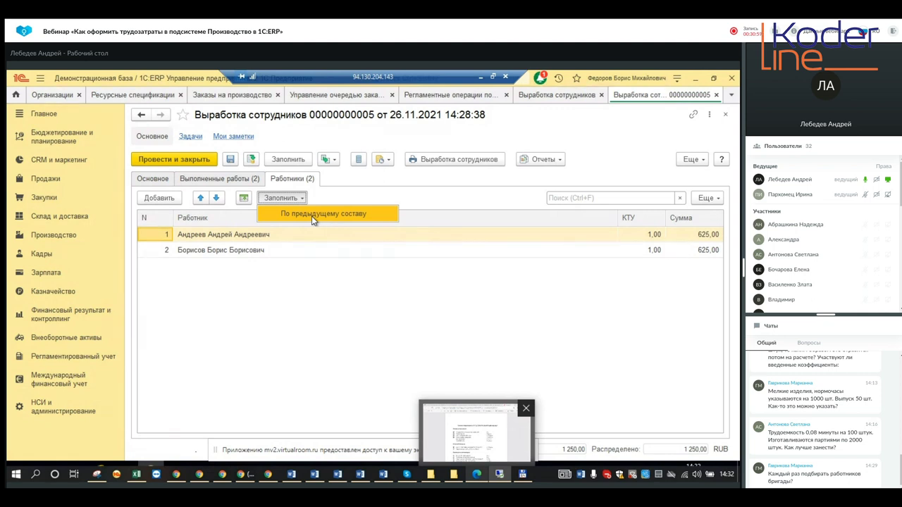
left_click(286, 351)
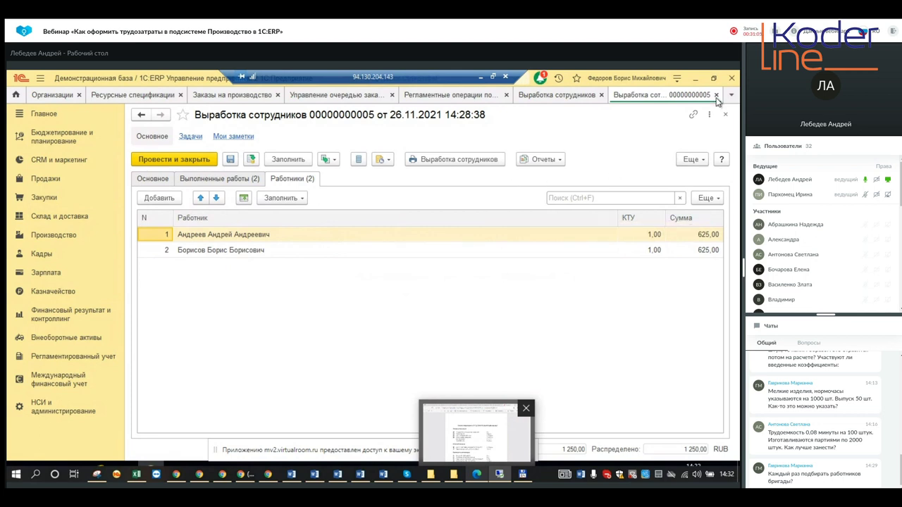
left_click(716, 95)
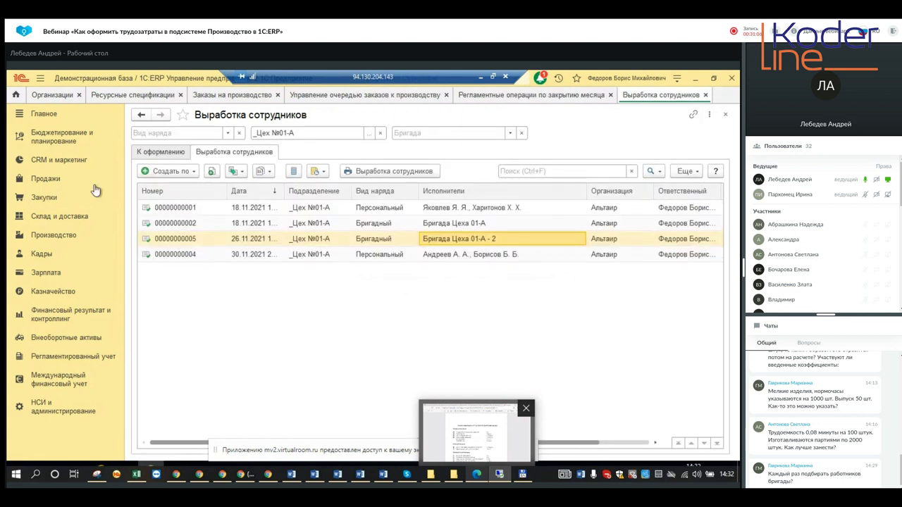
Step: Open the production report Анализ себестоимости выпущенной продукции по организации, set the period start to 26.11.2021, and generate it
left_click(74, 237)
left_click(157, 145)
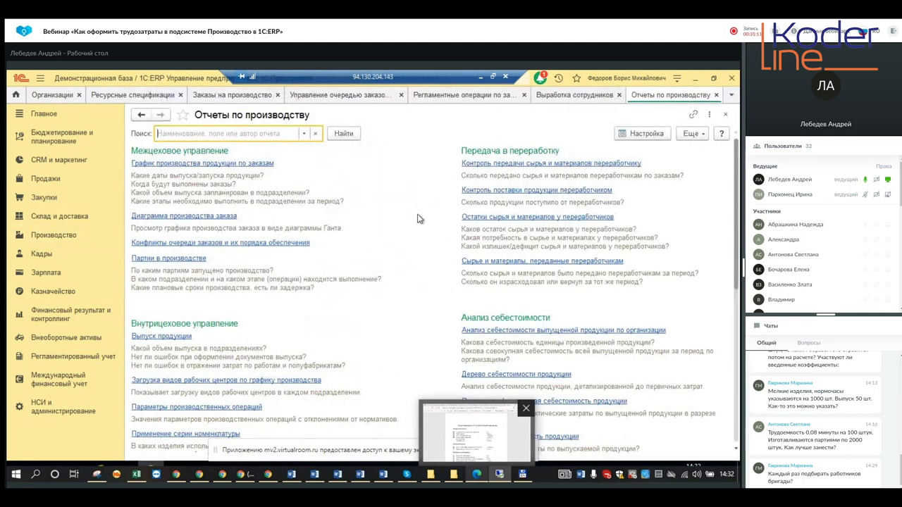
left_click(536, 330)
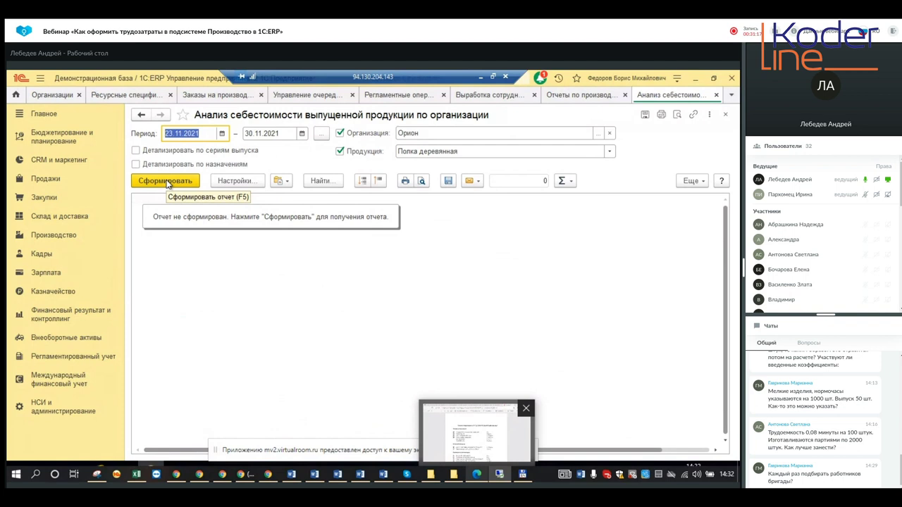
left_click(221, 133)
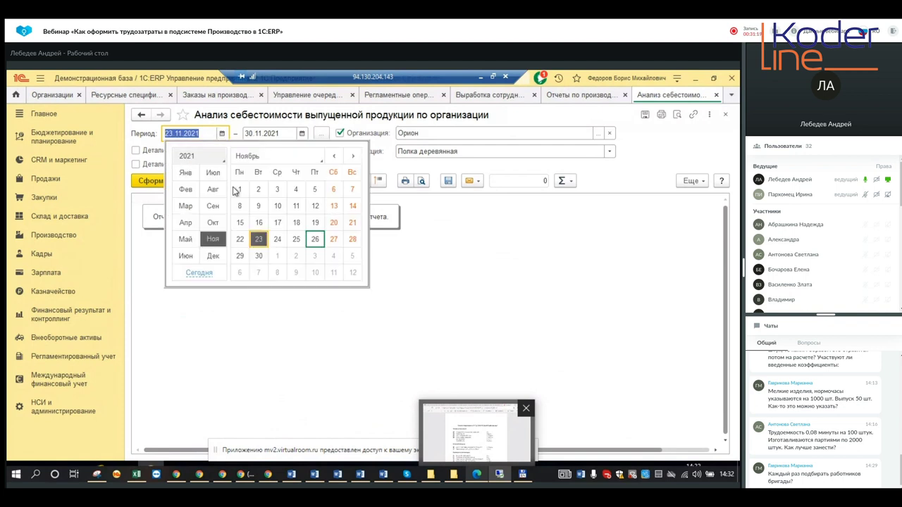
left_click(321, 238)
left_click(161, 182)
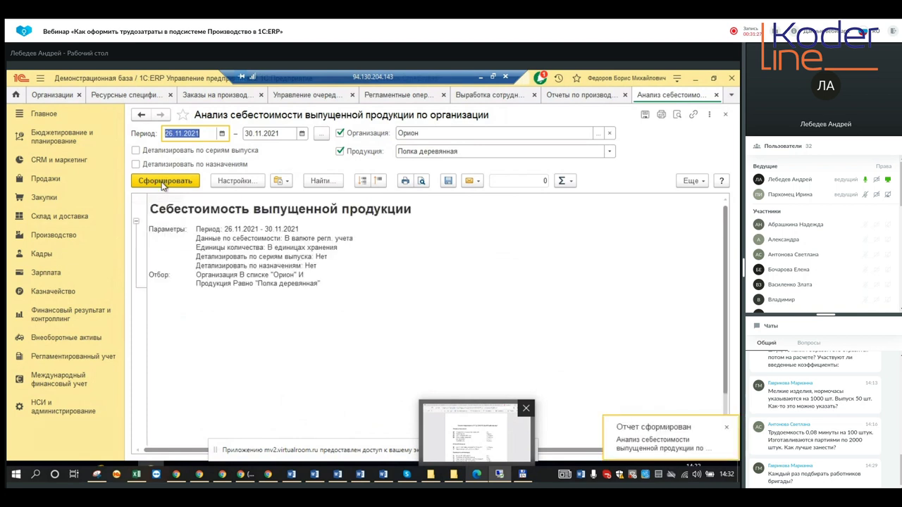
scroll(570, 344, "down", 2)
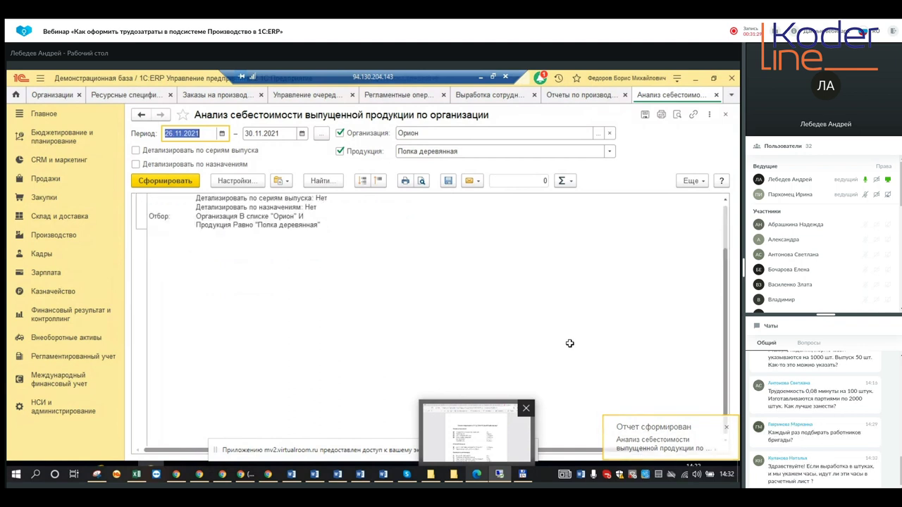
scroll(569, 343, "up", 2)
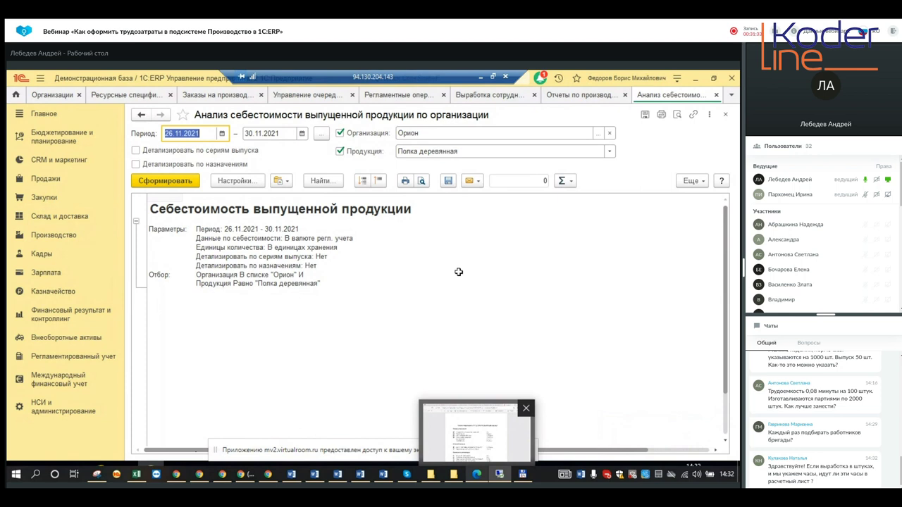
Step: Change the report's organization filter from Орион to Альтаир only and regenerate the report
left_click(597, 134)
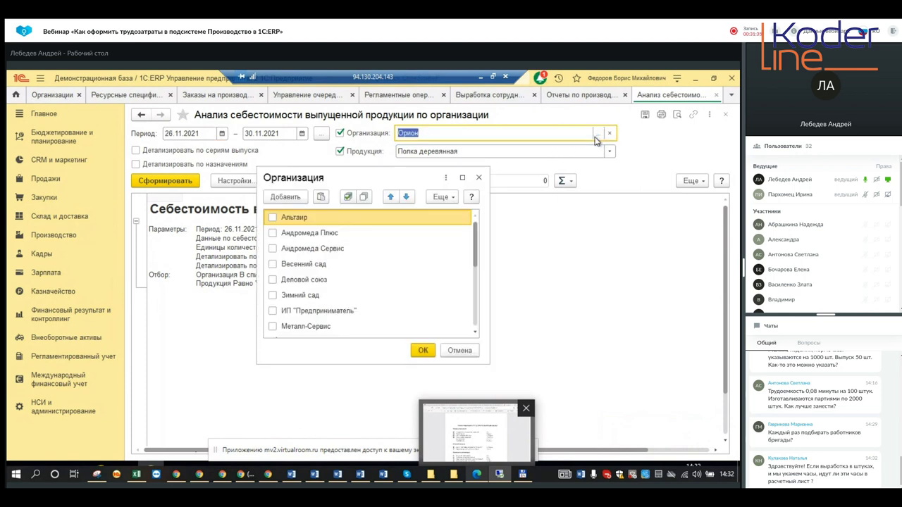
left_click(272, 218)
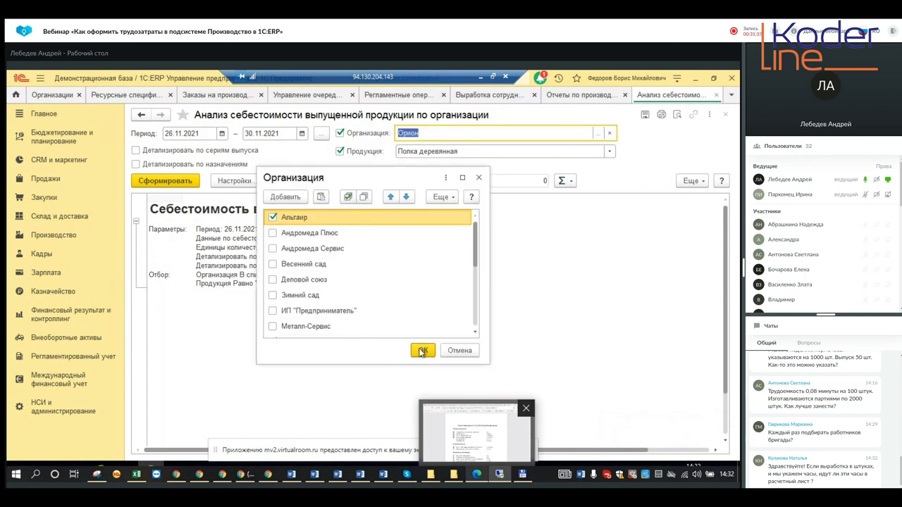
scroll(357, 315, "down", 1)
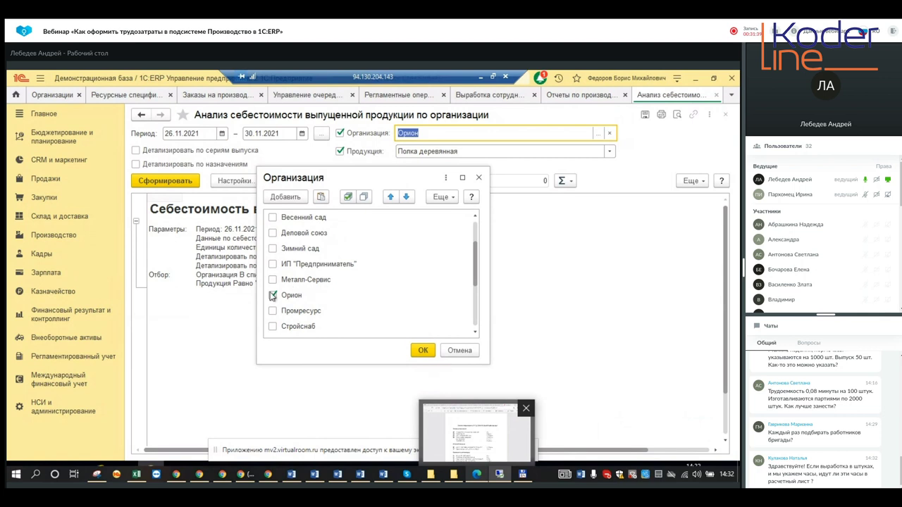
left_click(272, 296)
left_click(423, 350)
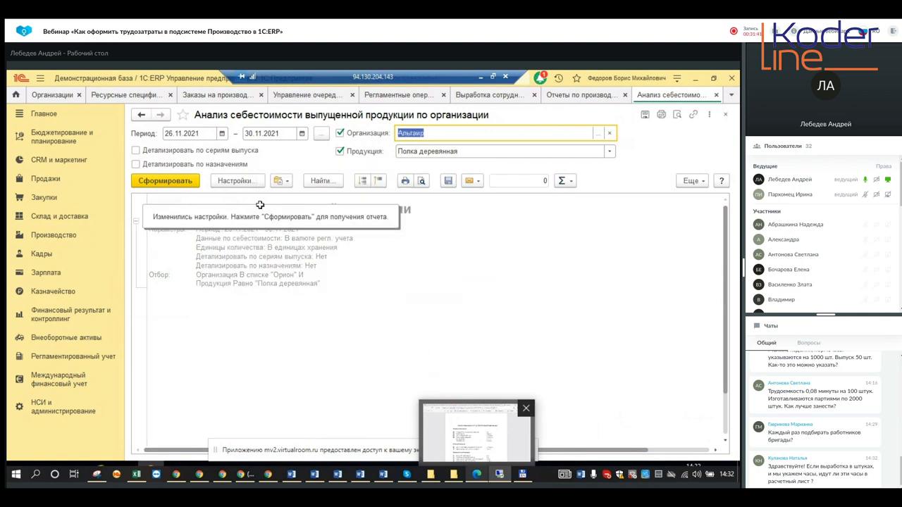
left_click(164, 178)
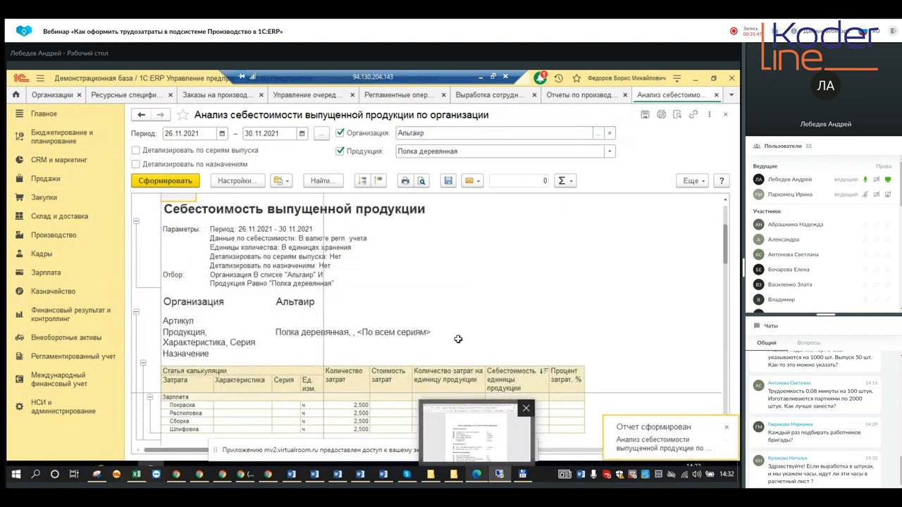
Step: Collapse the cost report's parameters, examine the labour quantities and material costs of Полка деревянная, and close the report
left_click(622, 362)
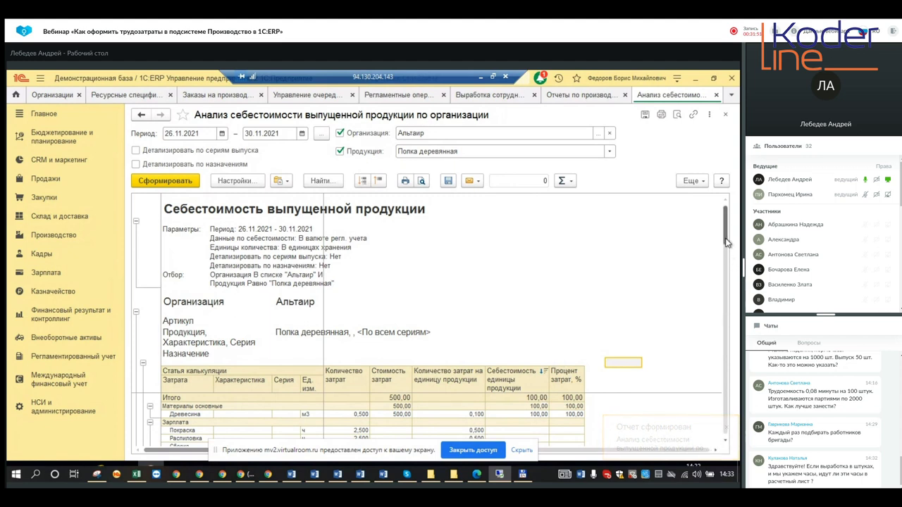
left_click(137, 221)
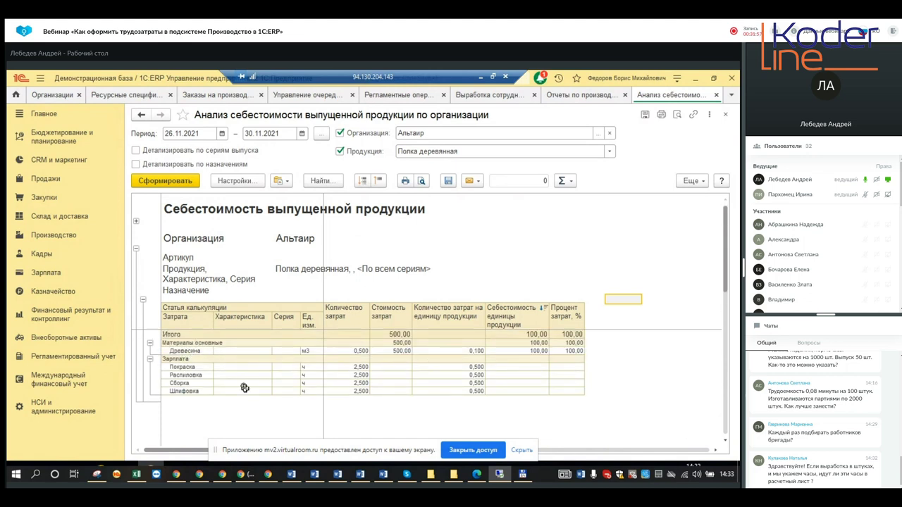
left_click_drag(185, 367, 187, 391)
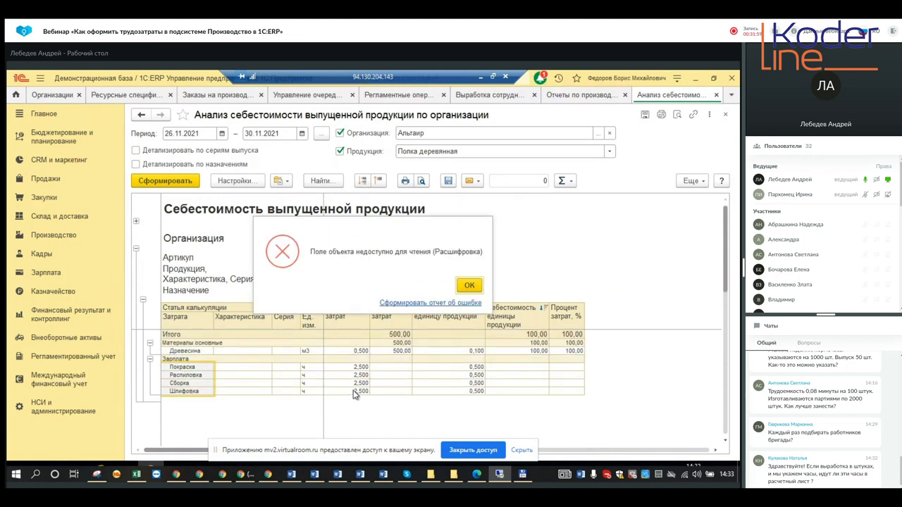
left_click(471, 284)
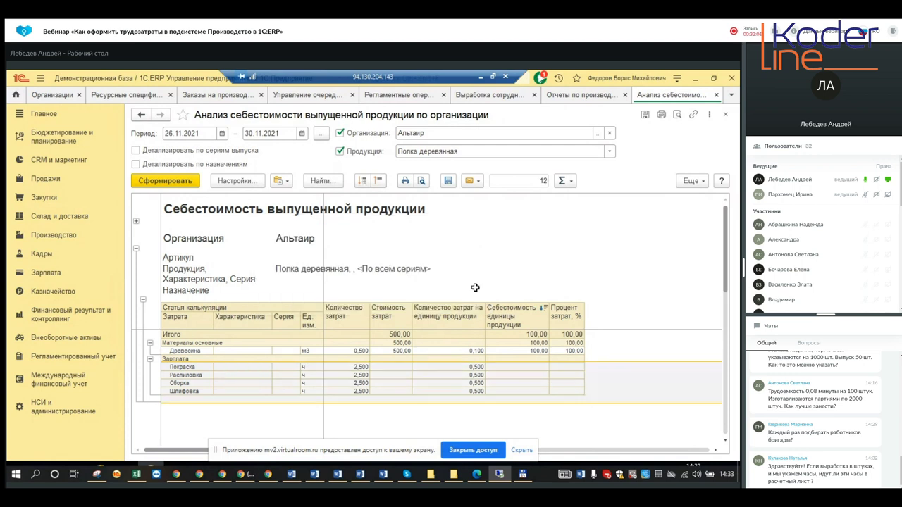
left_click(363, 367)
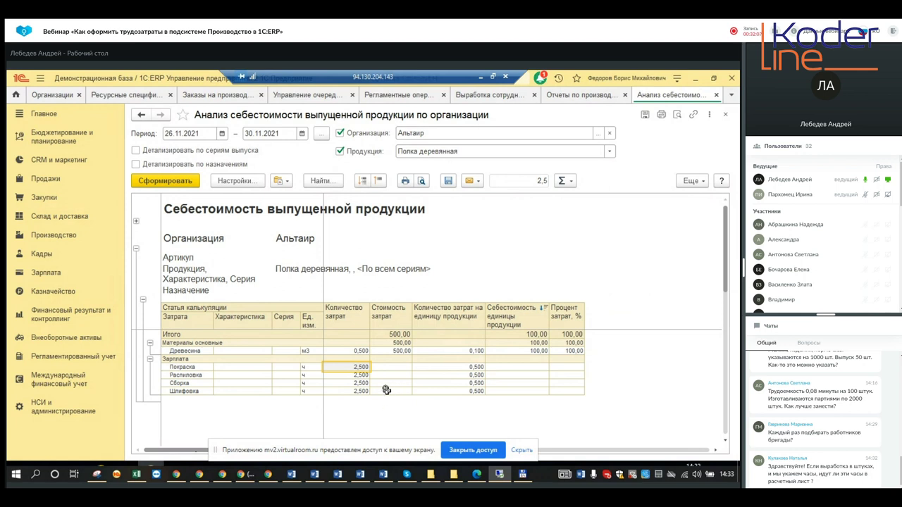
left_click(398, 352)
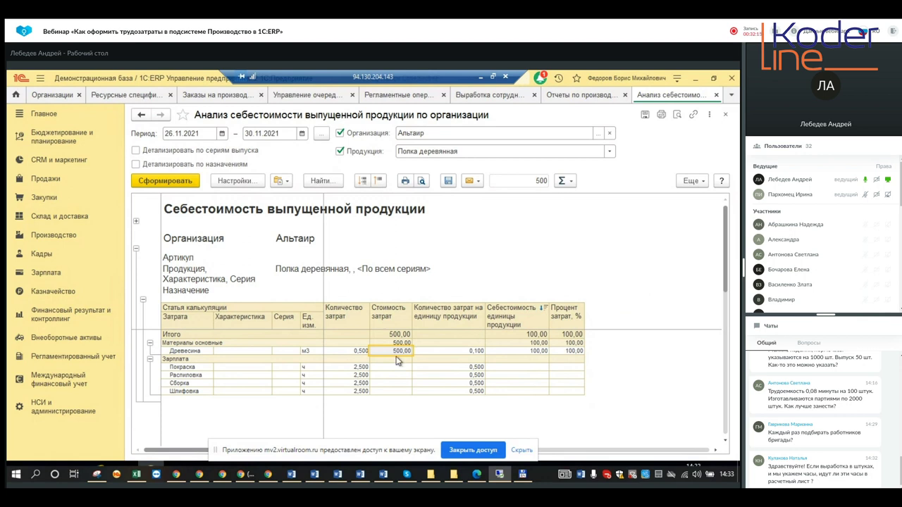
left_click(484, 271)
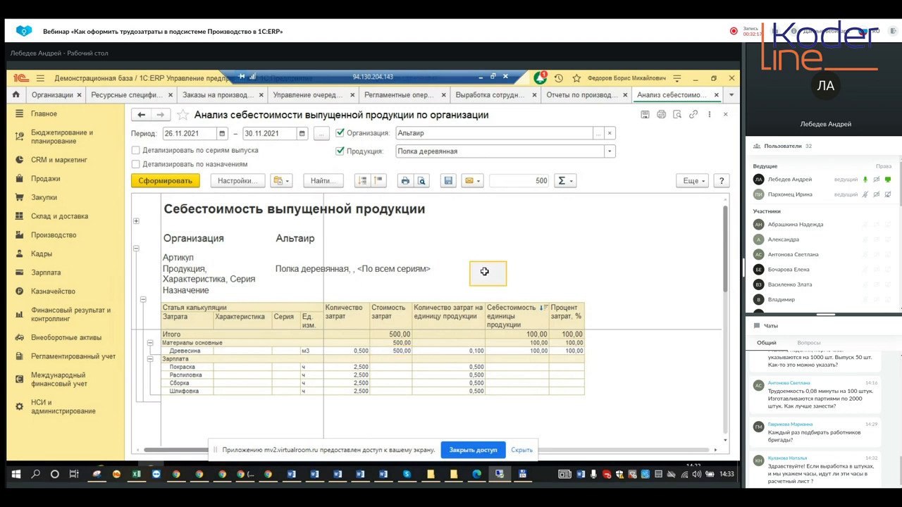
left_click(436, 244)
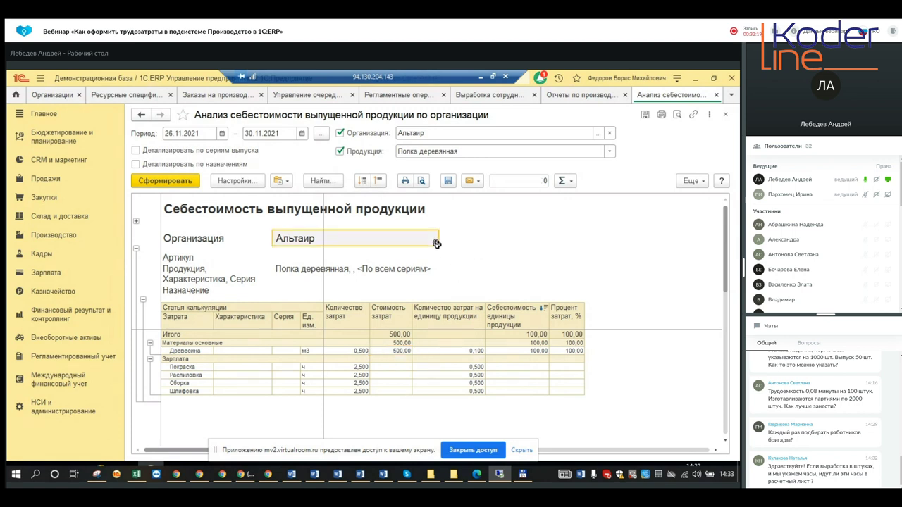
left_click(717, 95)
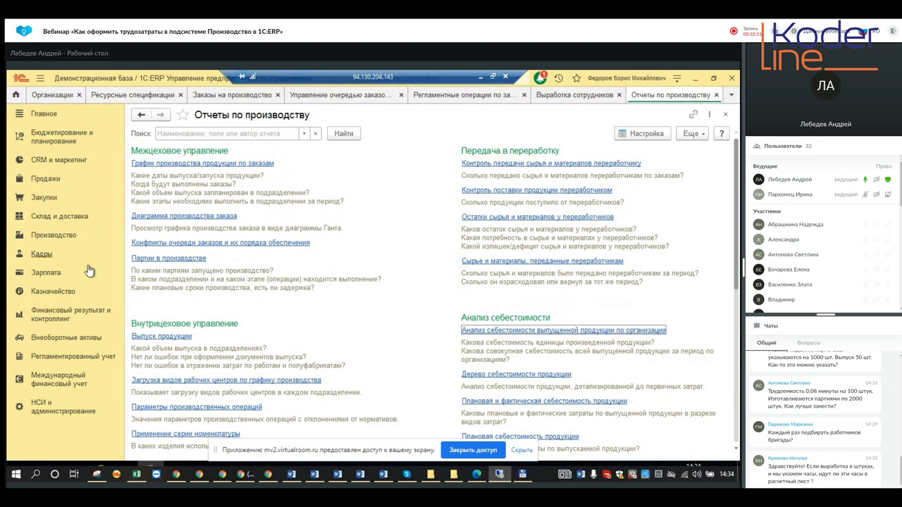
Step: Create a Начисление зарплаты и взносов document for Альтаир for November 2021 and fill it in automatically
left_click(60, 274)
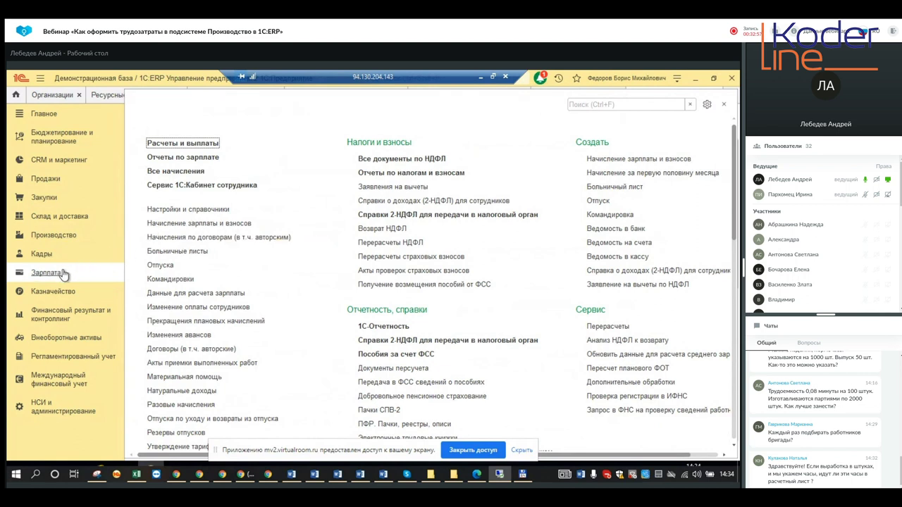
left_click(198, 223)
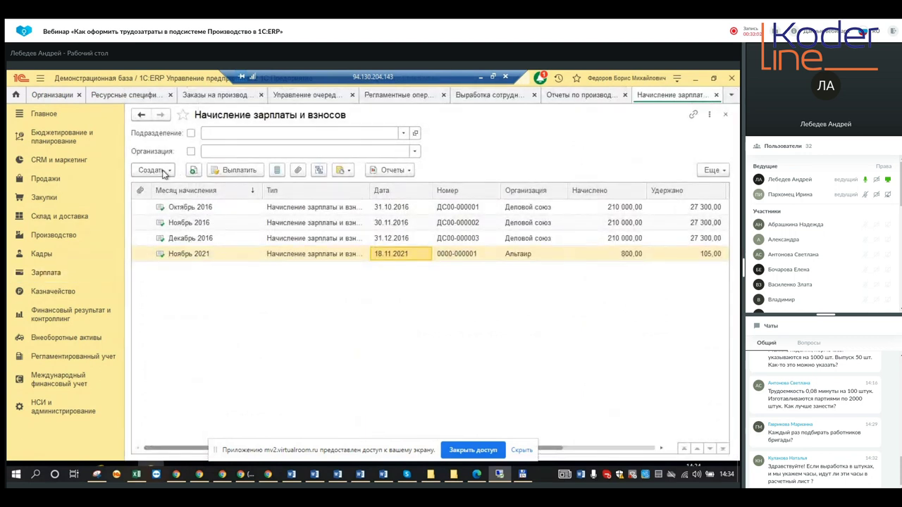
left_click(164, 174)
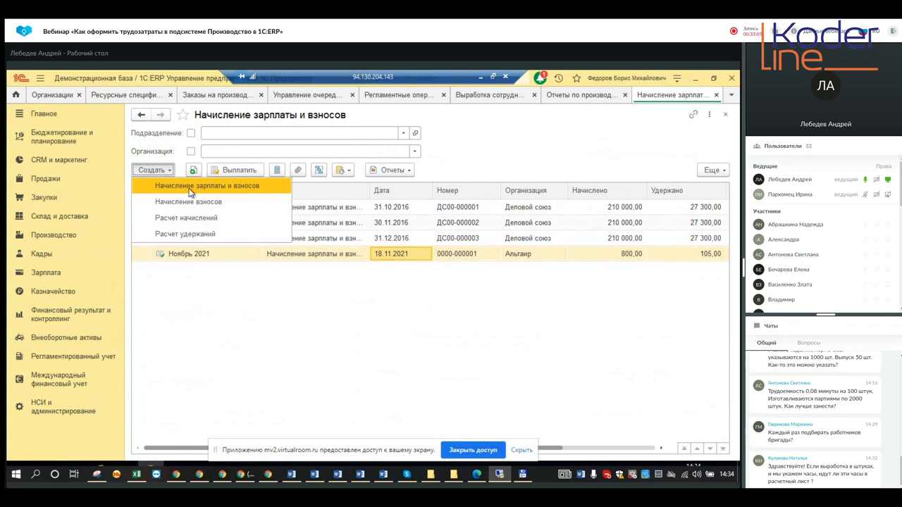
left_click(189, 187)
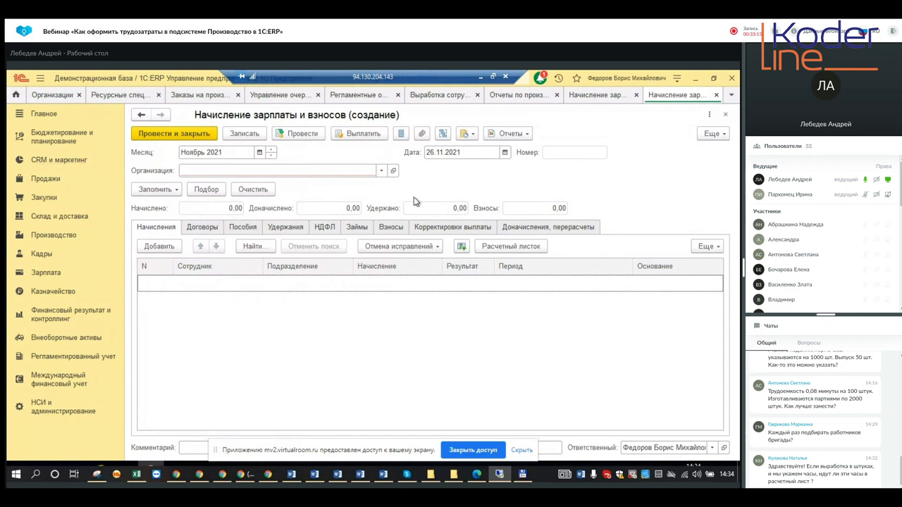
left_click(383, 171)
left_click(291, 189)
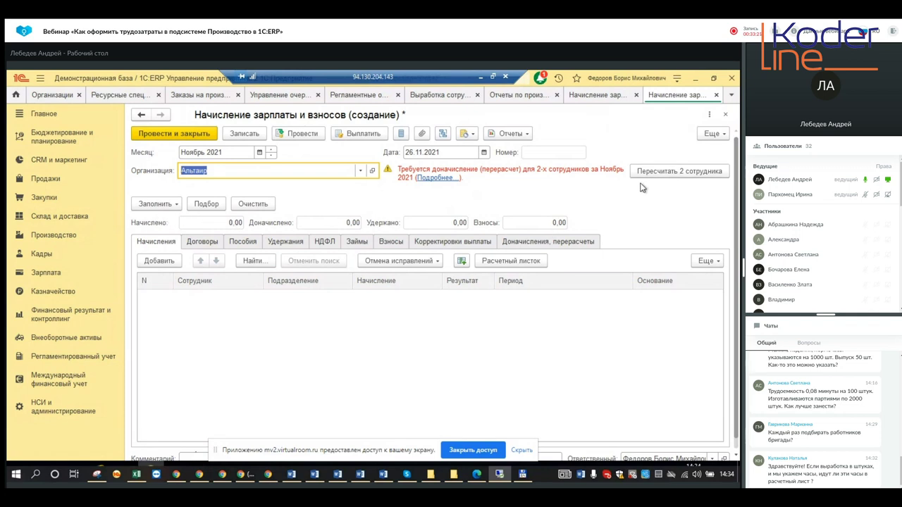
left_click(169, 205)
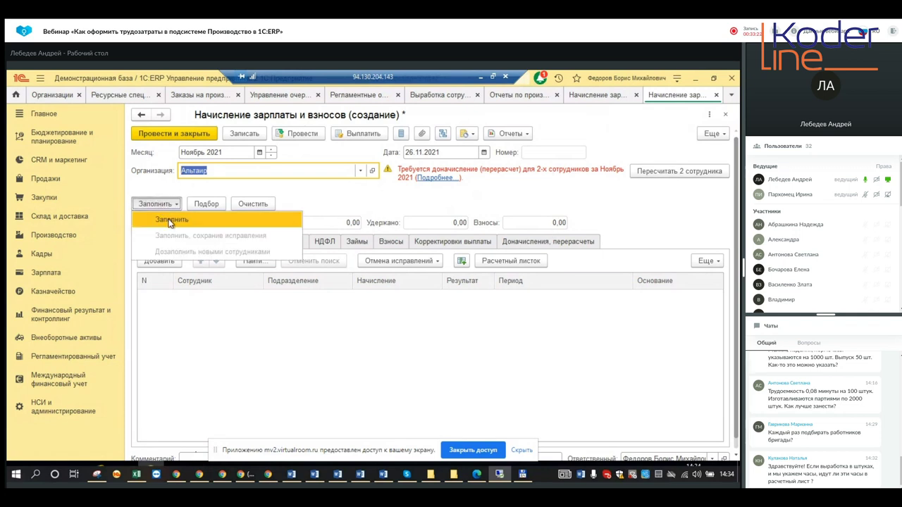
left_click(169, 222)
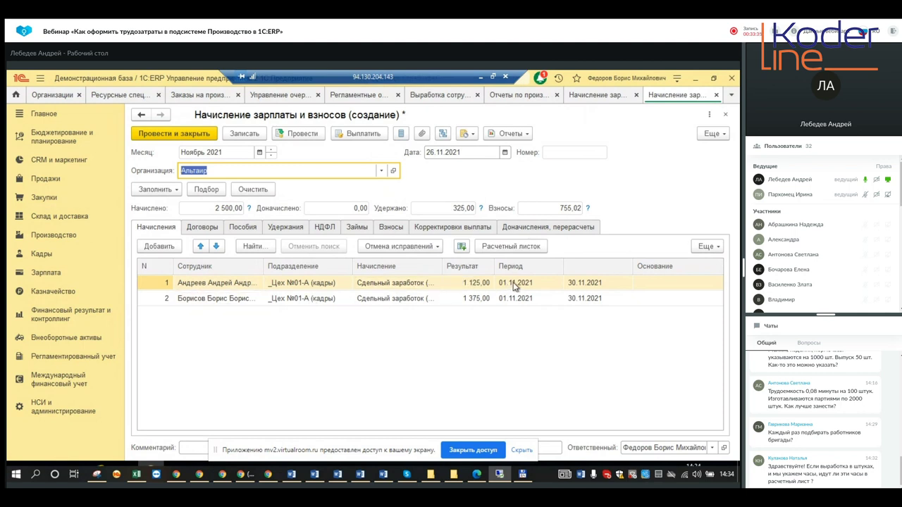
Step: Check the payroll document's accruals, contributions, deductions and НДФЛ, and post and close it
left_click_drag(443, 263, 487, 263)
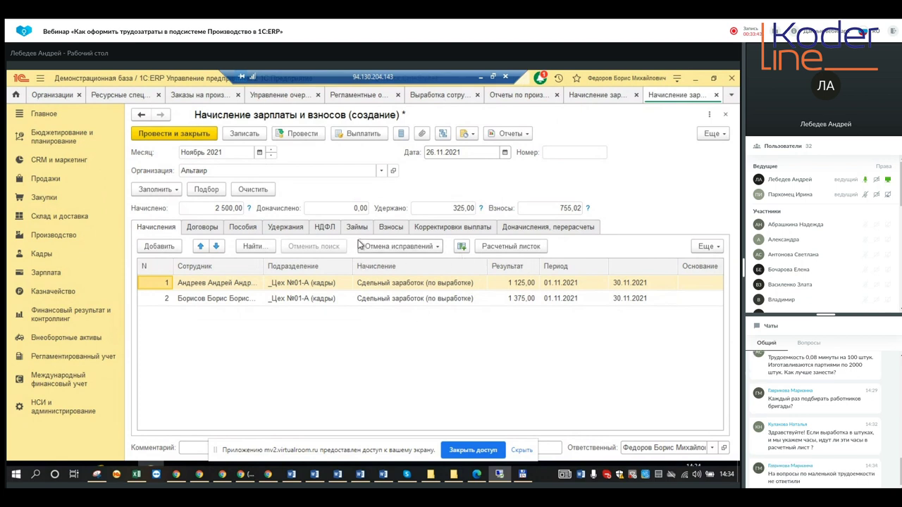
left_click(390, 229)
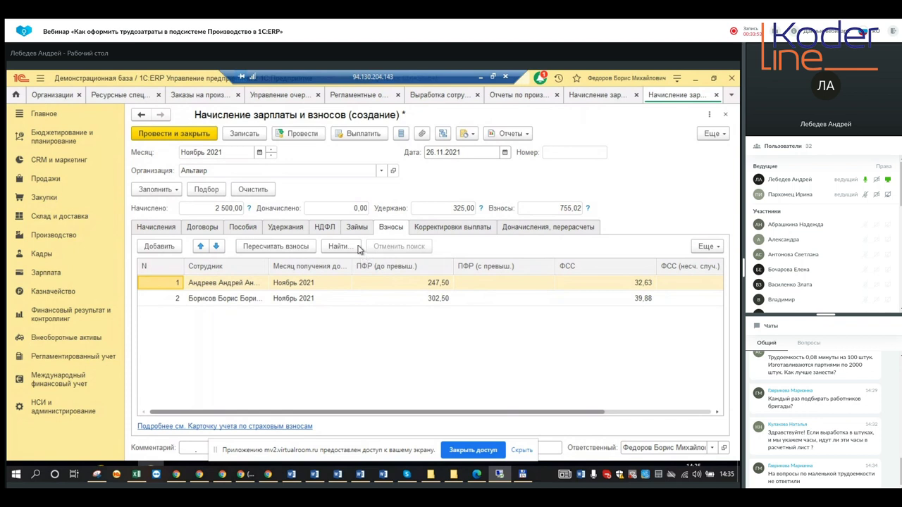
left_click(293, 231)
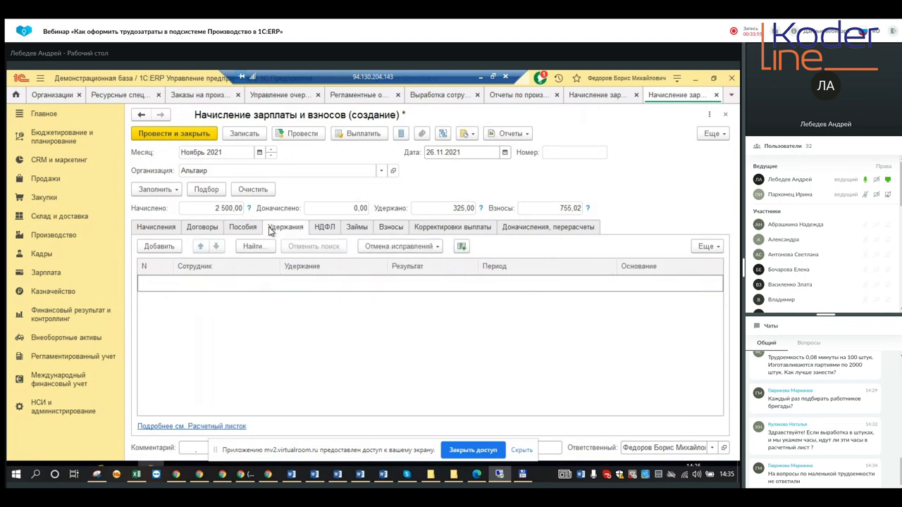
left_click(324, 235)
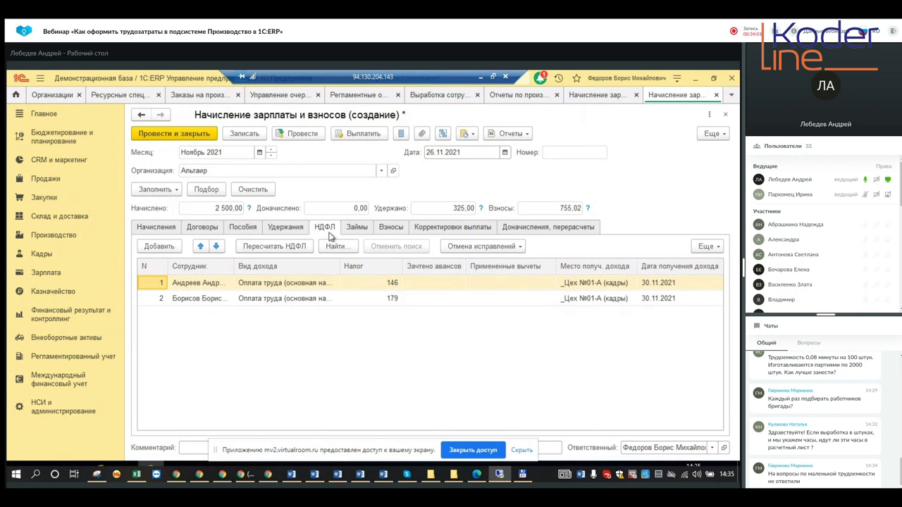
left_click(153, 230)
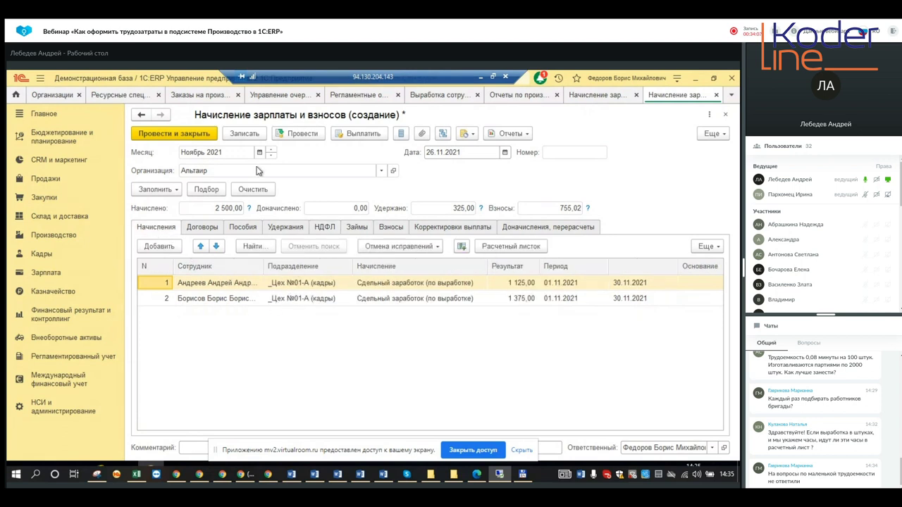
left_click(179, 134)
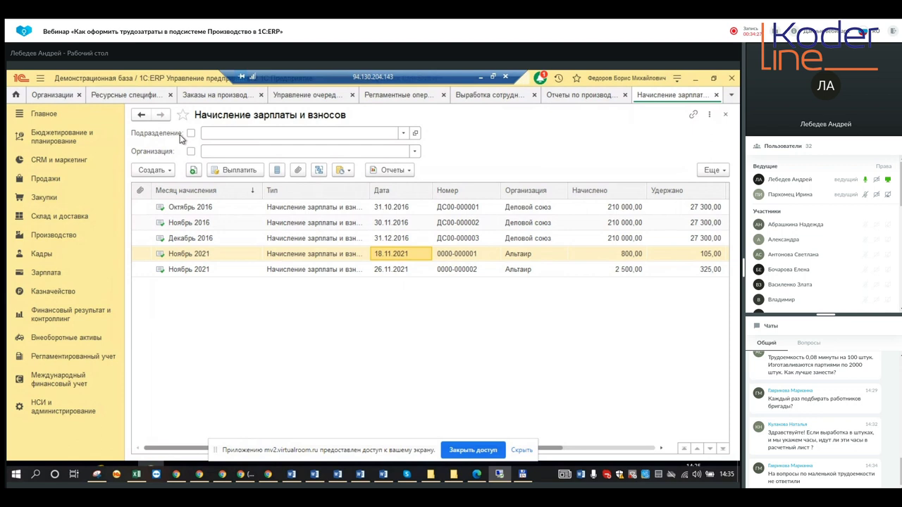
Step: Look through the Зарплата section's commands for Отражение зарплаты в финансовом учете
left_click(46, 272)
mouse_move(266, 475)
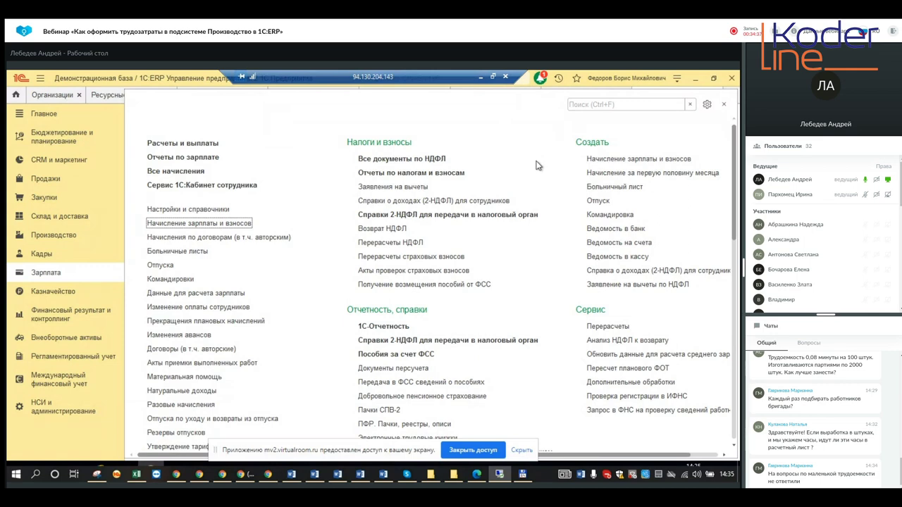
scroll(282, 220, "down", 3)
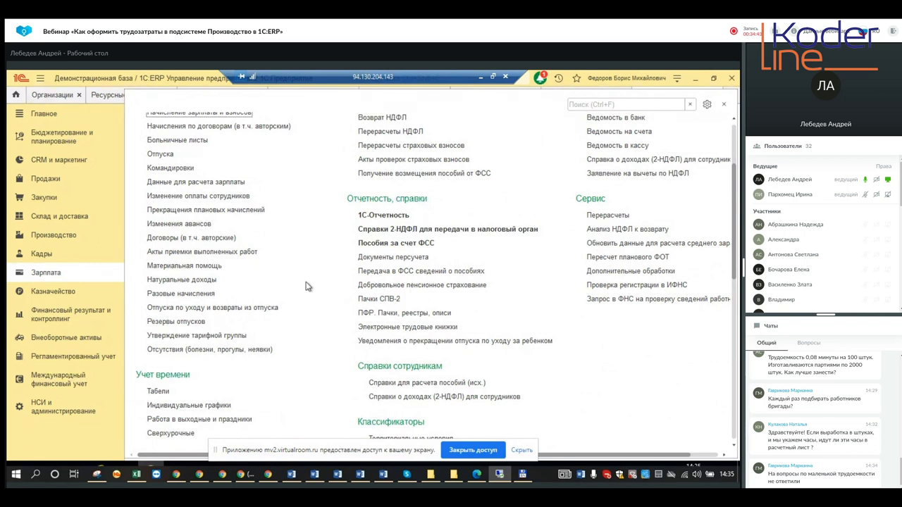
scroll(306, 286, "up", 2)
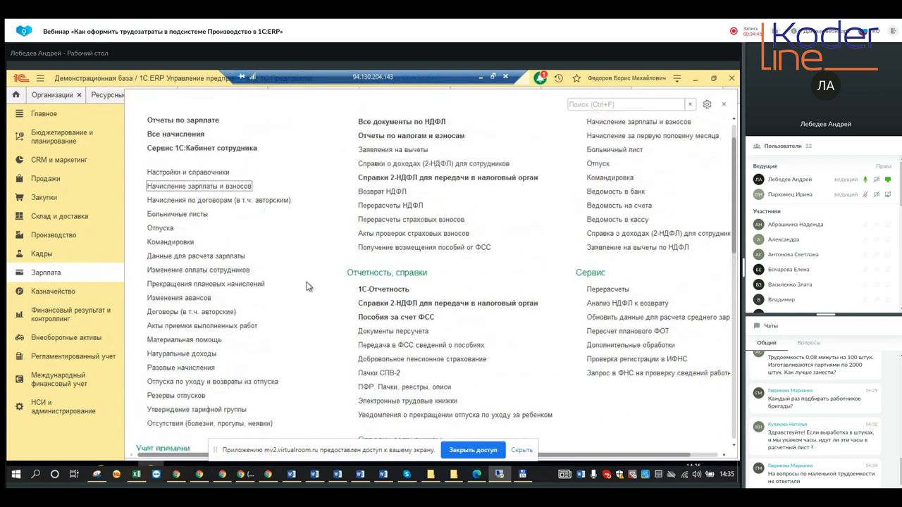
scroll(306, 286, "up", 1)
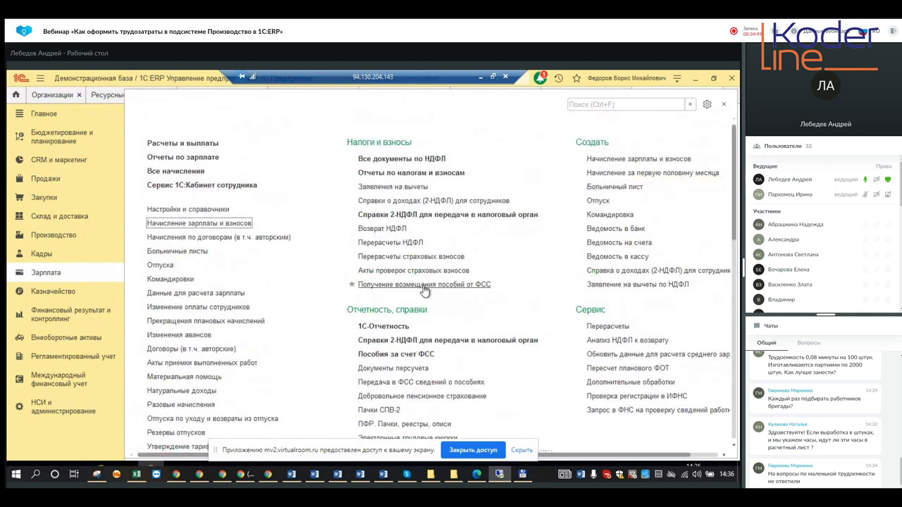
scroll(314, 320, "down", 1)
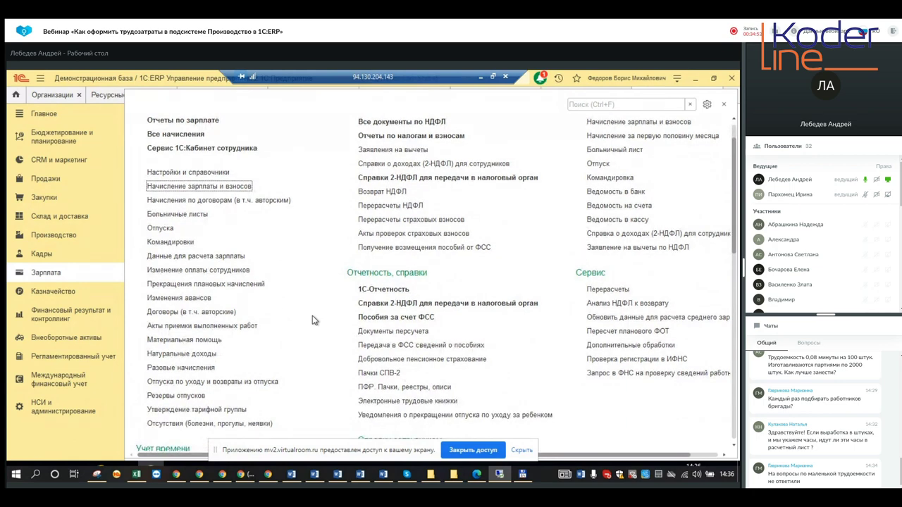
scroll(314, 319, "down", 2)
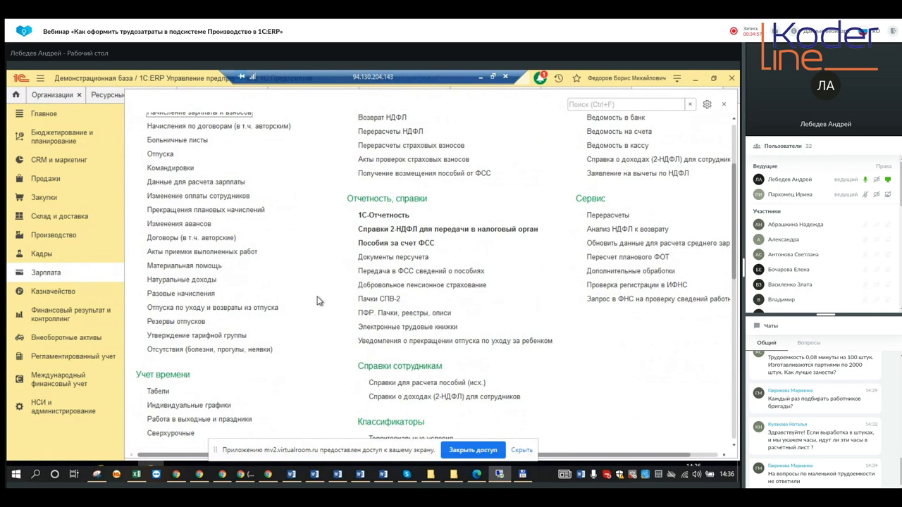
scroll(317, 301, "up", 2)
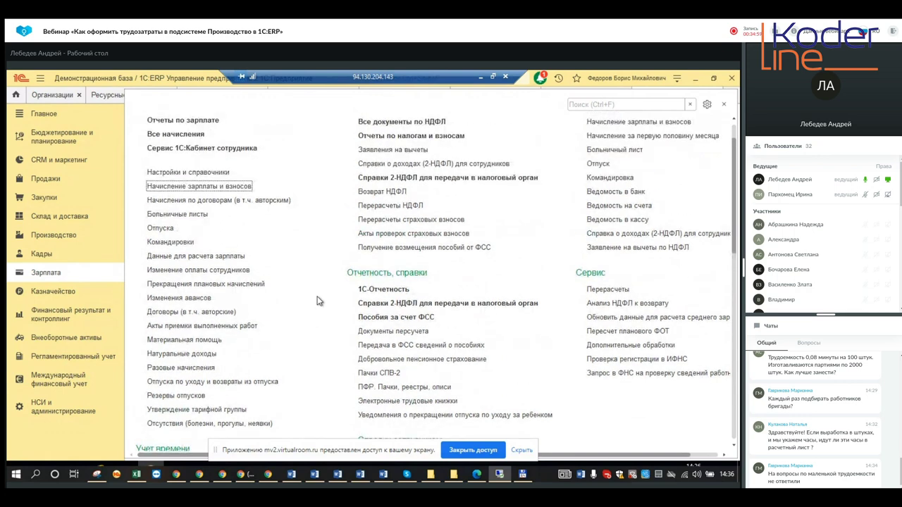
scroll(317, 301, "down", 5)
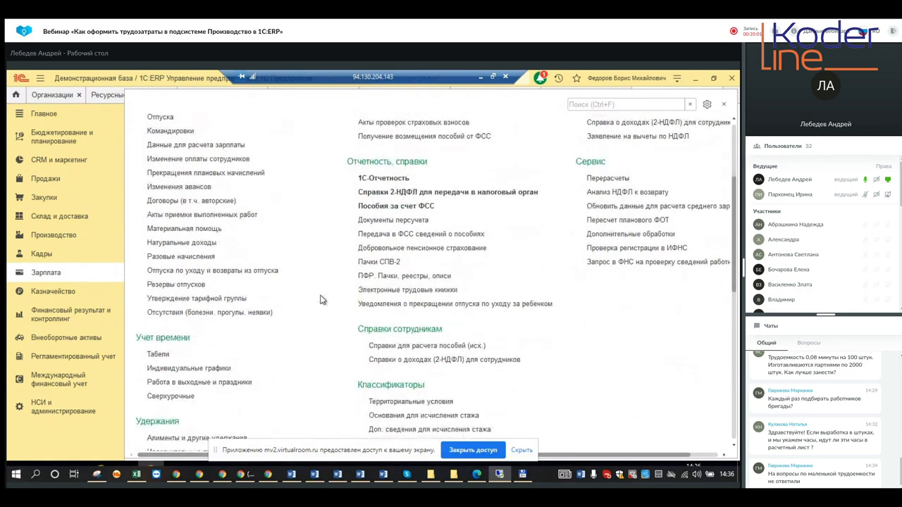
scroll(320, 300, "down", 9)
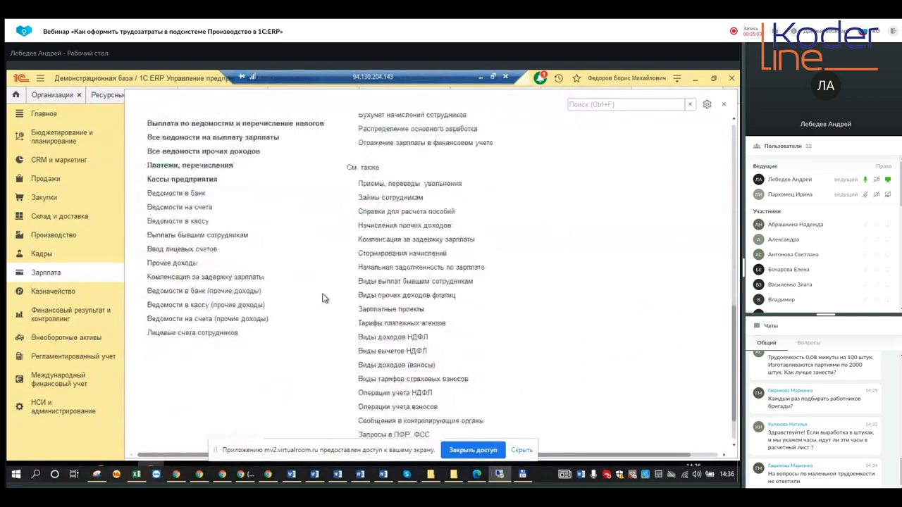
scroll(322, 299, "down", 1)
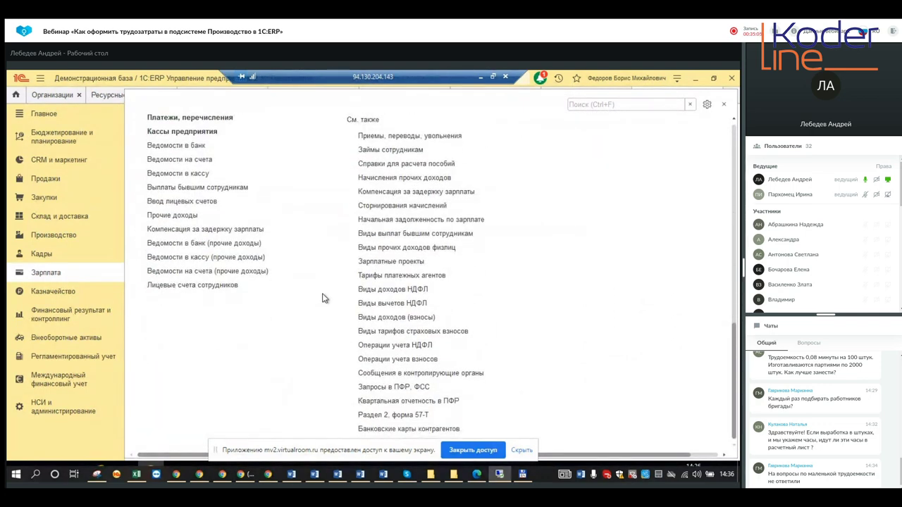
scroll(323, 299, "up", 5)
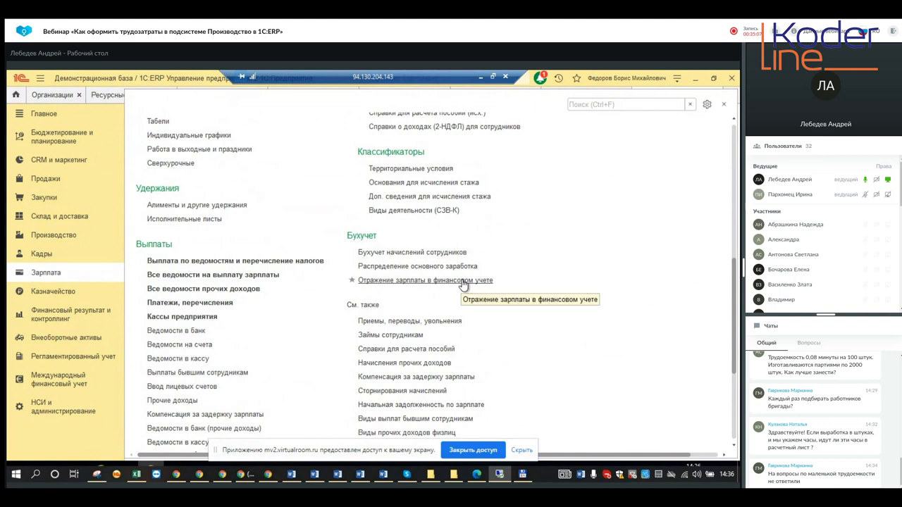
Step: Create an Отражение зарплаты в финансовом учете document for Альтаир for November 2021 and fill it in automatically
left_click(62, 315)
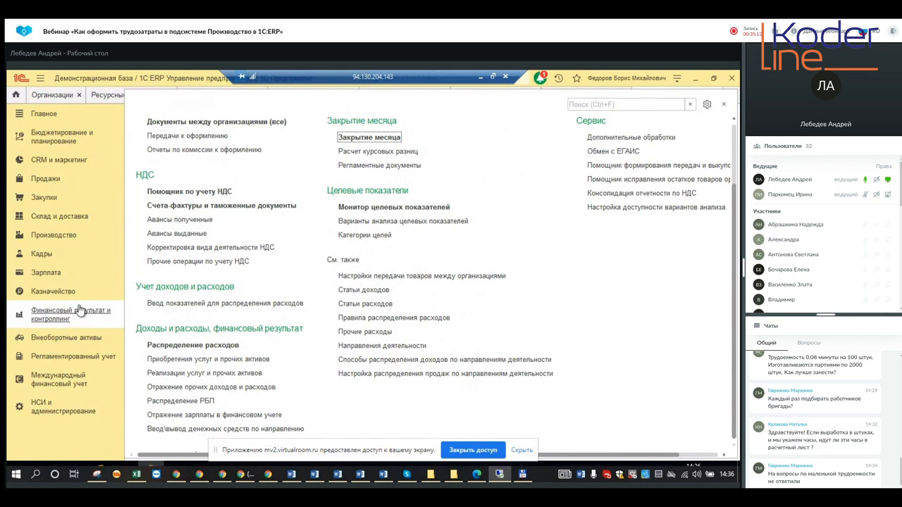
left_click(223, 417)
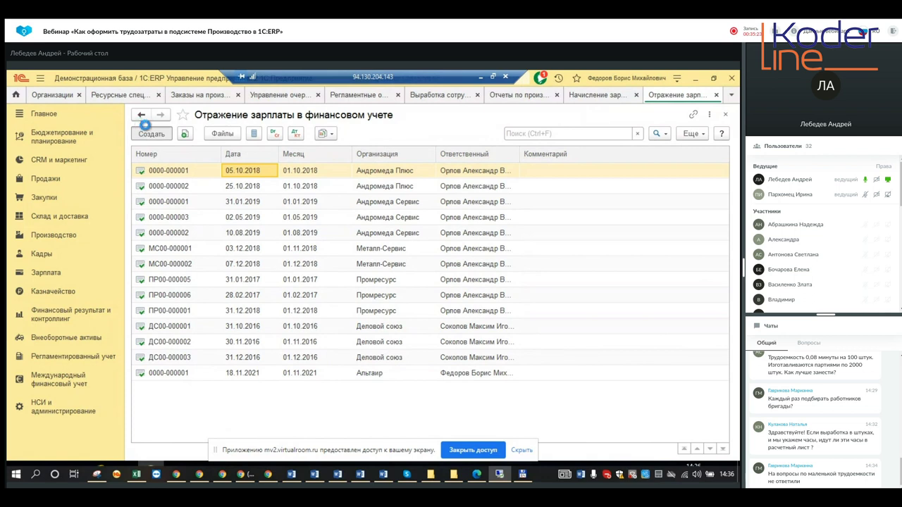
left_click(151, 134)
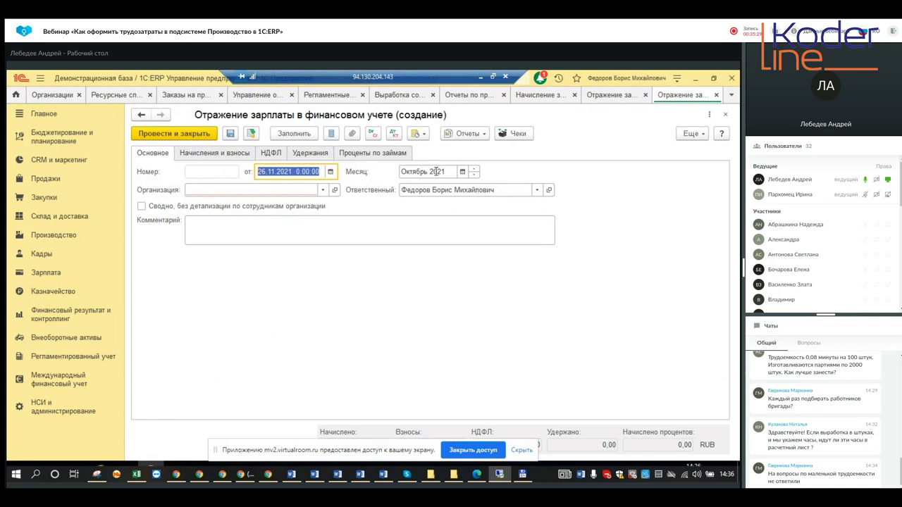
left_click(475, 169)
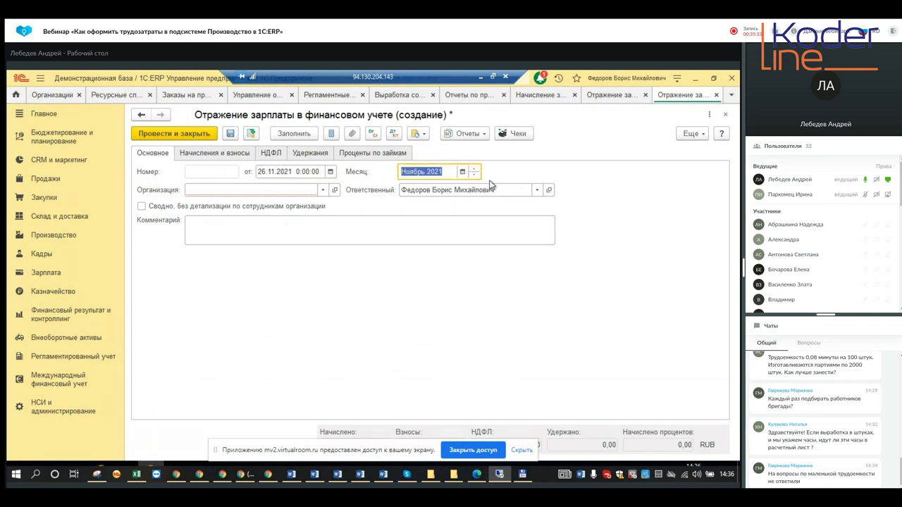
left_click(321, 191)
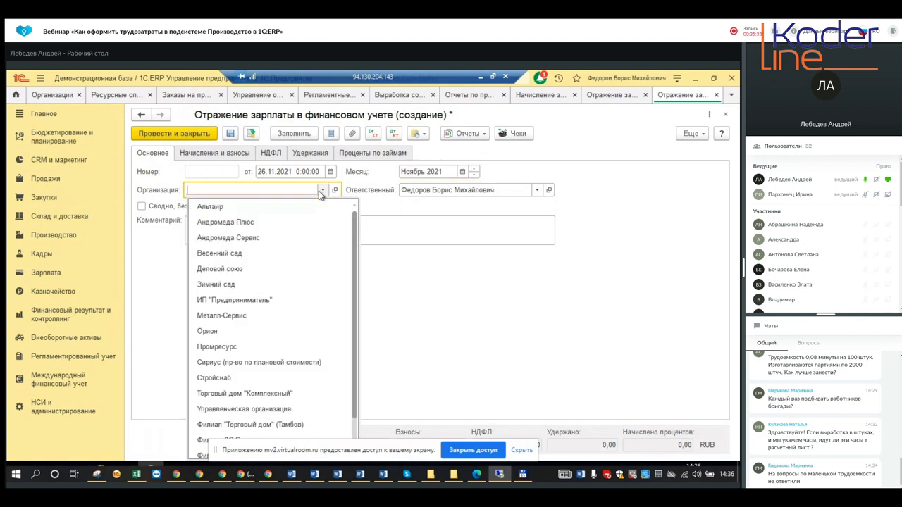
left_click(238, 204)
left_click(275, 225)
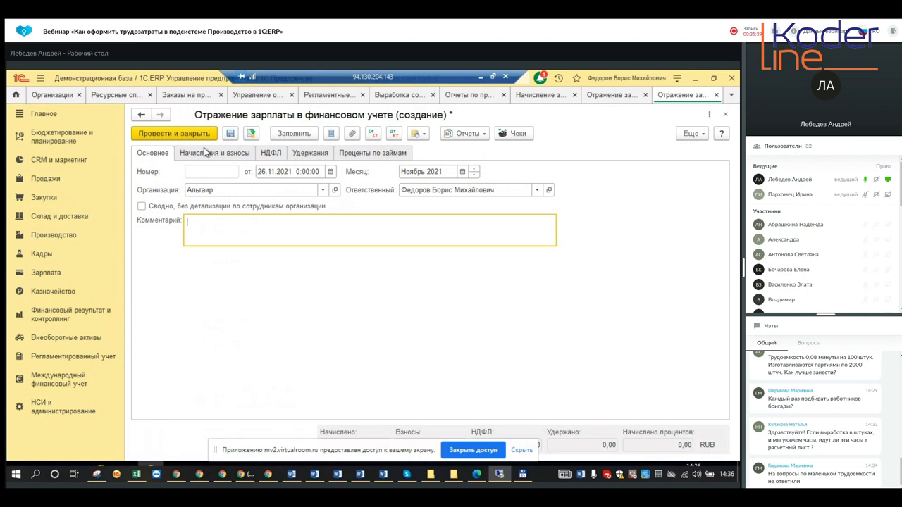
left_click(298, 134)
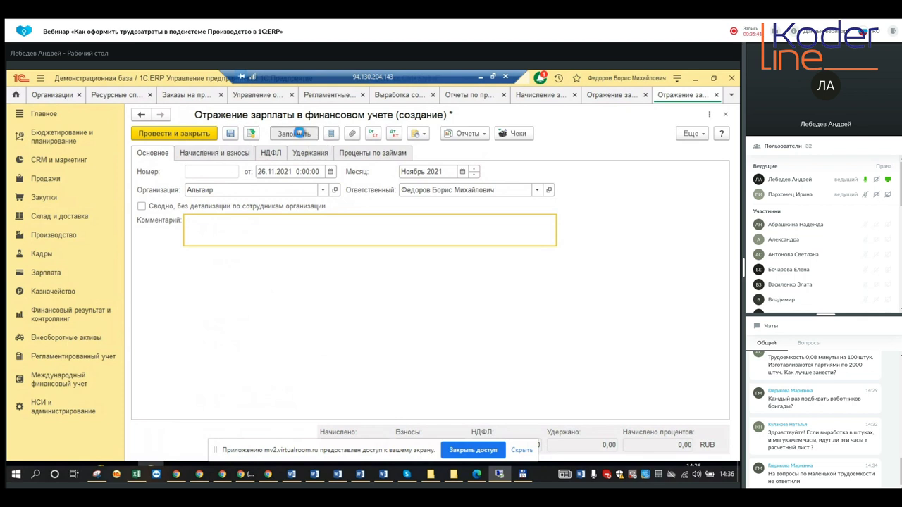
Step: Open the employee breakdown of the _Цех №01-А piecework accrual and examine the accrued amounts and contributions
left_click(236, 153)
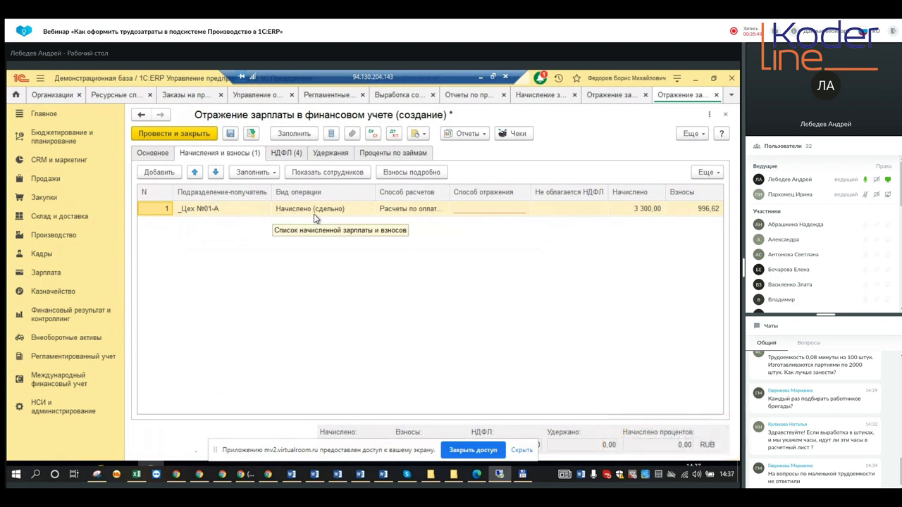
left_click(477, 212)
double_click(477, 212)
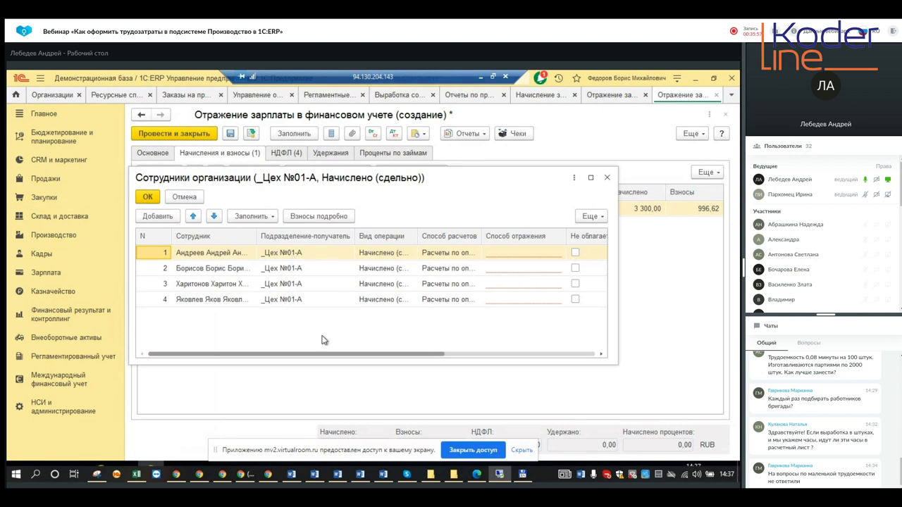
left_click_drag(332, 357, 607, 357)
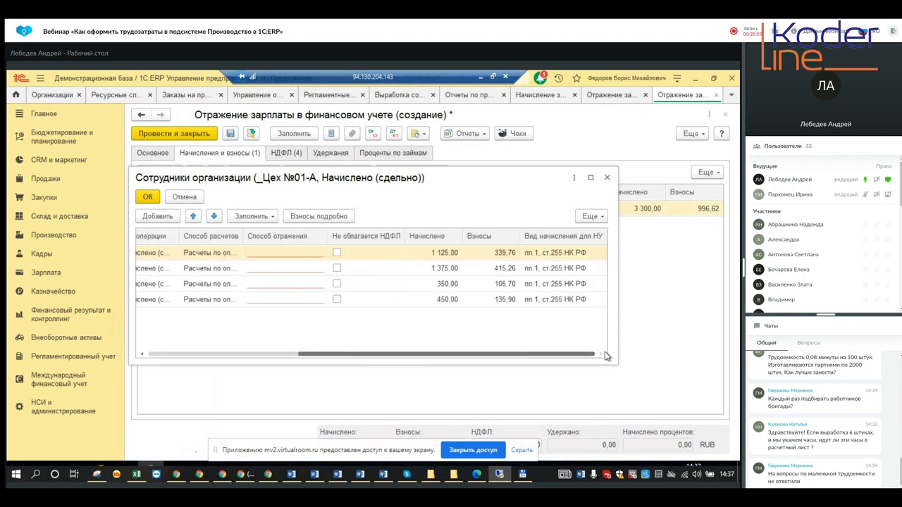
left_click_drag(460, 356, 200, 335)
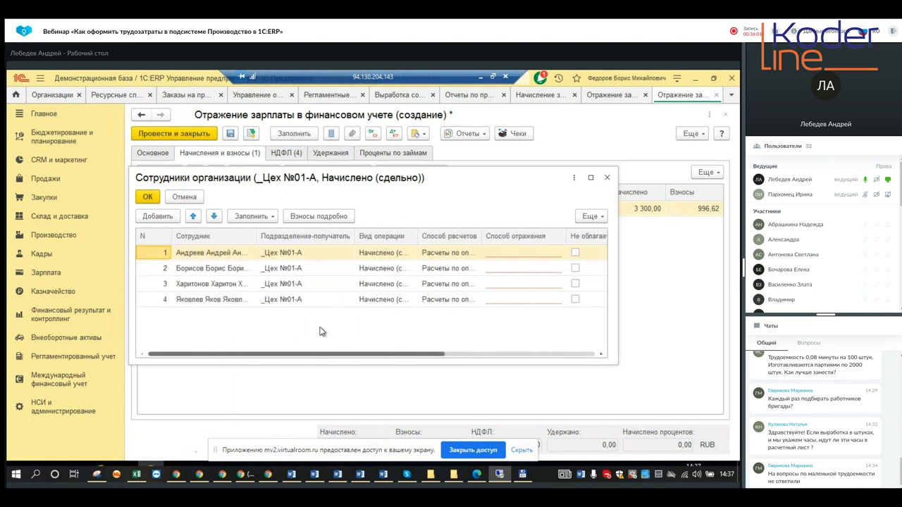
Step: Set the first employee's Способ отражения to Начислено сдельно (создан при обновлении ИБ на 2.4.2)
left_click_drag(393, 355, 438, 345)
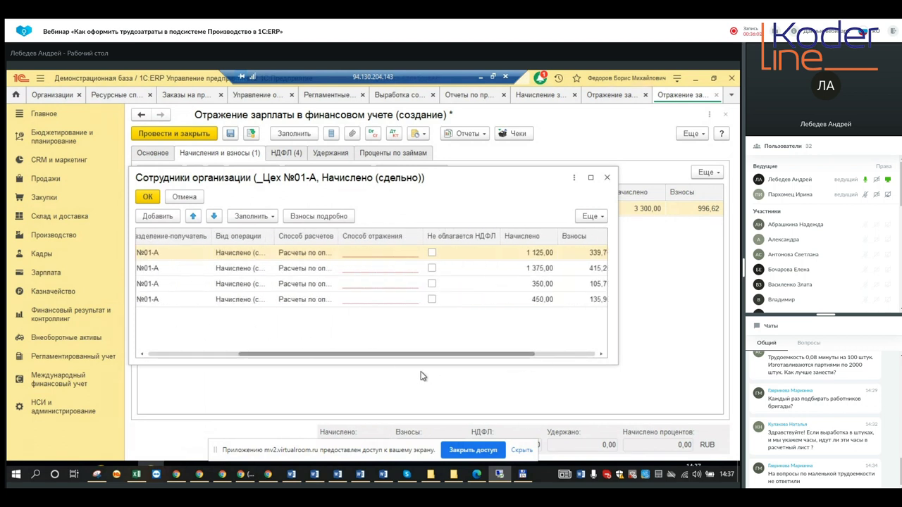
left_click(396, 255)
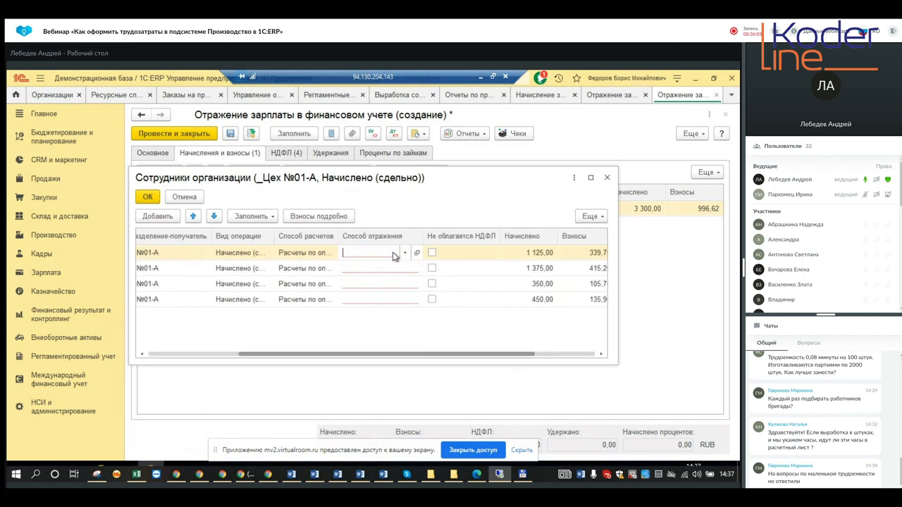
left_click(404, 253)
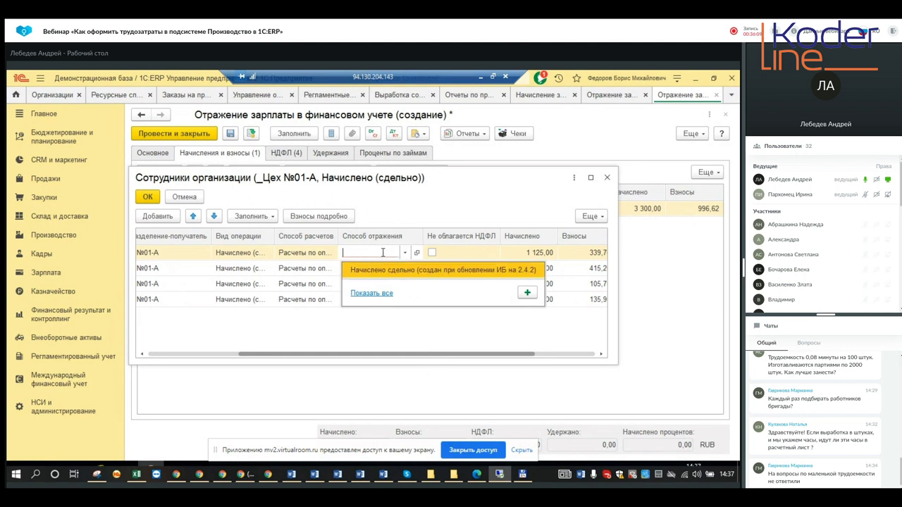
left_click(388, 271)
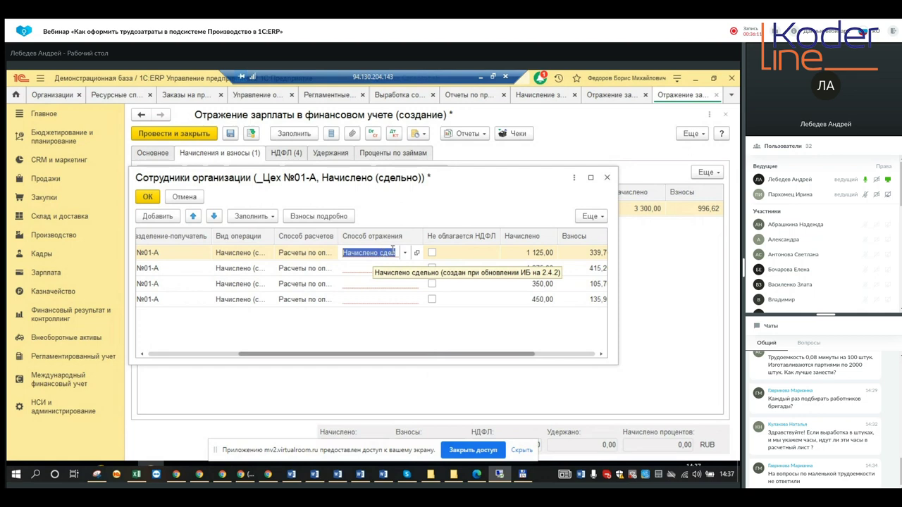
Step: Examine the available salary reflection methods and the settings of the assigned Начислено сдельно method
left_click(406, 253)
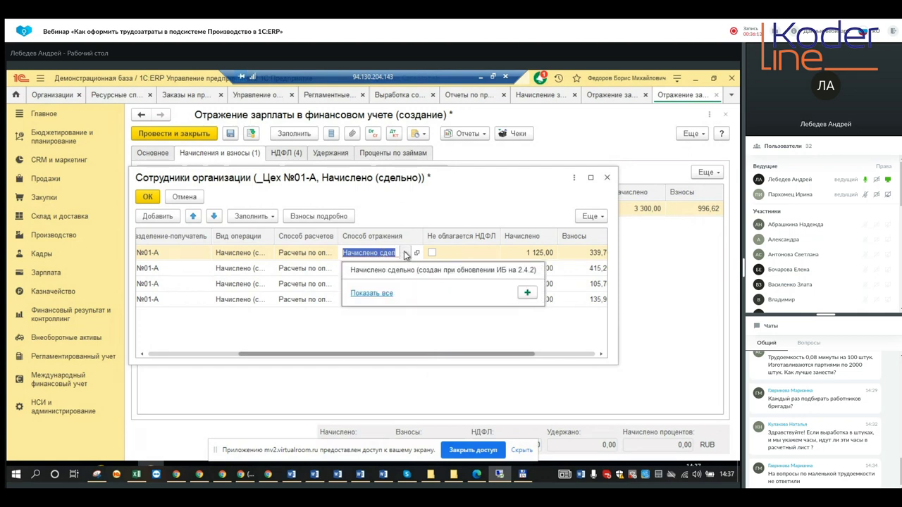
left_click(371, 293)
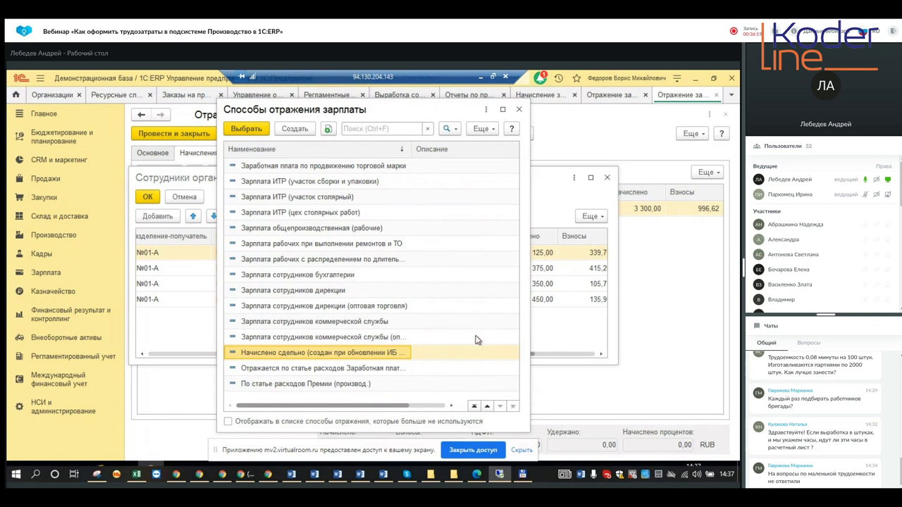
left_click(519, 109)
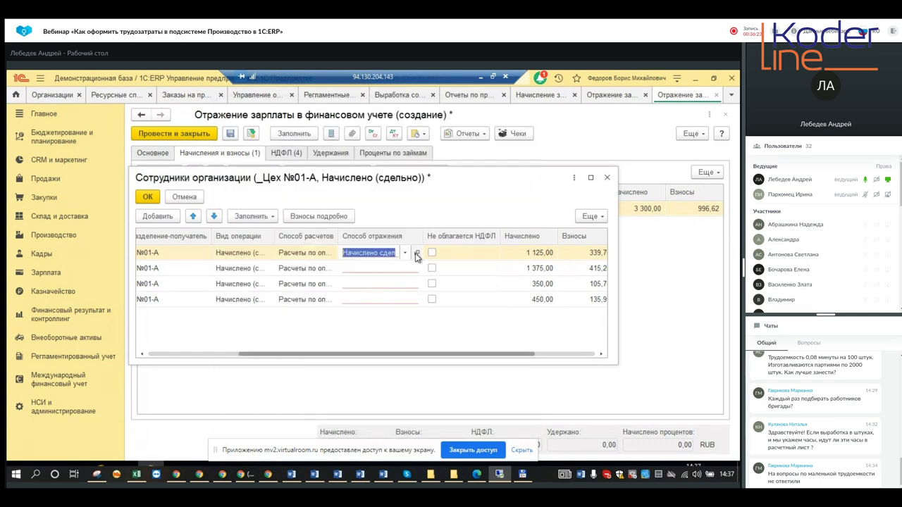
left_click(416, 253)
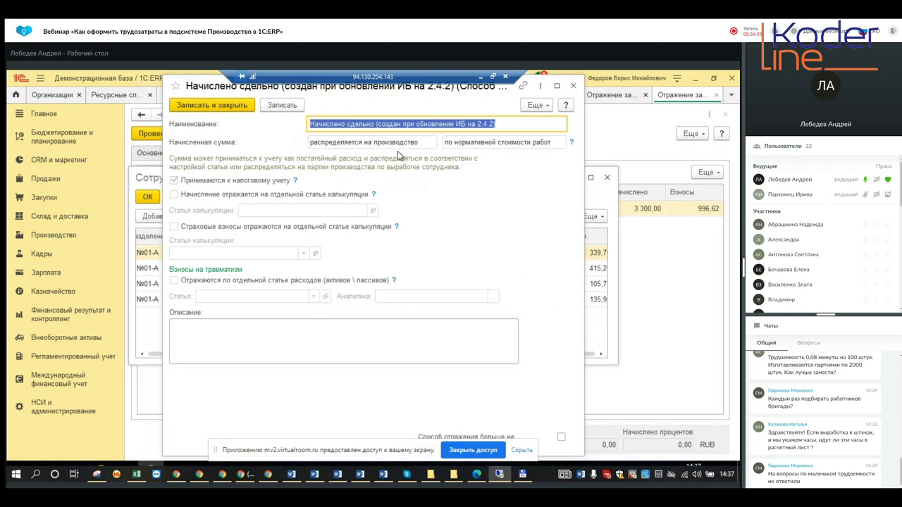
left_click(573, 86)
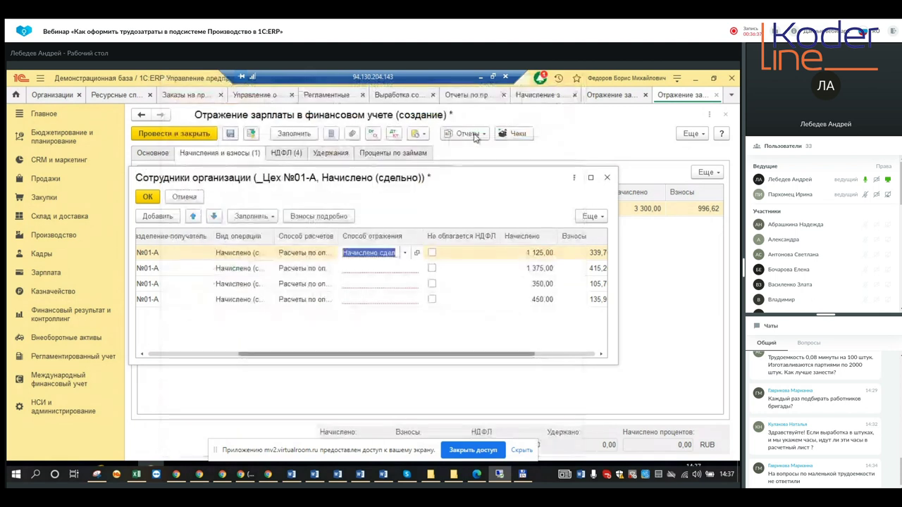
left_click(404, 252)
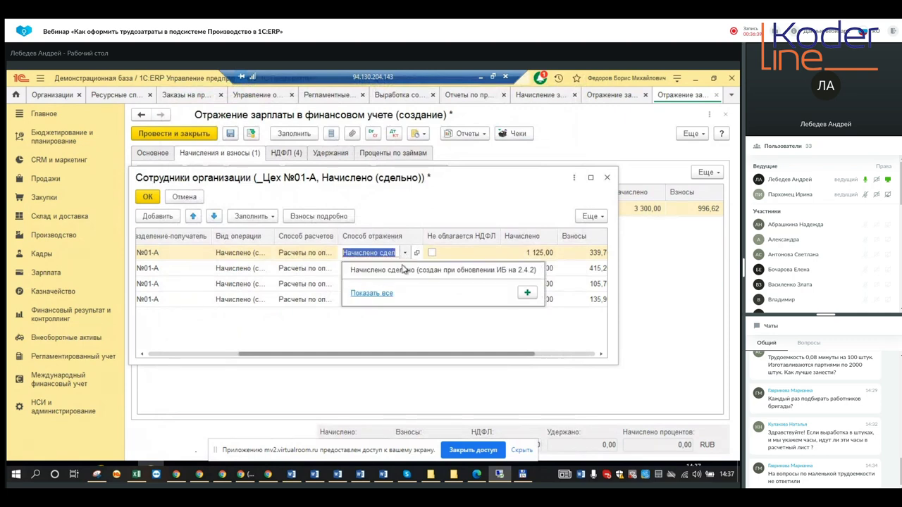
left_click(371, 294)
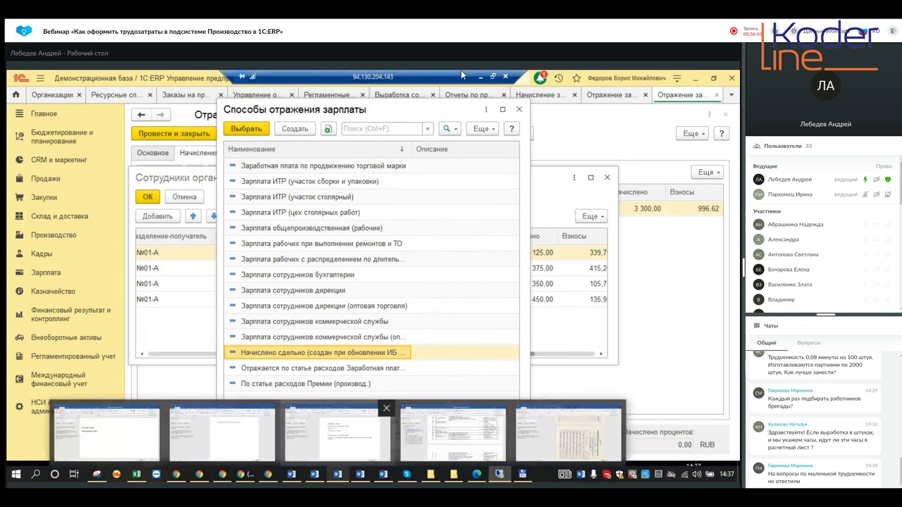
Step: Switch from the remote session to the webinar room in the browser and mute the presenter's microphone
left_click(480, 76)
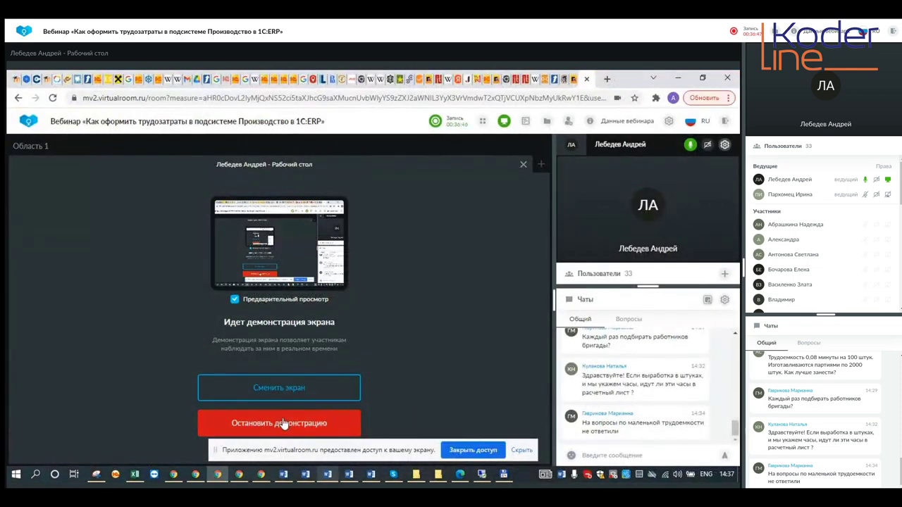
left_click(693, 145)
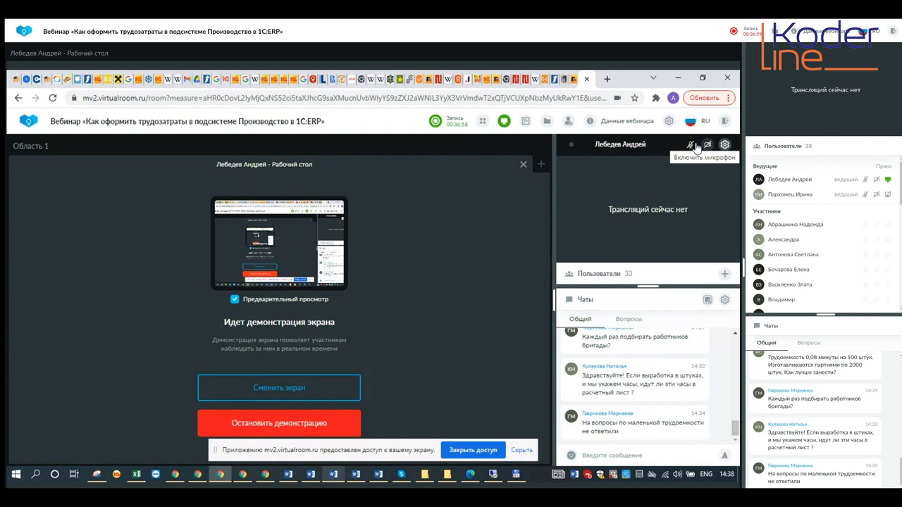
Step: Unmute the presenter's microphone in the webinar room and switch back to the remote 1C:ERP session
left_click(695, 146)
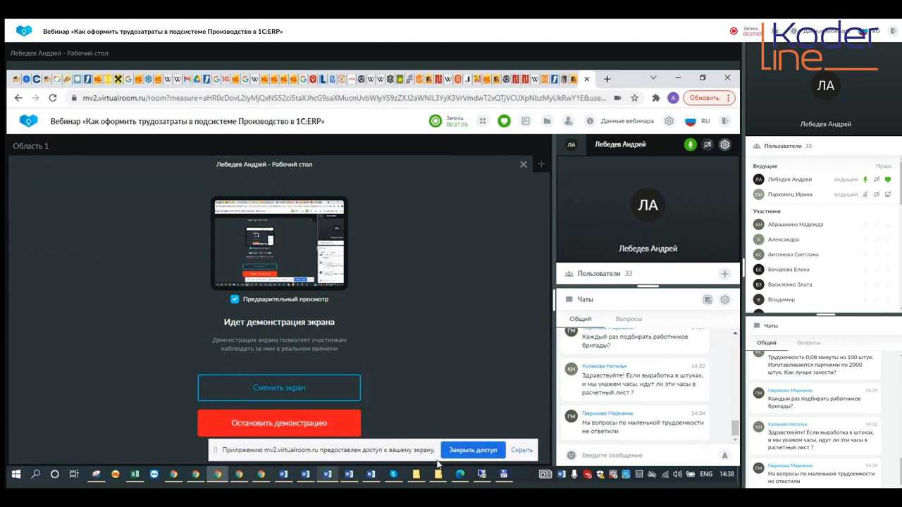
mouse_move(483, 477)
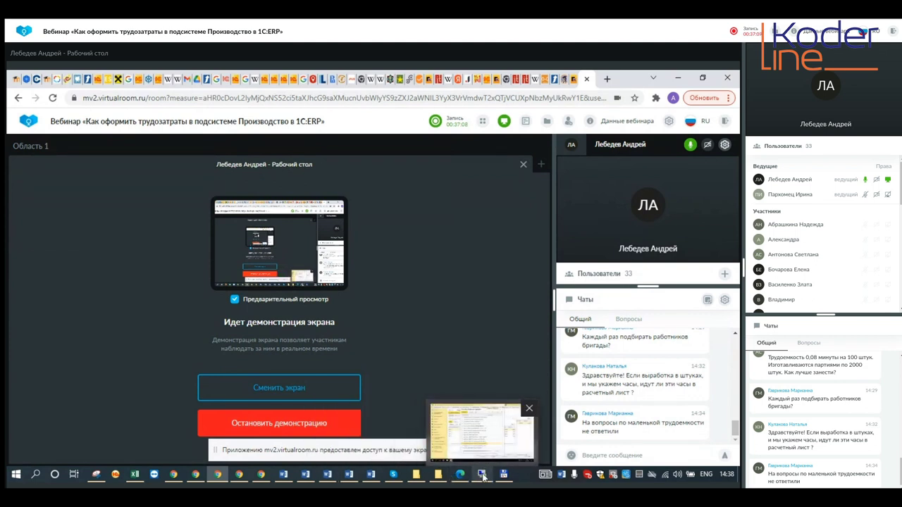
left_click(483, 476)
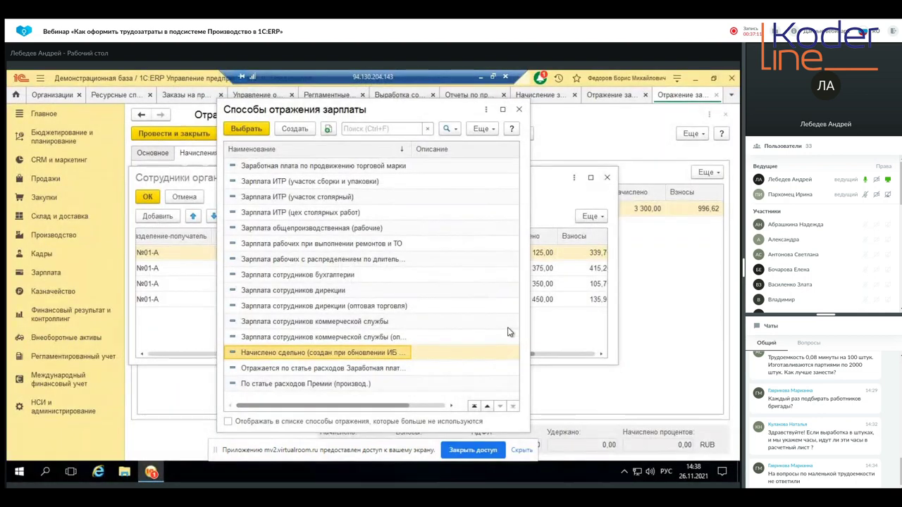
Step: Examine the bases for distributing the accrued amount to production in a new salary reflection method, and discard the form unsaved
left_click(295, 128)
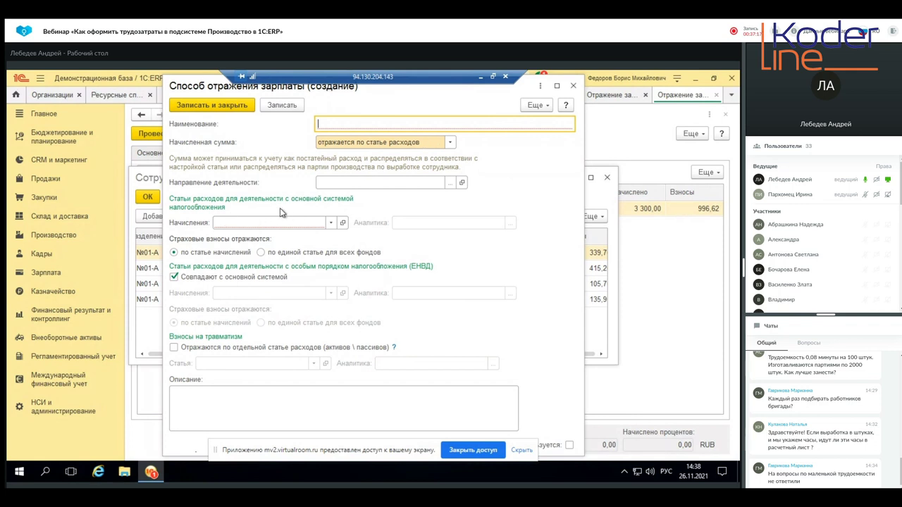
left_click(450, 143)
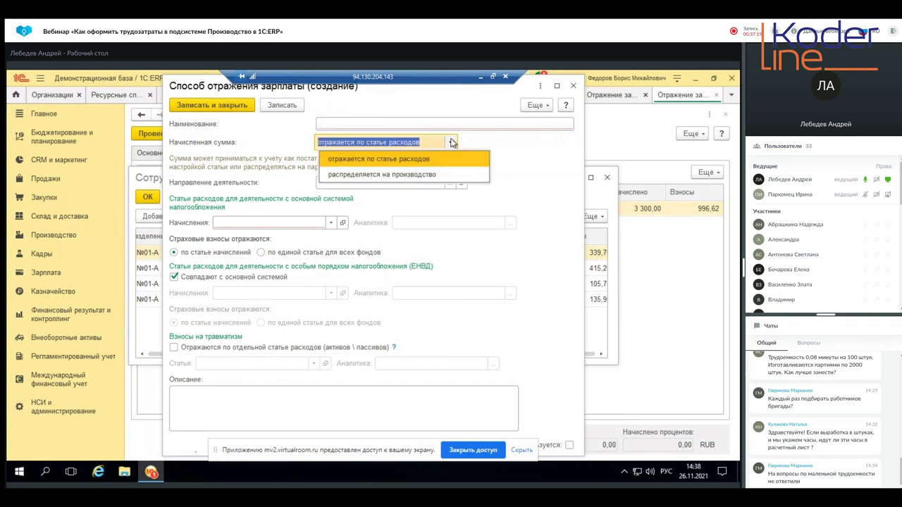
left_click(413, 175)
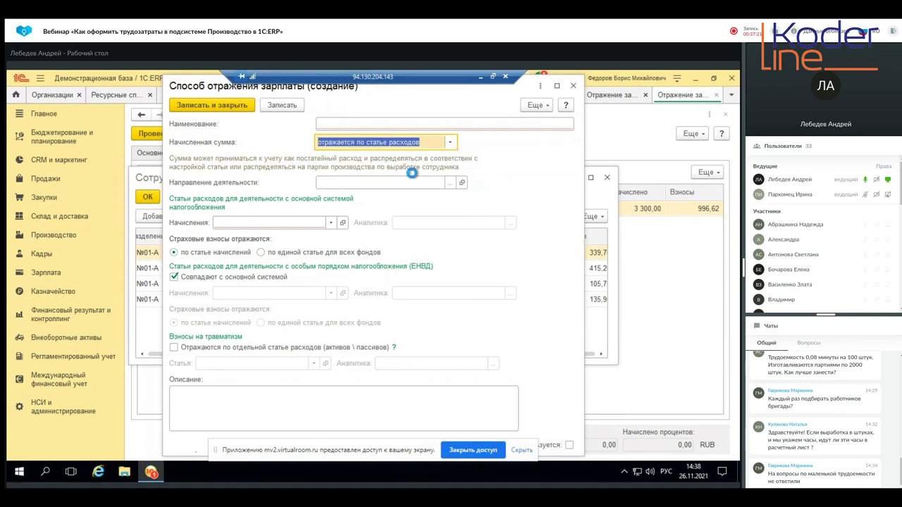
left_click(589, 143)
left_click(589, 144)
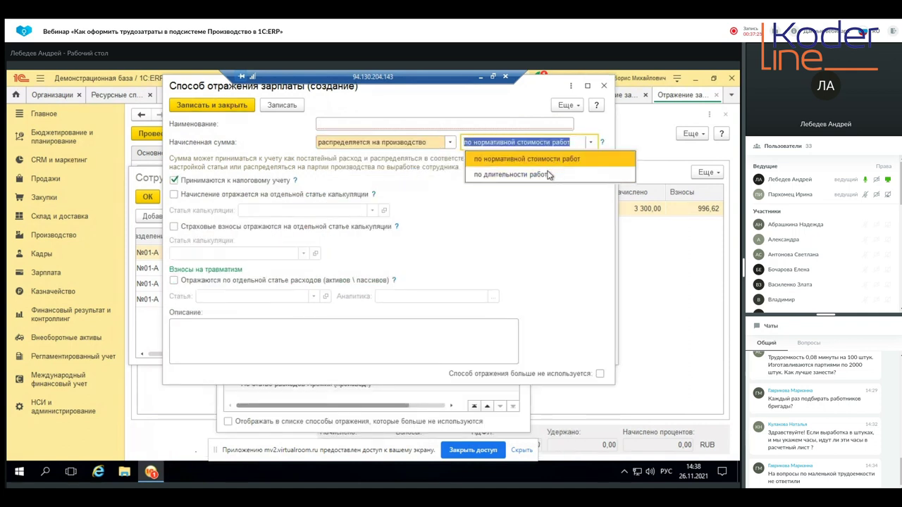
left_click(535, 209)
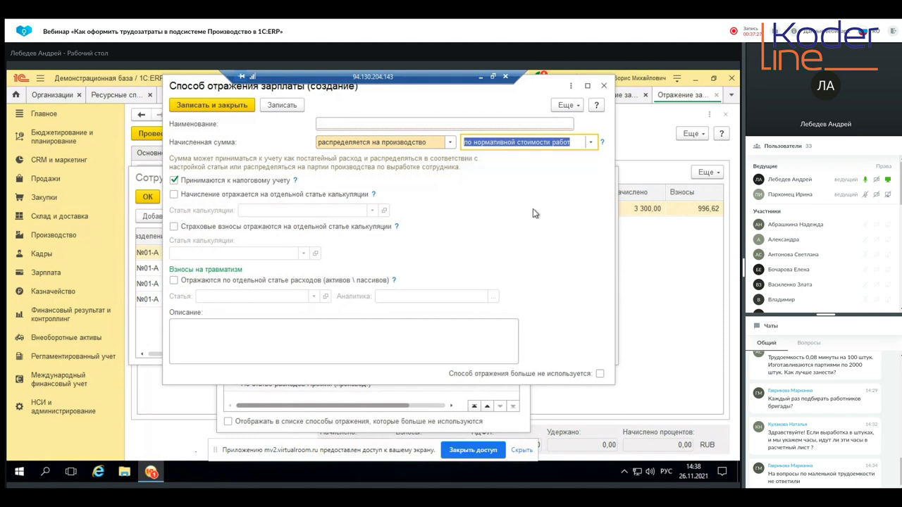
left_click(603, 85)
Step: Assign Начислено сдельно (создан при обновлении ИБ на 2.4.2) as Способ отражения for all four employees and confirm the breakdown
double_click(330, 353)
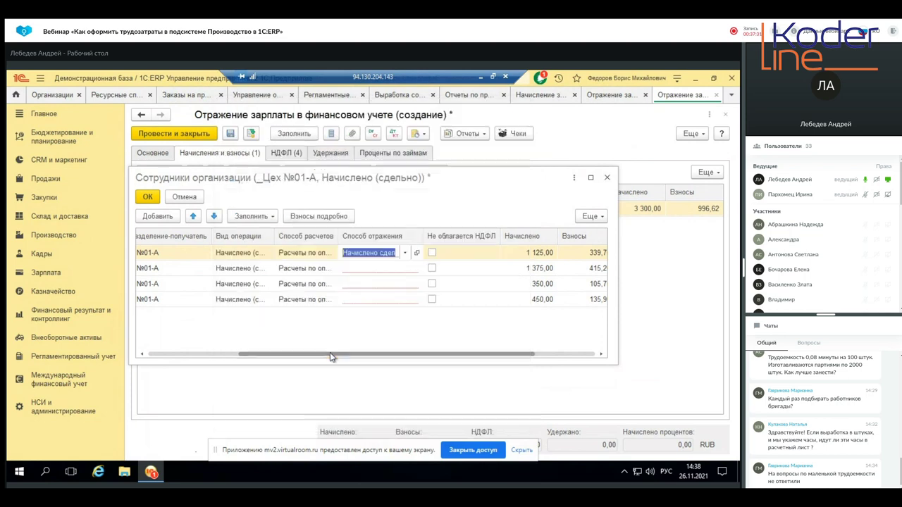
double_click(381, 270)
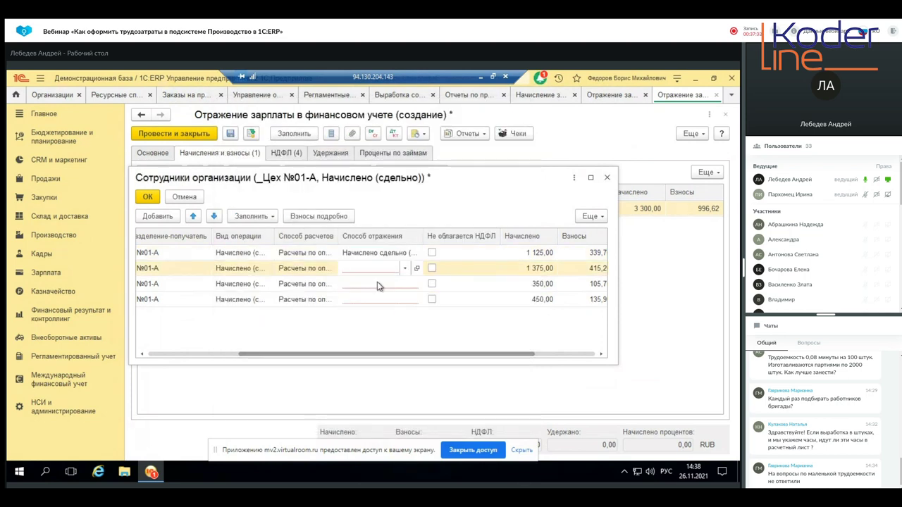
left_click(376, 285)
double_click(378, 284)
left_click(378, 298)
double_click(377, 300)
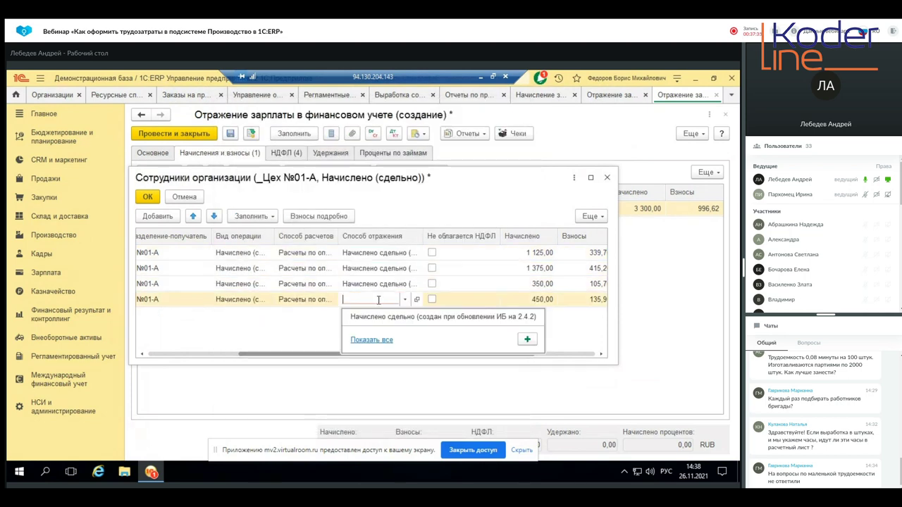
left_click(381, 315)
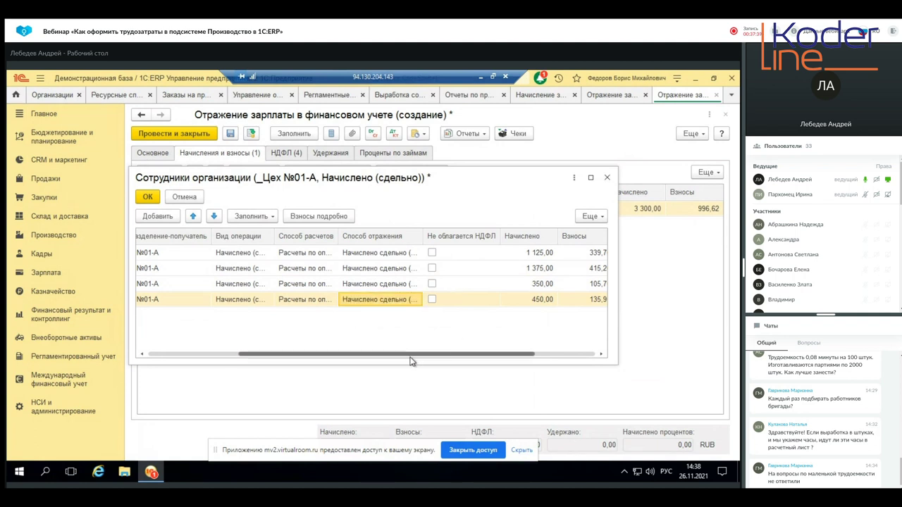
left_click(147, 197)
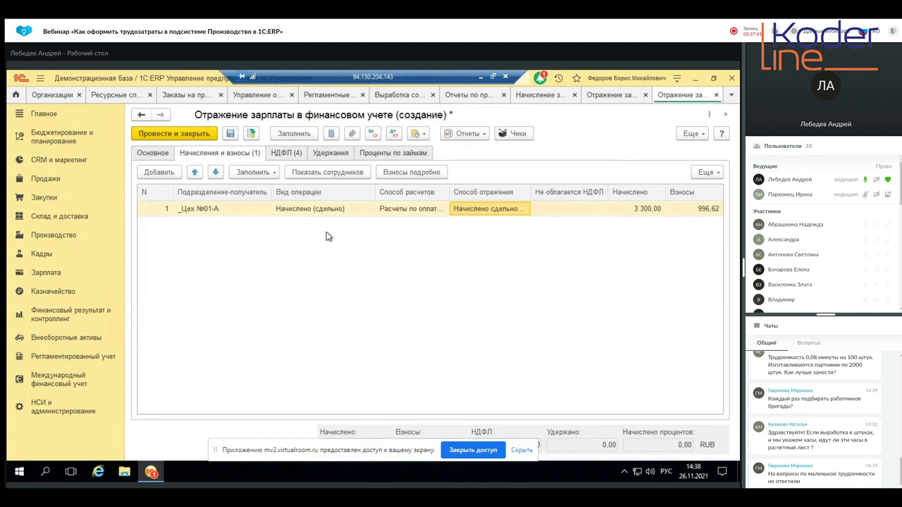
Step: Review the НДФЛ lines and the _Цех №01-А accrual, and post and close the salary reflection document
left_click(276, 155)
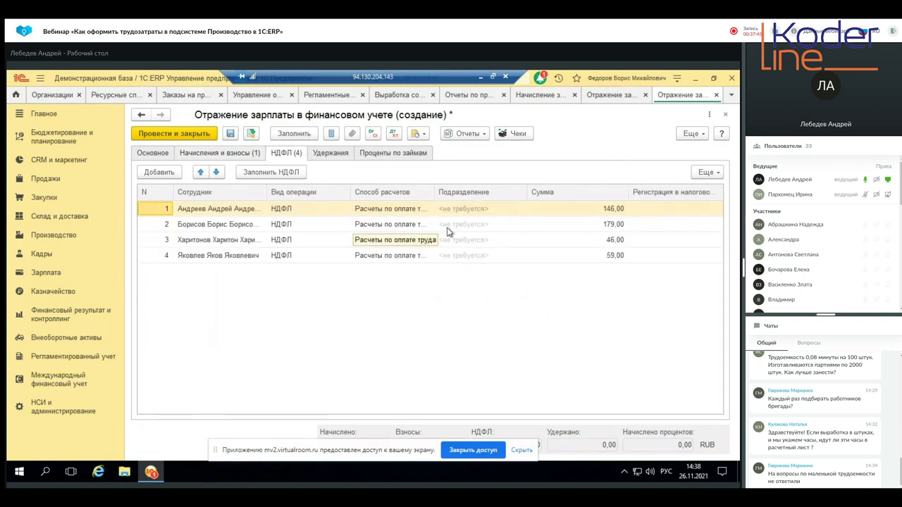
left_click(249, 152)
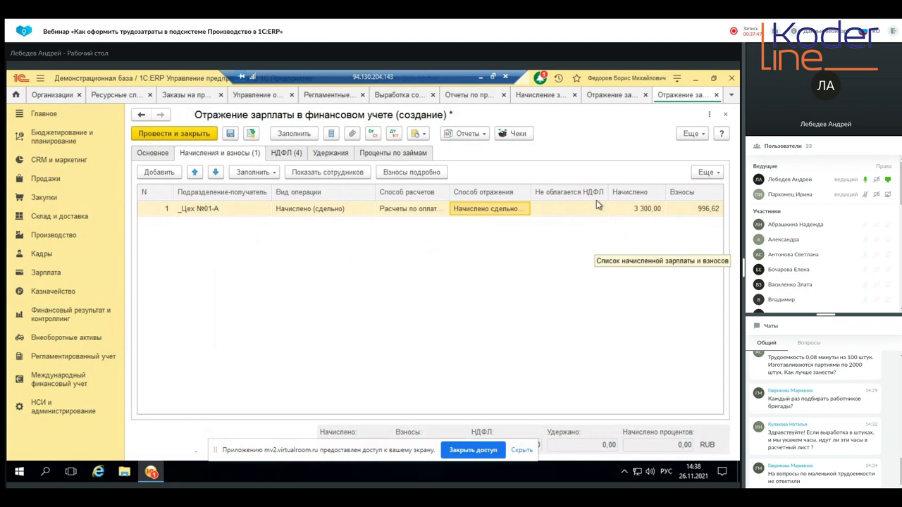
left_click(166, 133)
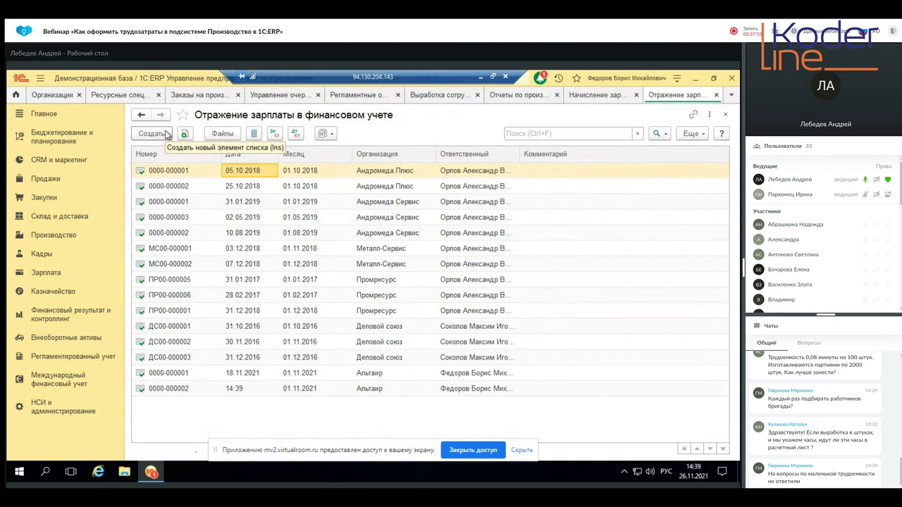
Step: Refresh the month-end closing for Альтаир, Ноябрь 2021, and run its scheduled operations
left_click(68, 319)
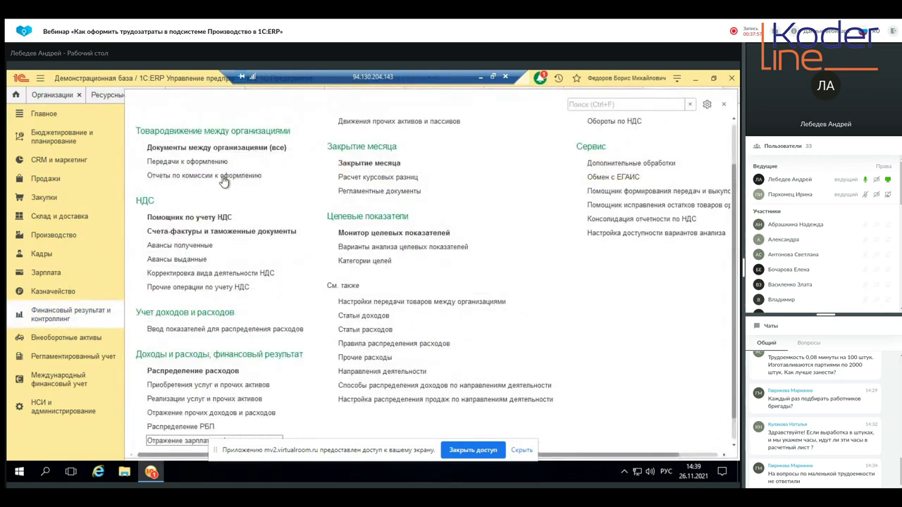
scroll(384, 222, "up", 1)
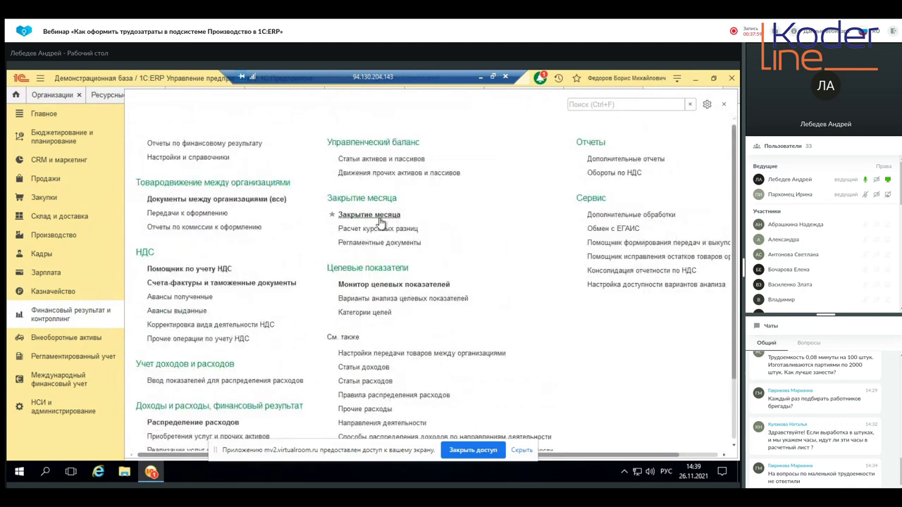
left_click(379, 221)
left_click(290, 134)
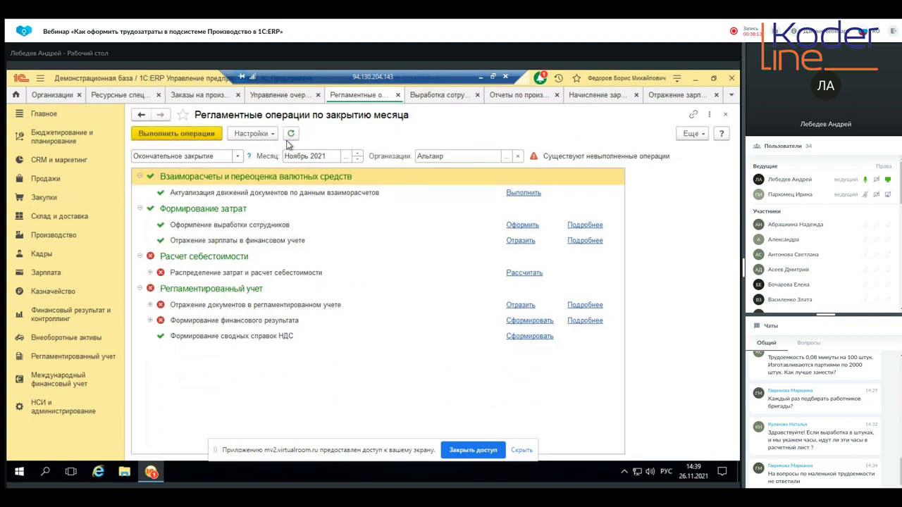
left_click(170, 132)
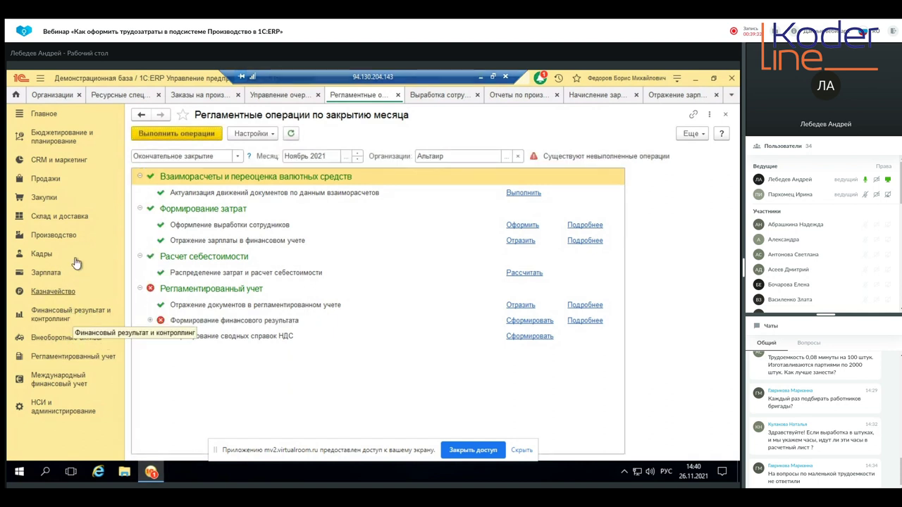
Step: Generate the Альтаир product cost analysis for Полка деревянная, 26.11.2021 to 30.11.2021, and collapse its parameters block
left_click(49, 235)
left_click(210, 144)
left_click(556, 331)
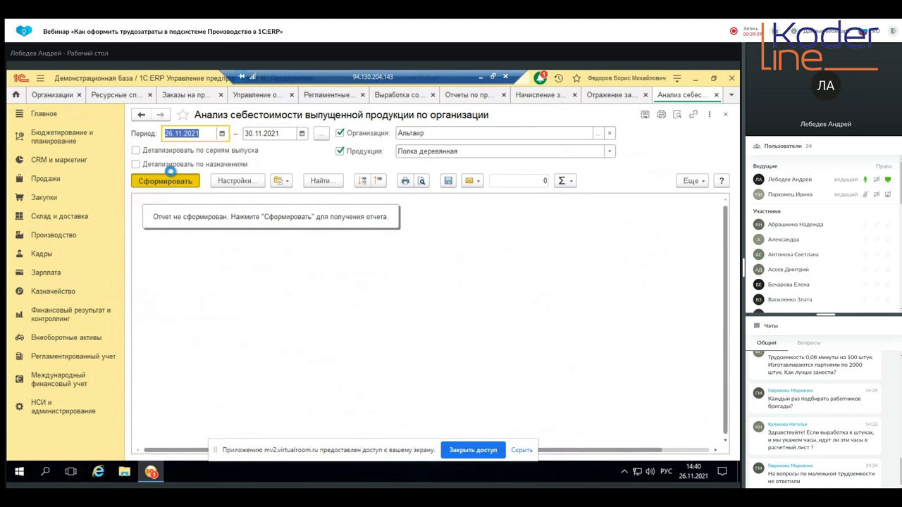
left_click(168, 180)
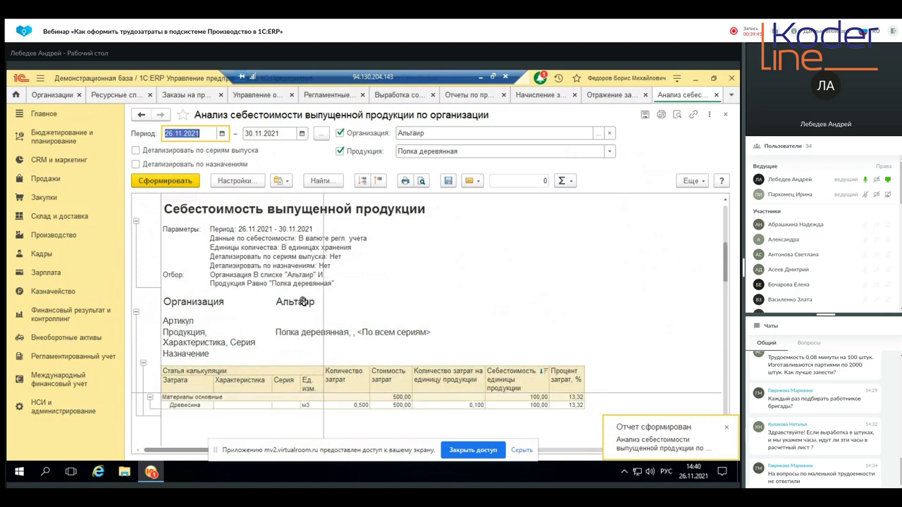
left_click(137, 222)
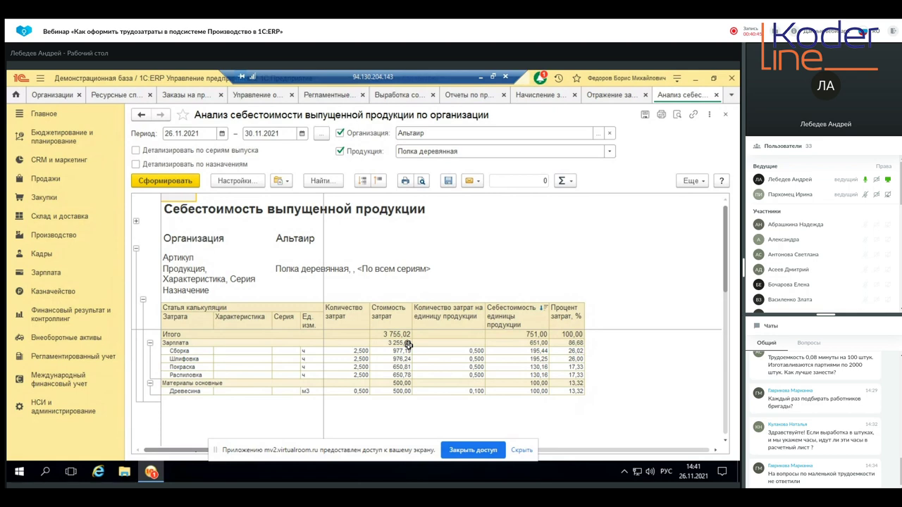
Step: Switch to the webinar room in the browser and read the participants' questions in both chats
left_click(480, 77)
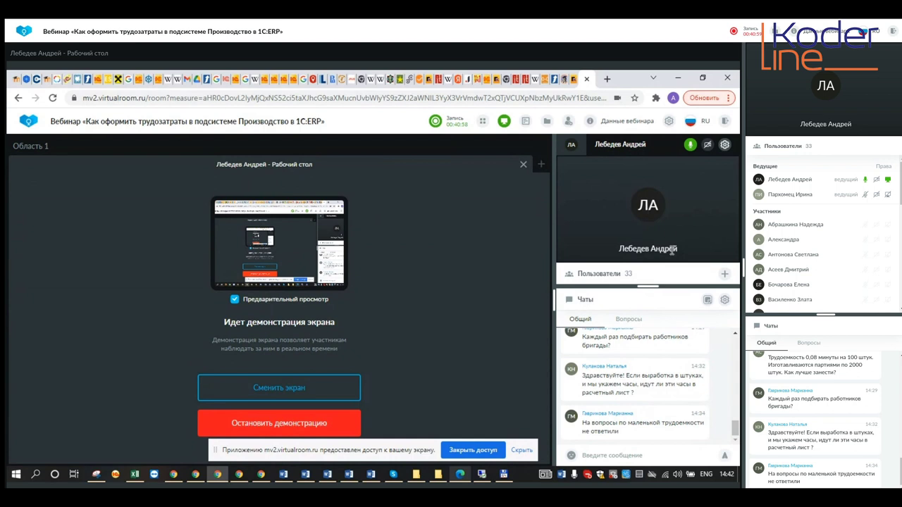
scroll(659, 402, "up", 3)
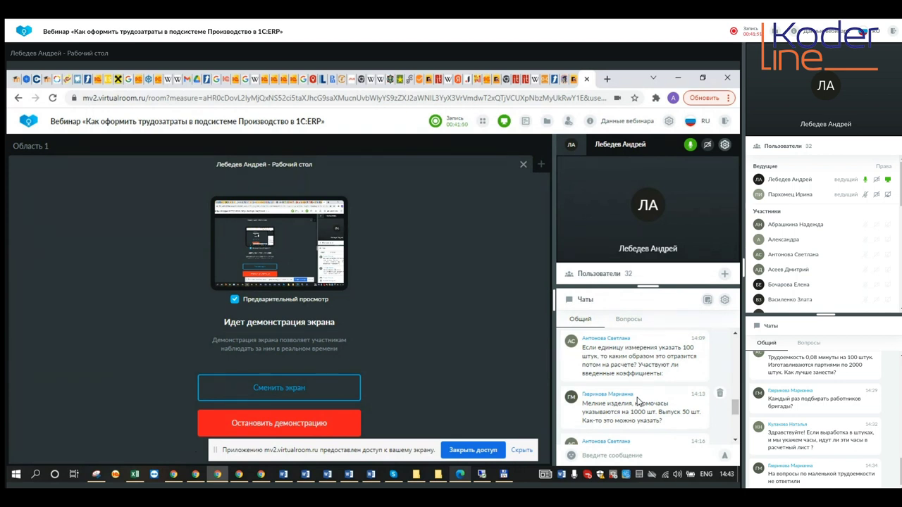
scroll(637, 400, "down", 3)
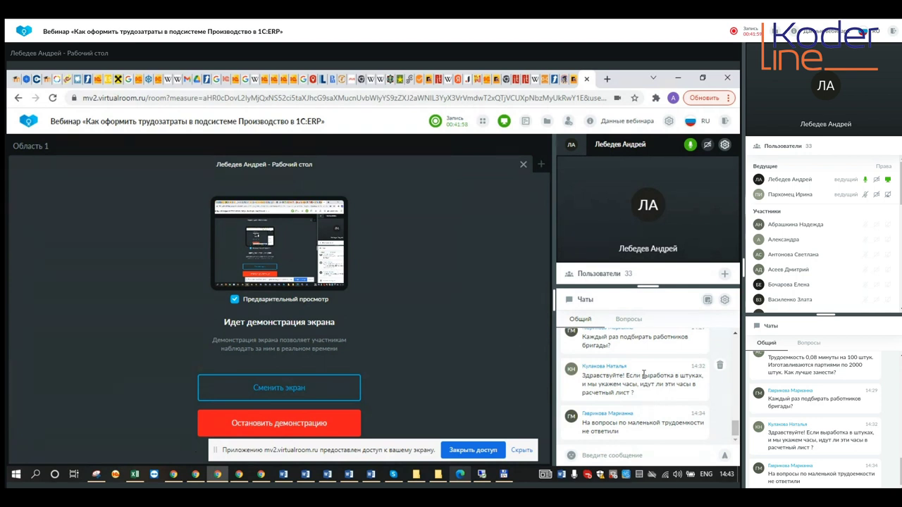
left_click(629, 322)
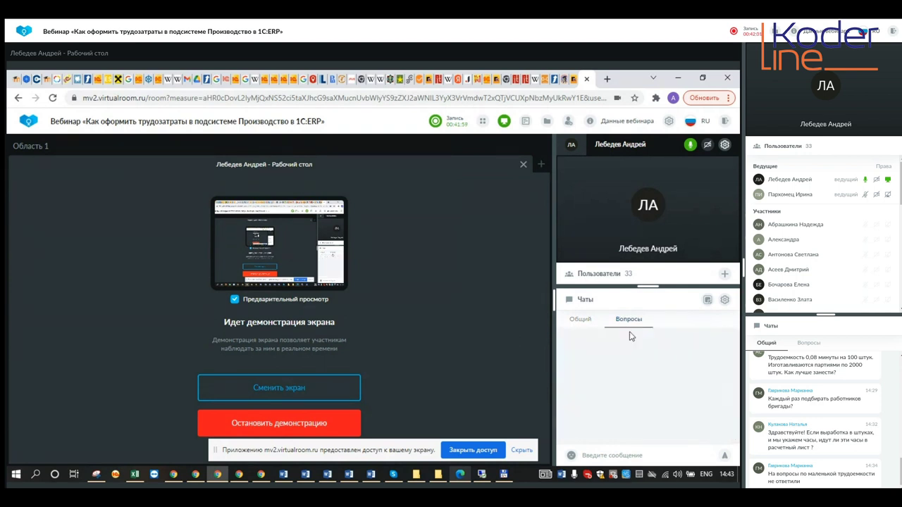
left_click(582, 326)
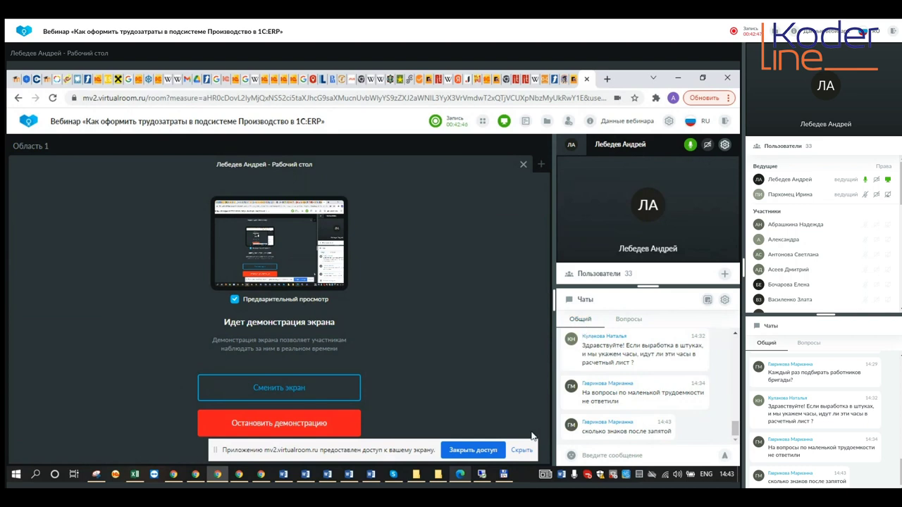
Step: Switch back to the remote 1C:ERP session and open the Трудозатраты of the resource specification Полка деревянная v.3
left_click(482, 475)
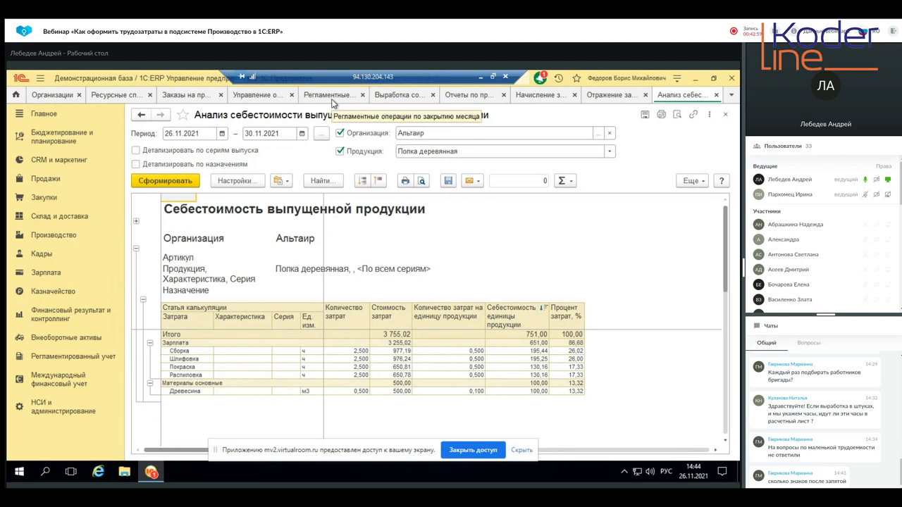
left_click(123, 98)
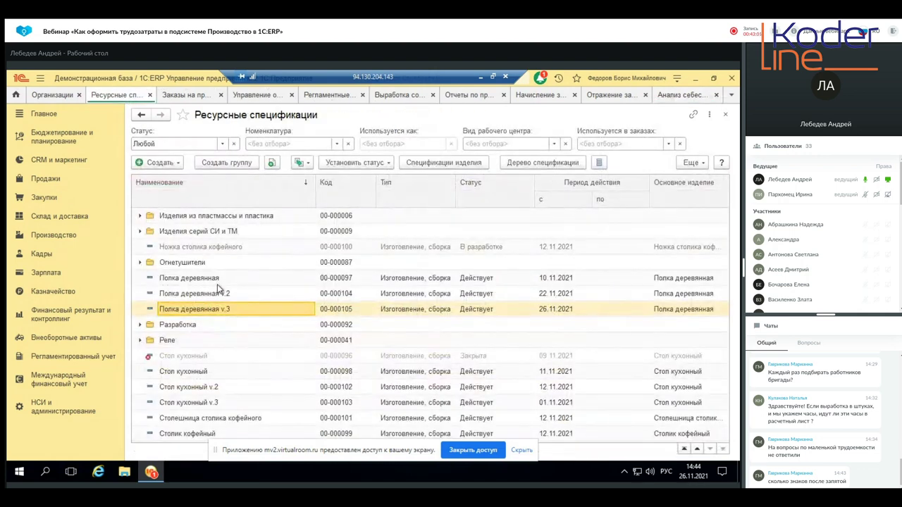
double_click(205, 311)
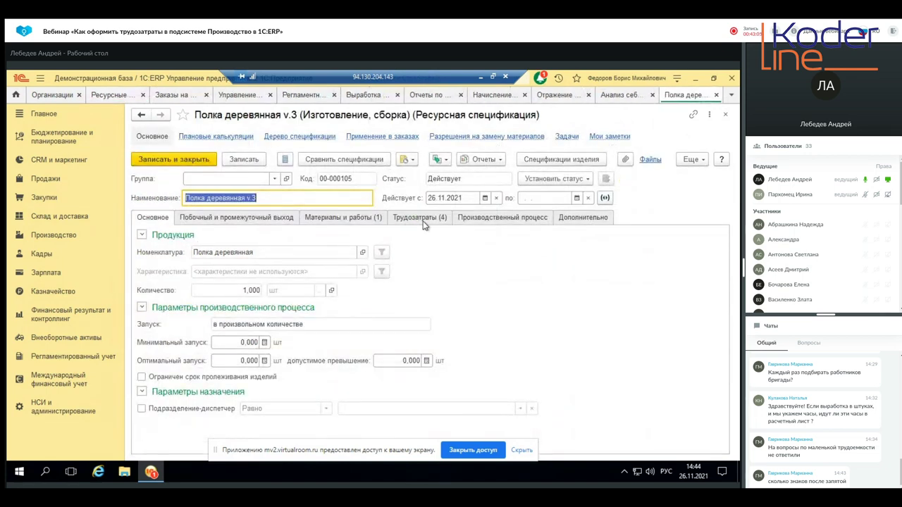
left_click(420, 219)
Step: Set the specification's status to В разработке and examine the formula-based quantity settings for the Распиловка labour line
left_click(567, 180)
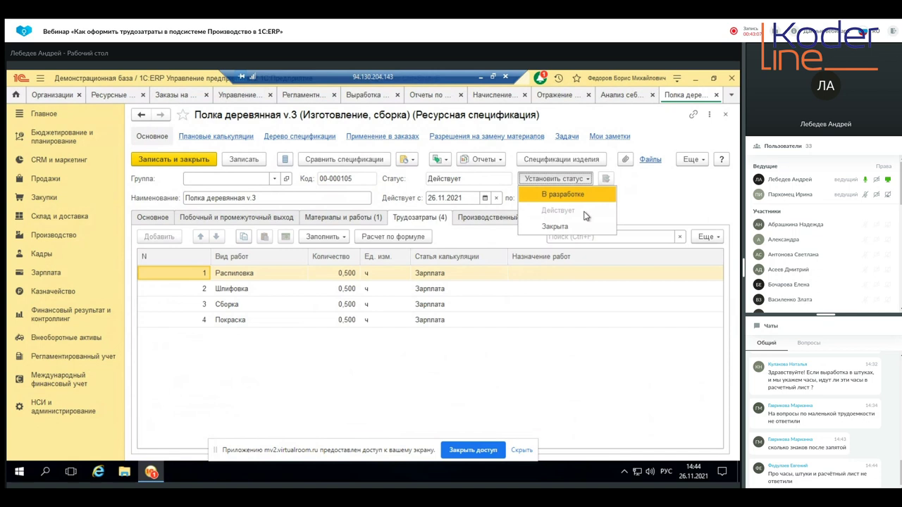
left_click(563, 193)
left_click(310, 237)
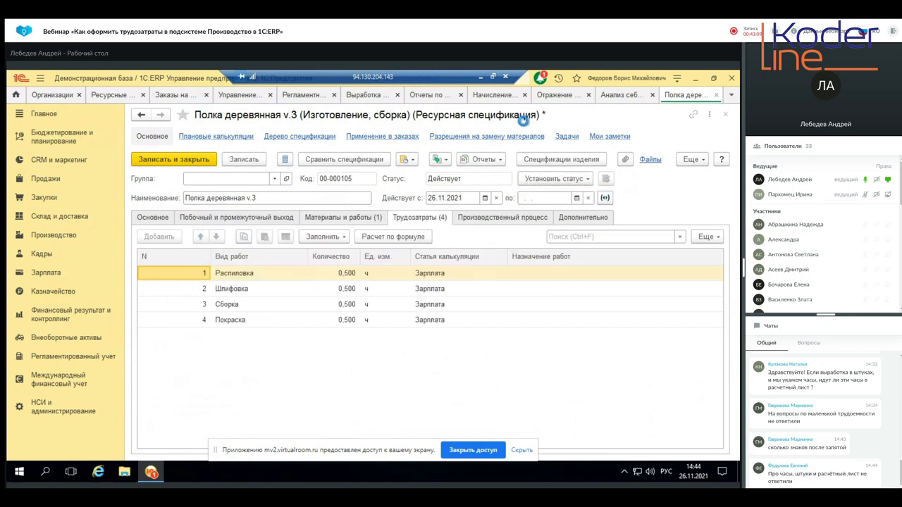
left_click(404, 239)
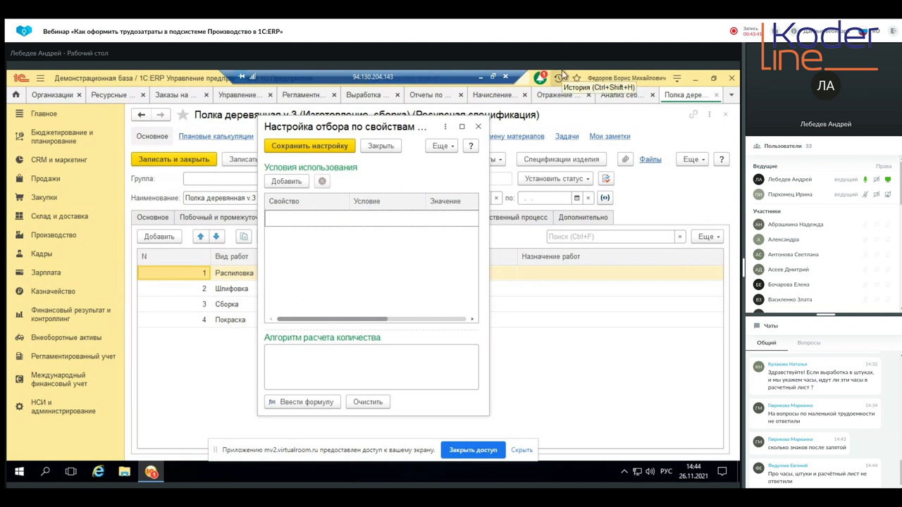
left_click(479, 127)
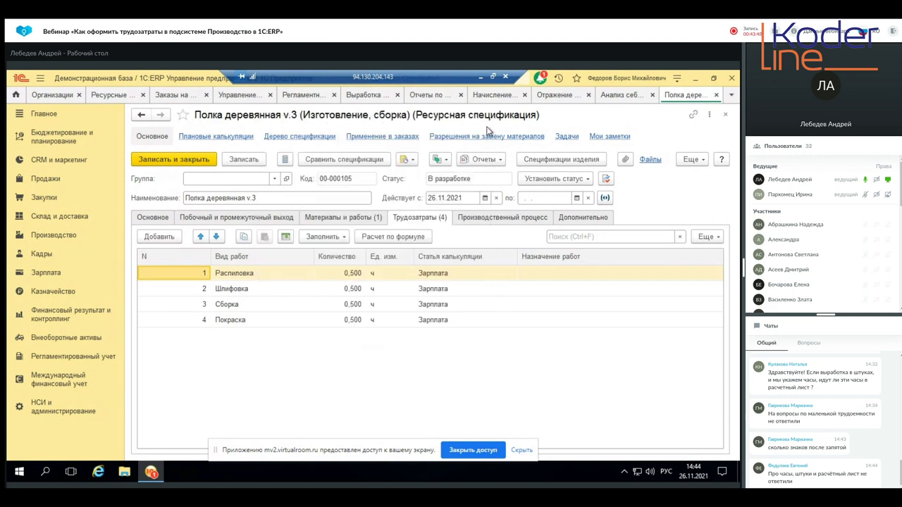
Step: Check the webinar chat, return to the remote 1C session and set the Полка деревянная specification's product quantity to 1 000
left_click(483, 78)
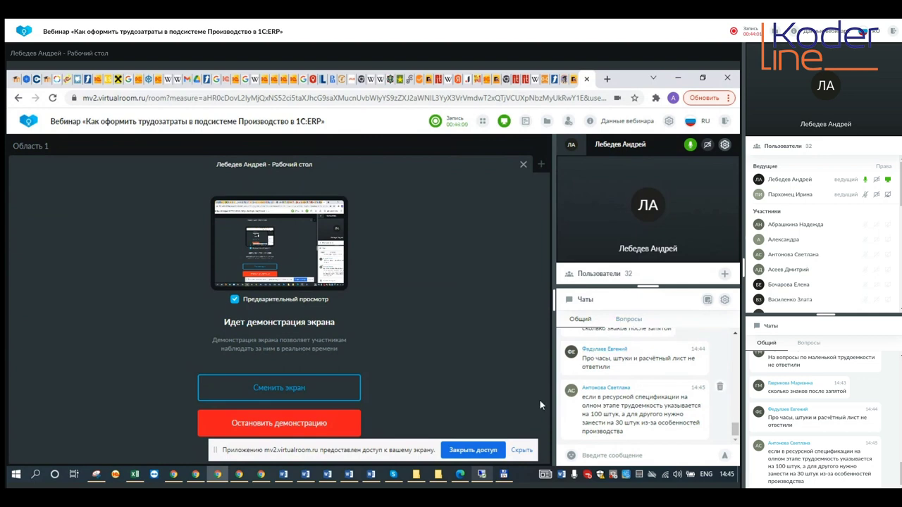
left_click(480, 475)
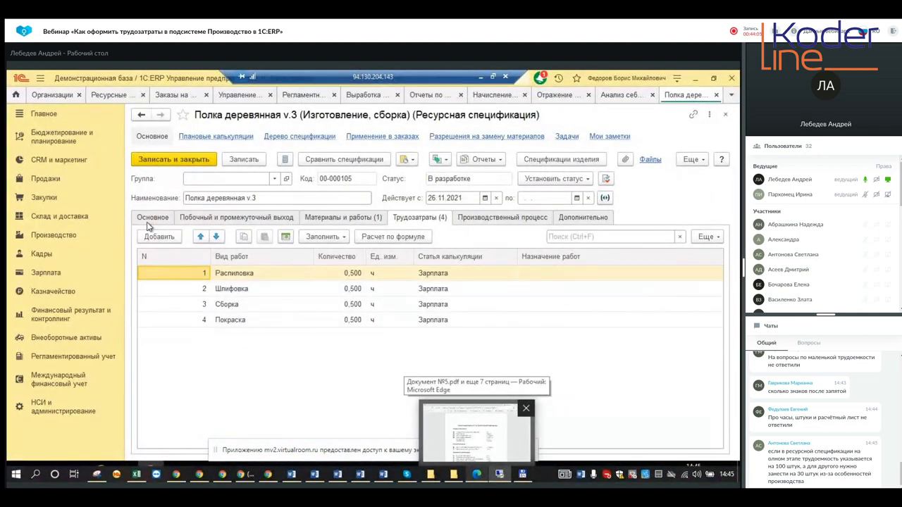
left_click(149, 220)
left_click(223, 296)
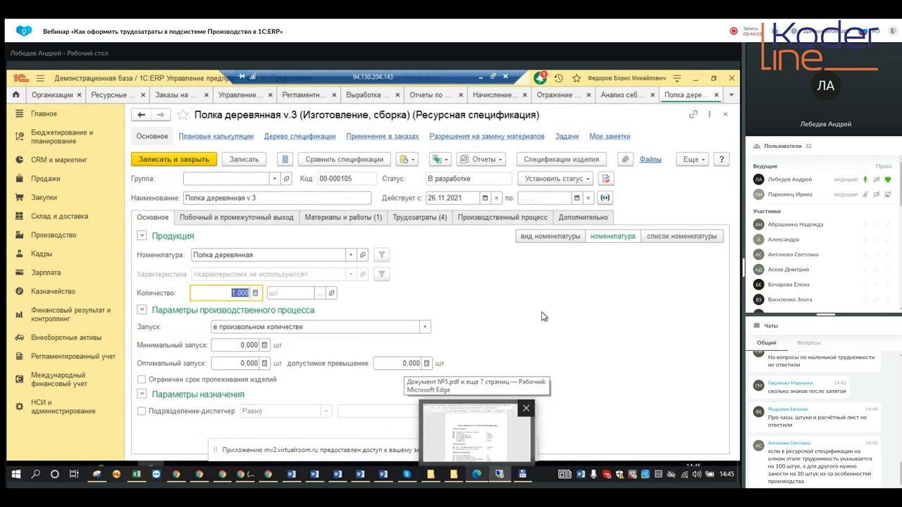
type("1 000,000")
key("Tab")
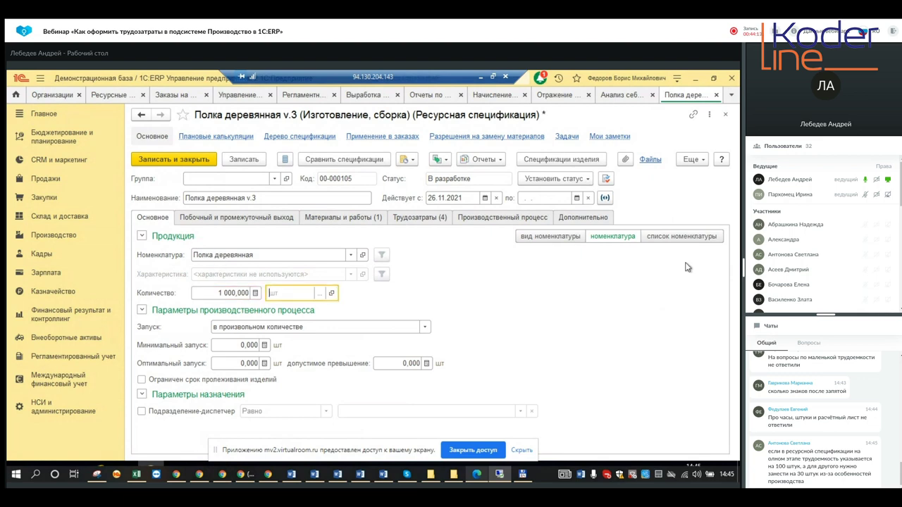
Step: Examine the specification's Сборка production stage and the available Запуск options for the product
left_click(536, 222)
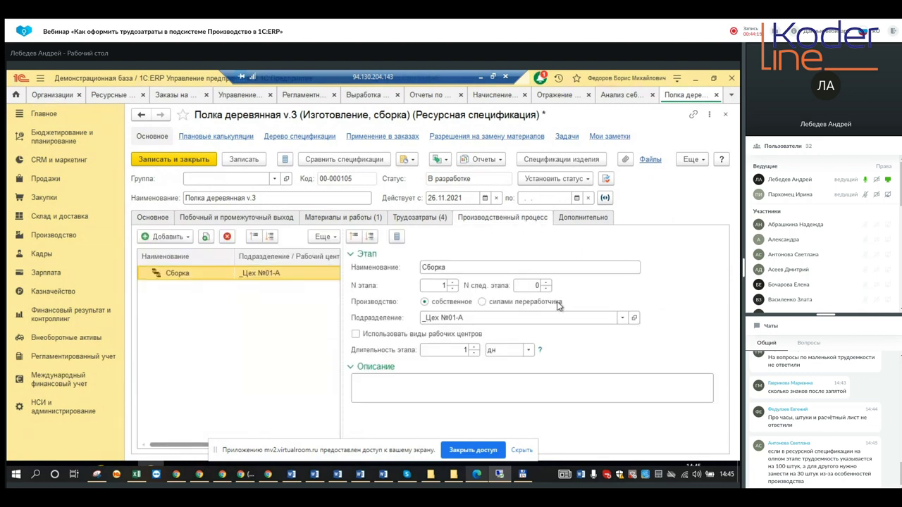
left_click(143, 221)
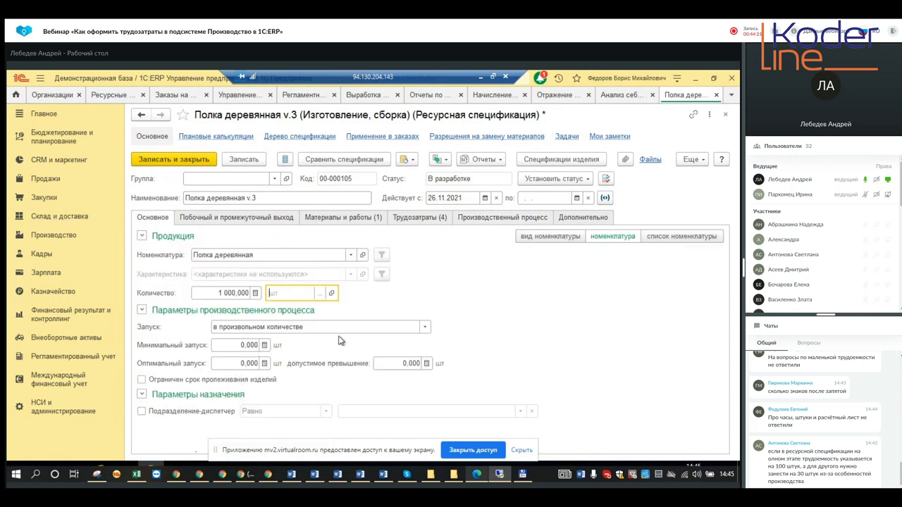
left_click(425, 327)
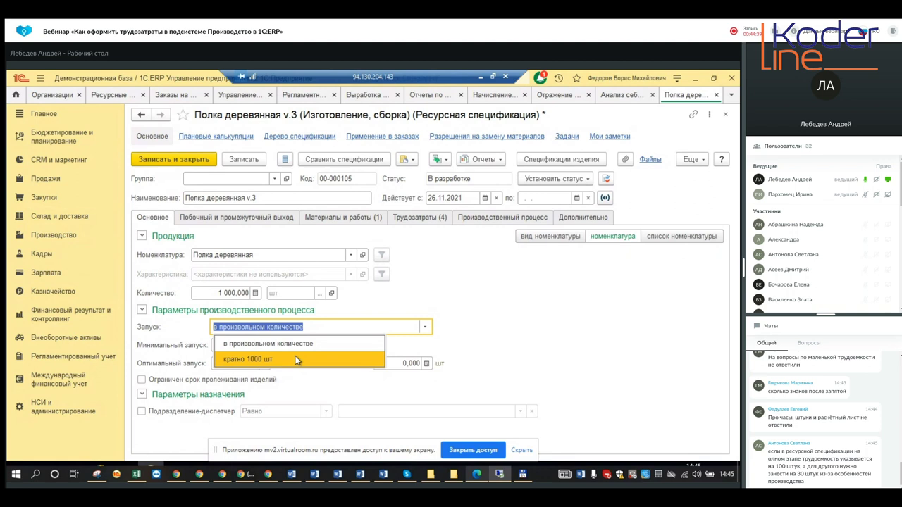
left_click(423, 284)
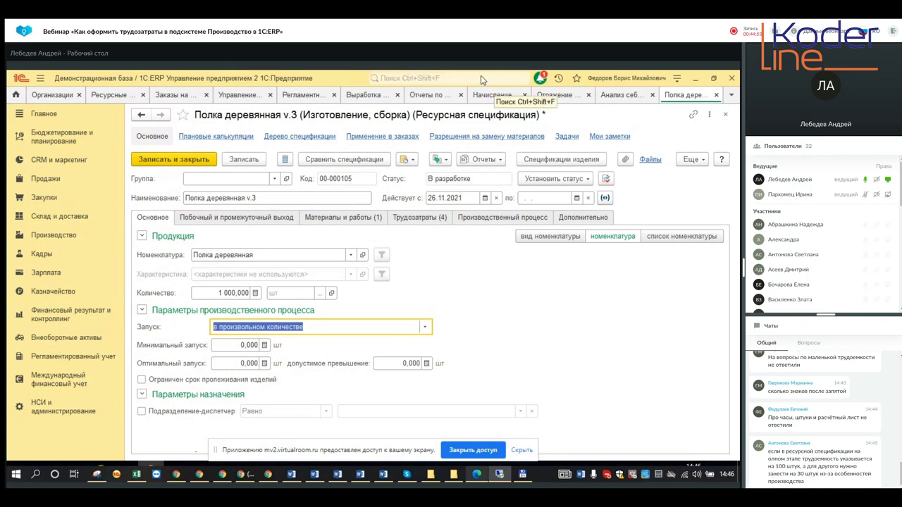
Step: Switch to the webinar room in the browser and reread the participants' earlier and newest questions in the general chat
left_click(481, 76)
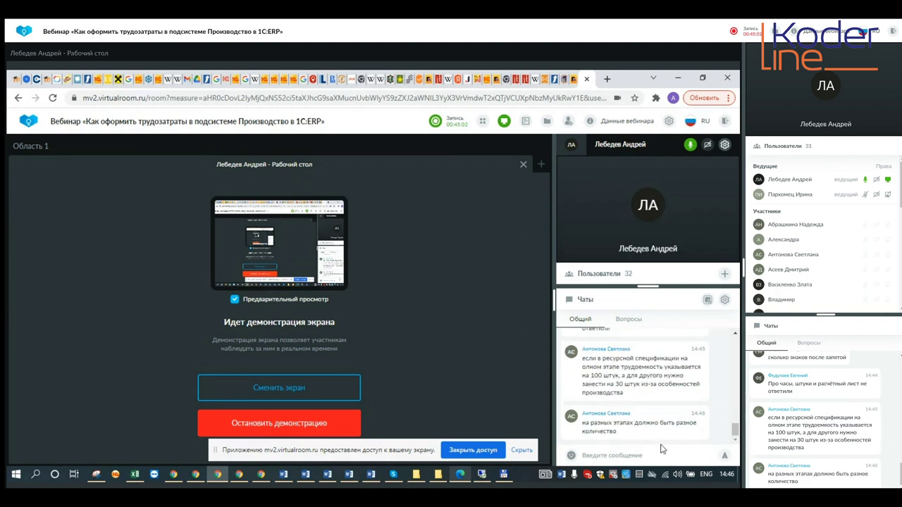
scroll(661, 422, "up", 5)
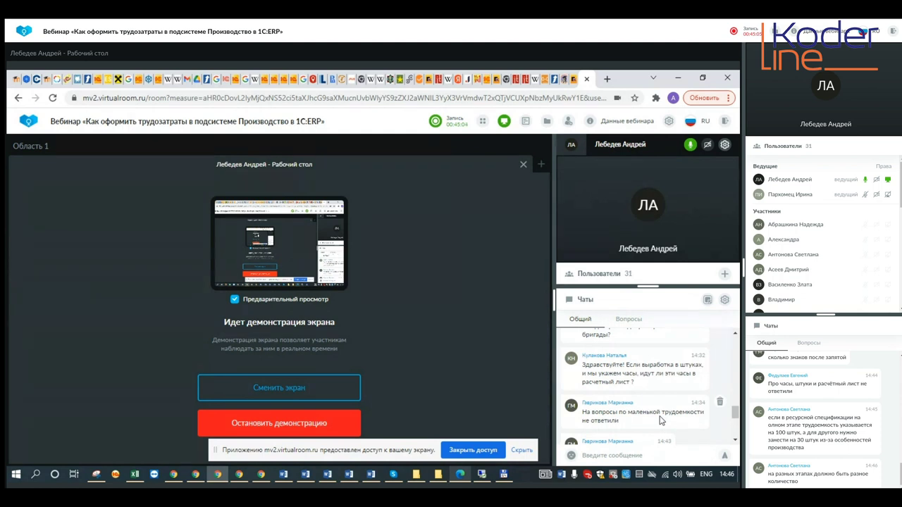
scroll(661, 421, "up", 4)
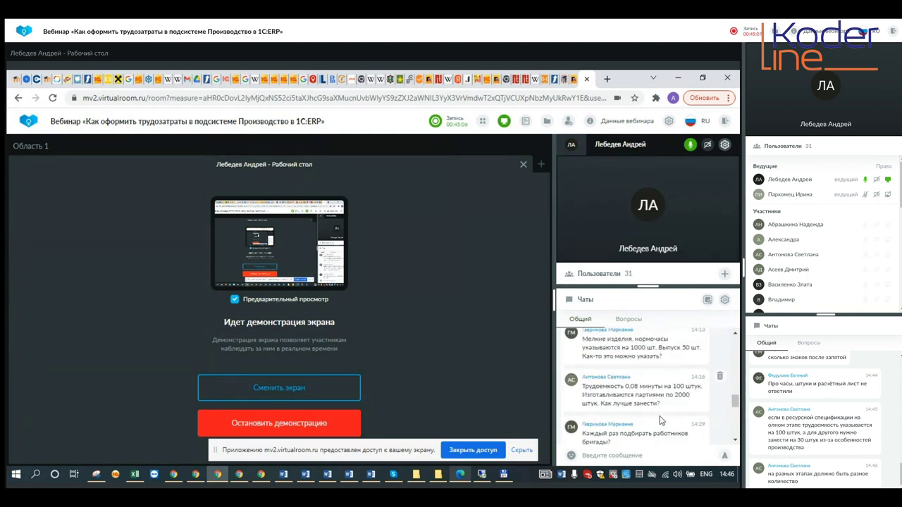
scroll(661, 421, "up", 2)
scroll(661, 417, "up", 2)
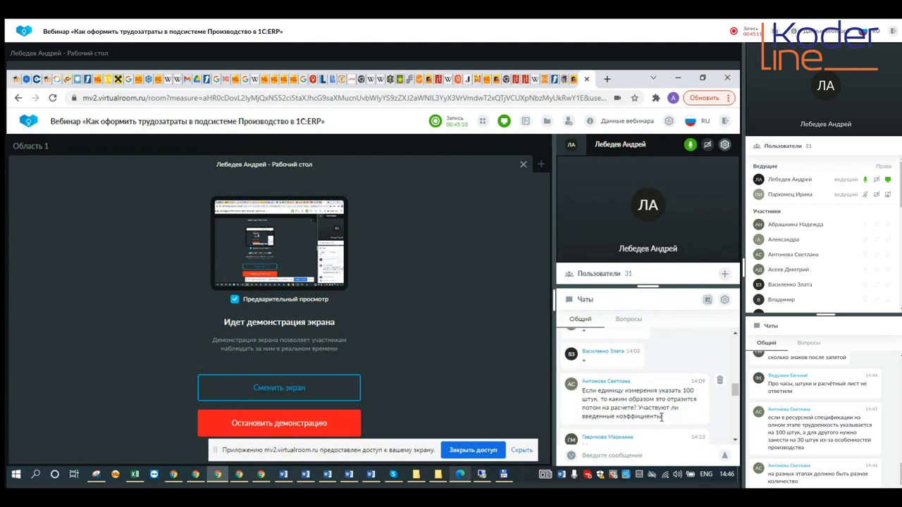
scroll(661, 417, "down", 3)
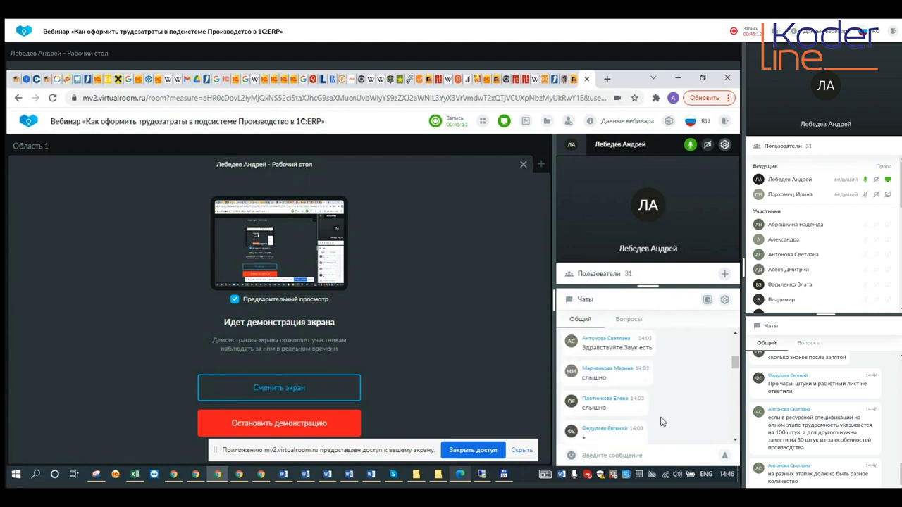
scroll(657, 420, "down", 4)
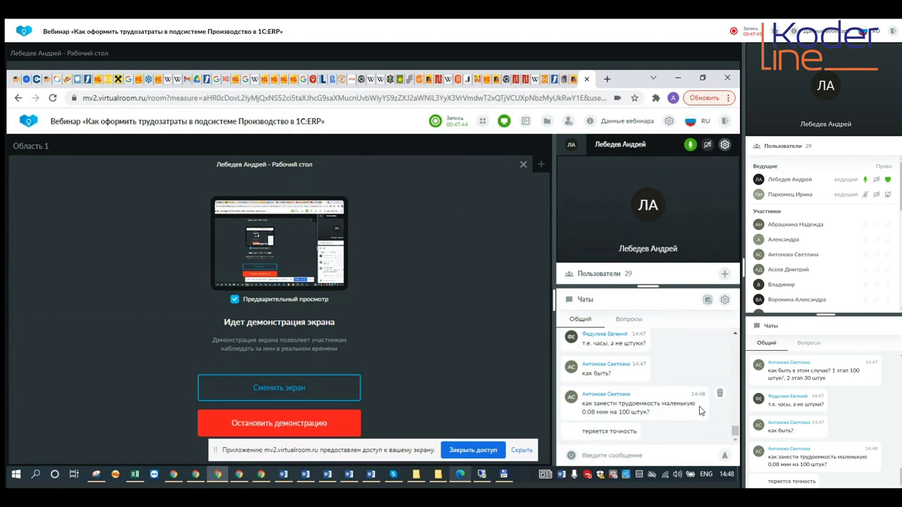
Step: Switch back to the remote 1C:ERP session and set the Распиловка labour quantity to 0,13 ч
mouse_move(502, 476)
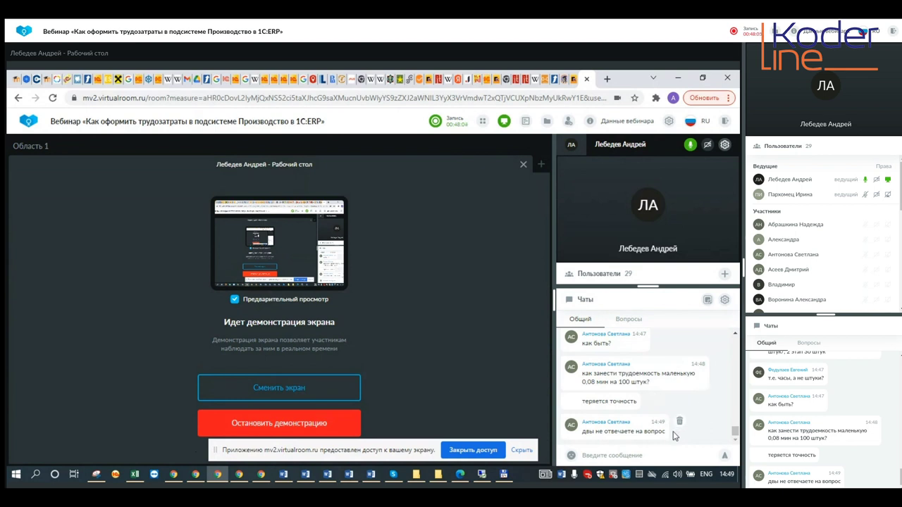
mouse_move(482, 474)
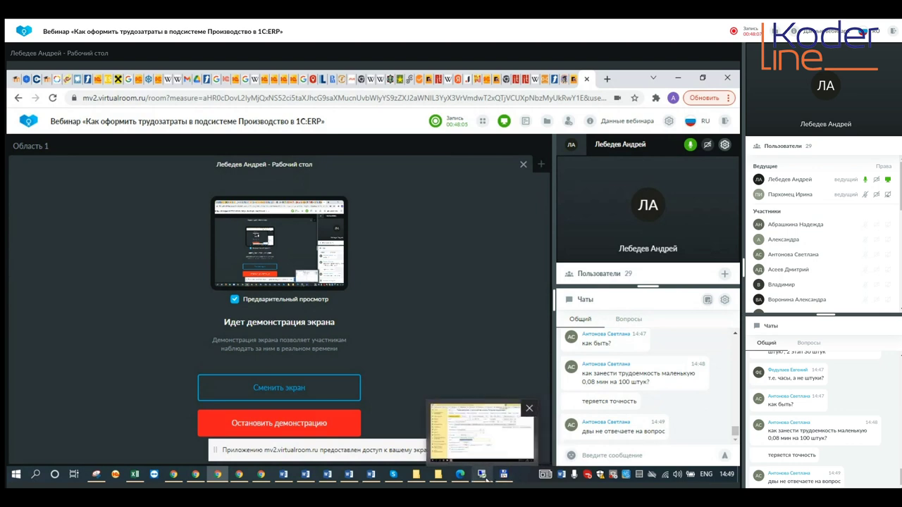
left_click(488, 448)
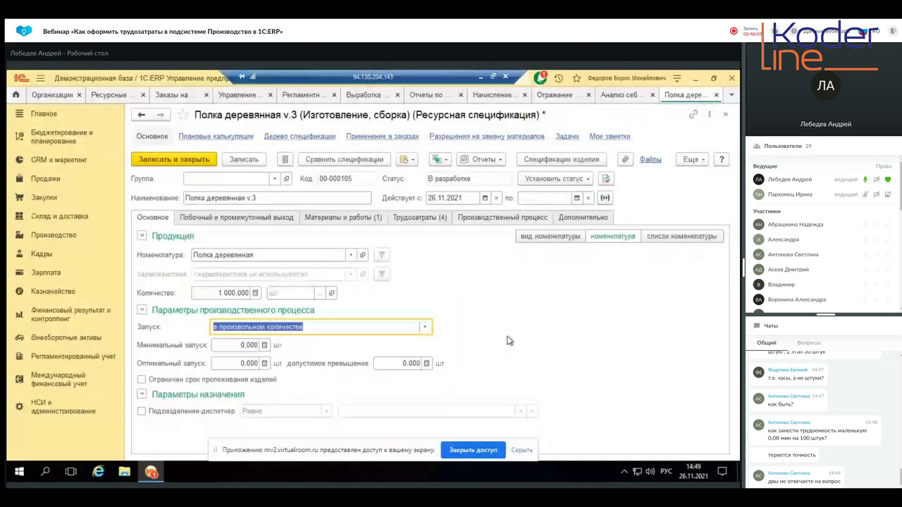
left_click(417, 218)
double_click(353, 273)
type("0,13")
left_click(384, 289)
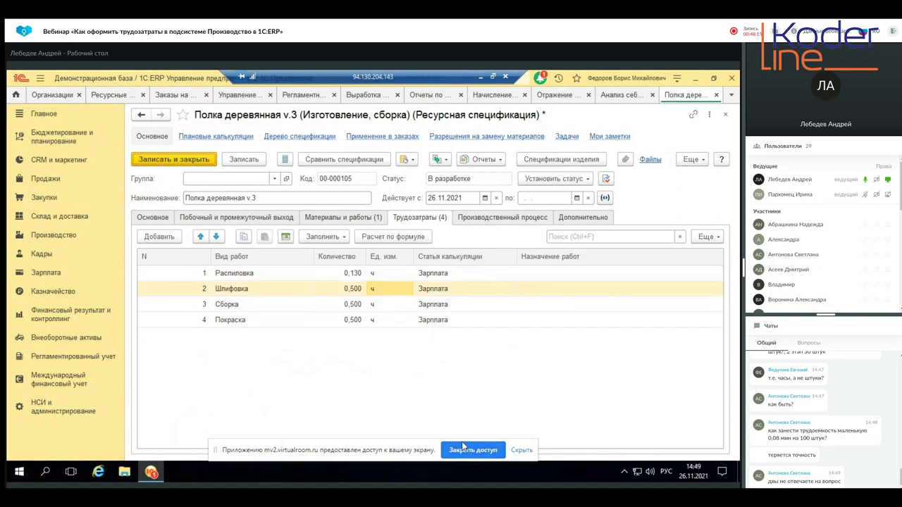
left_click(389, 273)
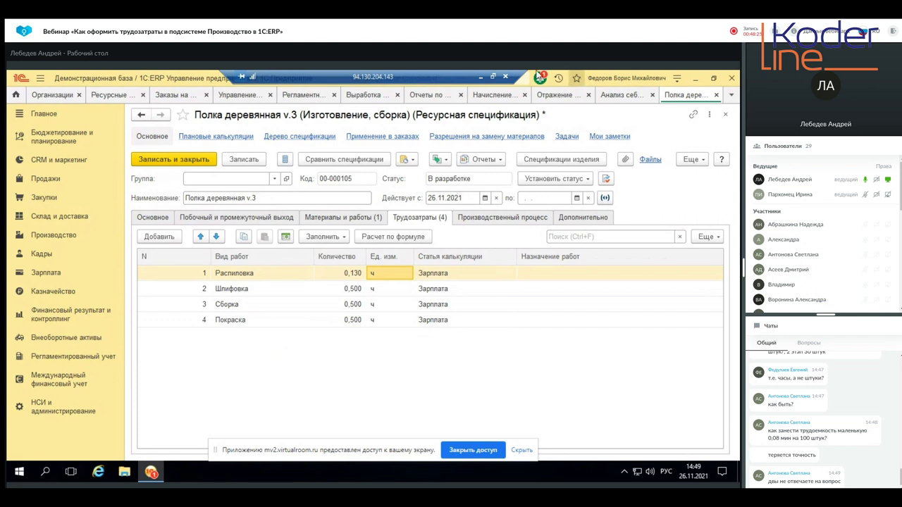
Step: Read the new webinar chat messages, return to the 1C session and view the Расценки of the Распиловка work type
left_click(482, 78)
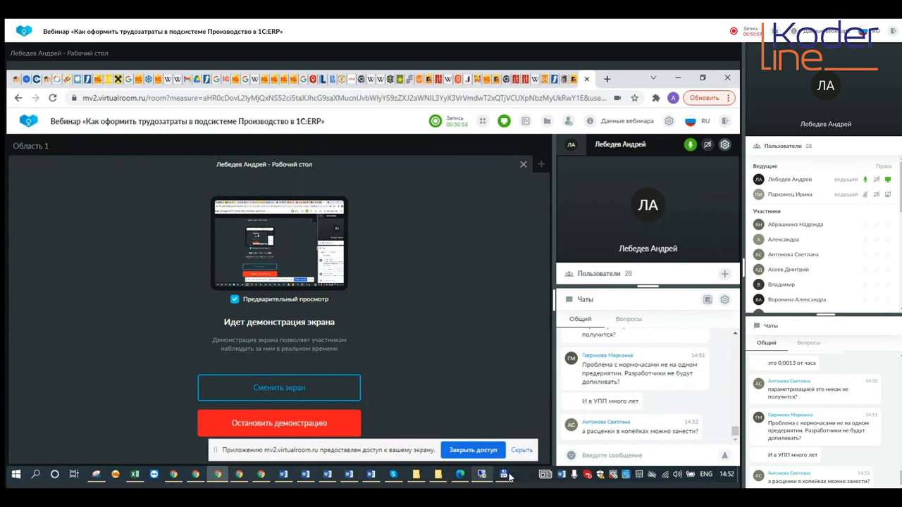
mouse_move(483, 478)
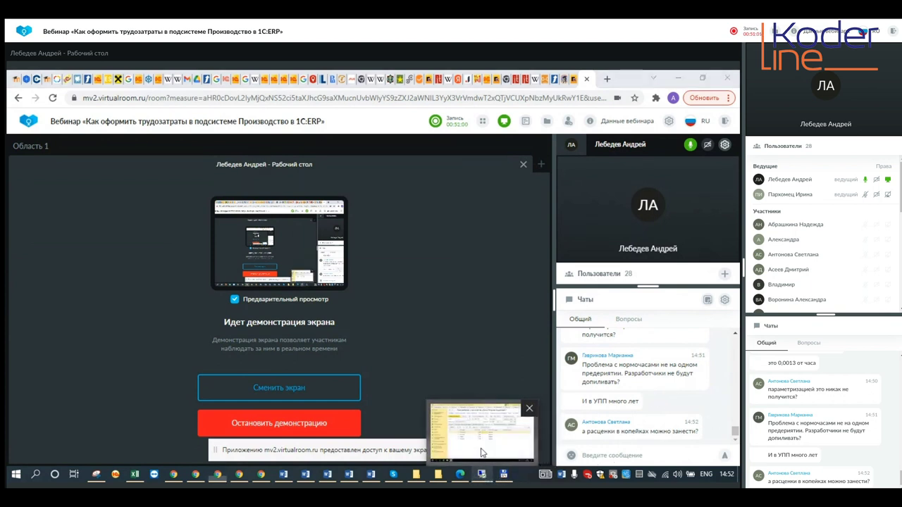
left_click(481, 448)
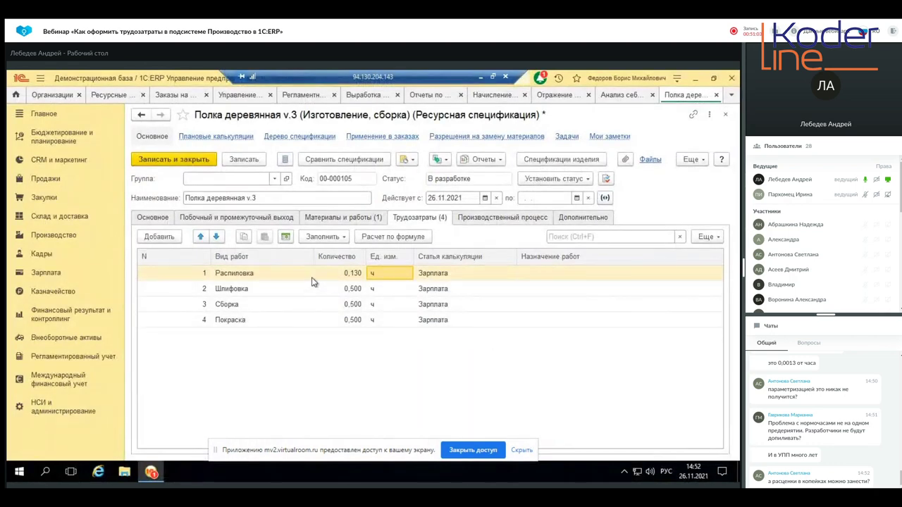
double_click(290, 277)
left_click(308, 274)
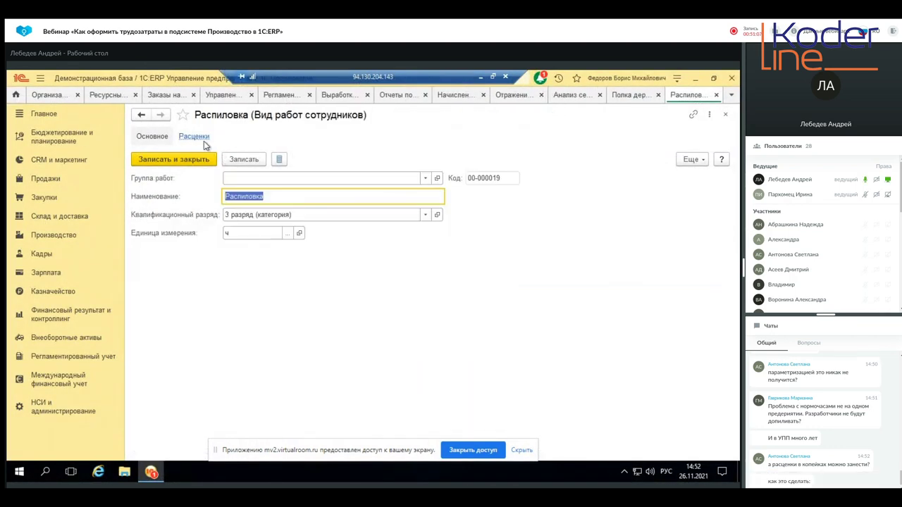
left_click(197, 137)
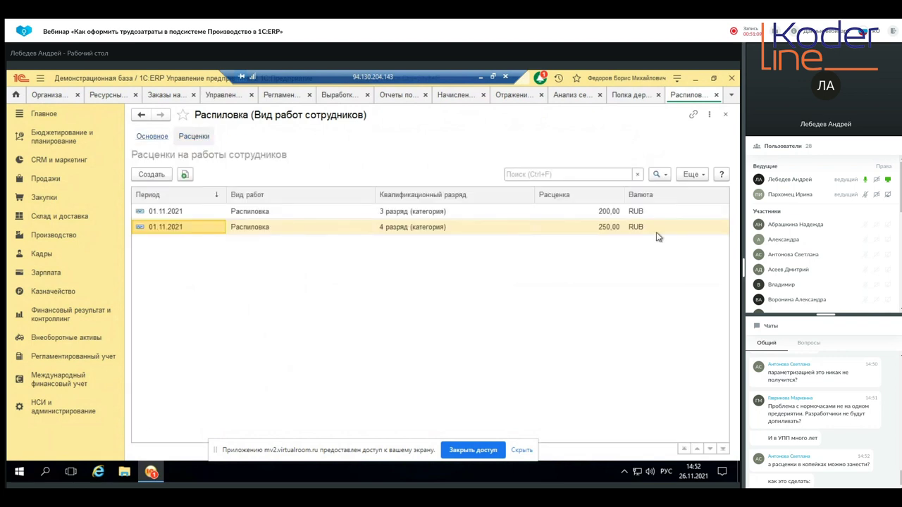
Step: Examine the Расценка value in the 4 разряд rate record for Распиловка and close the record
double_click(562, 226)
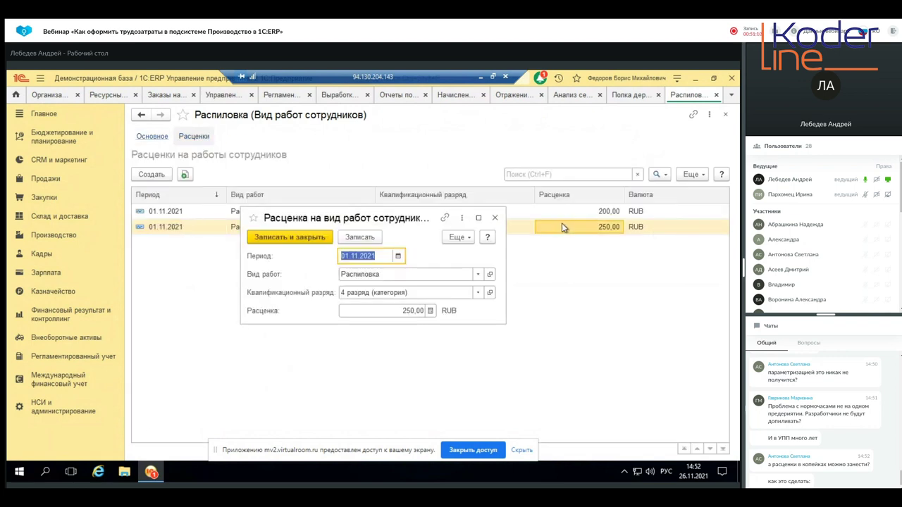
left_click(416, 311)
left_click(414, 310)
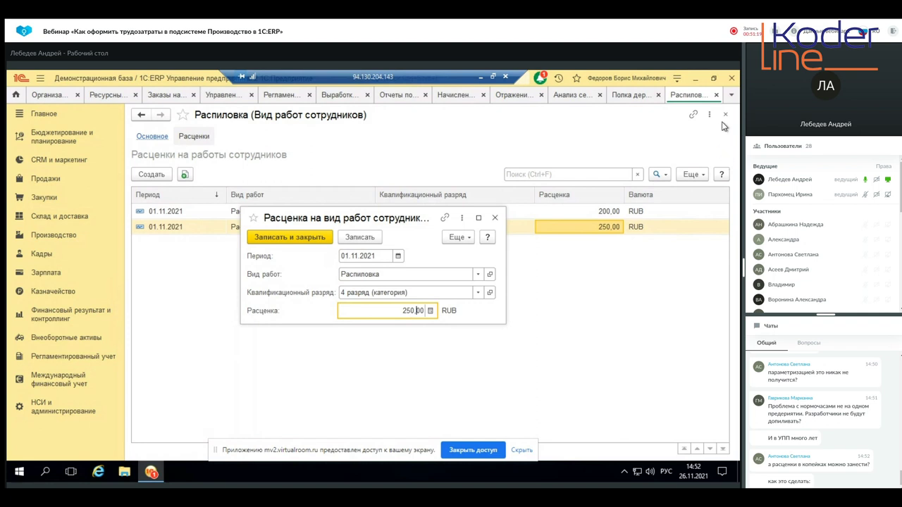
left_click(495, 217)
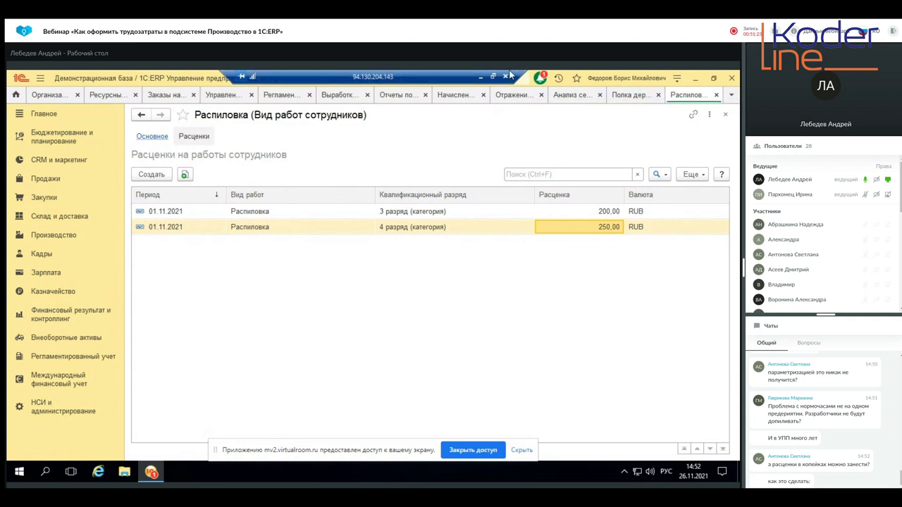
Step: Check the webinar chat again and examine the currency in the 3 разряд rate record for Распиловка in 1C
left_click(482, 77)
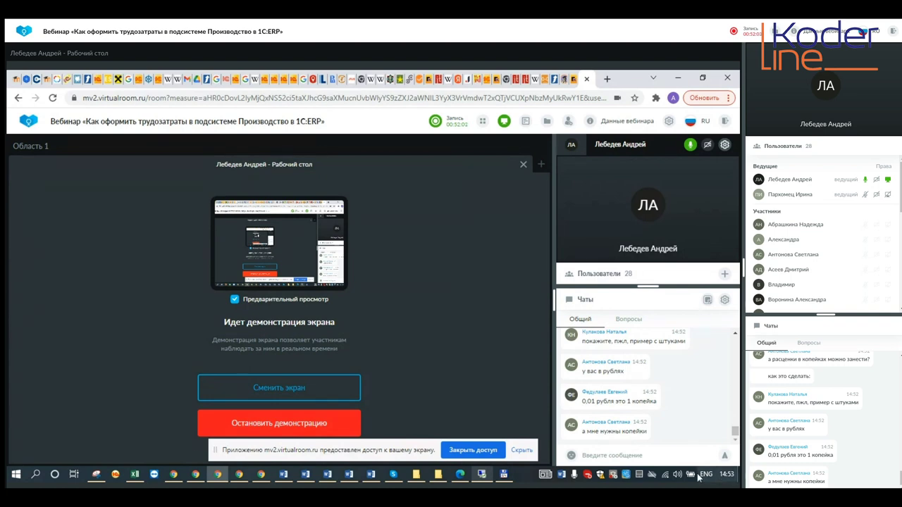
mouse_move(476, 480)
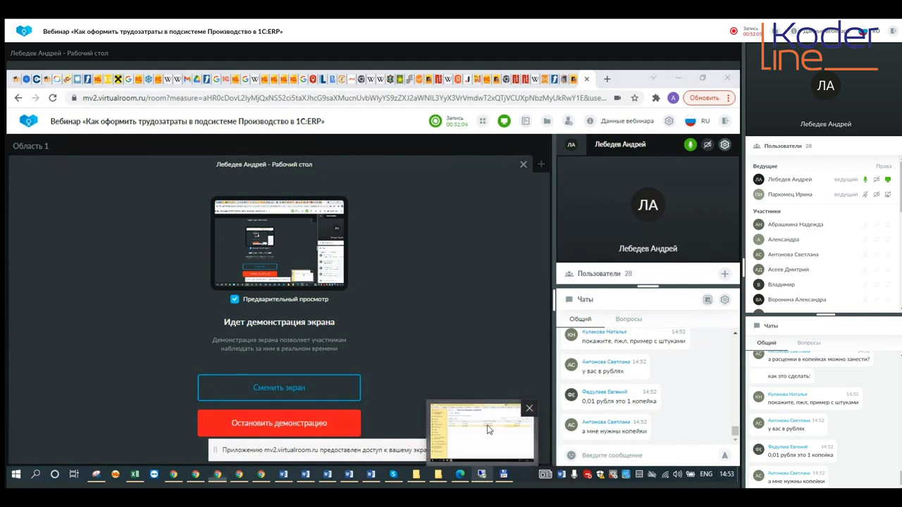
left_click(487, 426)
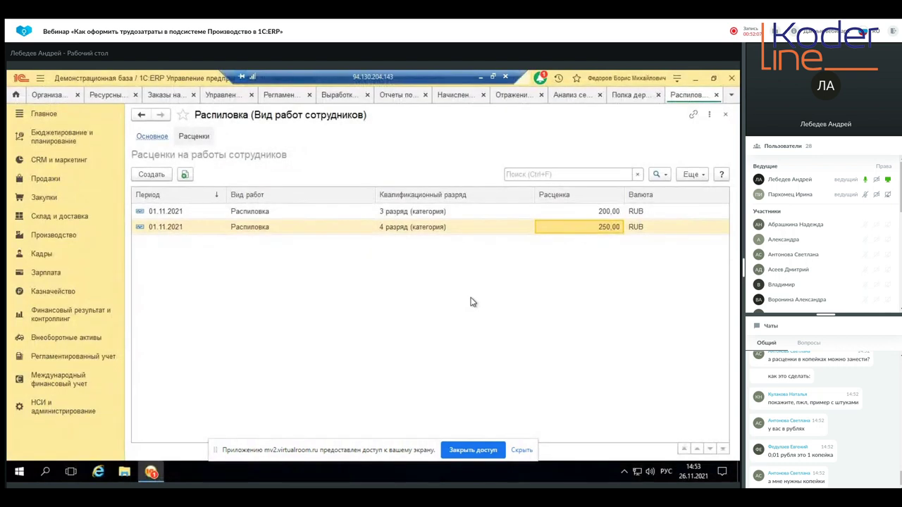
double_click(694, 214)
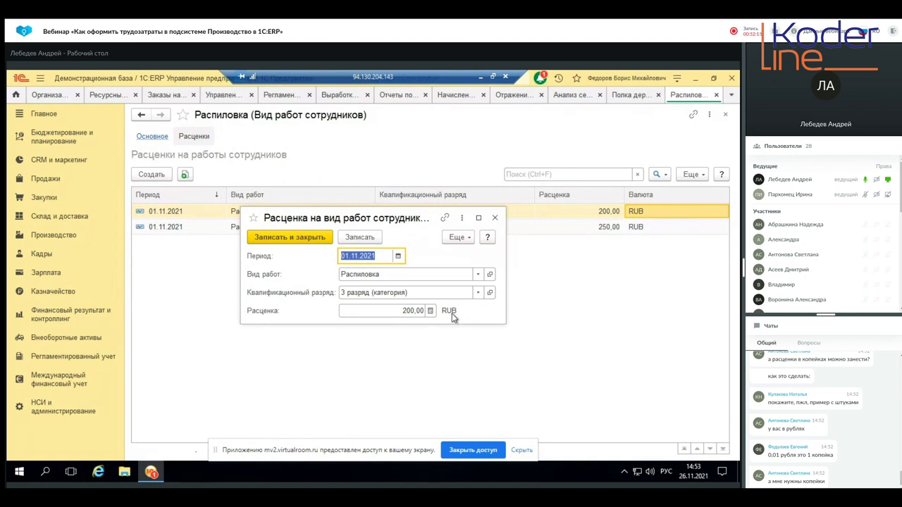
left_click(495, 217)
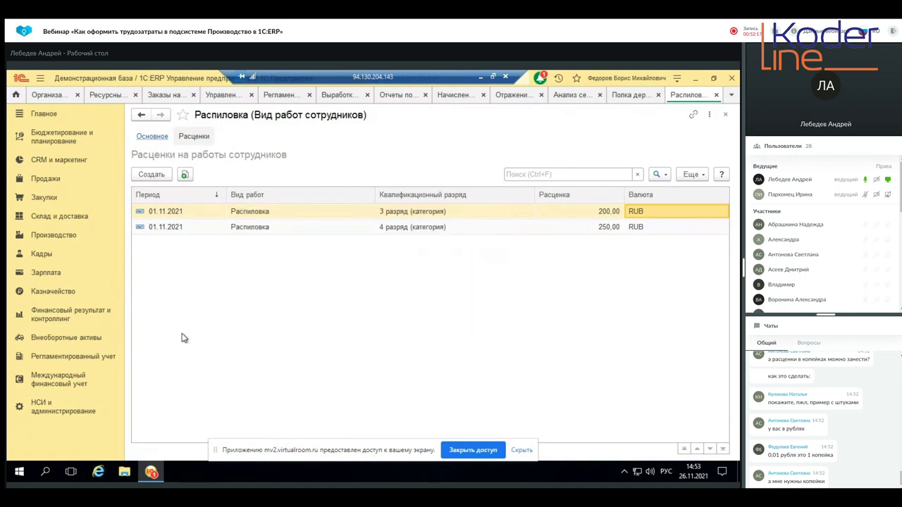
Step: Examine the Валюты section of the Предприятие settings and return to the webinar room's chat
left_click(62, 409)
left_click(365, 158)
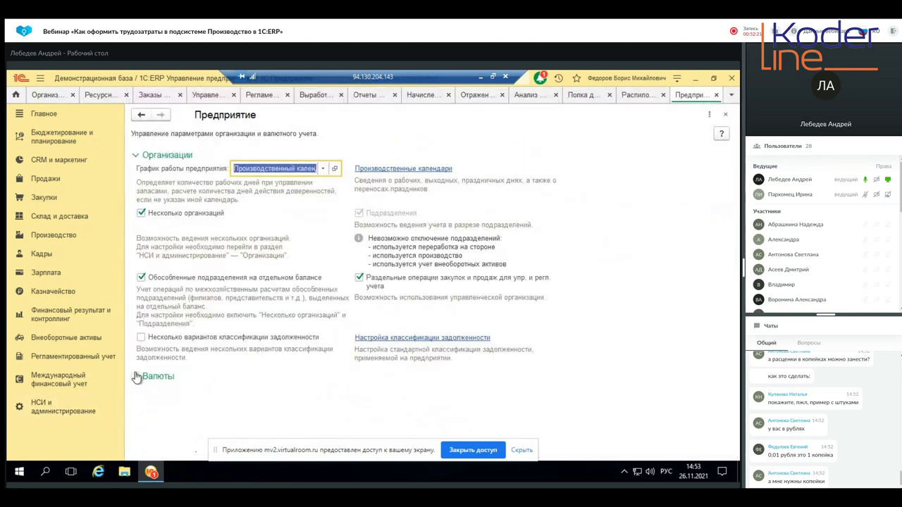
left_click(137, 378)
scroll(203, 423, "down", 1)
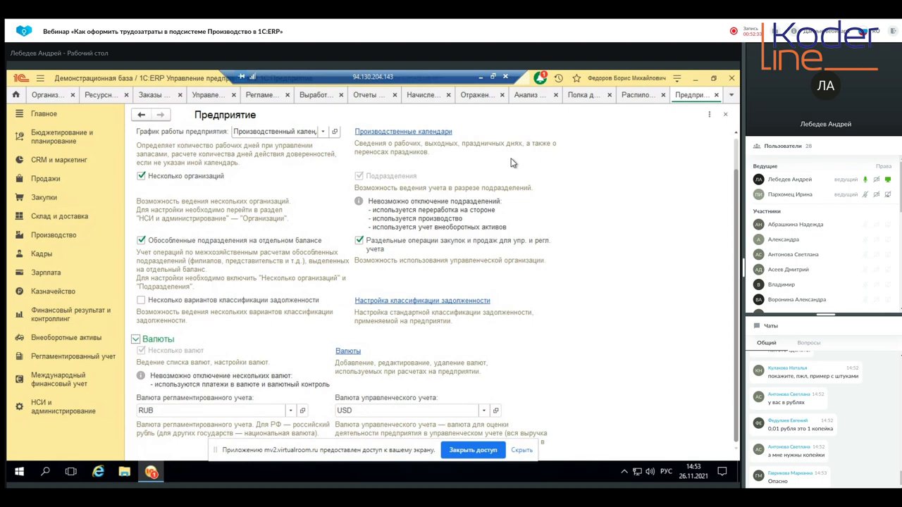
left_click(480, 77)
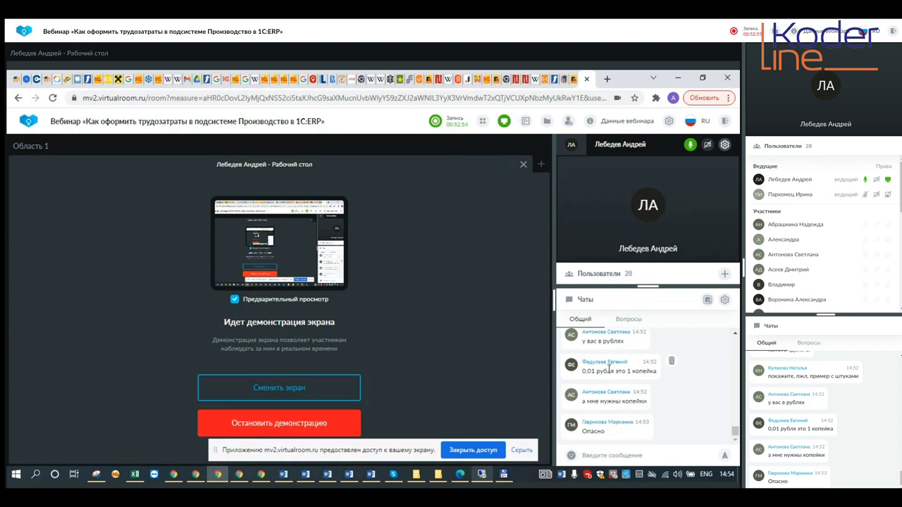
Step: Reread the webinar chat messages about kopecks and the example with pieces, and return to the 1C session
scroll(642, 384, "up", 2)
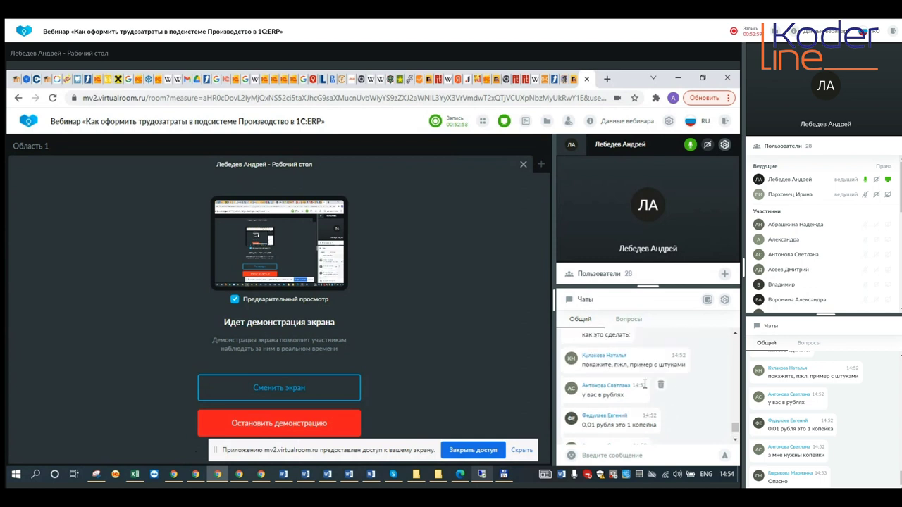
scroll(645, 384, "down", 2)
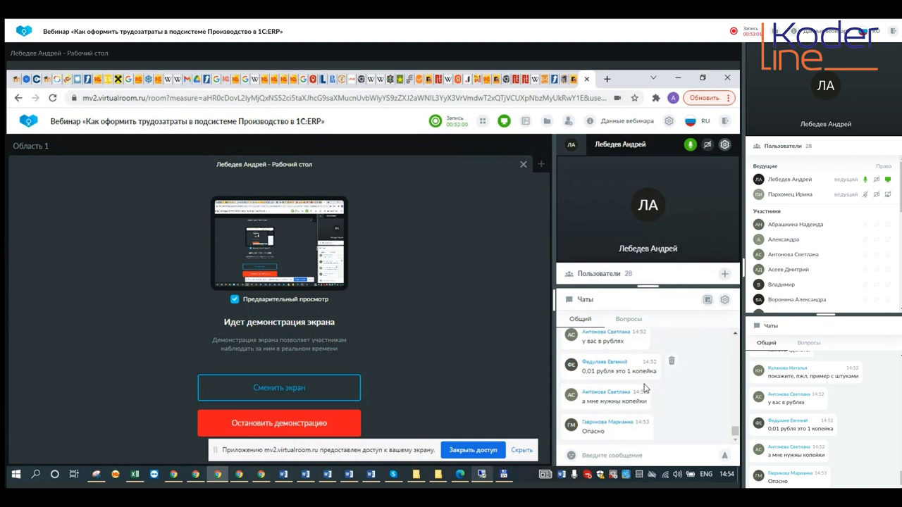
scroll(644, 388, "up", 2)
scroll(644, 384, "down", 2)
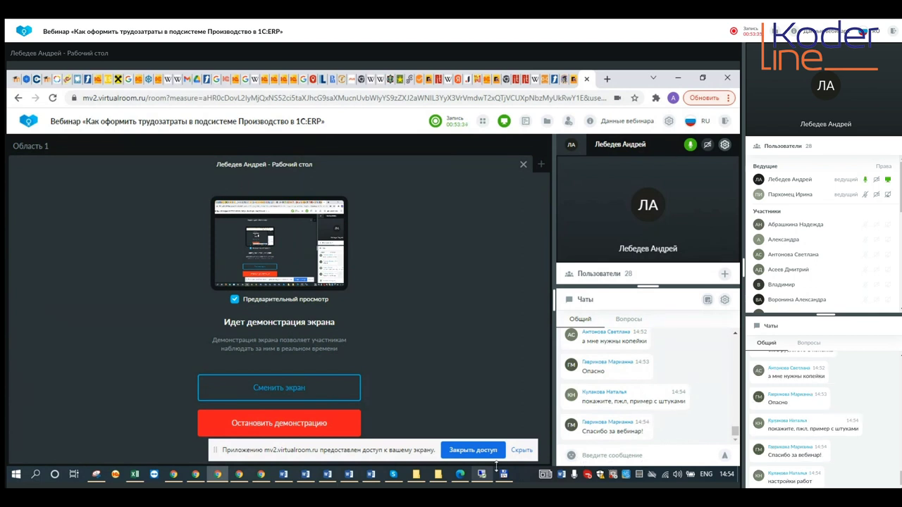
mouse_move(484, 475)
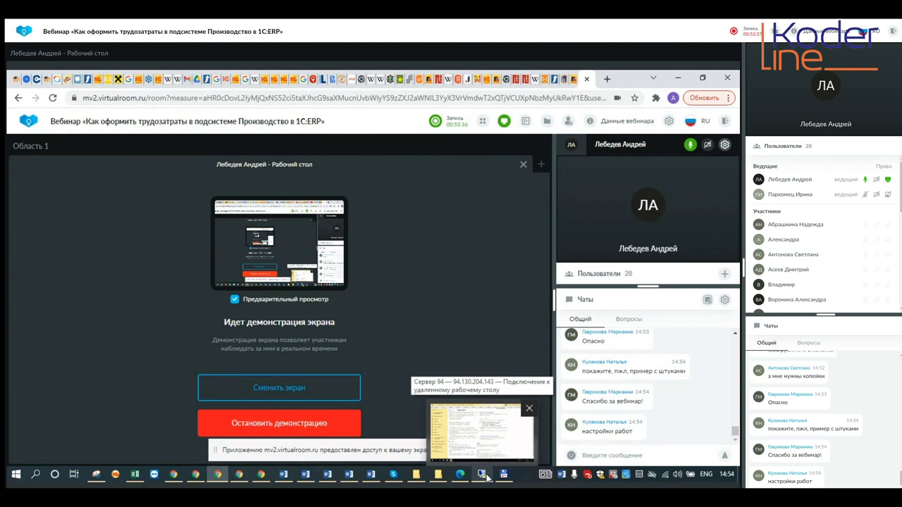
left_click(492, 453)
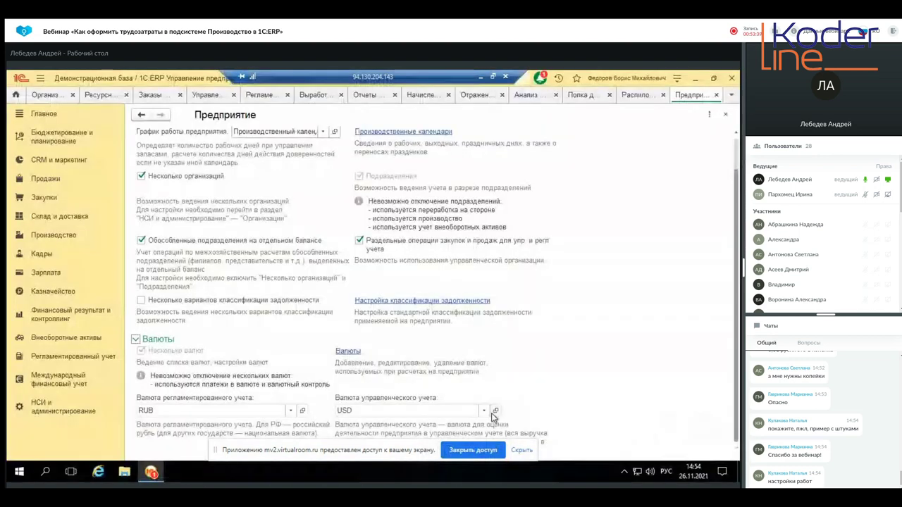
Step: Examine the product quantity and the Трудозатраты list in the Полка деревянная v.3 resource specification
left_click(99, 95)
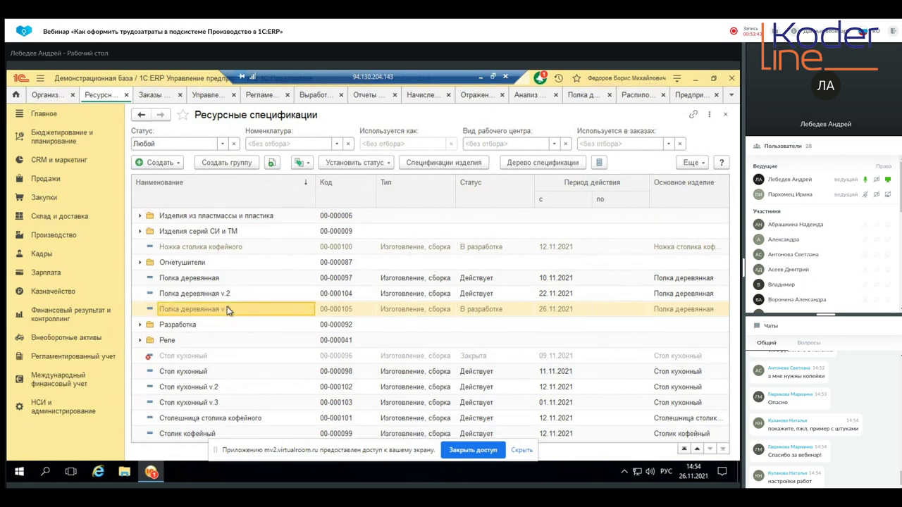
left_click(583, 96)
left_click(145, 220)
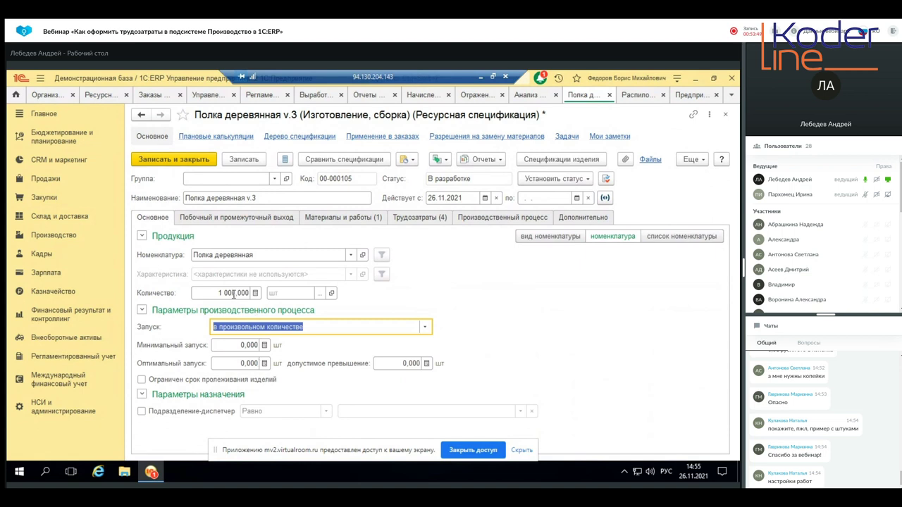
left_click(394, 219)
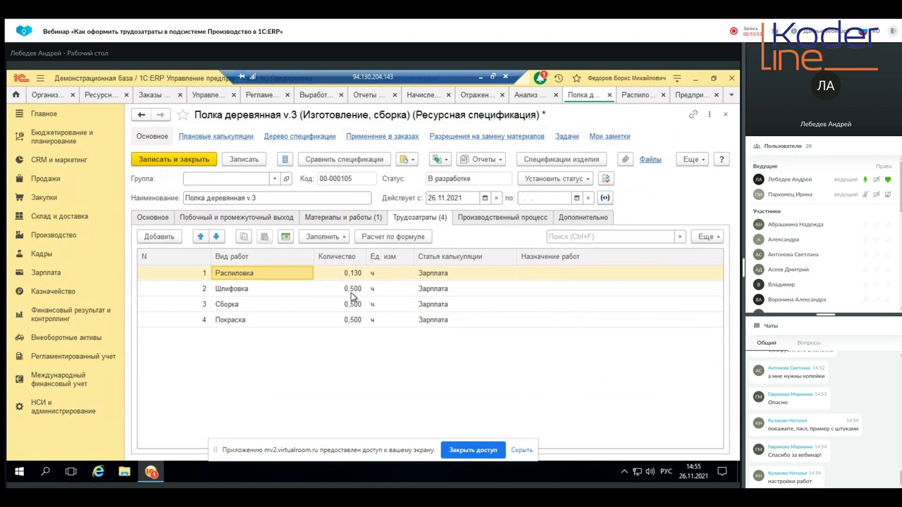
left_click(153, 217)
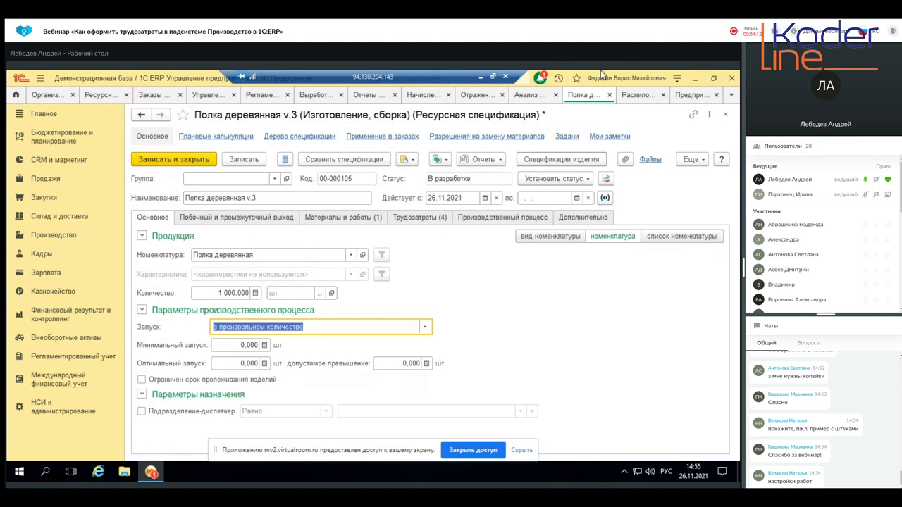
Step: Check the webinar chat, examine the unit of measure for Распиловка in the specification's Трудозатраты, and return to the chat
left_click(480, 76)
left_click(419, 217)
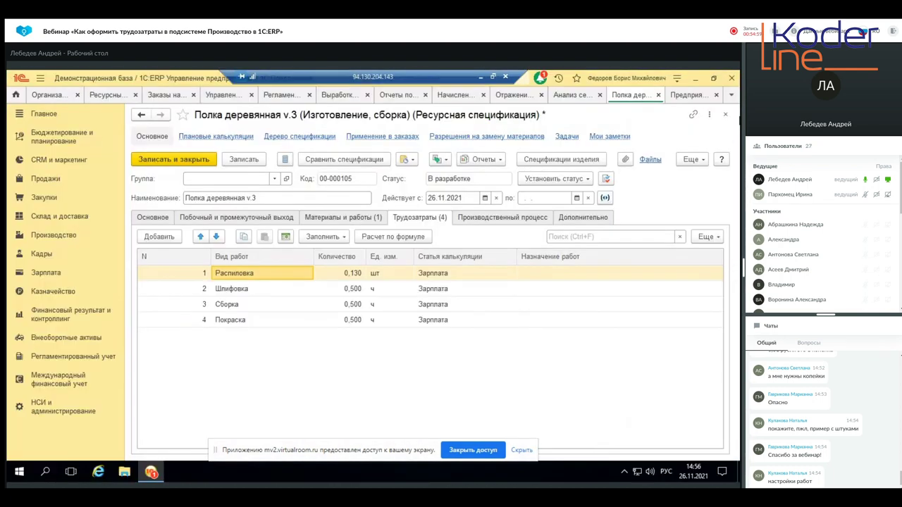
left_click(481, 76)
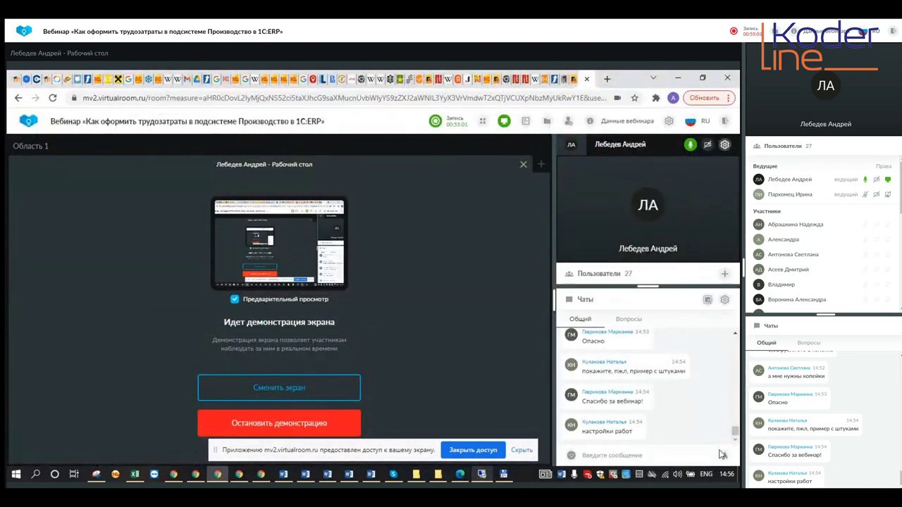